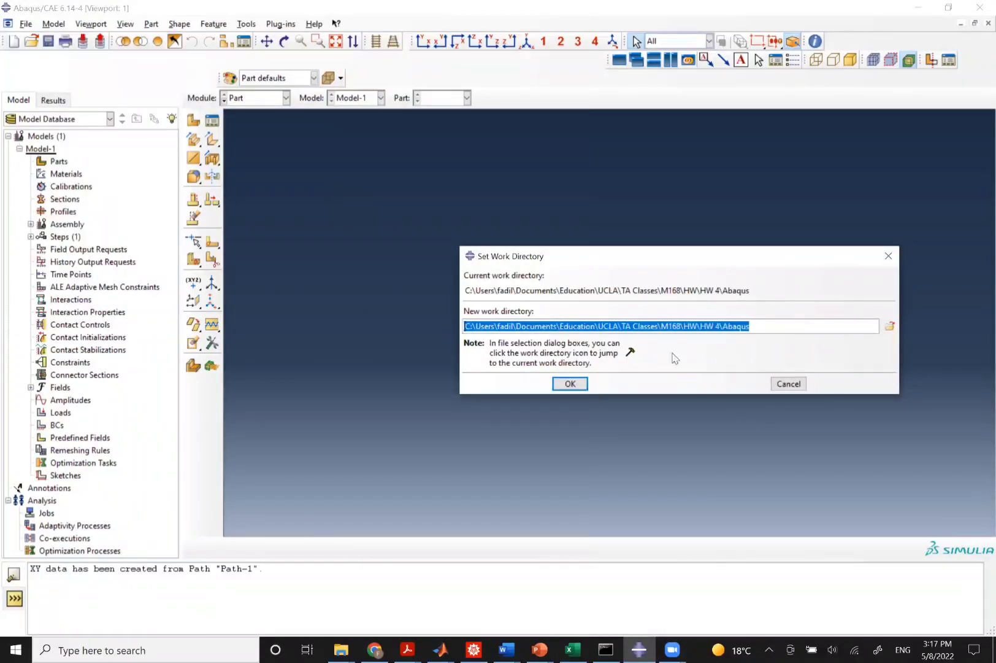
# Confirm the work directory and rename the model to Tick_Wall_Cylinder_Sehll_Model.
pyautogui.click(571, 384)
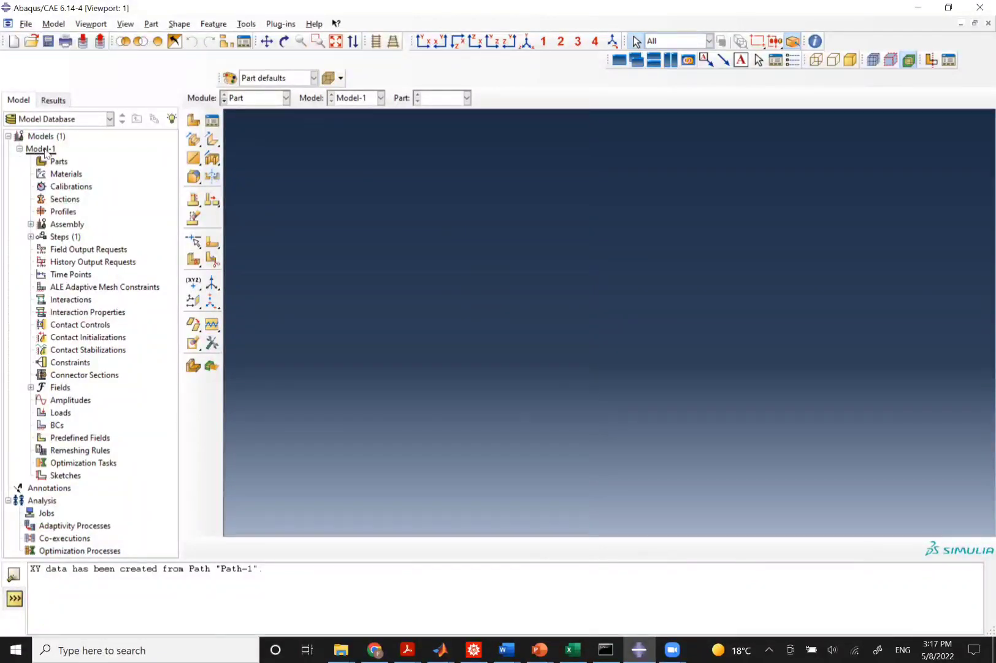
pyautogui.click(46, 151)
pyautogui.rightClick(46, 151)
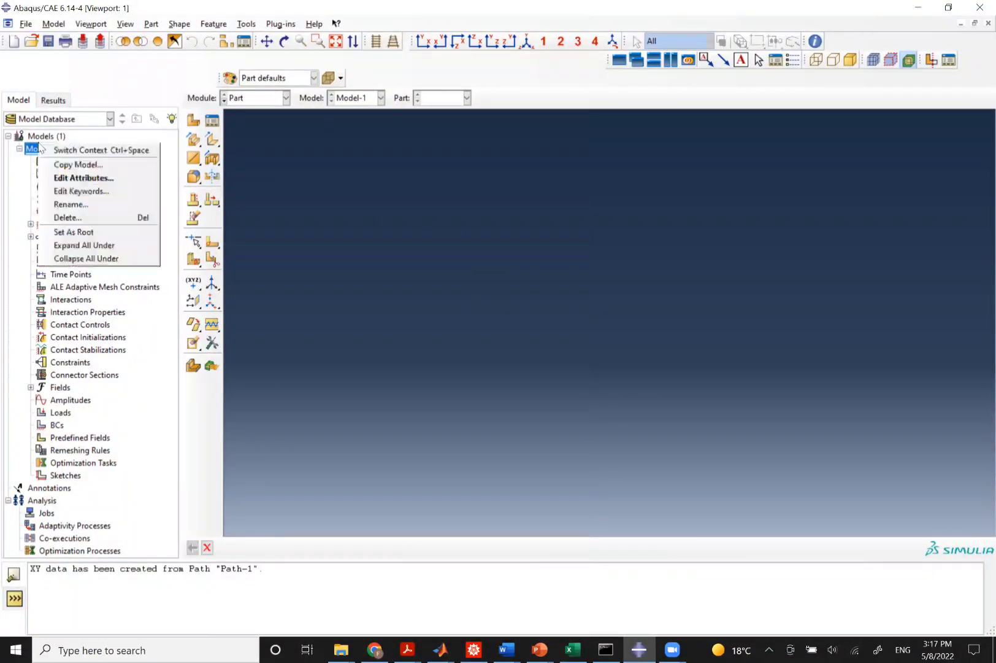
pyautogui.click(73, 204)
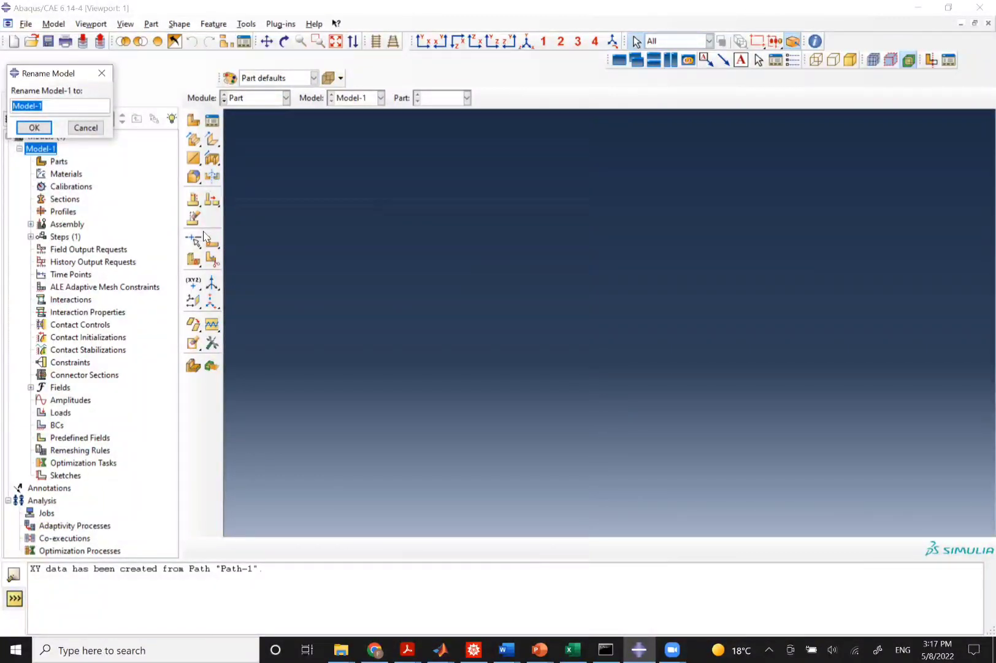
pyautogui.press('BackSpace')
pyautogui.write('Tick_Wall_CYlin')
pyautogui.press('BackSpace')
pyautogui.press('BackSpace')
pyautogui.press('BackSpace')
pyautogui.press('BackSpace')
pyautogui.write('ylinder_Se')
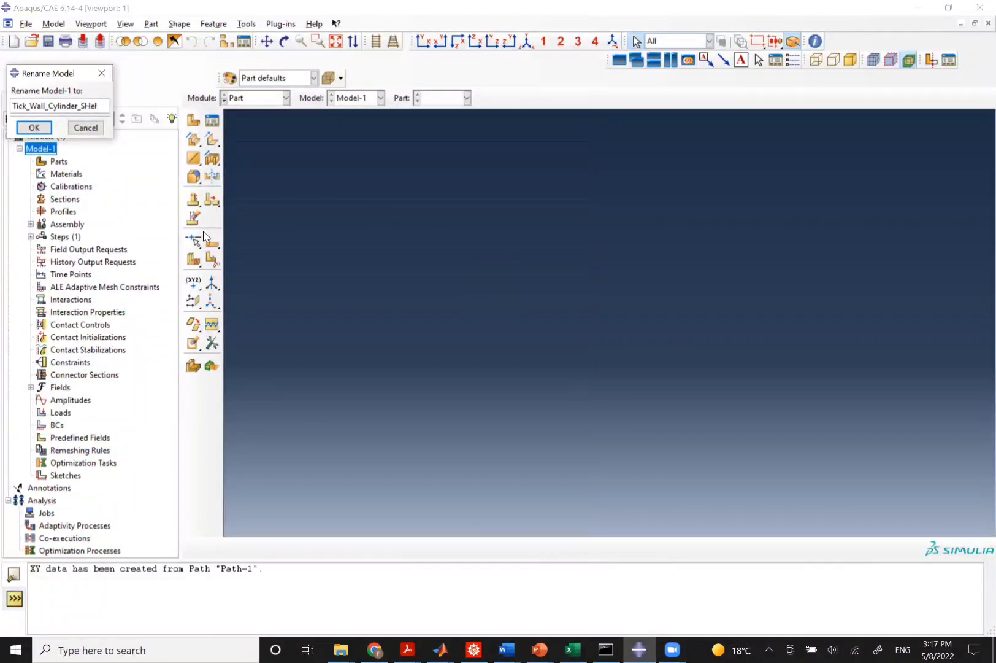
pyautogui.write('hll_Model')
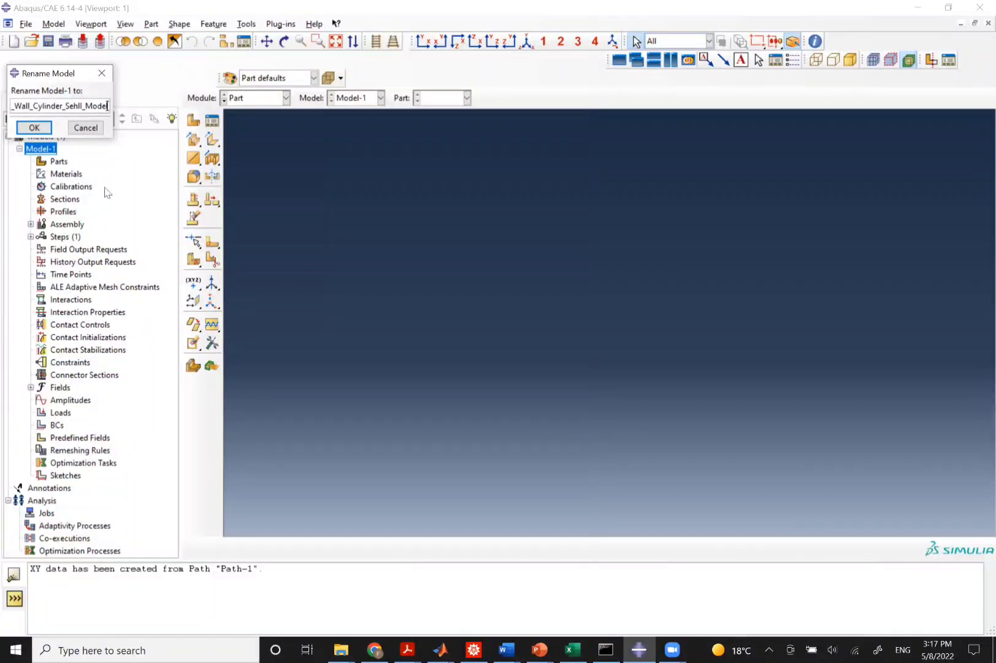
pyautogui.click(32, 127)
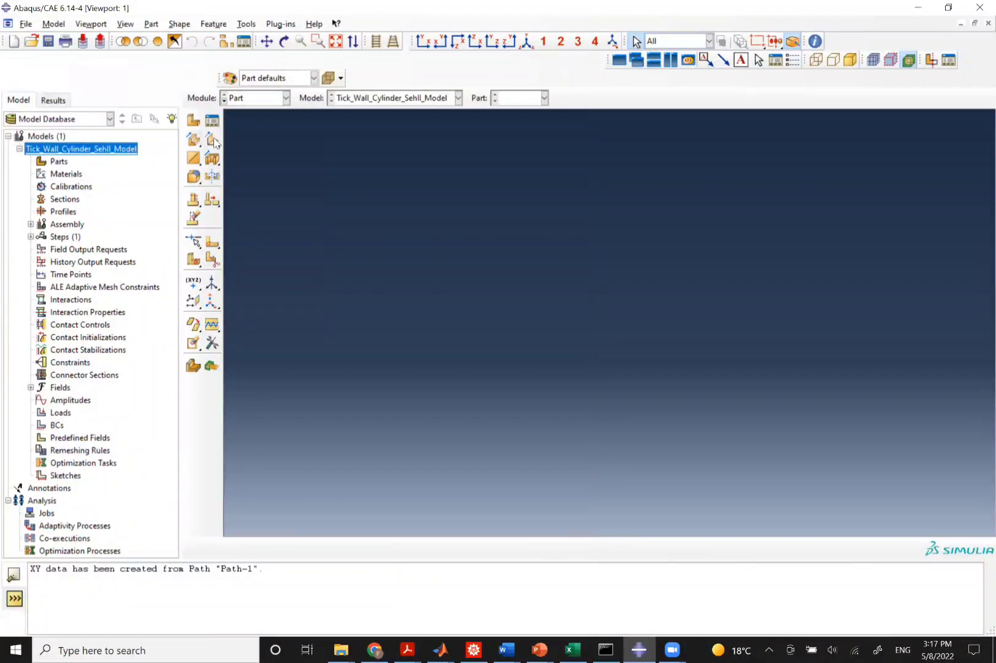
# Create a 2D planar deformable shell part named Thick_Wall_Cylinder with an approximate size of 0.05.
pyautogui.click(195, 123)
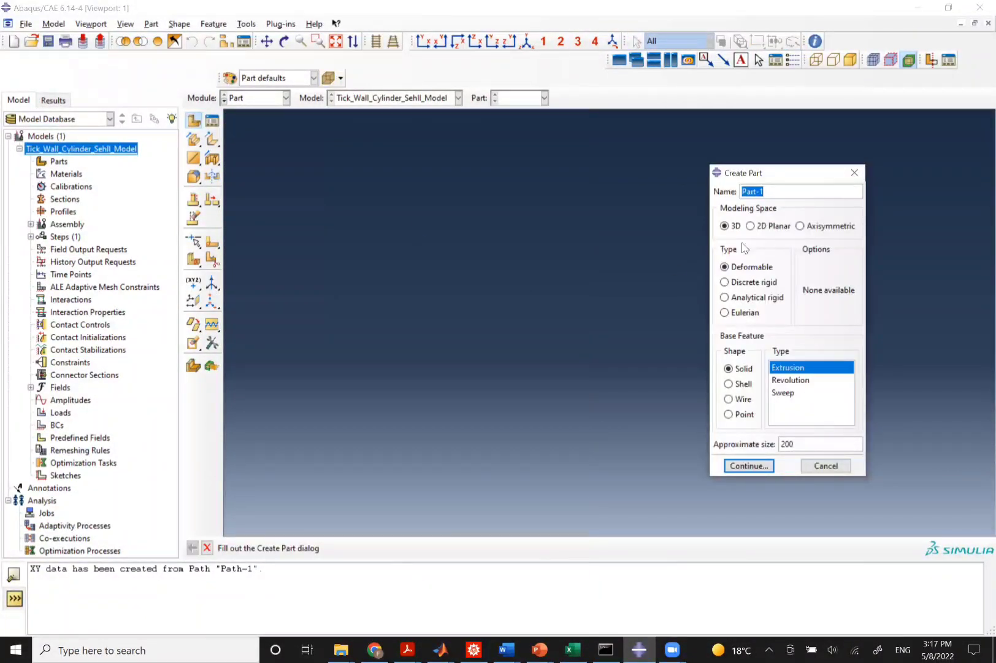
pyautogui.write('Thci')
pyautogui.press('BackSpace')
pyautogui.press('BackSpace')
pyautogui.write('ick_Wall_Cy')
pyautogui.press('BackSpace')
pyautogui.write('ylinder')
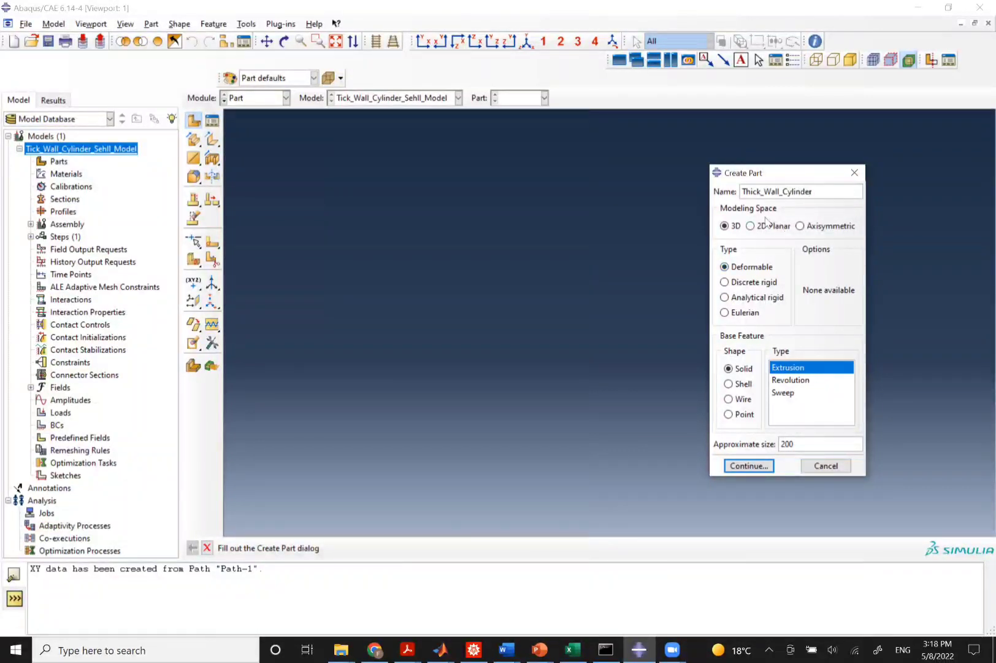
pyautogui.click(752, 226)
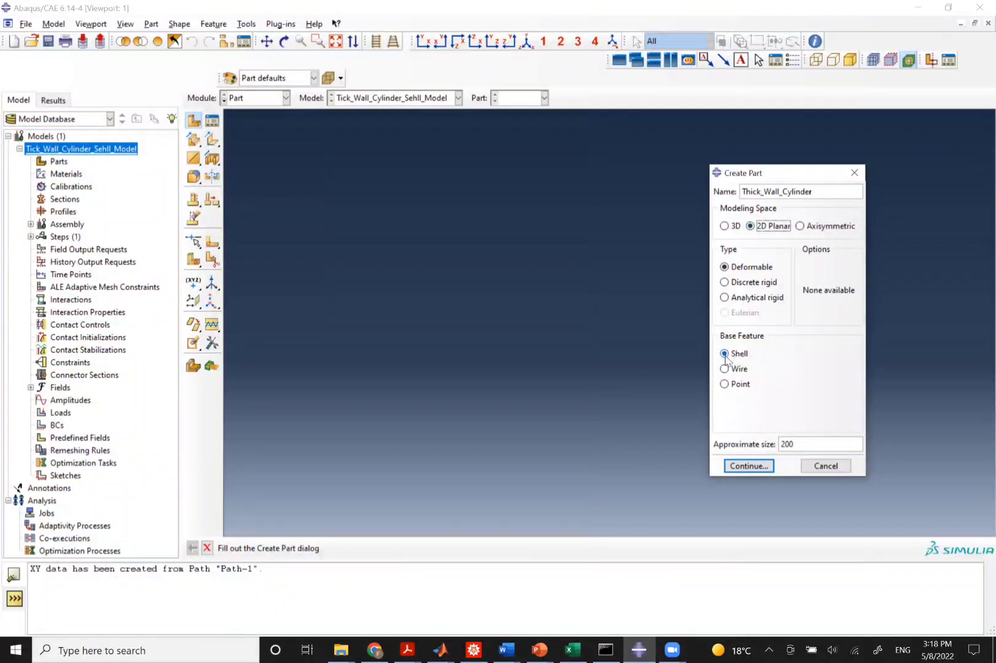
pyautogui.doubleClick(807, 445)
pyautogui.write('0.05')
pyautogui.click(743, 465)
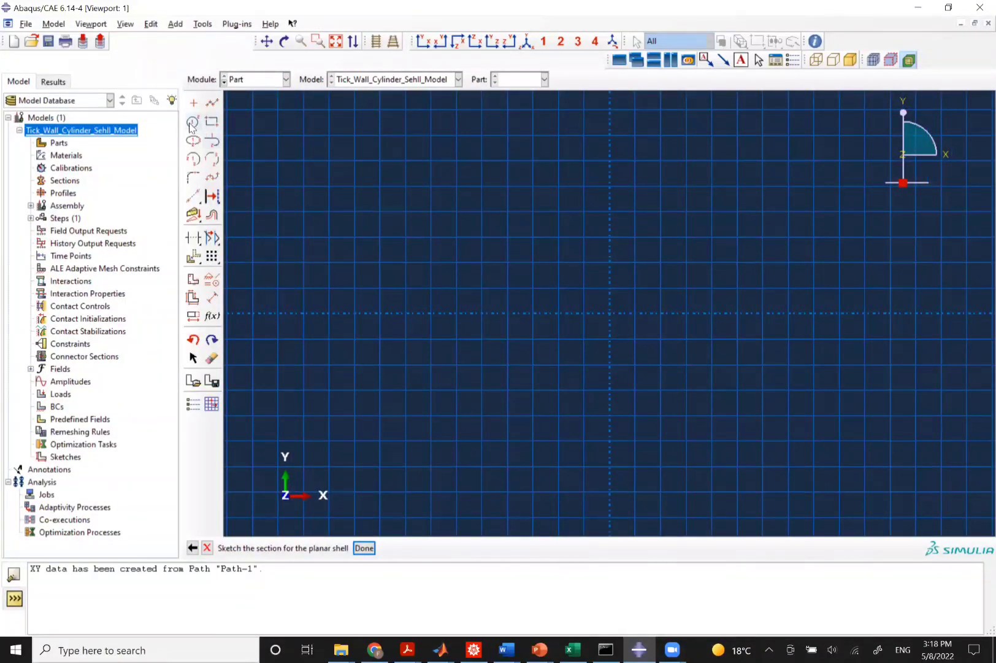
# Sketch the inner circle centered at 0,0 with a perimeter point at 0.0191,0.
pyautogui.click(193, 122)
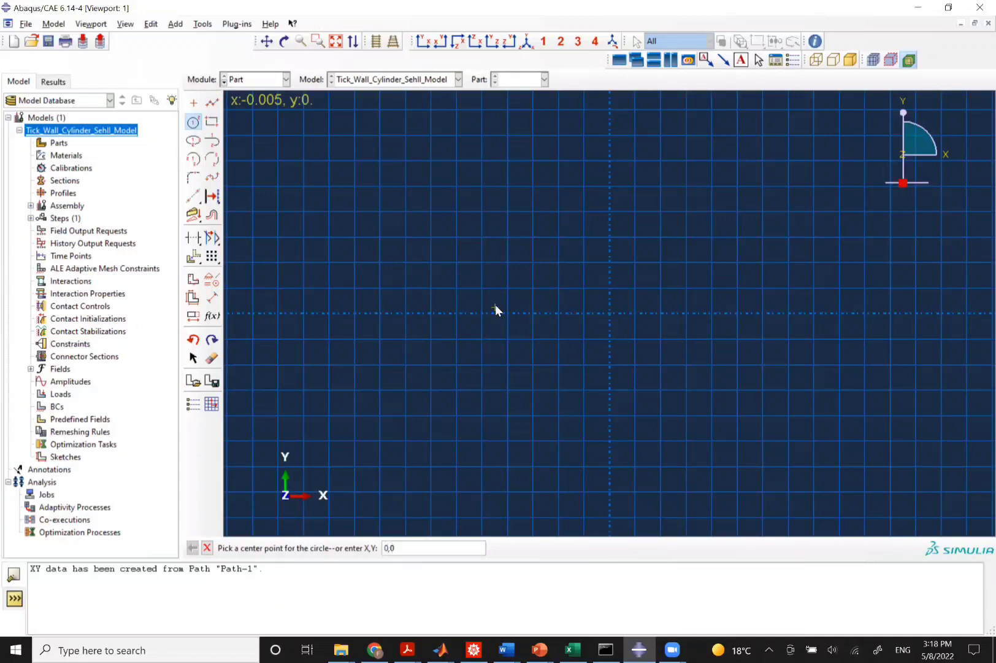
pyautogui.write('0,0')
pyautogui.press('Return')
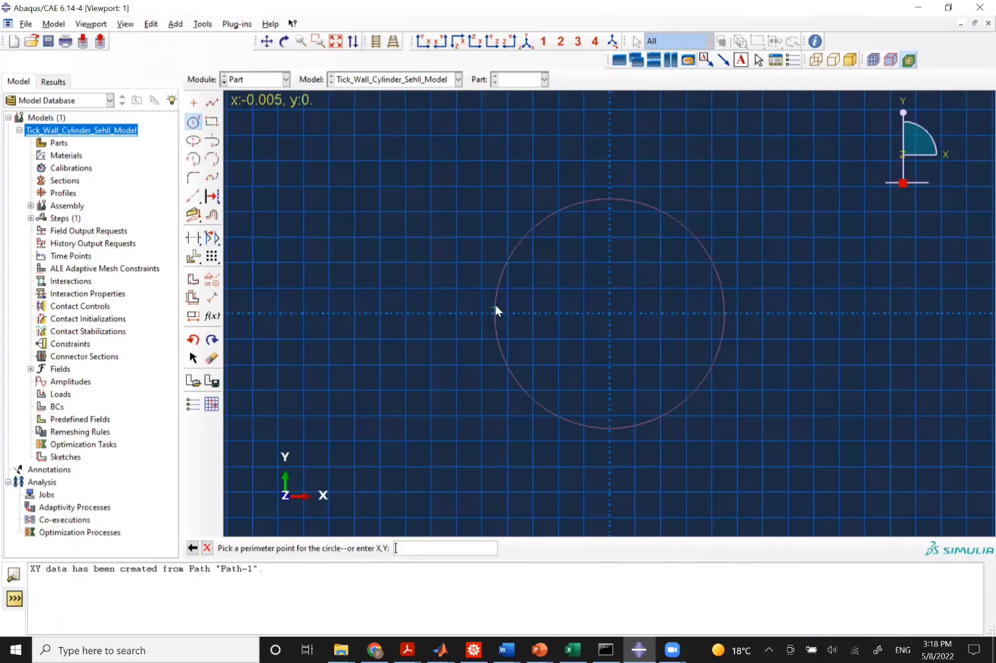
pyautogui.write('0.0191')
pyautogui.write(',0')
pyautogui.press('Return')
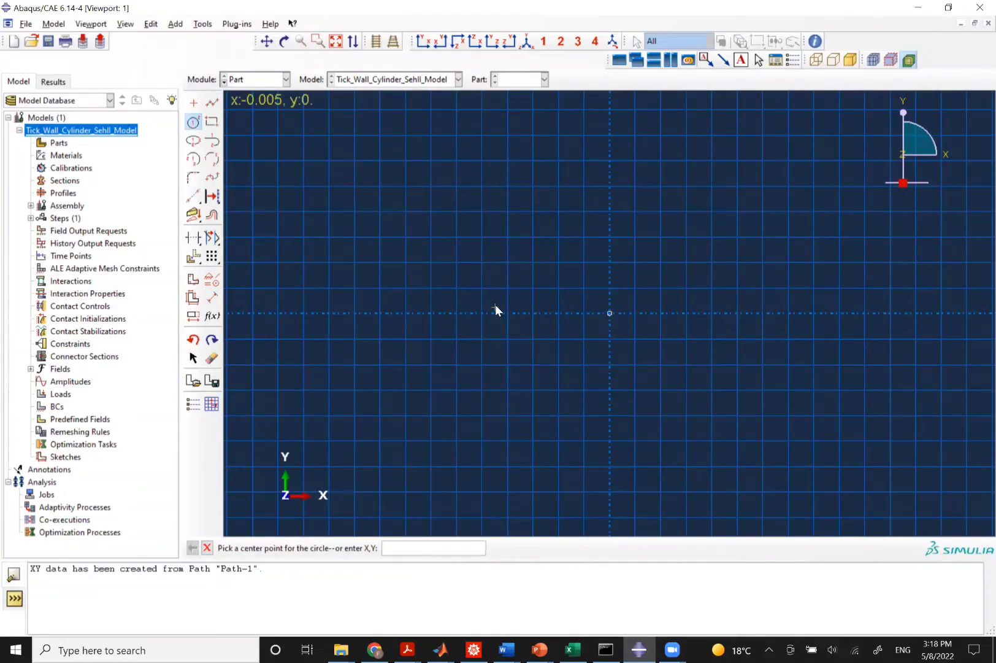
# Sketch a concentric outer circle centered at 0,0 with its perimeter point at about x = 0.079.
pyautogui.click(335, 41)
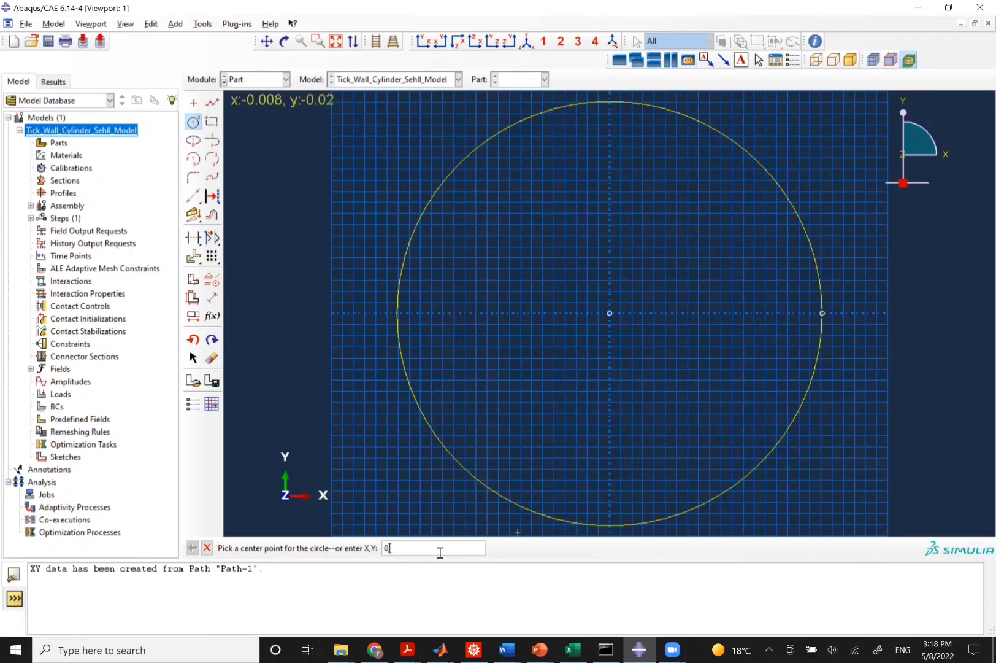
pyautogui.press('Return')
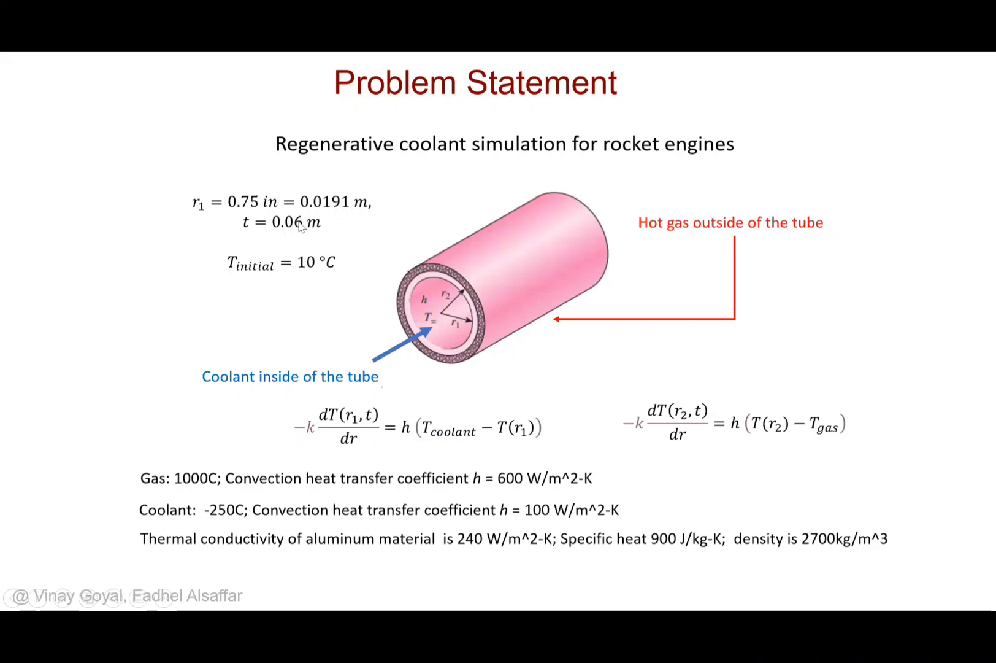
pyautogui.hotkey('alt', 'Tab')
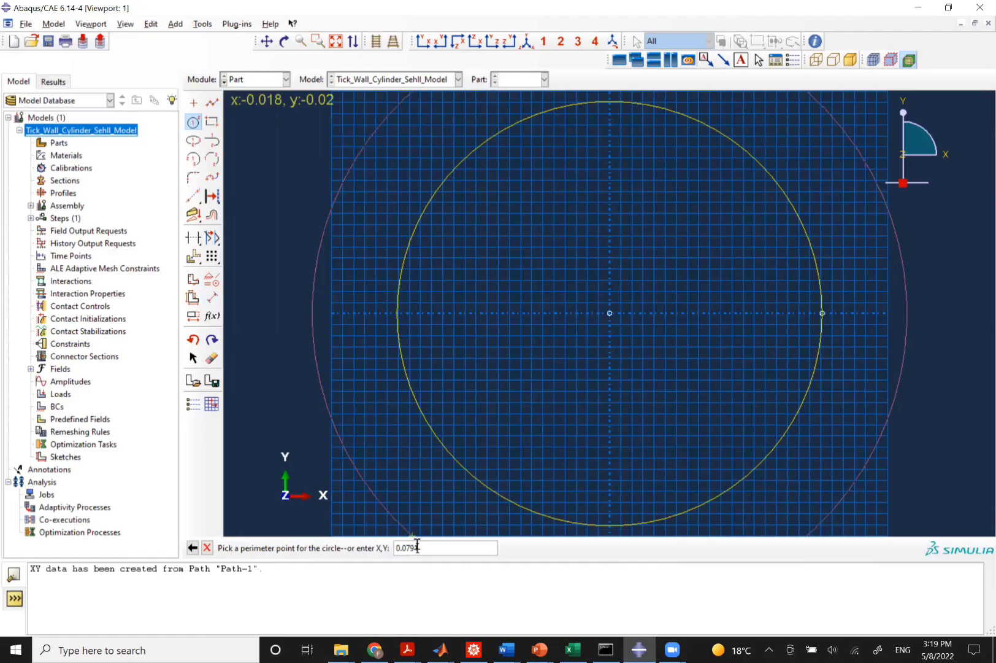
pyautogui.press('Return')
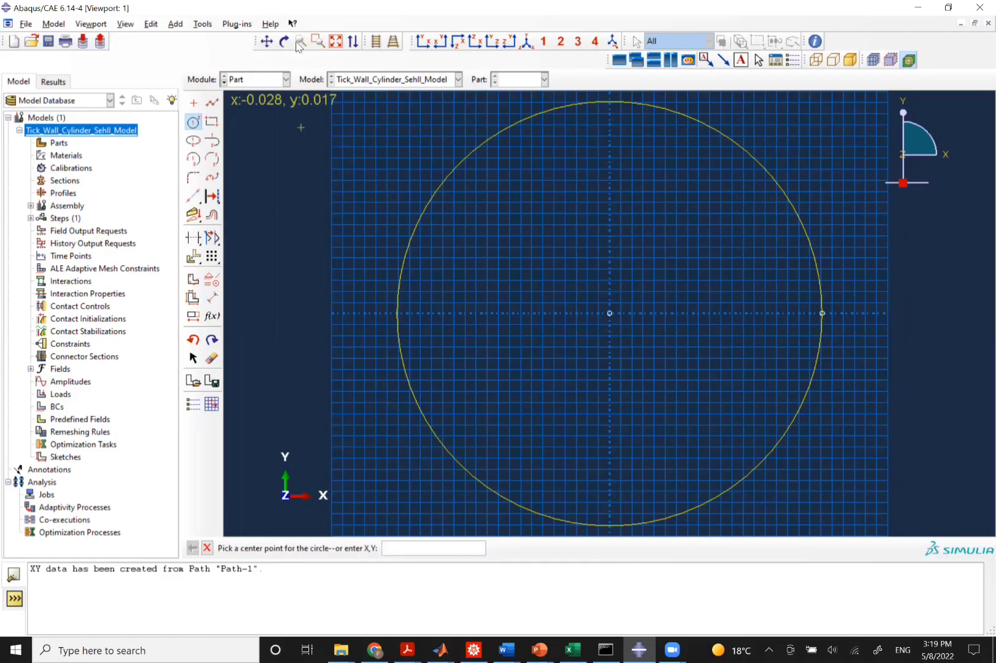
# Finish the sketch to generate the ring-shaped planar shell part.
pyautogui.click(336, 41)
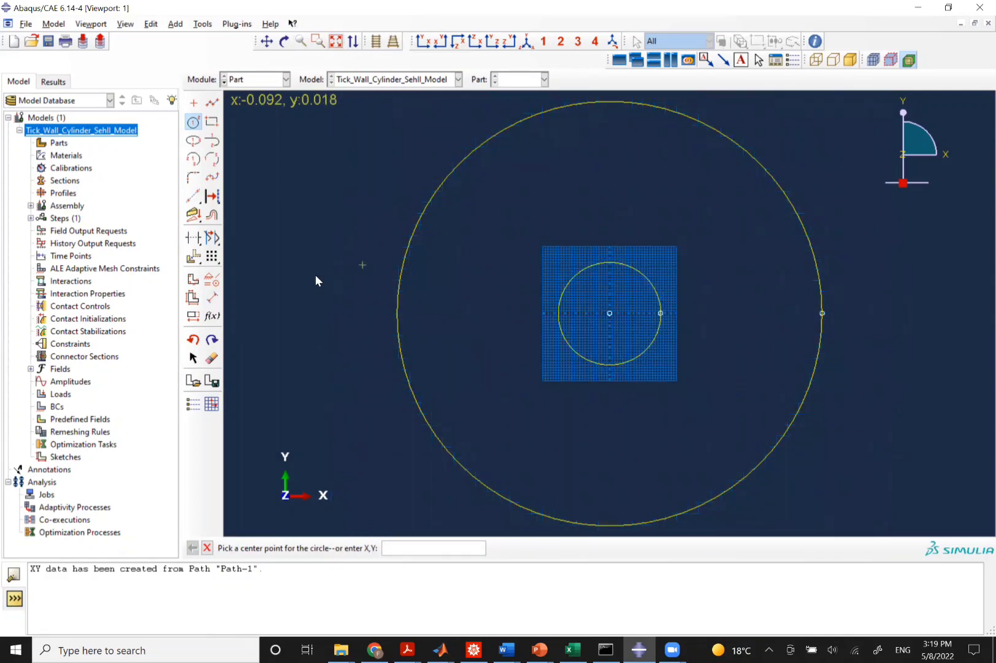
pyautogui.click(208, 548)
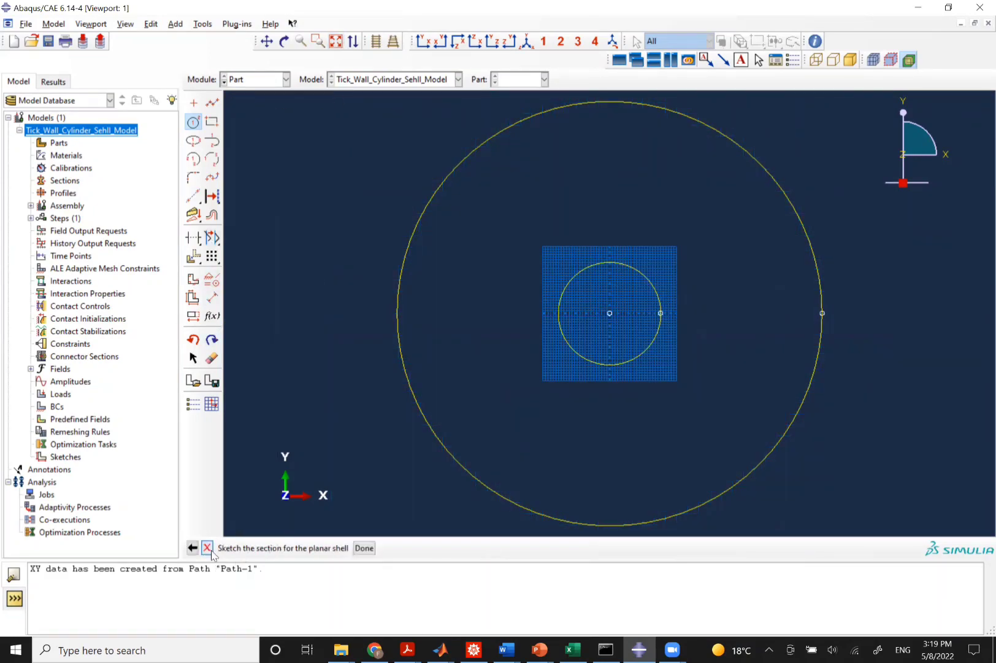
pyautogui.click(364, 548)
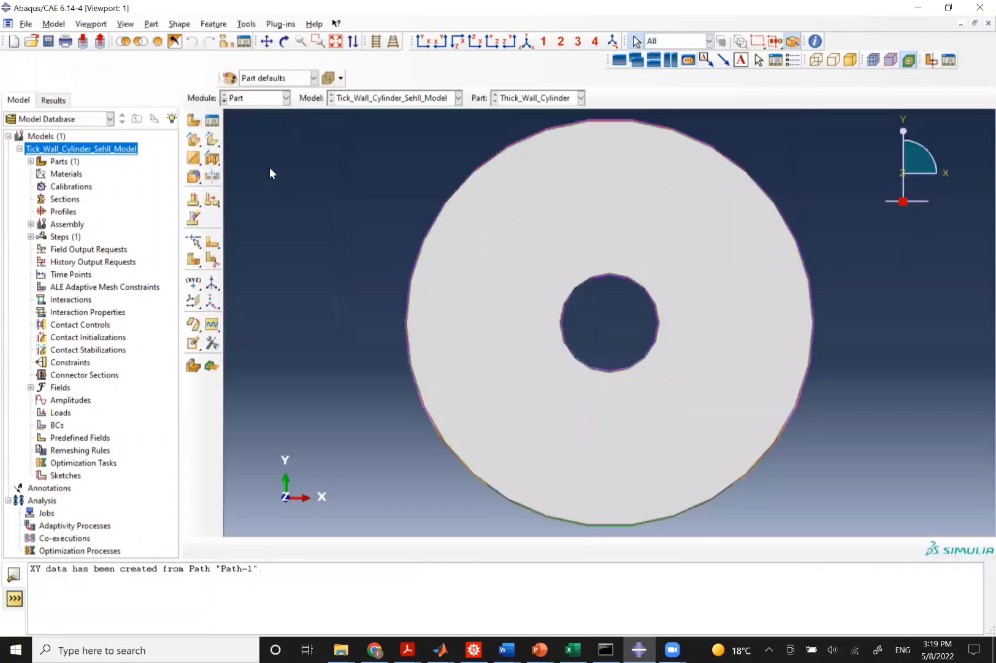
# Switch to the Property module and create a material named Al with a mass density of 2700.
pyautogui.click(256, 99)
pyautogui.click(252, 125)
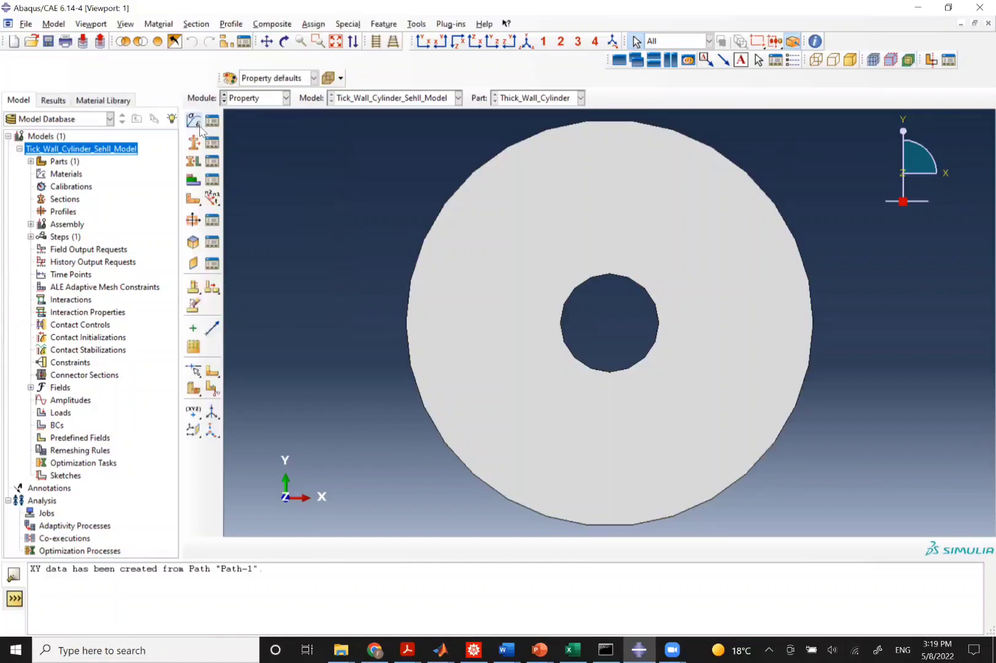
pyautogui.click(194, 122)
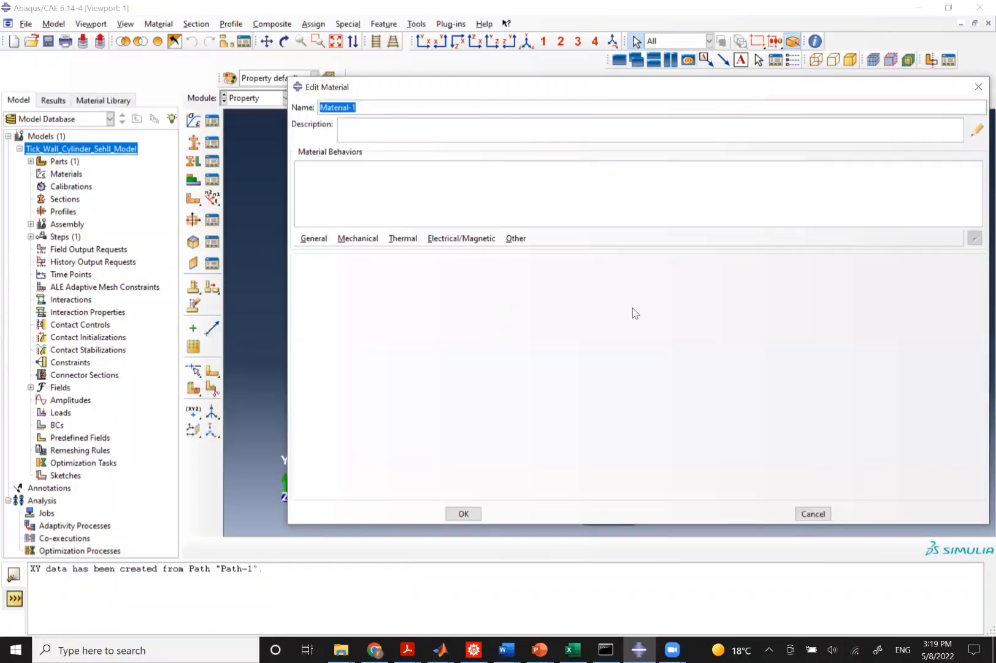
pyautogui.write('Al')
pyautogui.click(312, 241)
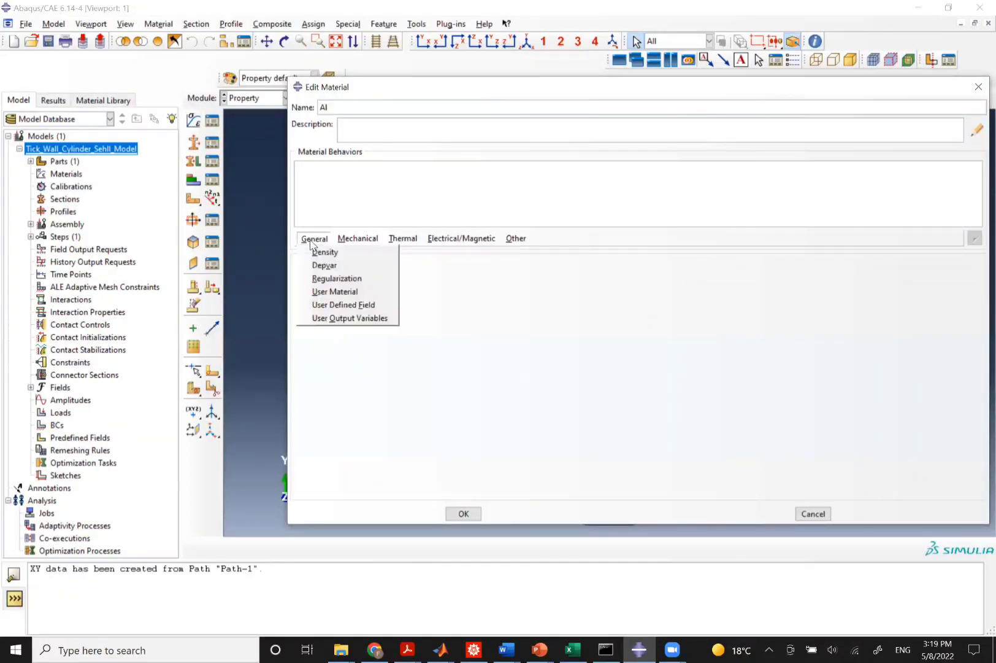
pyautogui.click(324, 251)
pyautogui.click(346, 366)
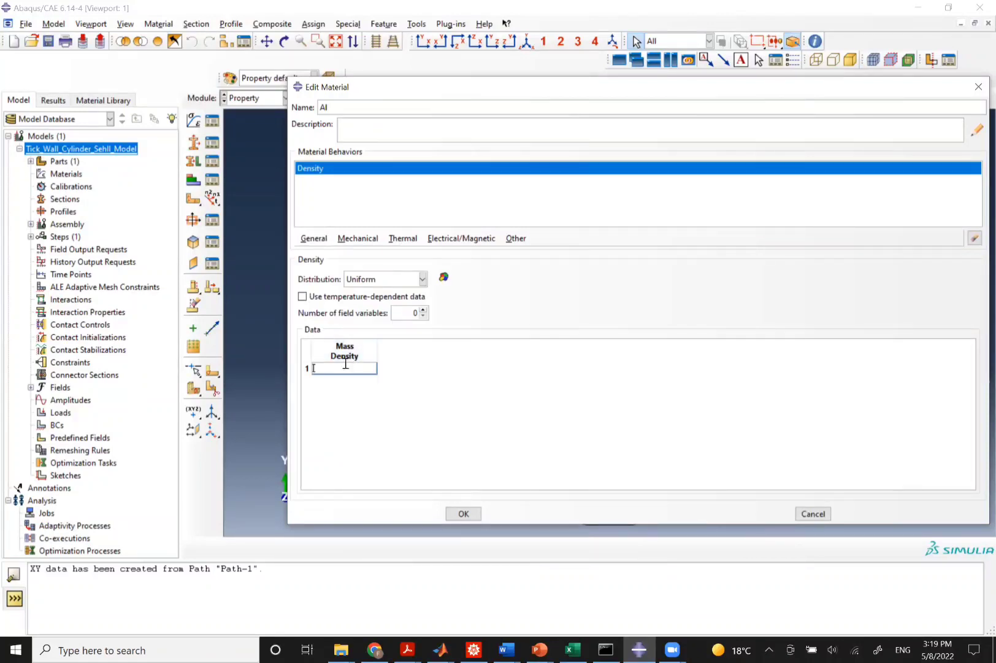
pyautogui.write('2700')
# Add thermal conductivity of 240 to the Al material.
pyautogui.click(396, 240)
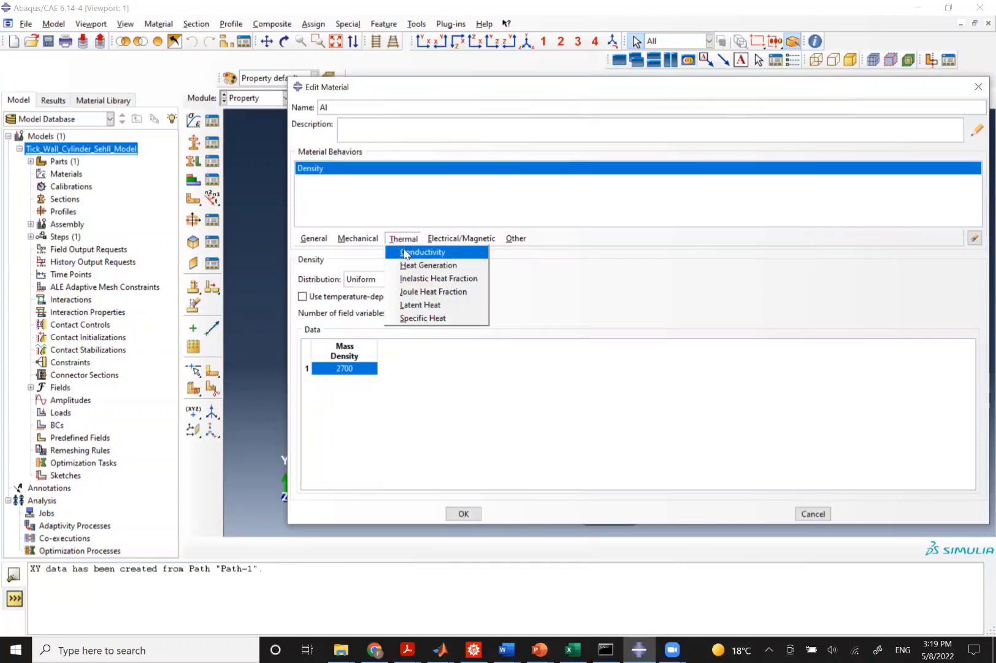
pyautogui.click(405, 252)
pyautogui.doubleClick(340, 359)
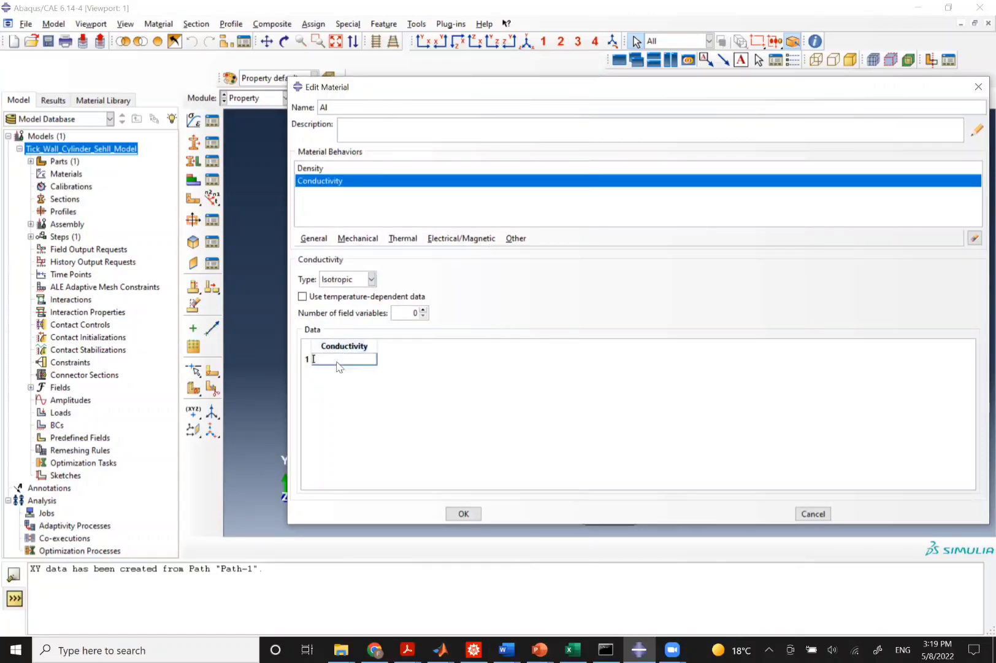
pyautogui.write('240')
# Add a specific heat of 900 to the Al material and save it.
pyautogui.click(403, 238)
pyautogui.click(414, 317)
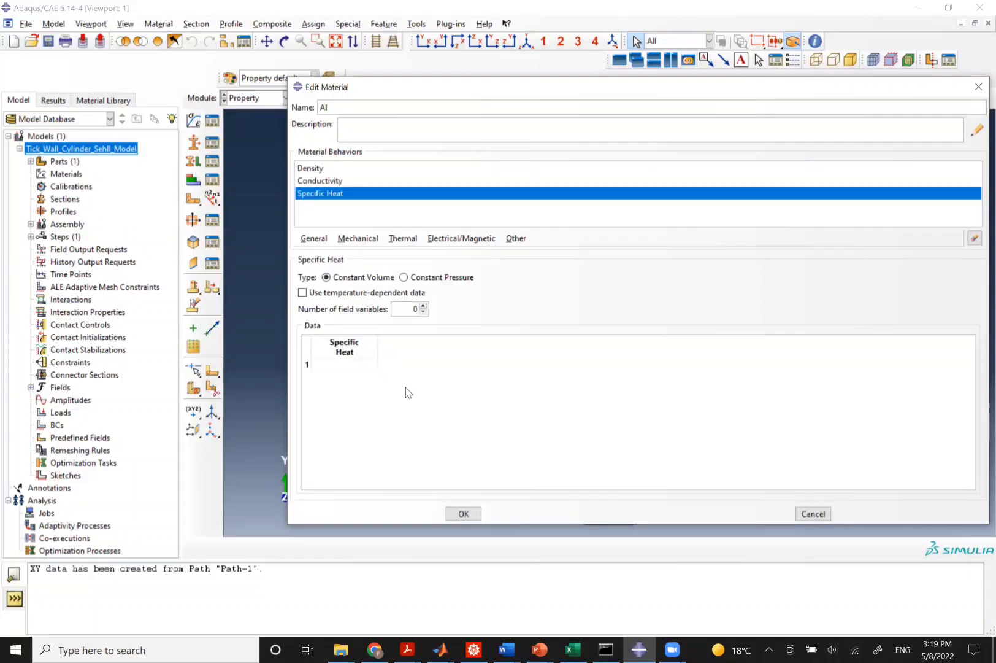
pyautogui.doubleClick(347, 362)
pyautogui.write('900')
pyautogui.click(464, 515)
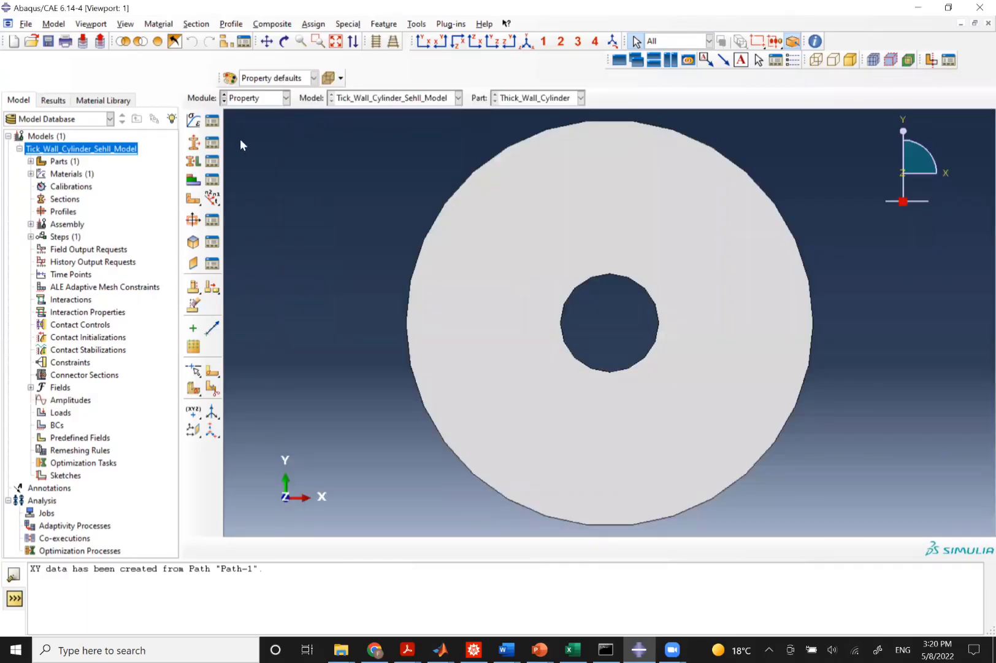
# Create a solid homogeneous section named Solid_Section using material Al.
pyautogui.click(213, 143)
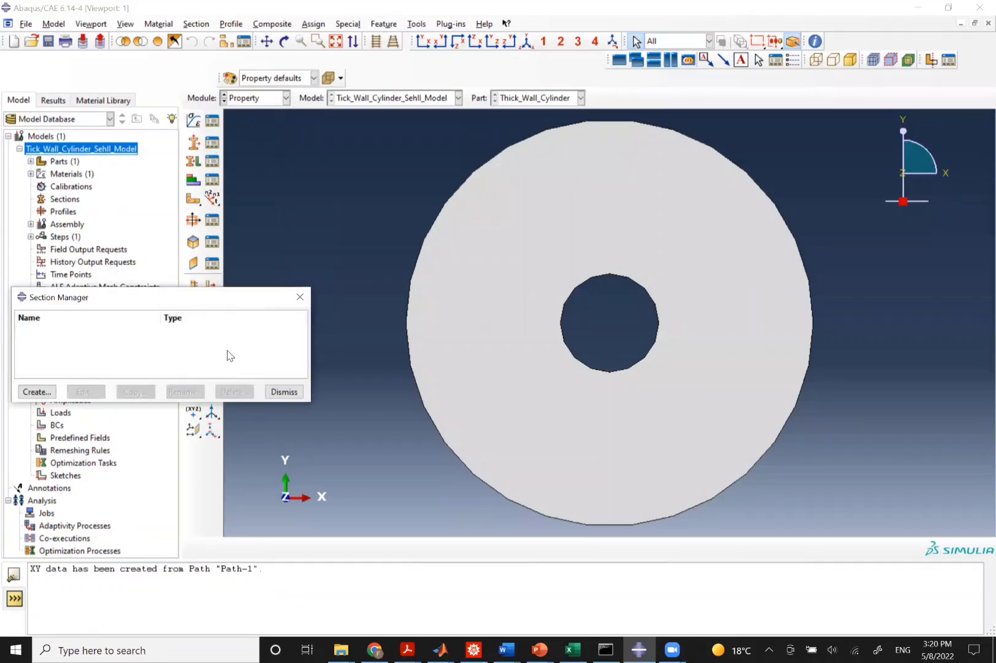
pyautogui.click(37, 391)
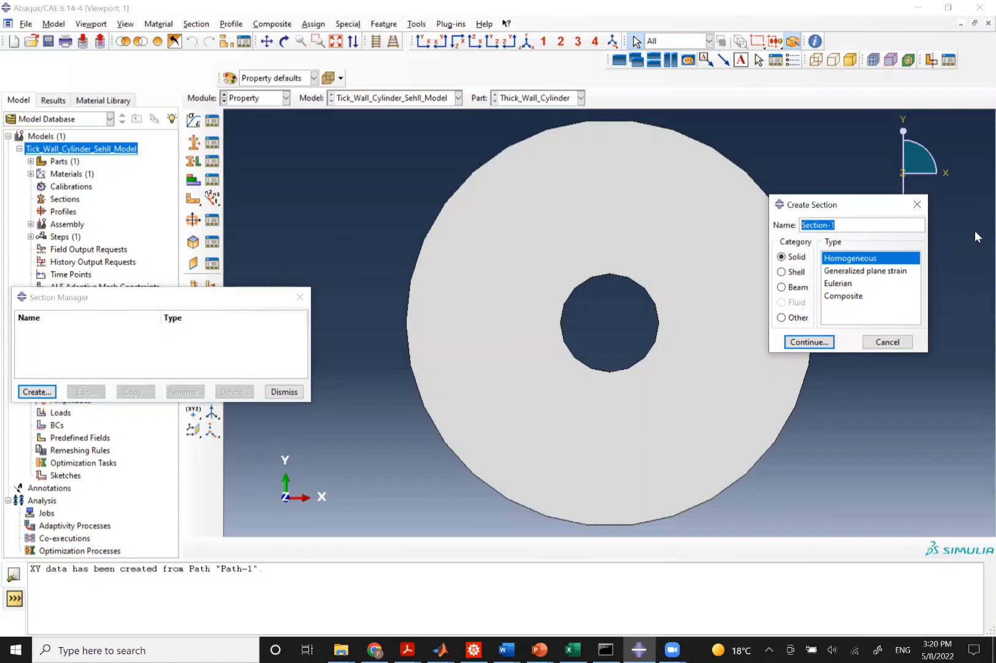
pyautogui.write('Solid_Section')
pyautogui.click(818, 342)
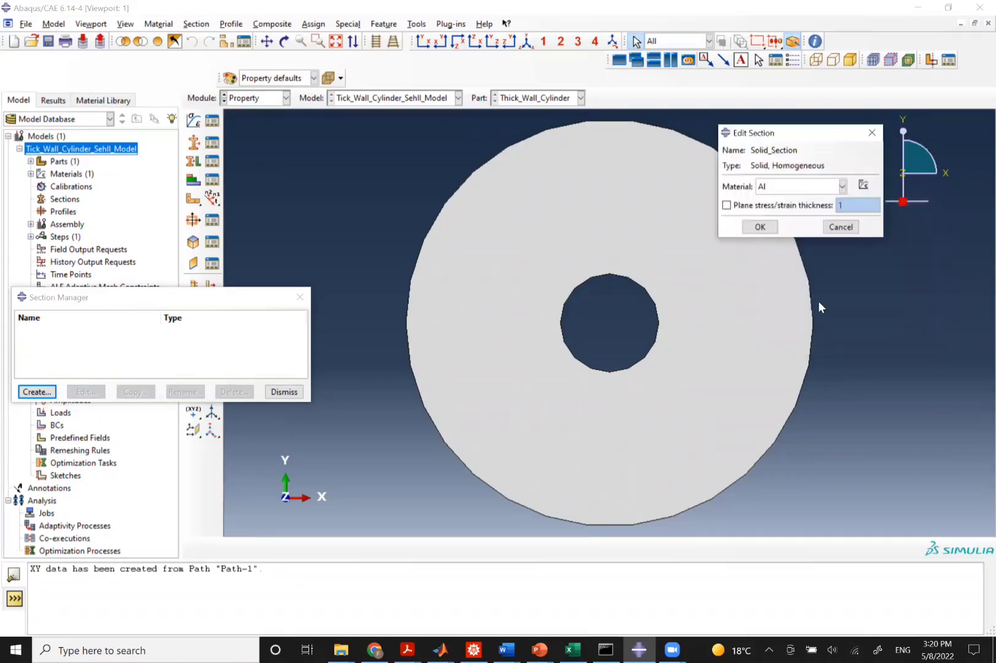
pyautogui.click(761, 226)
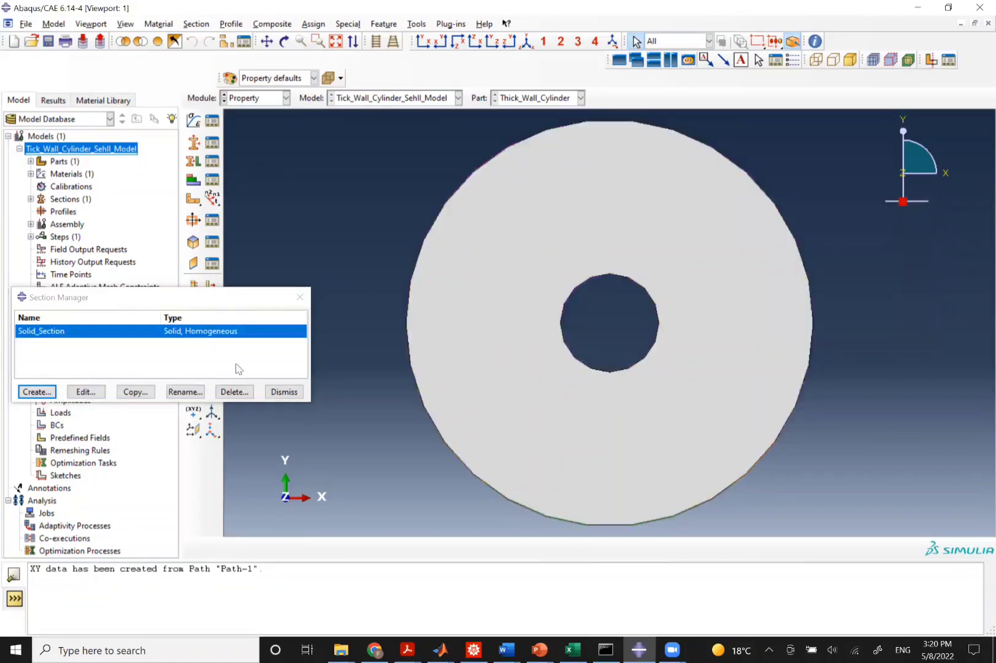
# Assign Solid_Section to the whole cylinder face and close the section managers.
pyautogui.click(212, 160)
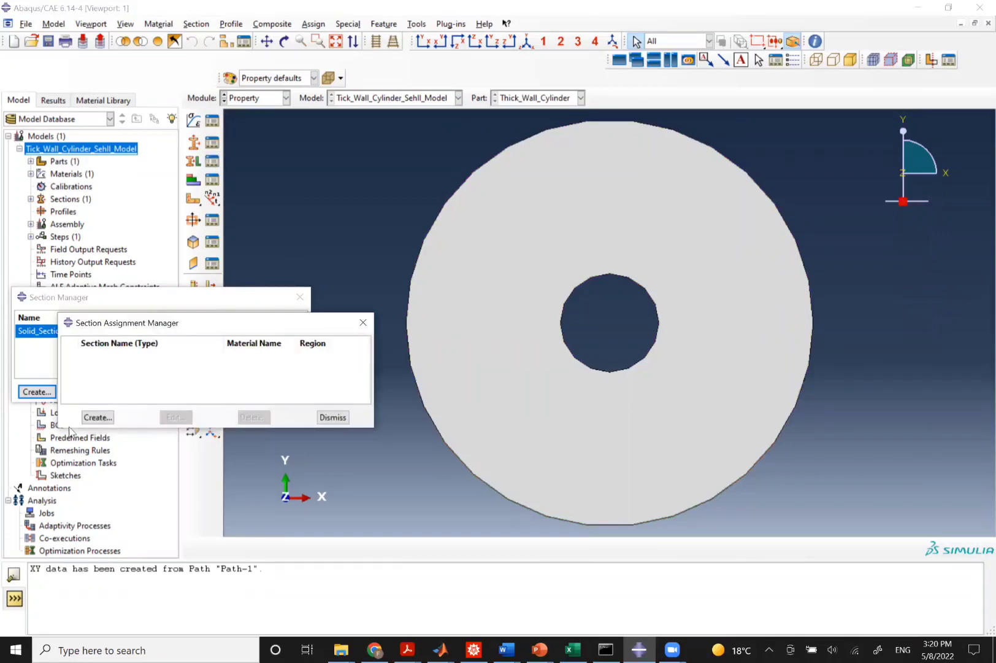
pyautogui.click(87, 417)
pyautogui.click(383, 548)
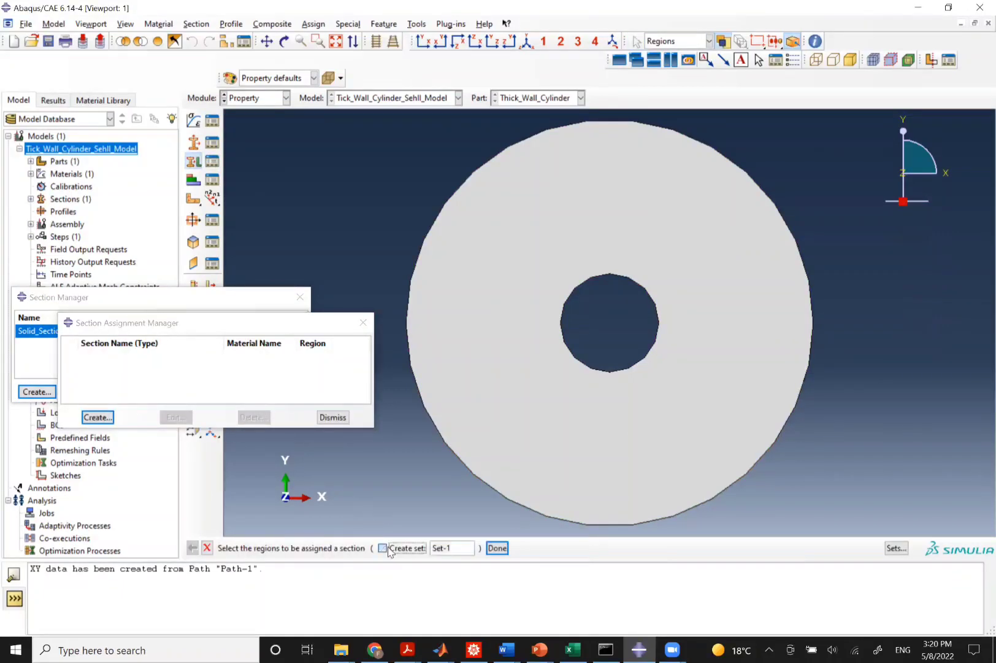
pyautogui.click(514, 395)
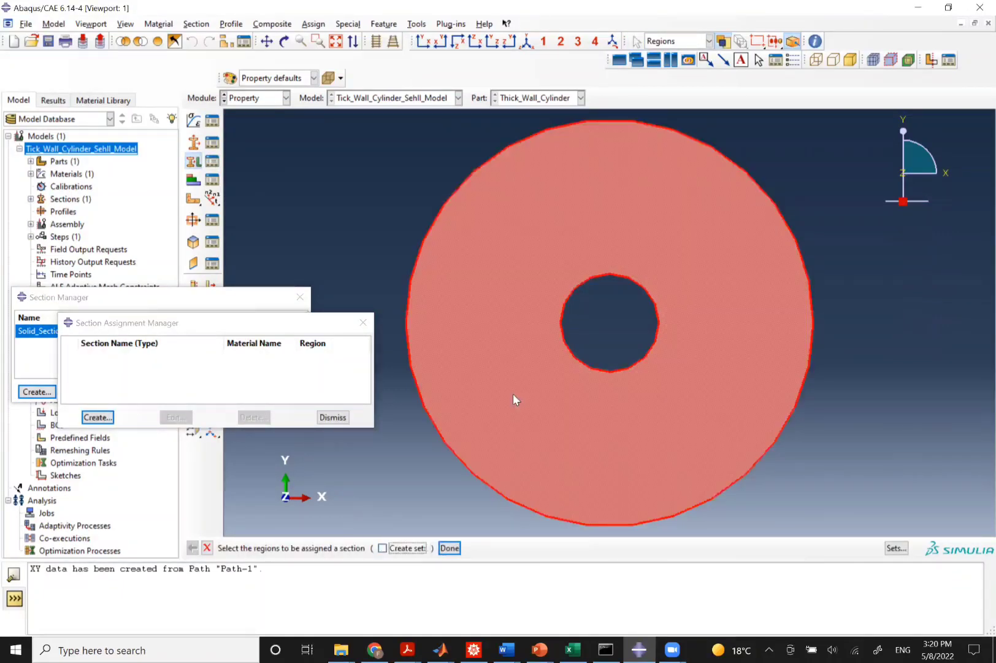
pyautogui.middleClick(852, 299)
pyautogui.click(844, 341)
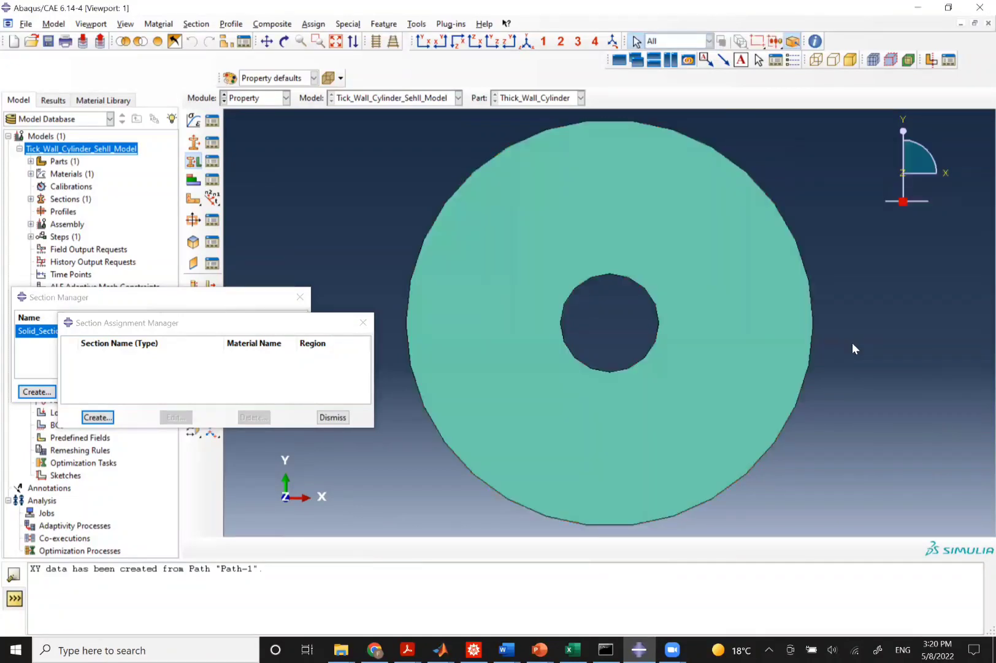
pyautogui.click(333, 417)
pyautogui.click(300, 299)
# Switch to the Assembly module and create an independent instance of Thick_Wall_Cylinder.
pyautogui.click(255, 98)
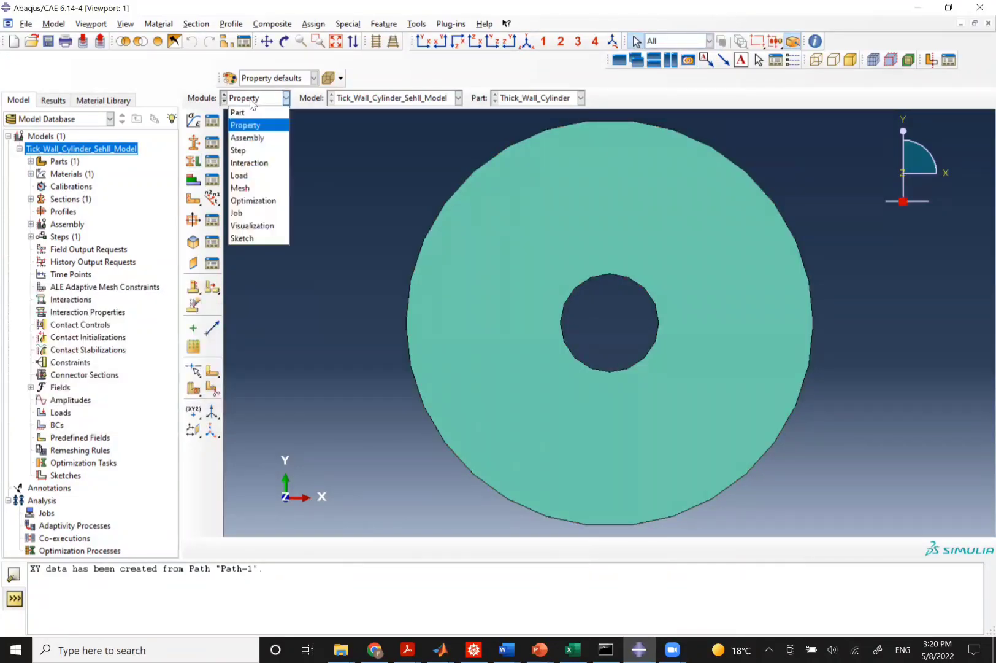
pyautogui.click(234, 138)
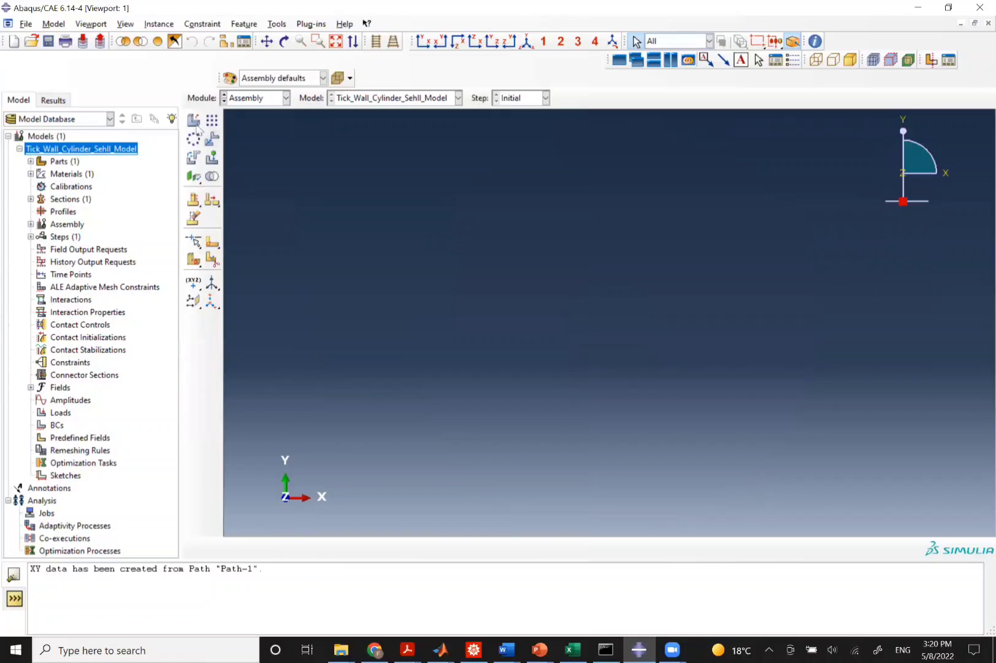
pyautogui.click(194, 120)
pyautogui.click(724, 402)
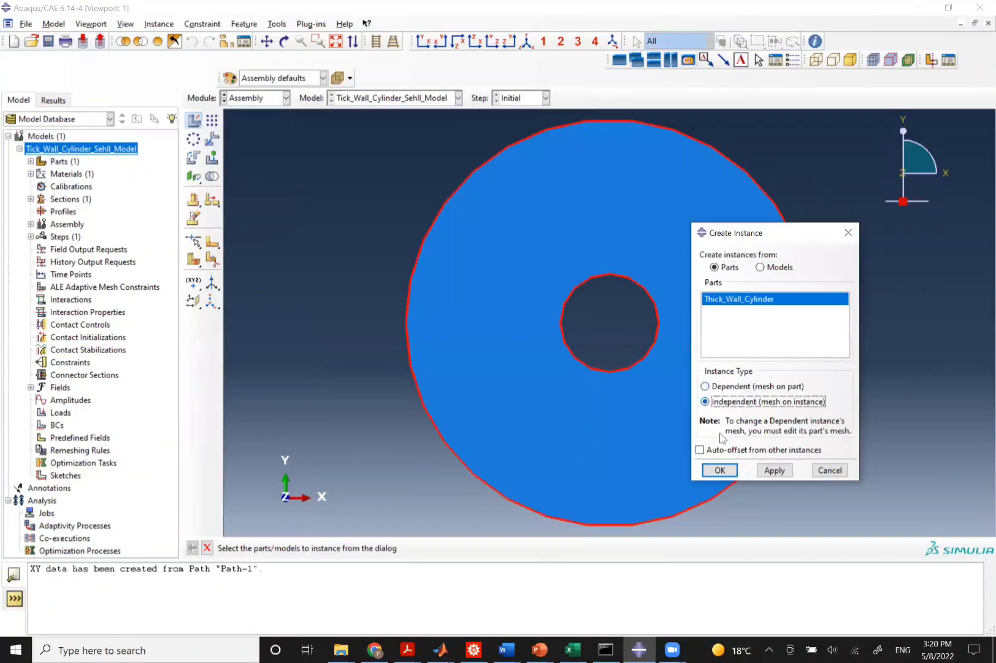
pyautogui.click(722, 471)
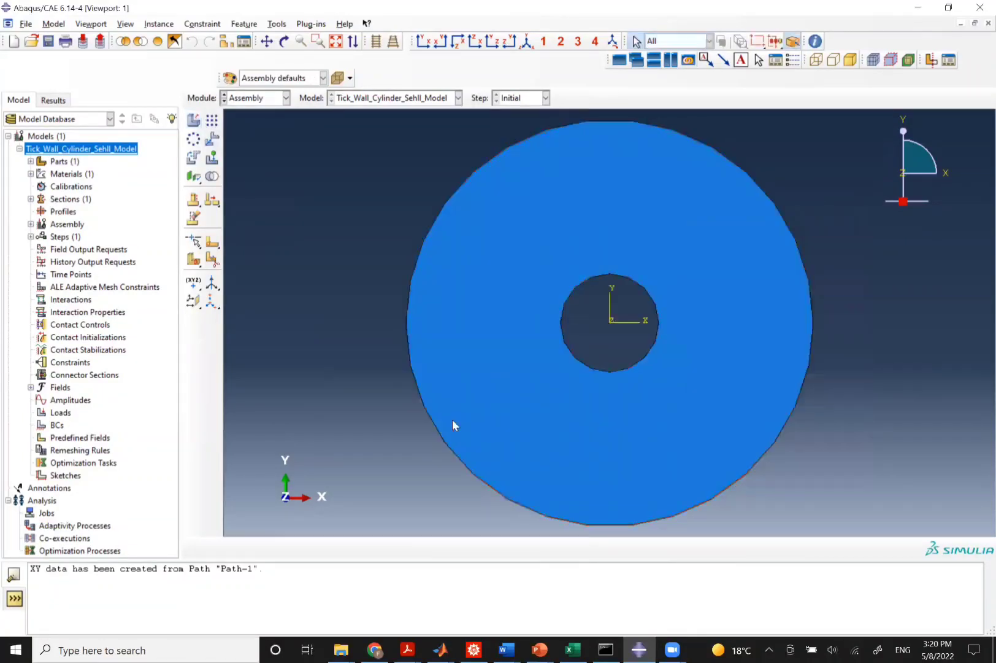
# Switch to the Step module and create a Heat transfer step named Heat_Transfer after Initial.
pyautogui.click(247, 100)
pyautogui.click(240, 151)
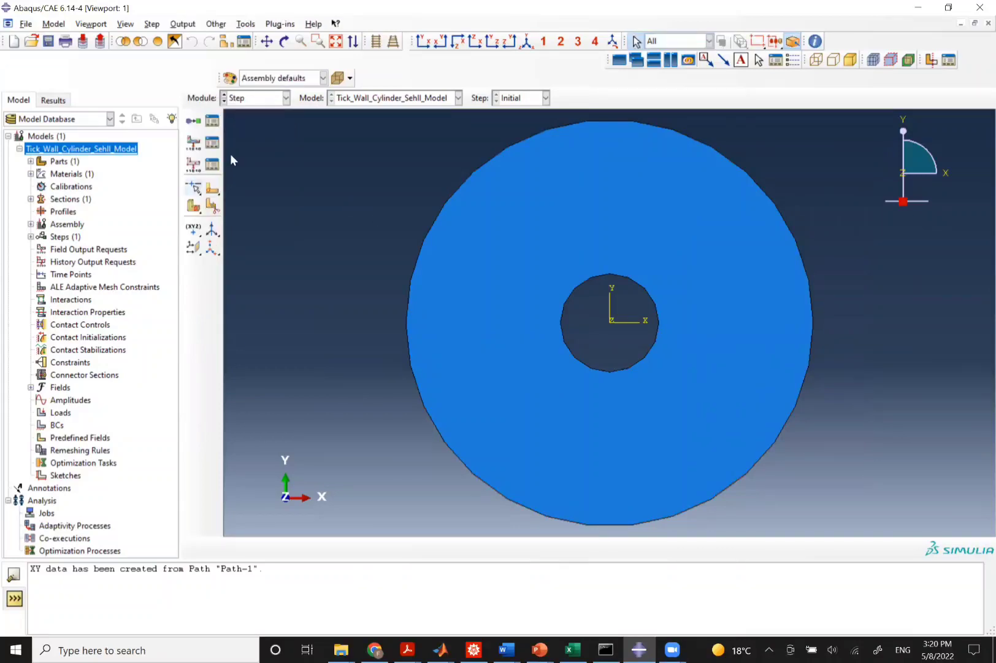
pyautogui.click(194, 121)
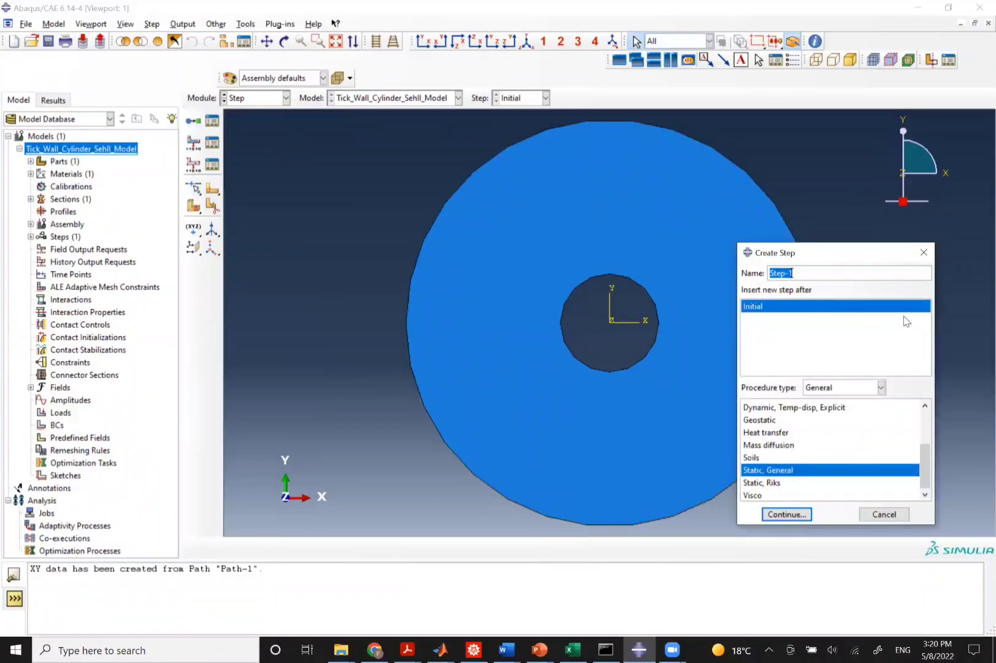
pyautogui.write('Heat_Transfer')
pyautogui.click(772, 432)
pyautogui.click(792, 514)
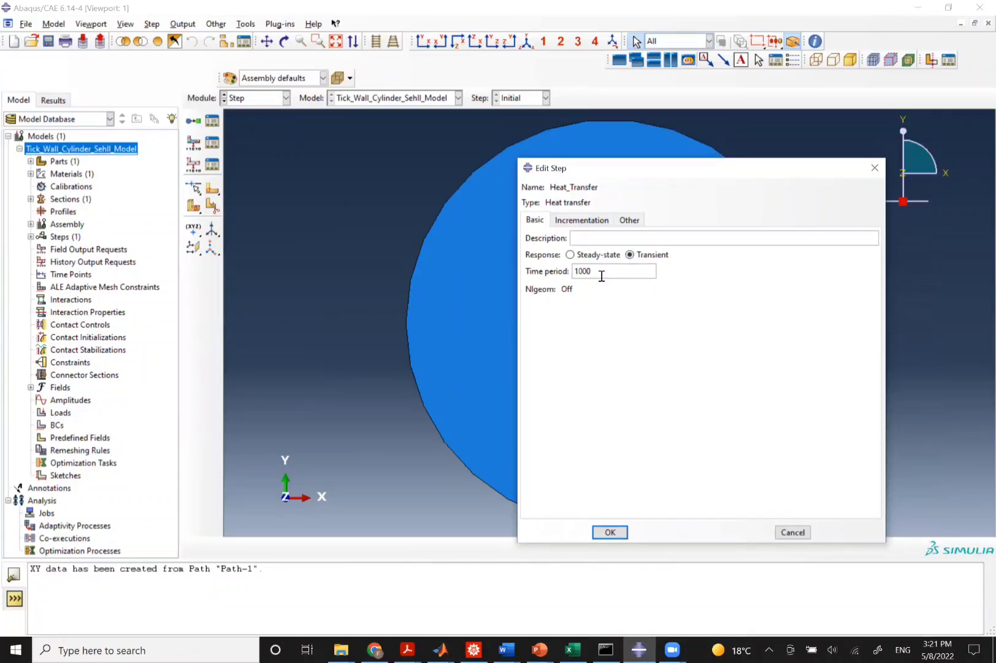
# Set the step's increment sizes to initial 0.02, minimum 1e-6 and maximum 2.
pyautogui.click(573, 220)
pyautogui.doubleClick(600, 286)
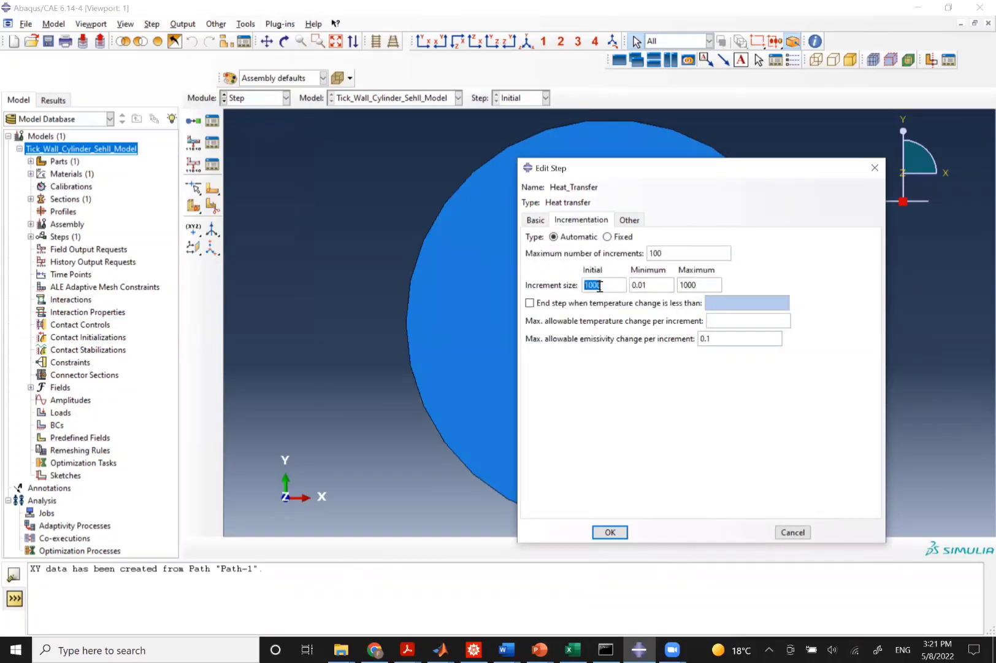
pyautogui.write('1')
pyautogui.write('0.')
pyautogui.write('0')
pyautogui.write('2')
pyautogui.tripleClick(643, 283)
pyautogui.write('1e')
pyautogui.doubleClick(697, 286)
pyautogui.write('1')
# Set maximum increments to 2000 and maximum allowable temperature change per increment to 1, and confirm the step.
pyautogui.doubleClick(665, 253)
pyautogui.write('20')
pyautogui.click(711, 323)
pyautogui.write('1')
pyautogui.click(611, 532)
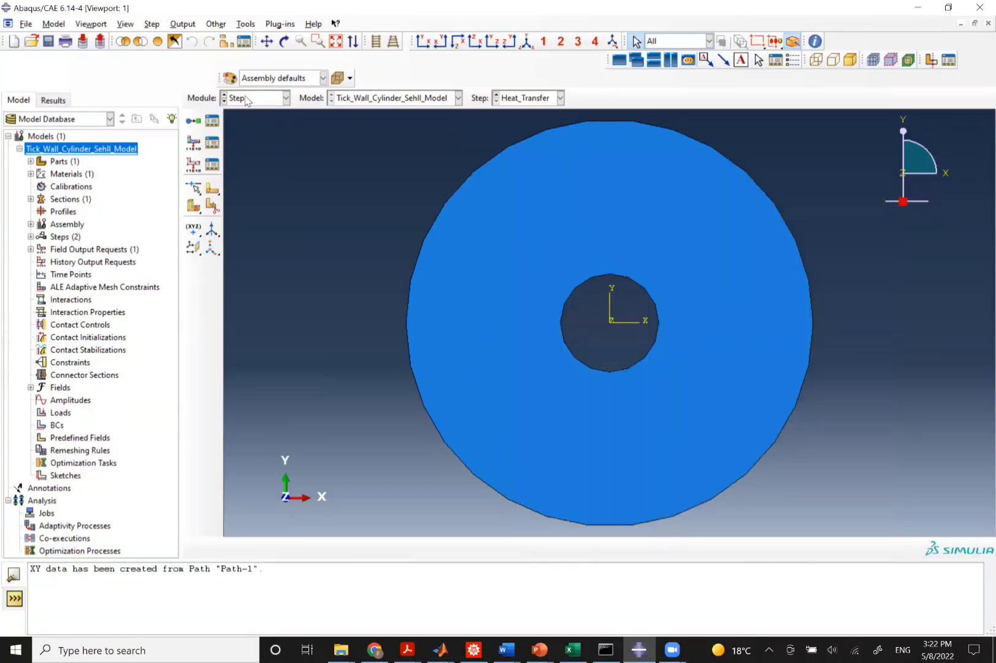
# Switch to the Interaction module and consult the problem statement slide for the convection conditions.
pyautogui.click(249, 98)
pyautogui.click(252, 161)
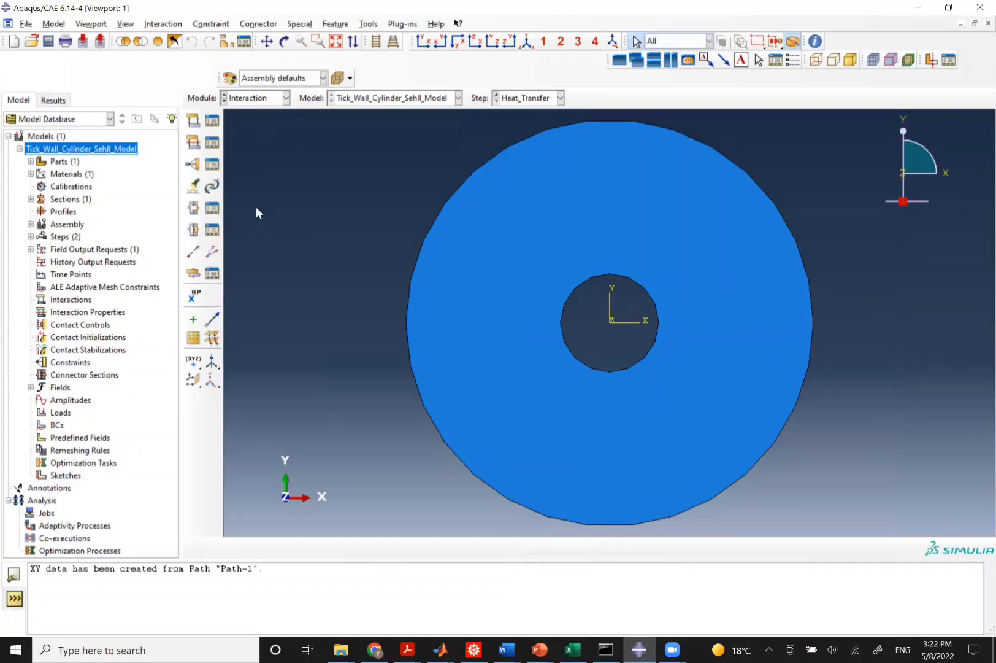
pyautogui.hotkey('alt', 'Tab')
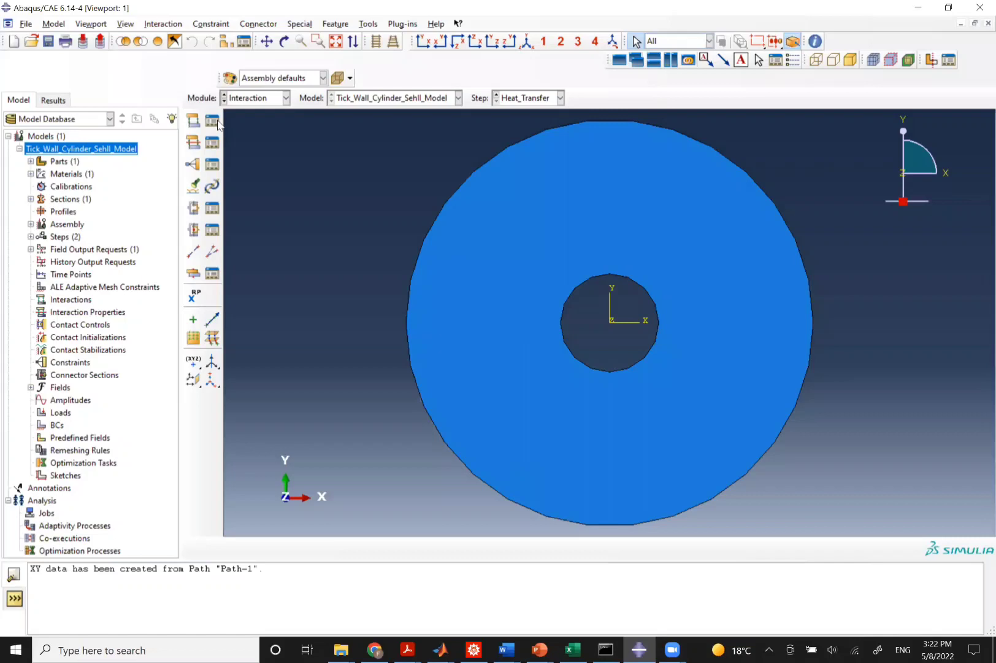
# Create a surface film condition interaction named Inner_Wall in Heat_Transfer on the inner circular edge.
pyautogui.click(213, 121)
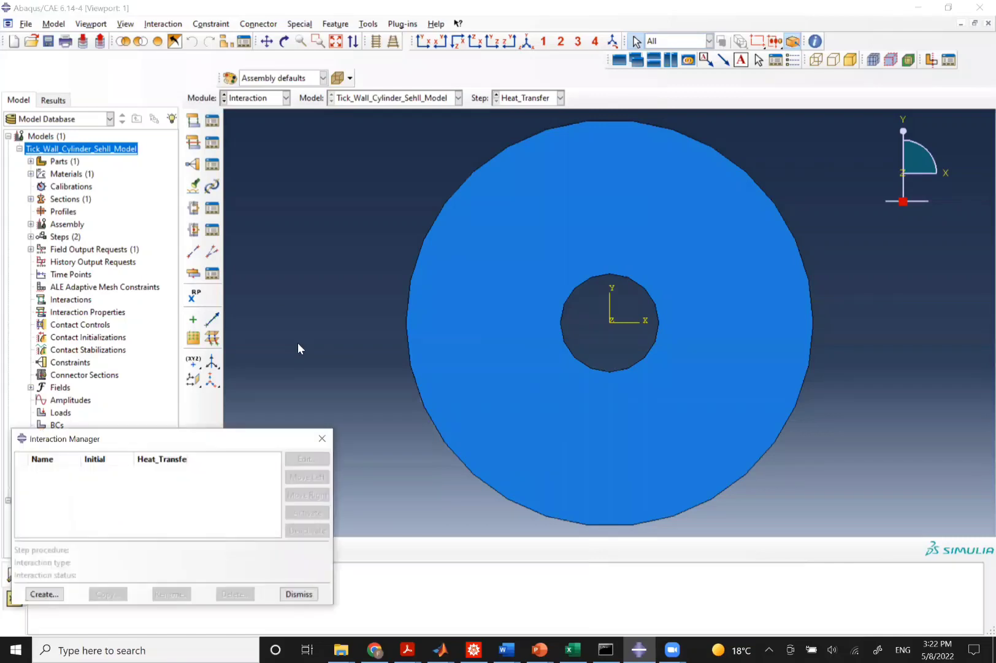
pyautogui.click(45, 594)
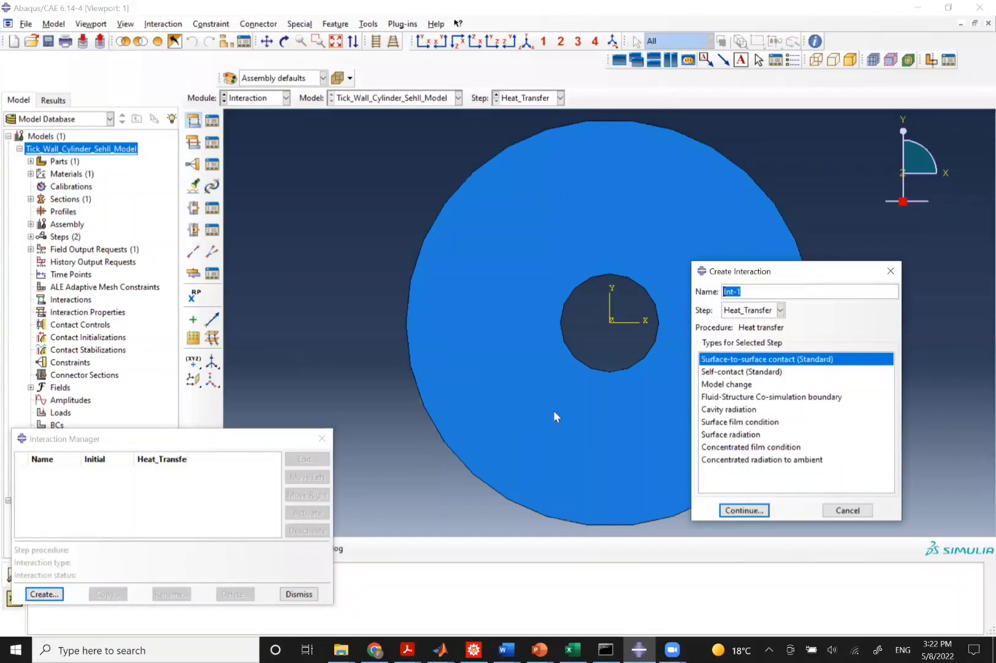
pyautogui.press('BackSpace')
pyautogui.write('Inner_Wall')
pyautogui.click(736, 423)
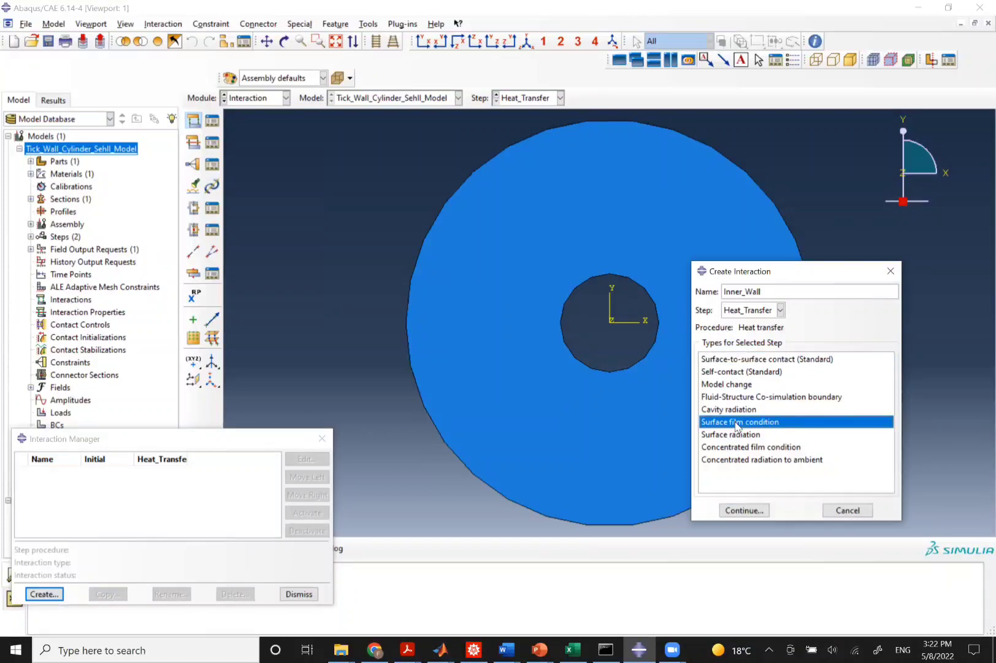
pyautogui.click(743, 511)
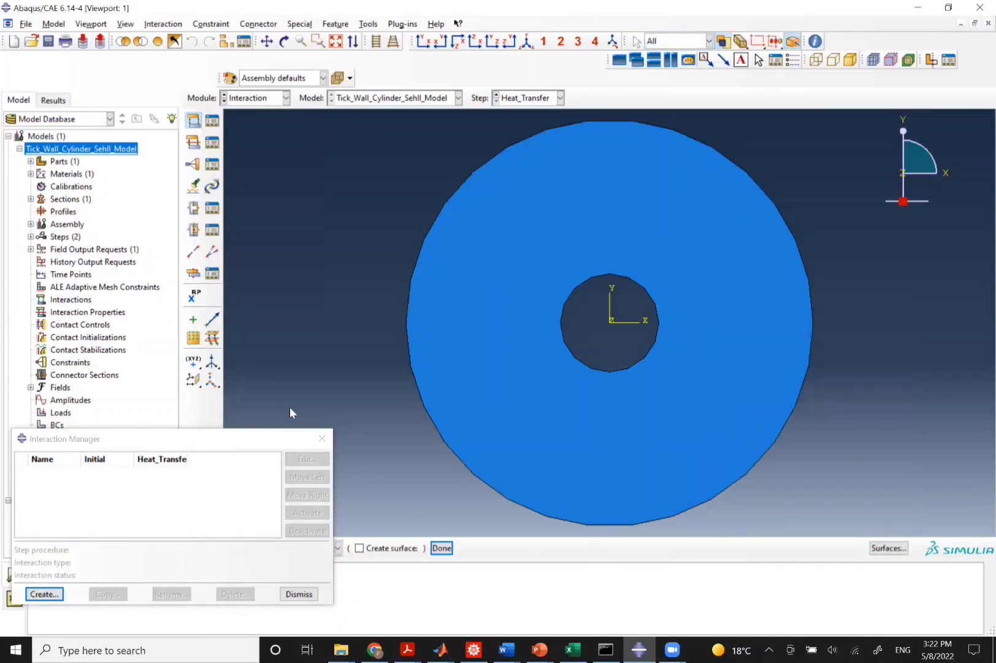
pyautogui.click(587, 279)
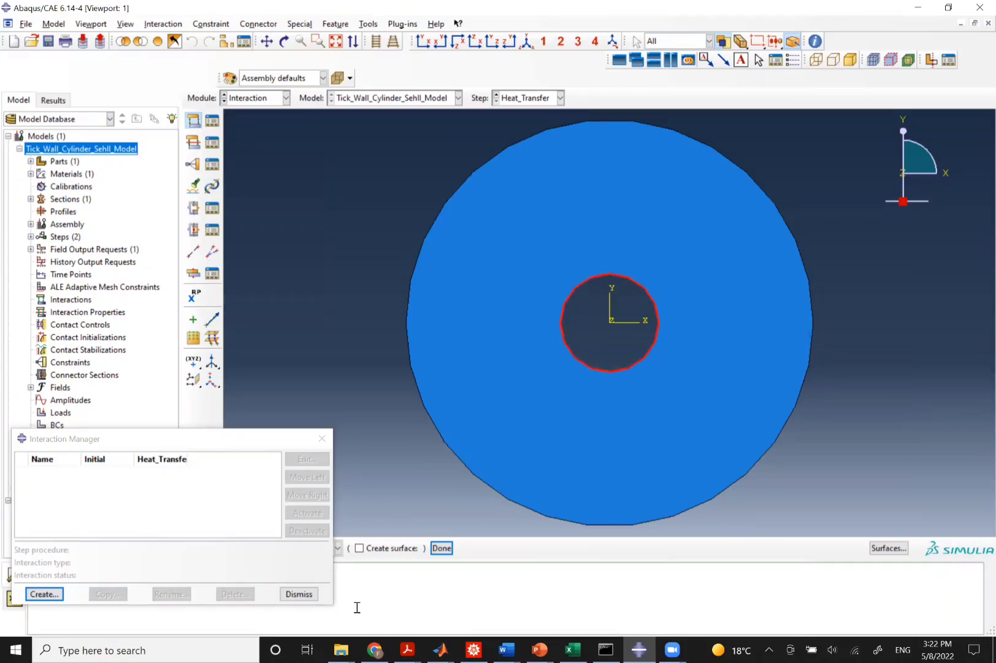
pyautogui.click(442, 548)
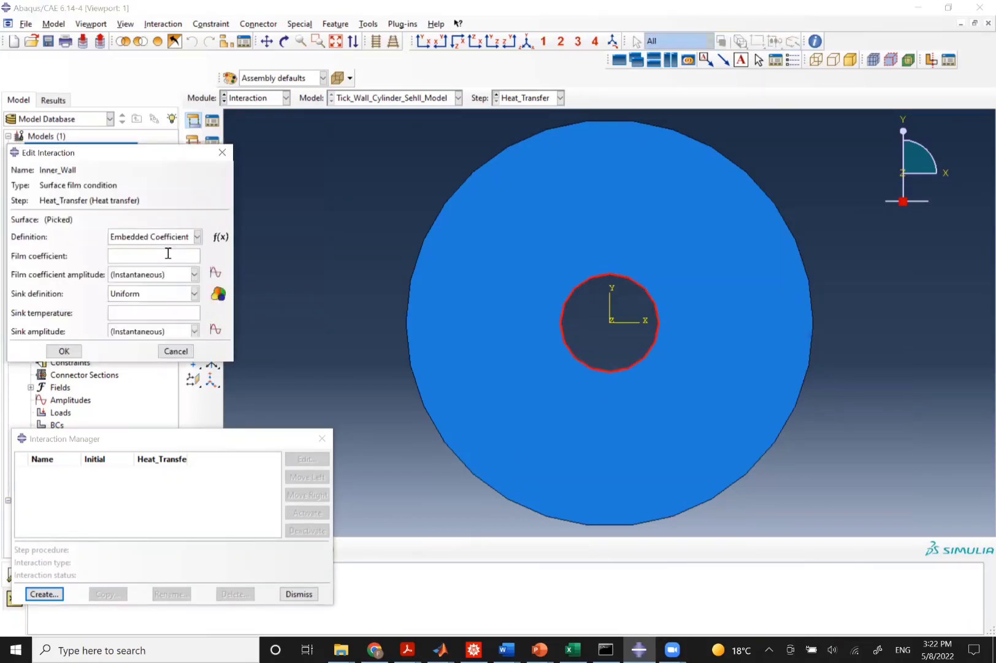
# Set Inner_Wall's film coefficient to 100 and sink temperature to -250 and confirm.
pyautogui.click(149, 257)
pyautogui.write('500')
pyautogui.doubleClick(128, 253)
pyautogui.write('600')
pyautogui.click(127, 312)
pyautogui.write('1000')
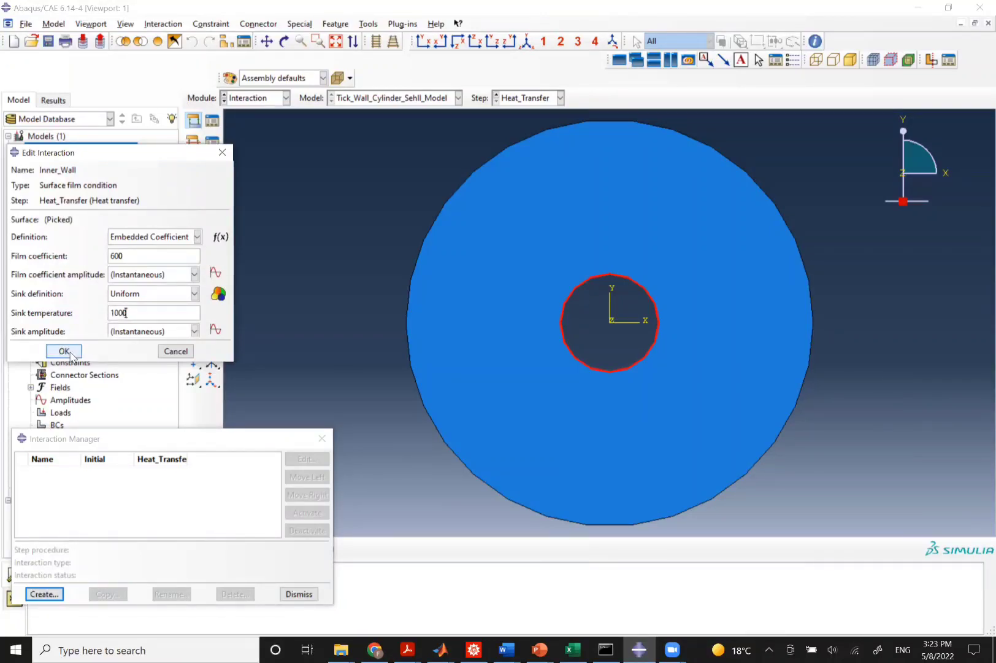
pyautogui.doubleClick(117, 254)
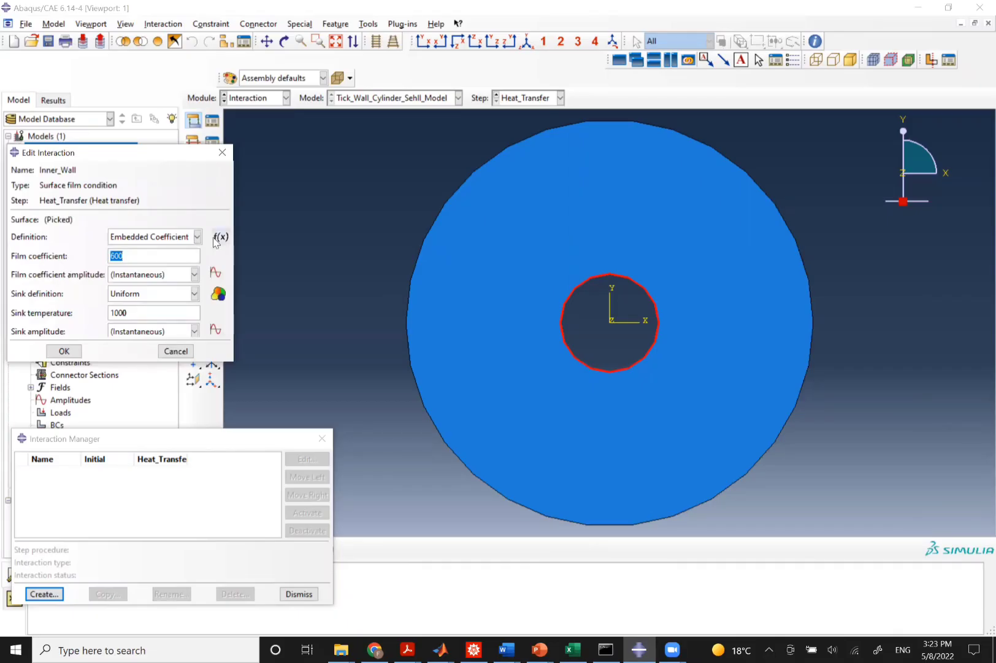
pyautogui.doubleClick(131, 311)
pyautogui.press('BackSpace')
pyautogui.write('-250')
pyautogui.click(64, 351)
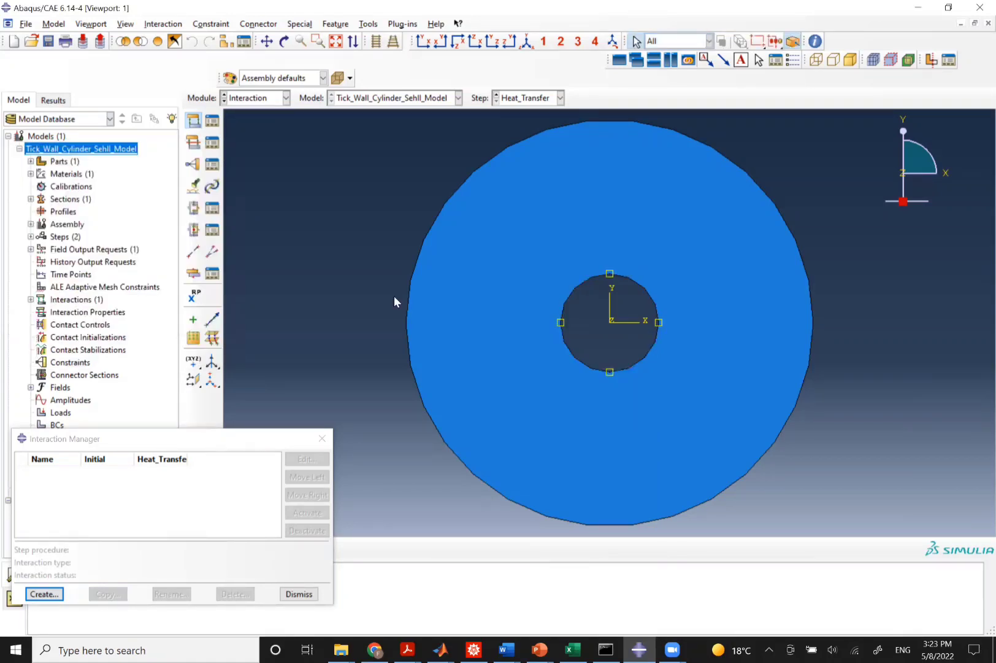
# Create a surface film condition interaction named Outer_Wall on the outer circular edge.
pyautogui.click(35, 598)
pyautogui.write('Ou')
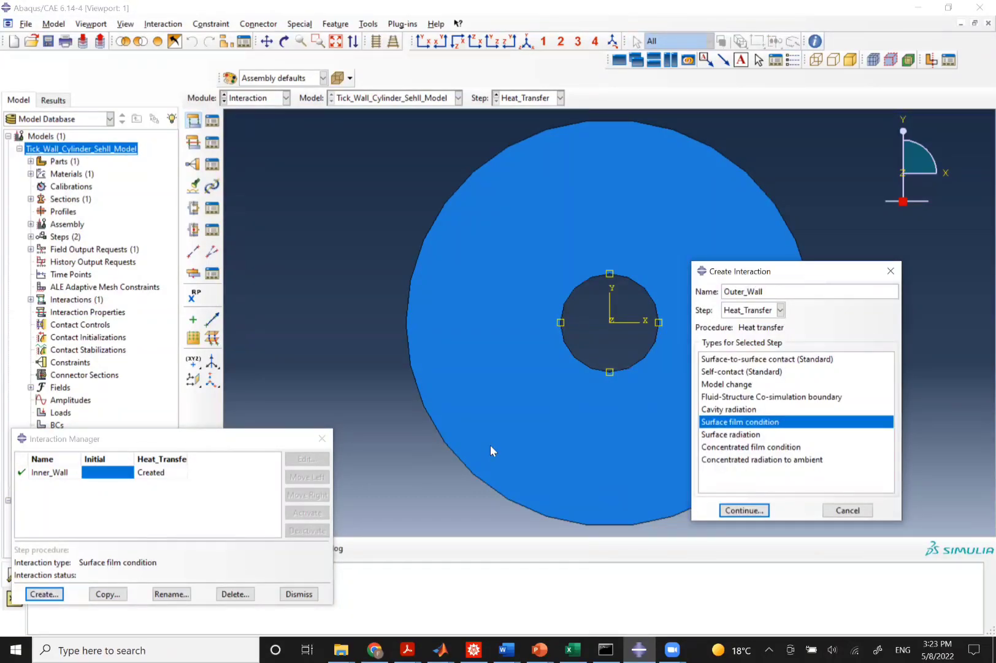
pyautogui.write('ter_Wall')
pyautogui.click(744, 510)
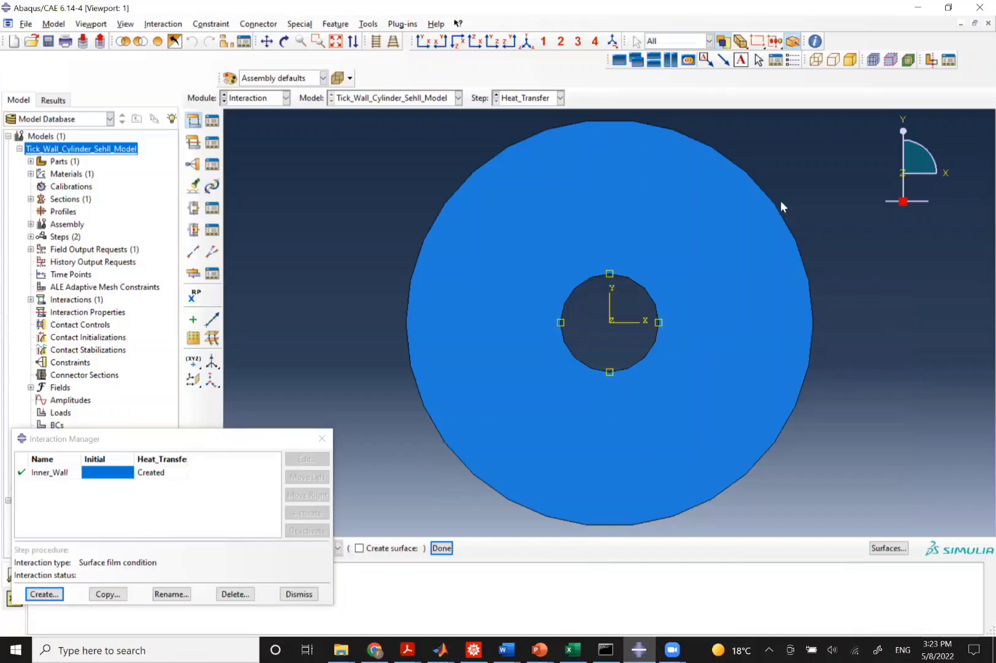
pyautogui.click(735, 166)
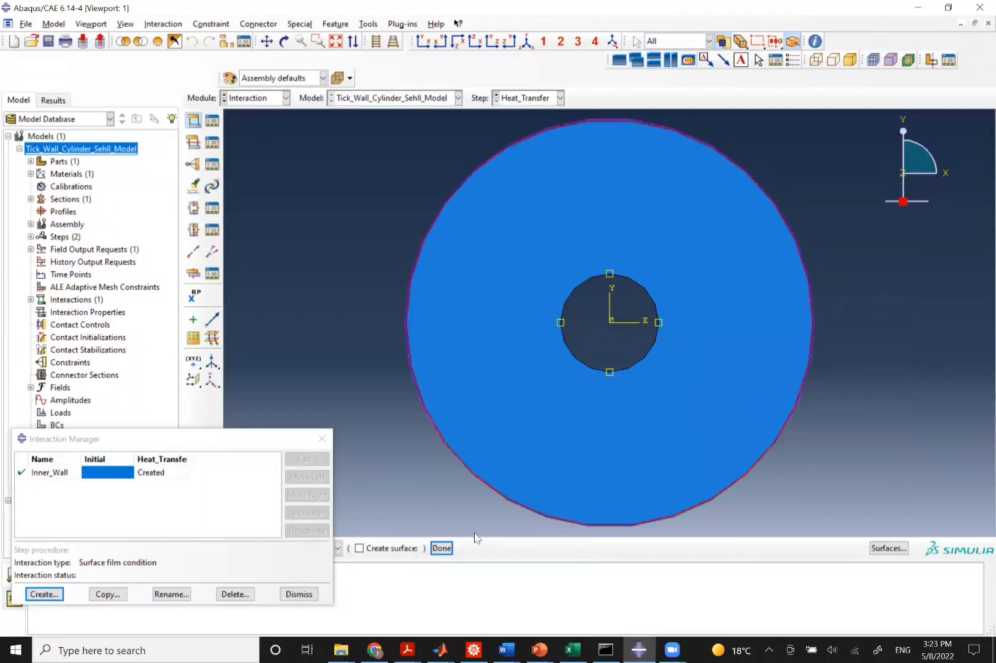
pyautogui.click(441, 547)
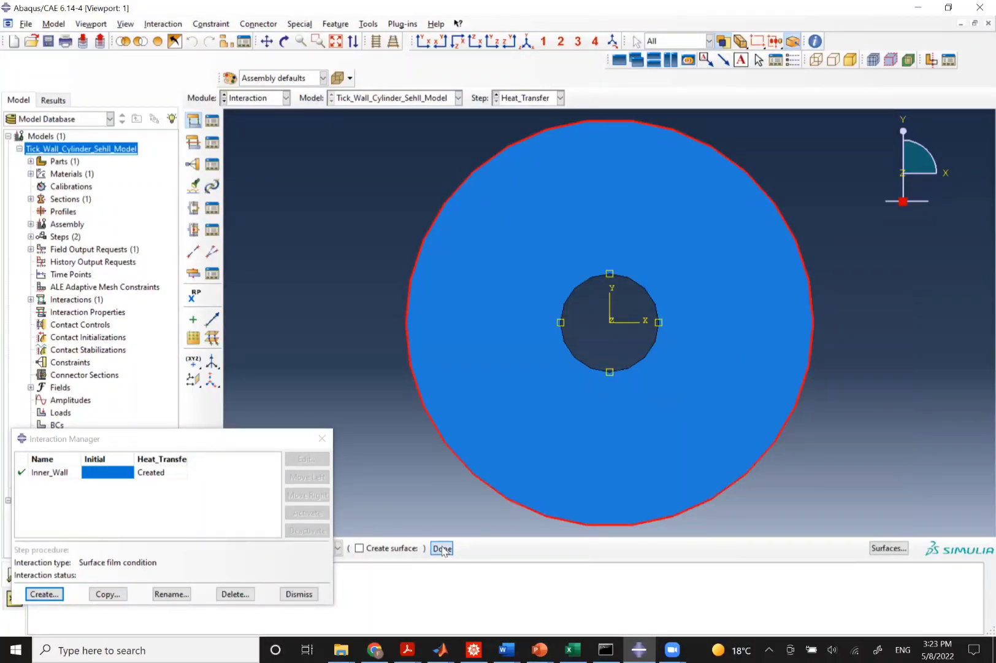
# Set Outer_Wall's film coefficient to 600 and sink temperature to 1000, confirm, and close the interaction manager.
pyautogui.click(147, 255)
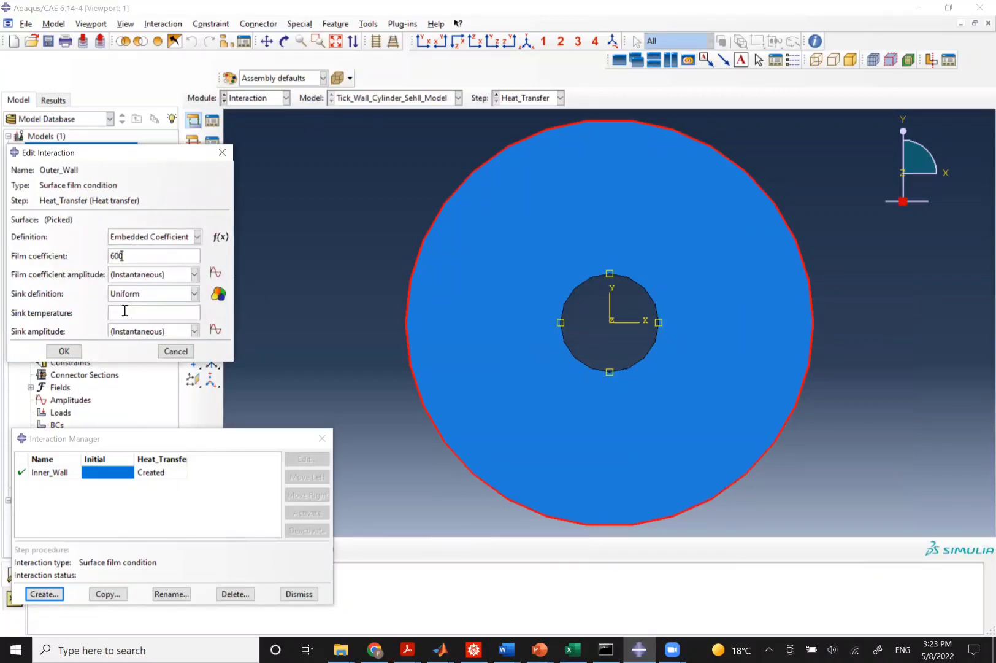
pyautogui.write('1000')
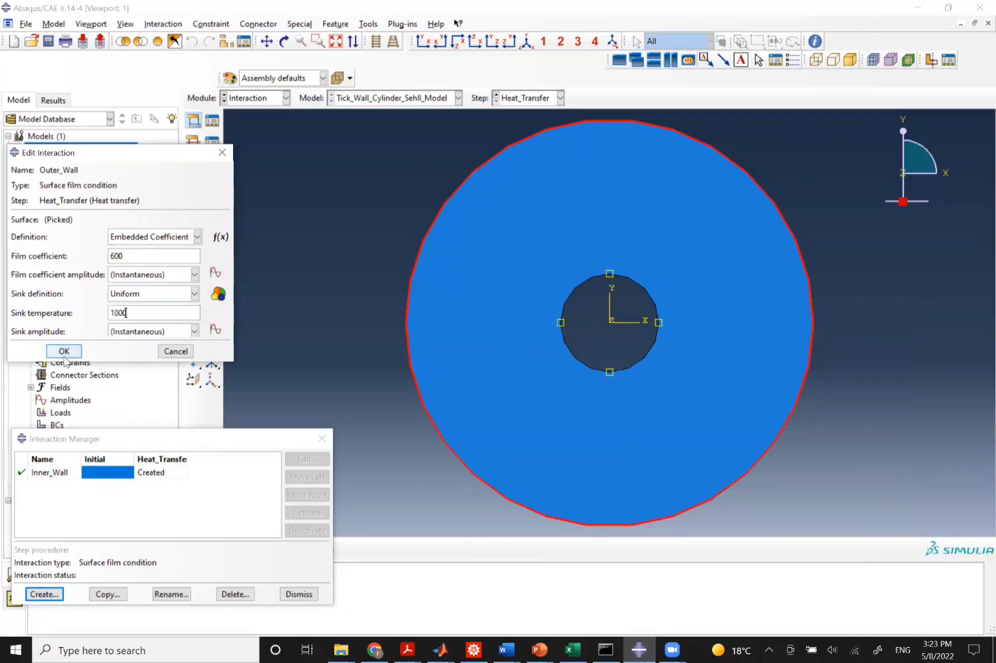
pyautogui.click(63, 353)
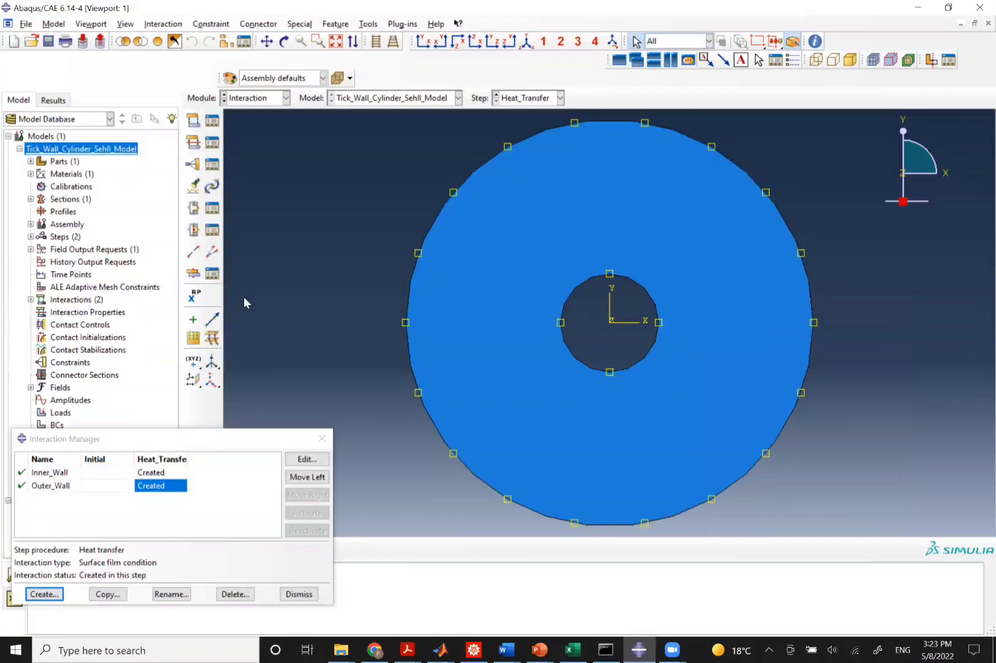
pyautogui.click(321, 437)
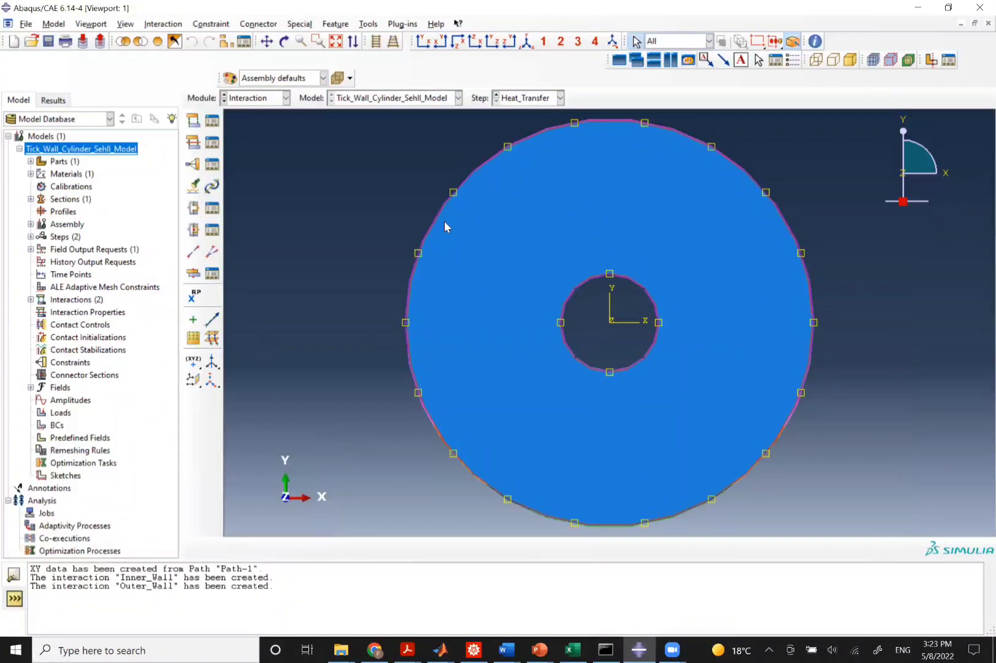
# Create a temperature predefined field named Temp in the Initial step under the Other category.
pyautogui.click(270, 99)
pyautogui.click(261, 174)
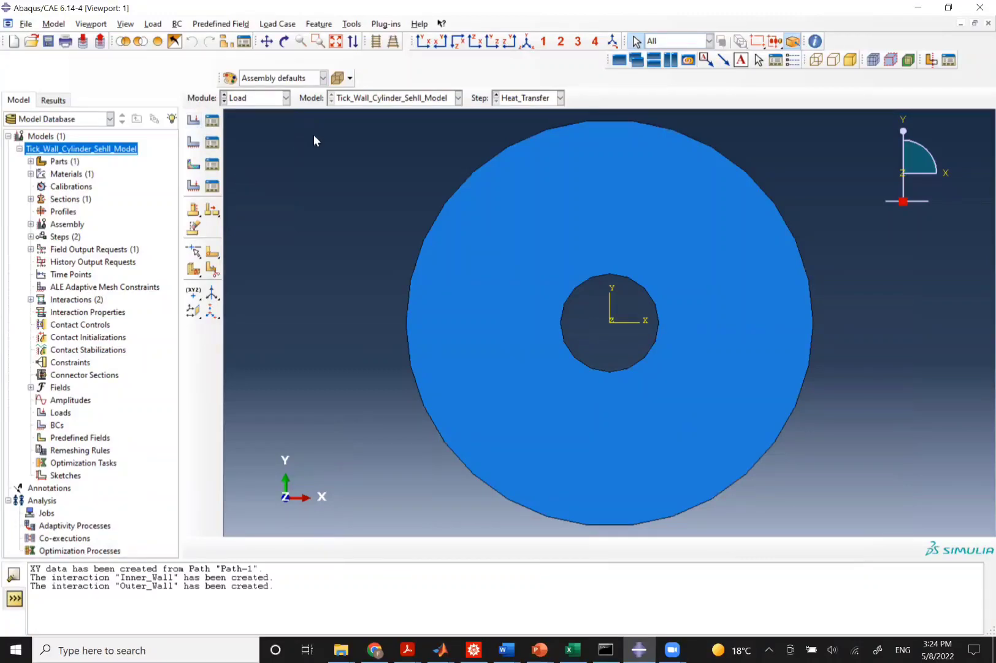
pyautogui.click(193, 163)
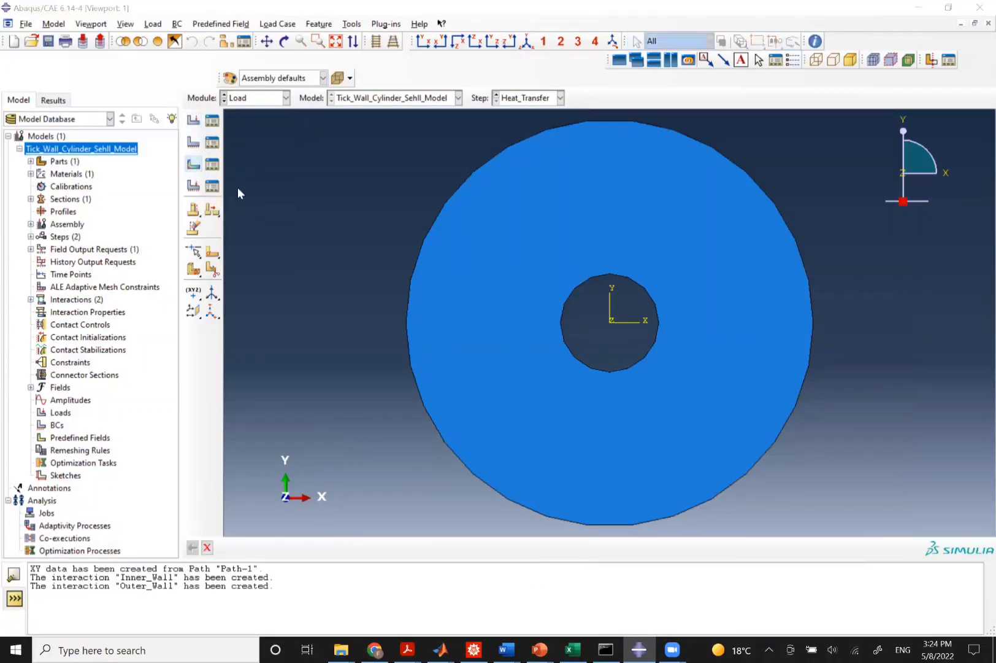
pyautogui.write('Temp')
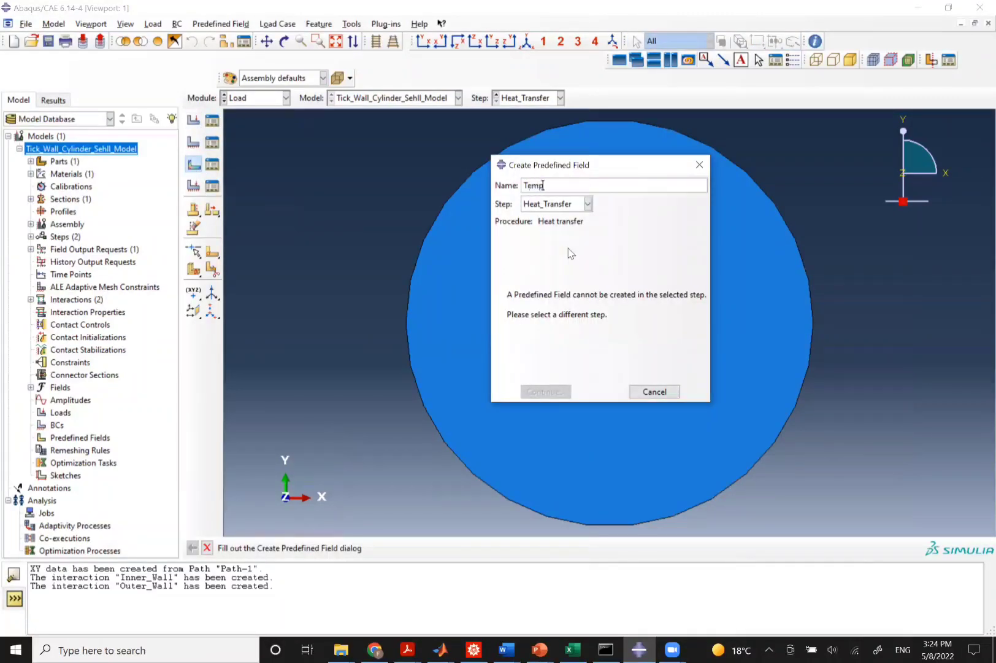
pyautogui.click(552, 204)
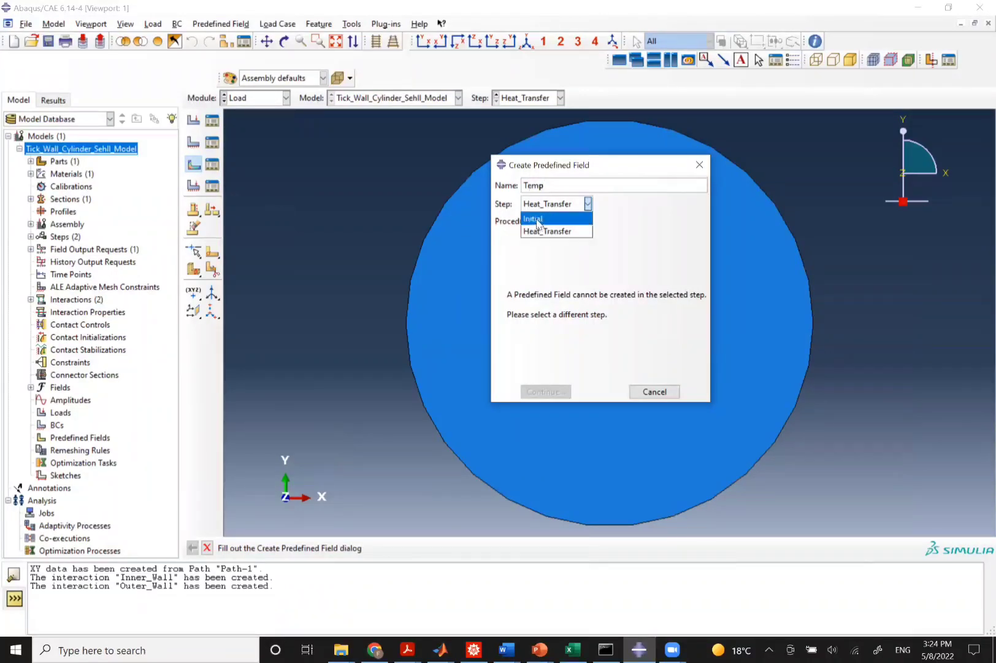
pyautogui.click(537, 219)
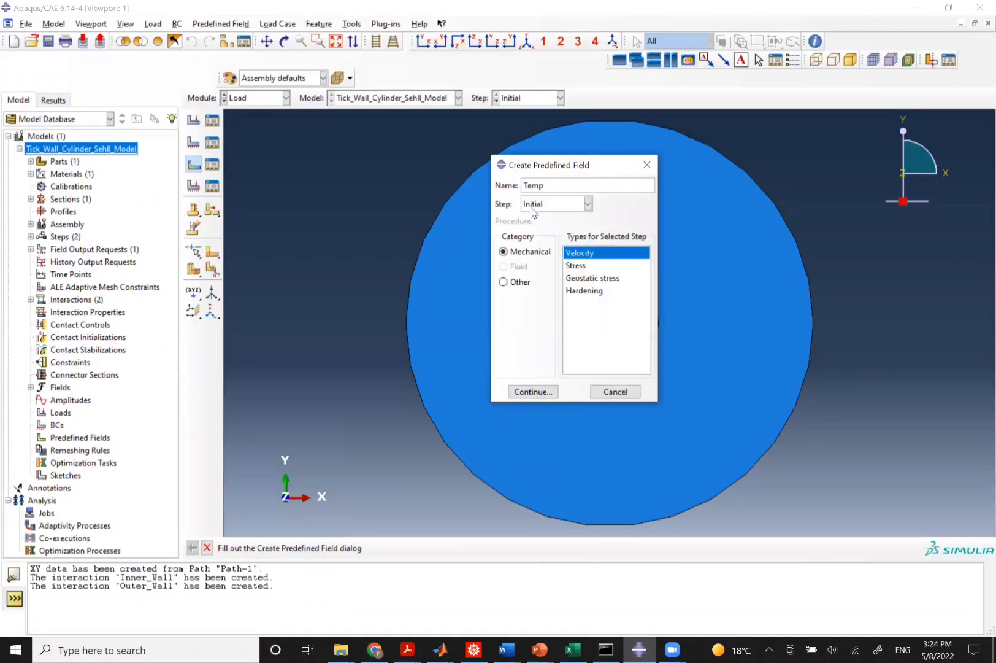
pyautogui.click(508, 284)
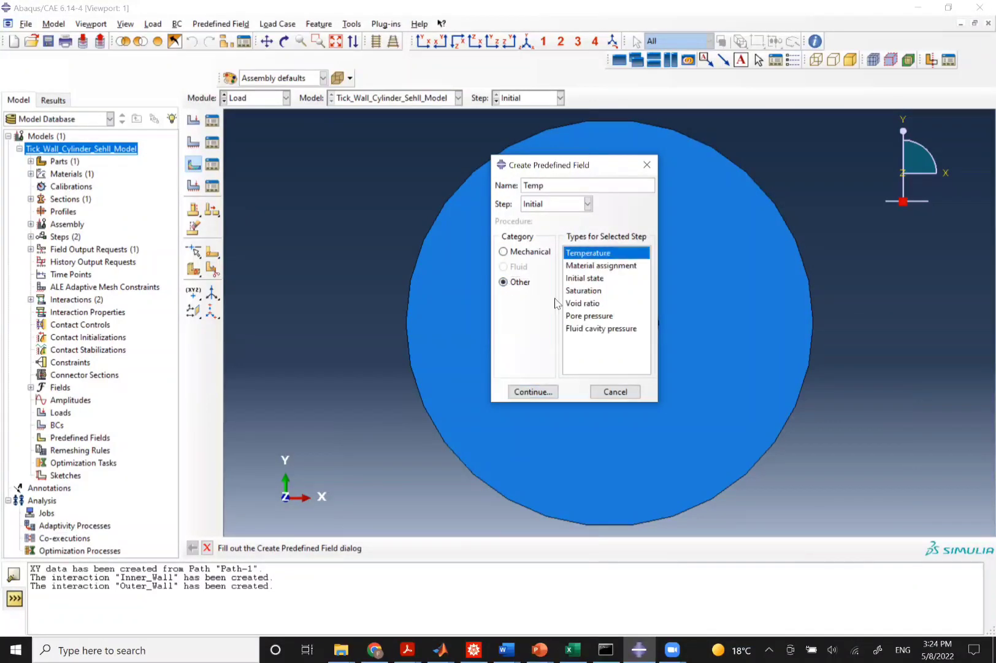
pyautogui.click(534, 392)
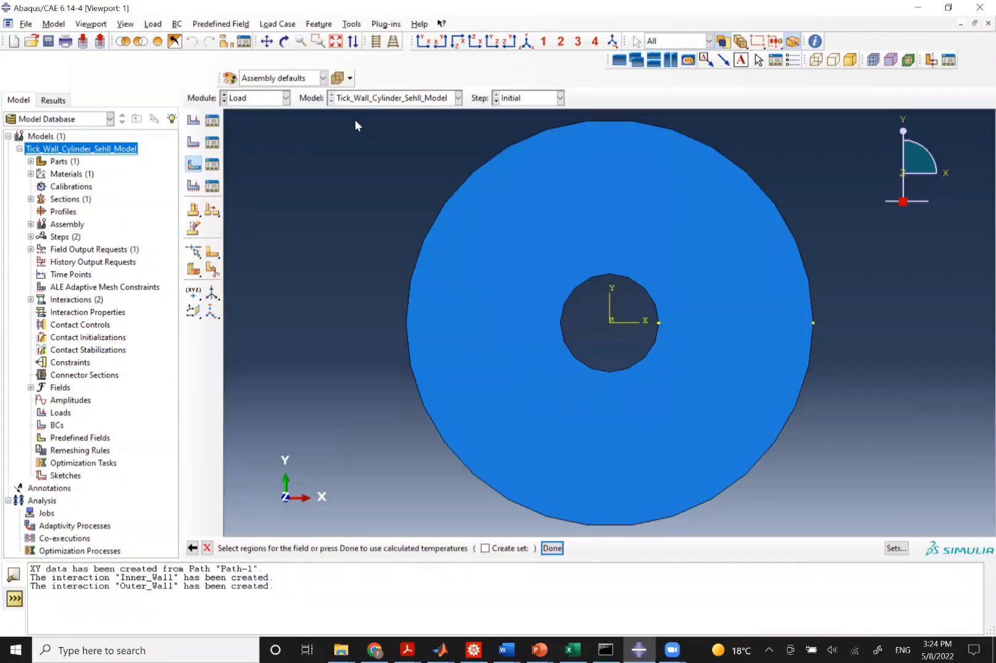
# Apply the Temp field to the whole cylinder face with a magnitude of 10.
pyautogui.moveTo(355, 119); pyautogui.dragTo(881, 534)
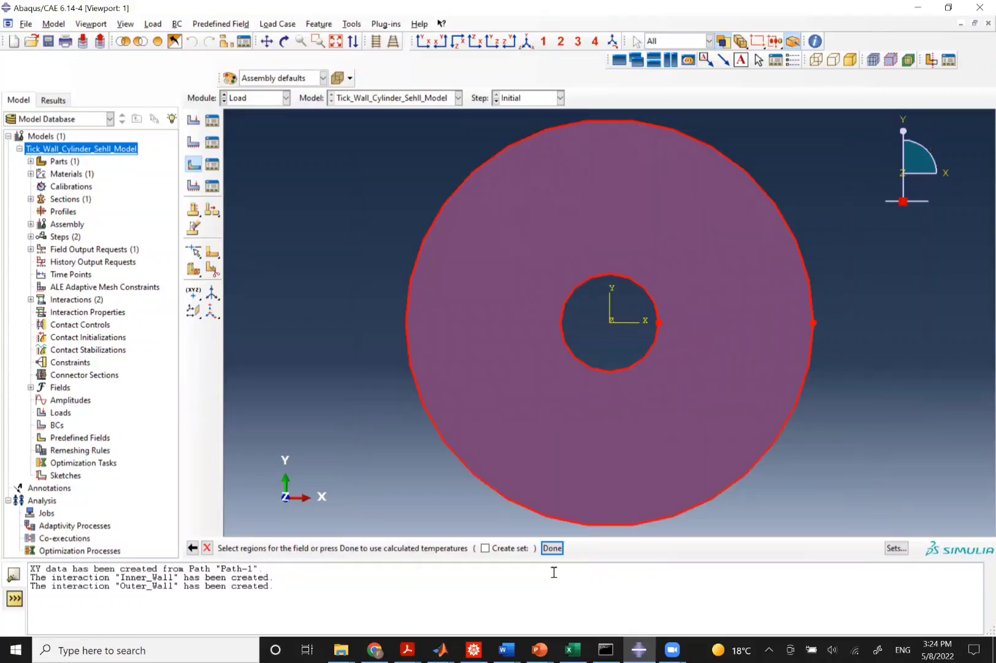
pyautogui.click(553, 548)
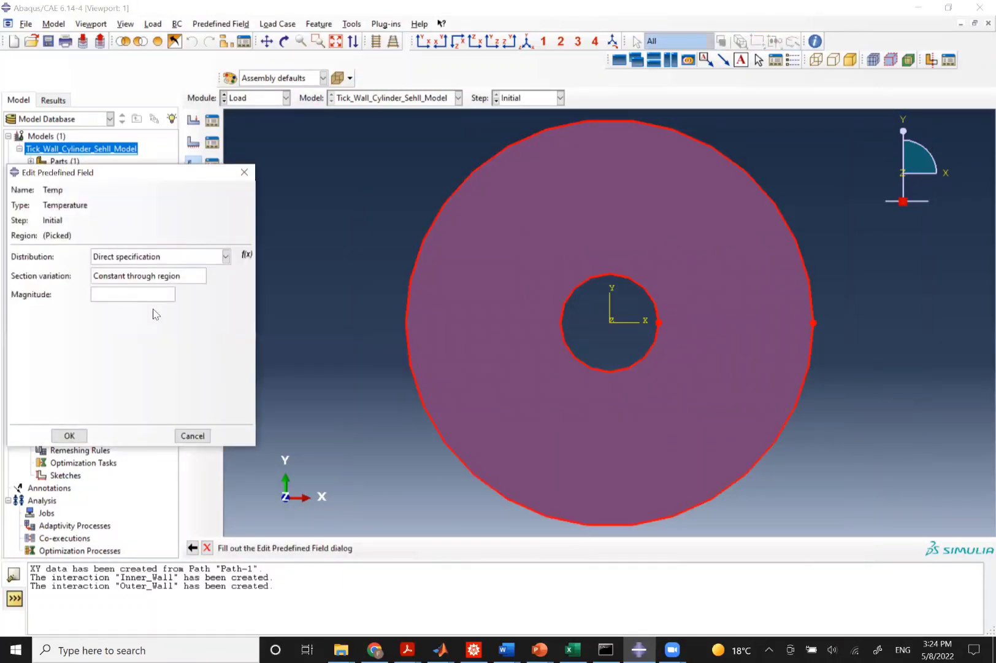
pyautogui.click(115, 295)
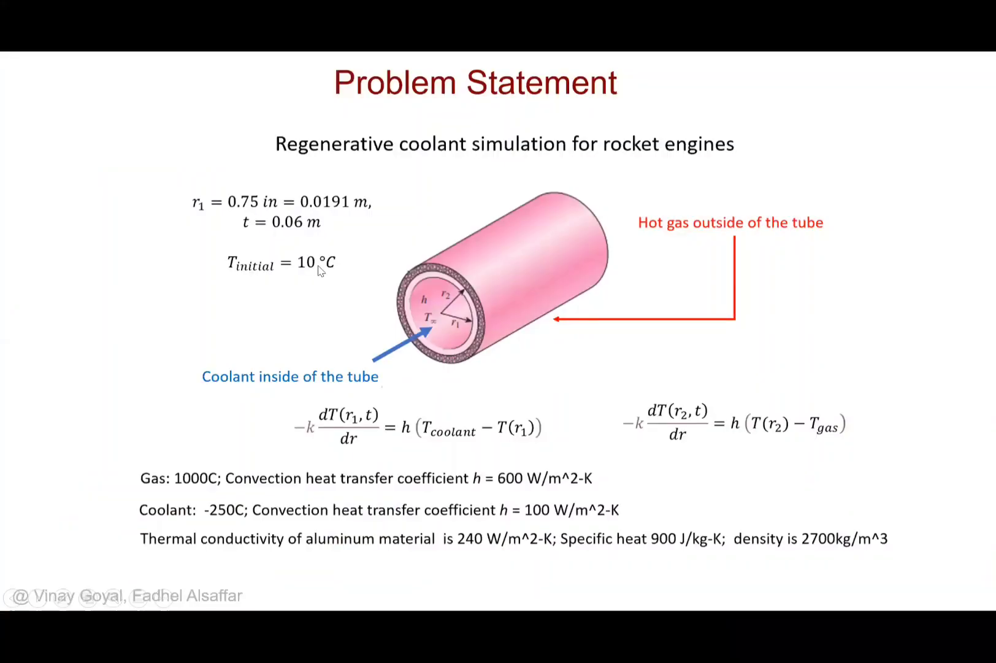
pyautogui.write('10')
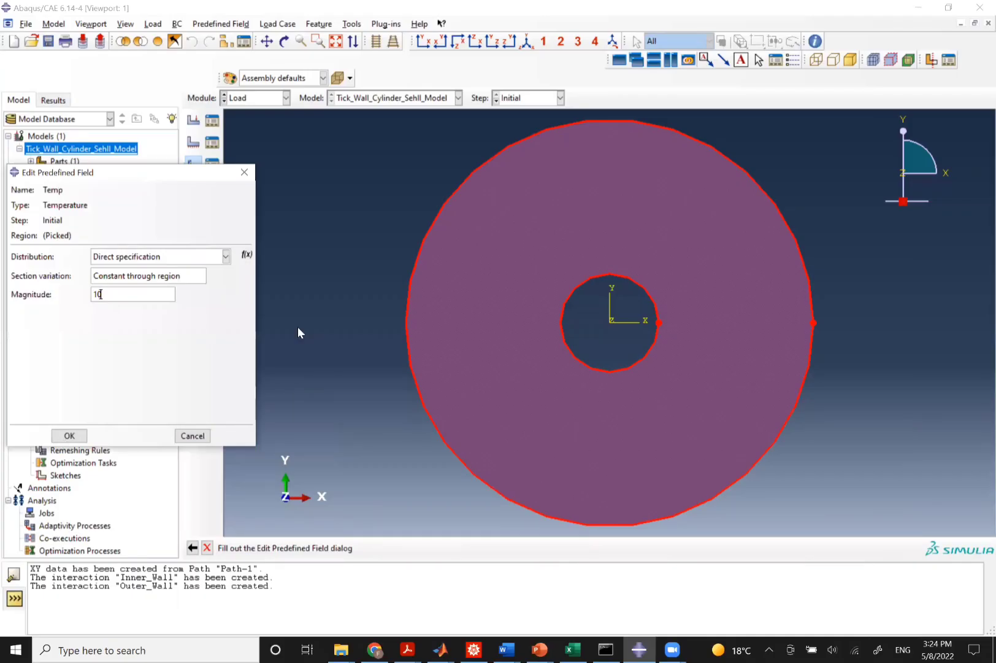
pyautogui.press('Return')
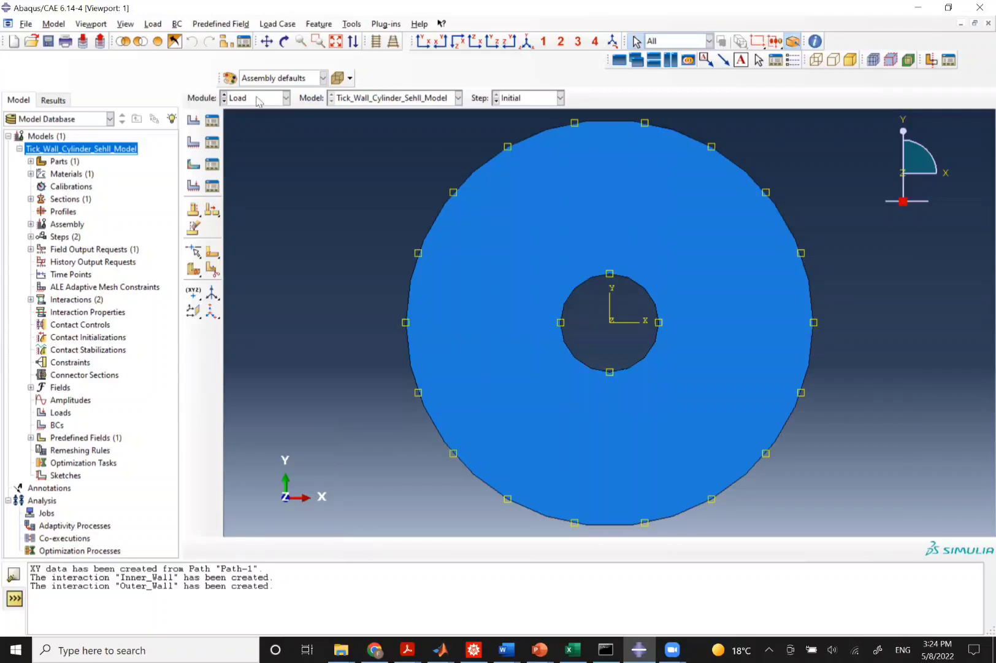
# Try to set the cylinder's mesh controls to a Sweep technique with quad elements.
pyautogui.click(286, 98)
pyautogui.click(238, 188)
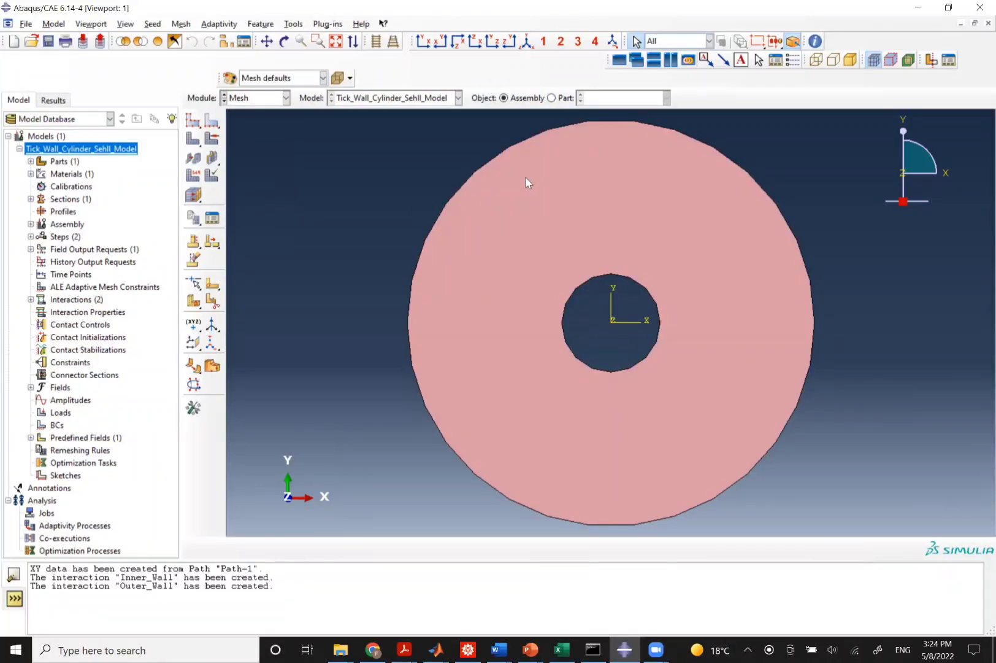
pyautogui.click(211, 139)
pyautogui.click(297, 450)
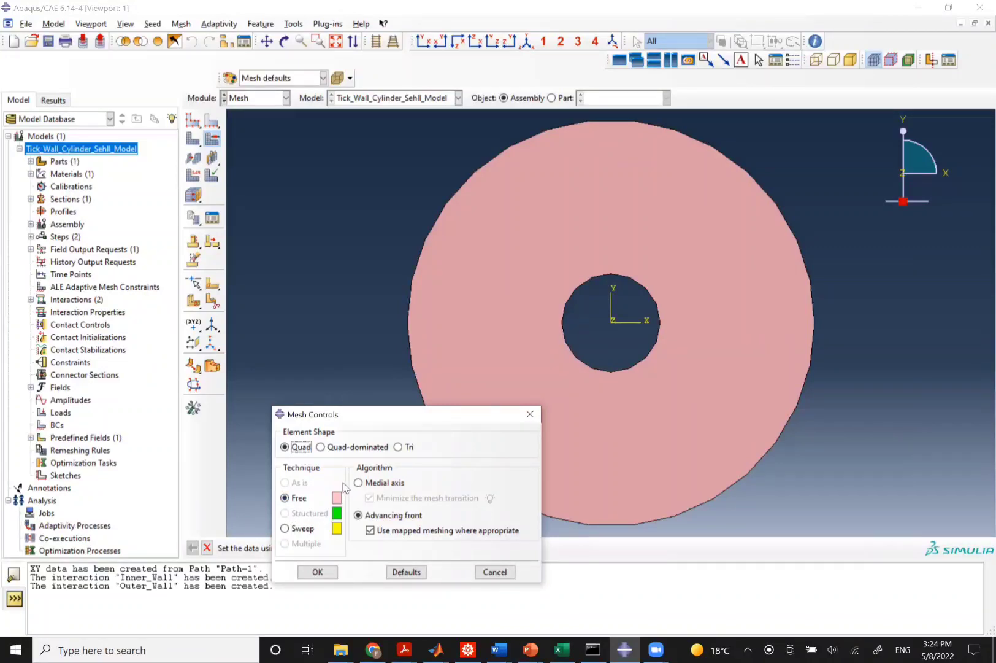
pyautogui.click(286, 529)
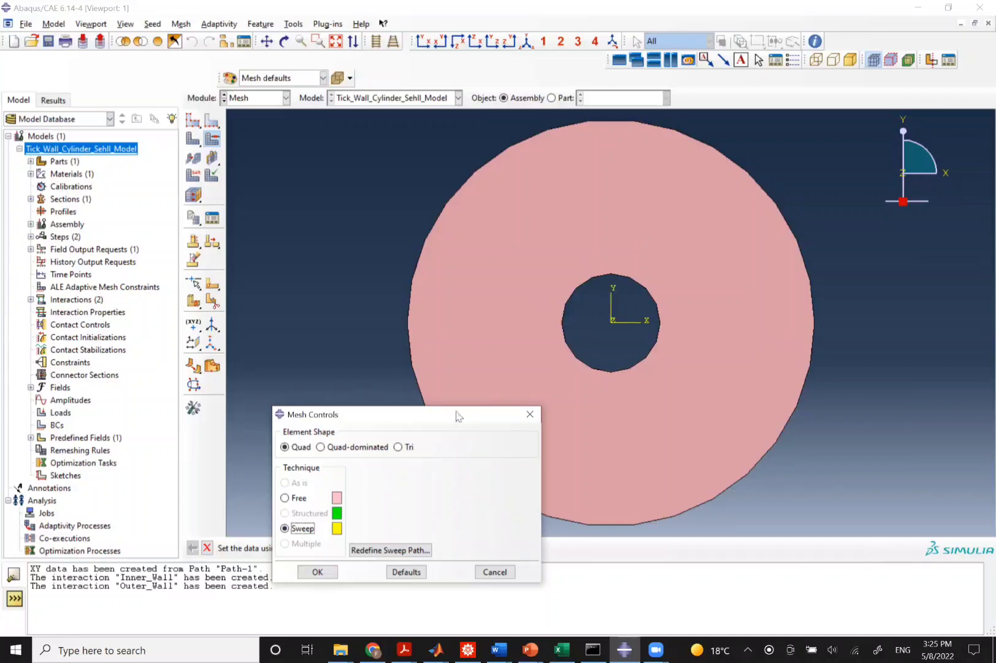
pyautogui.click(530, 416)
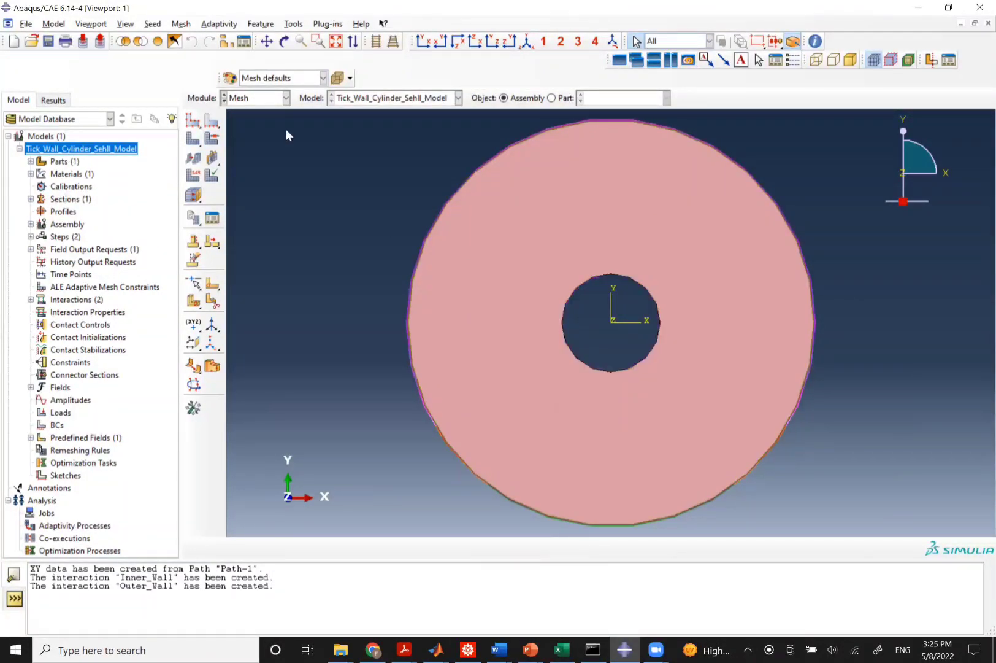
# Start a sketched face partition on the part and draw a horizontal line from the outer edge to the hole on the left.
pyautogui.click(246, 101)
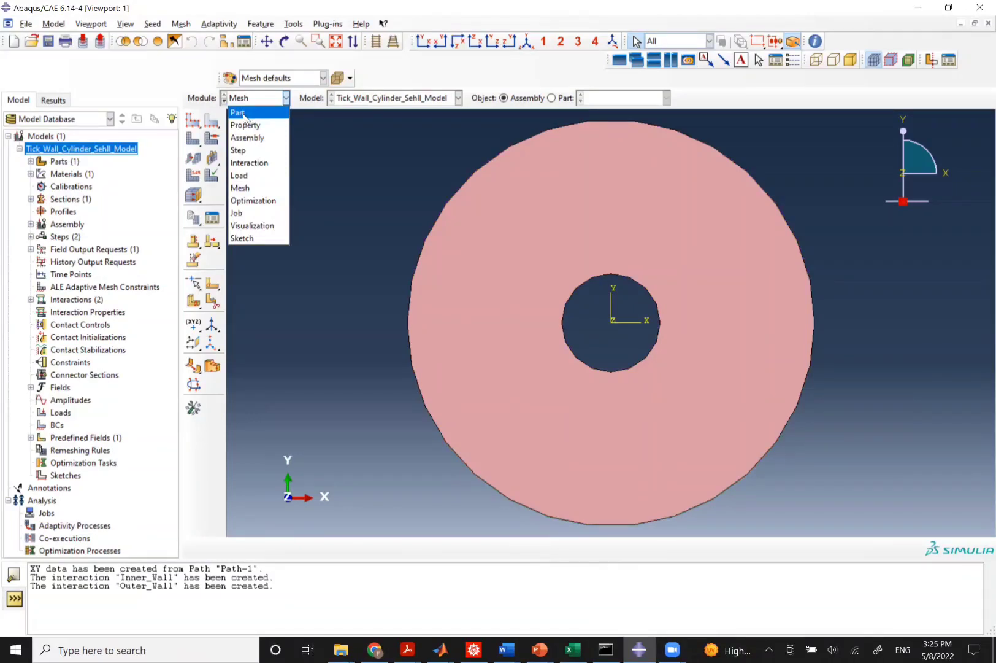
pyautogui.click(244, 114)
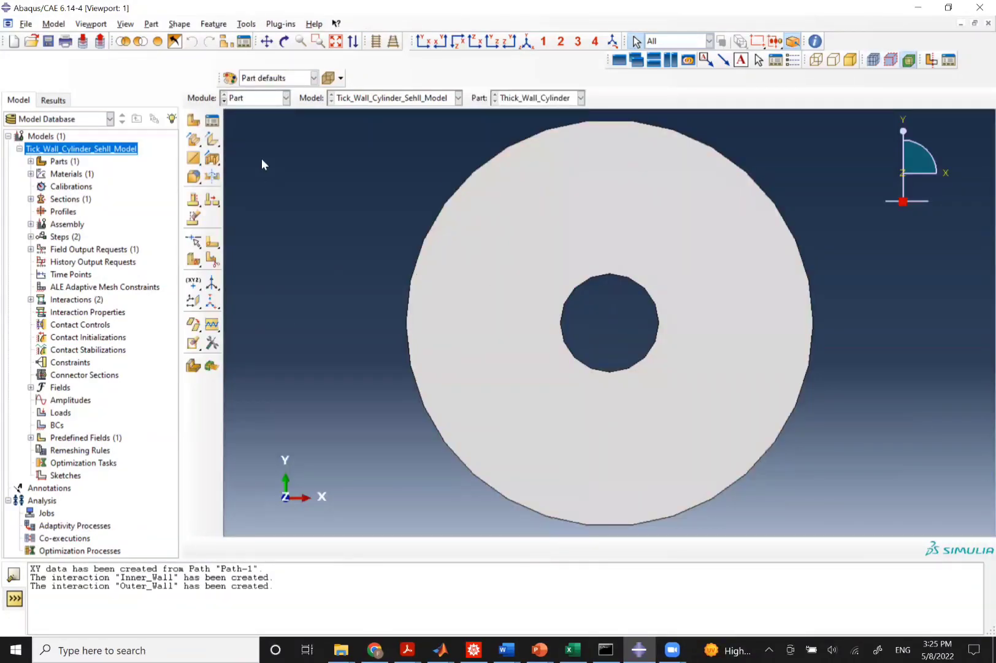
pyautogui.click(212, 260)
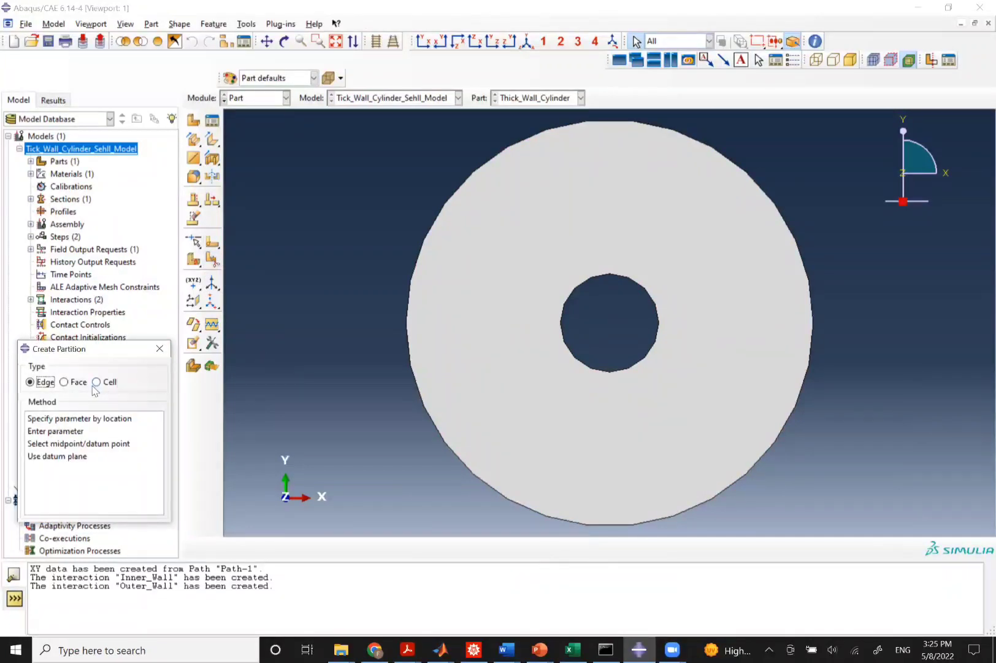
pyautogui.click(65, 382)
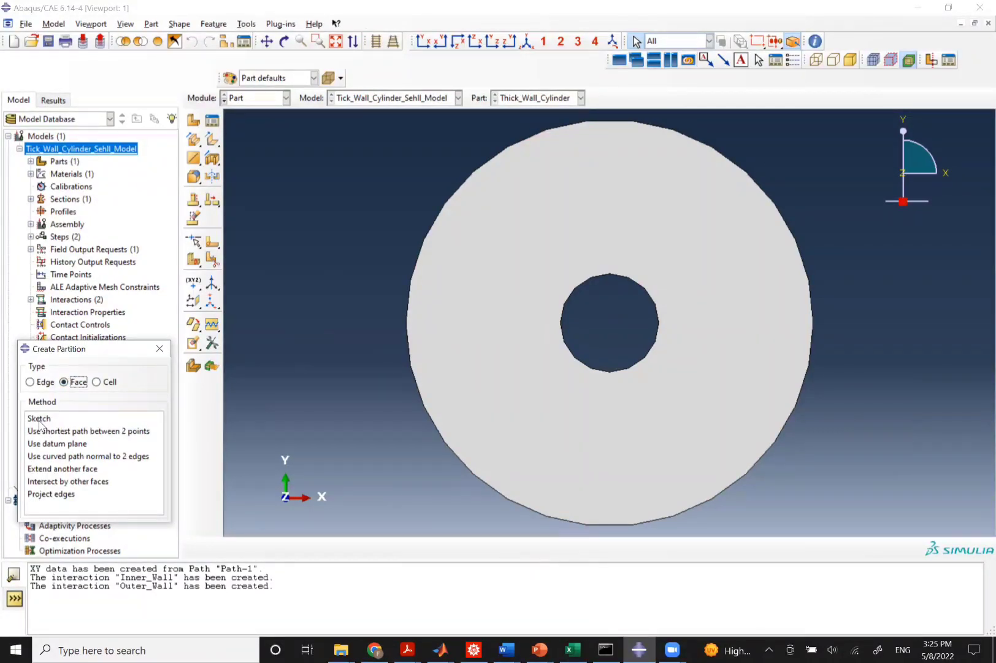
pyautogui.click(39, 419)
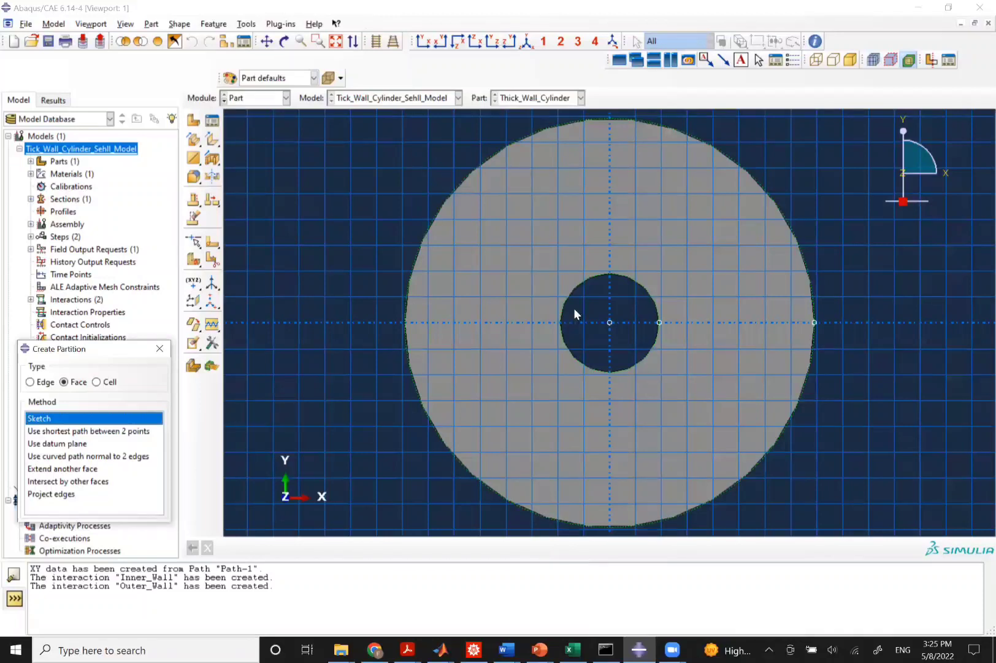
pyautogui.click(212, 103)
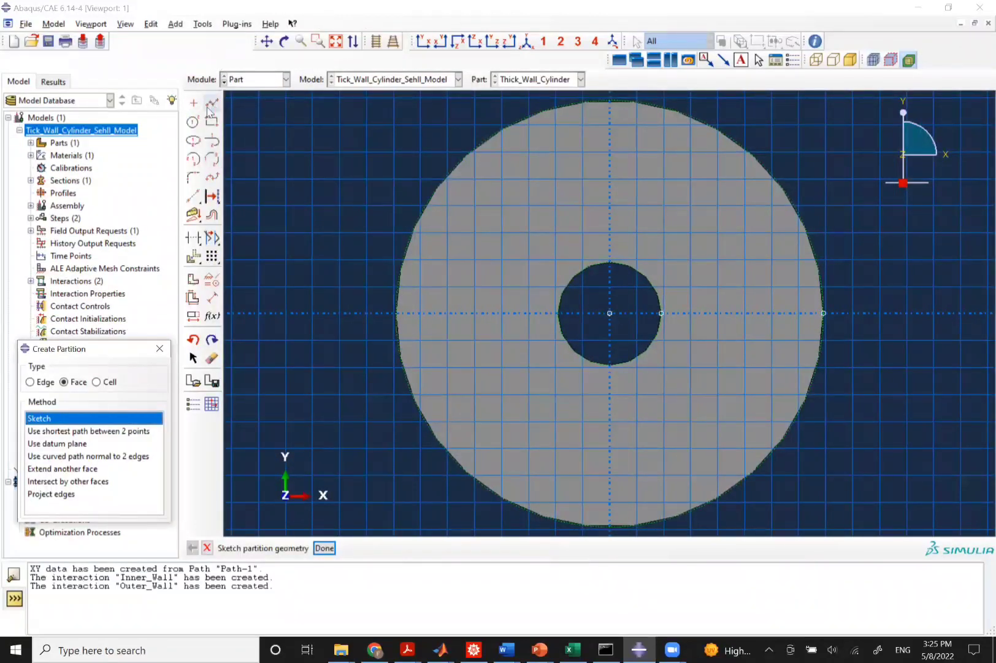
pyautogui.click(394, 312)
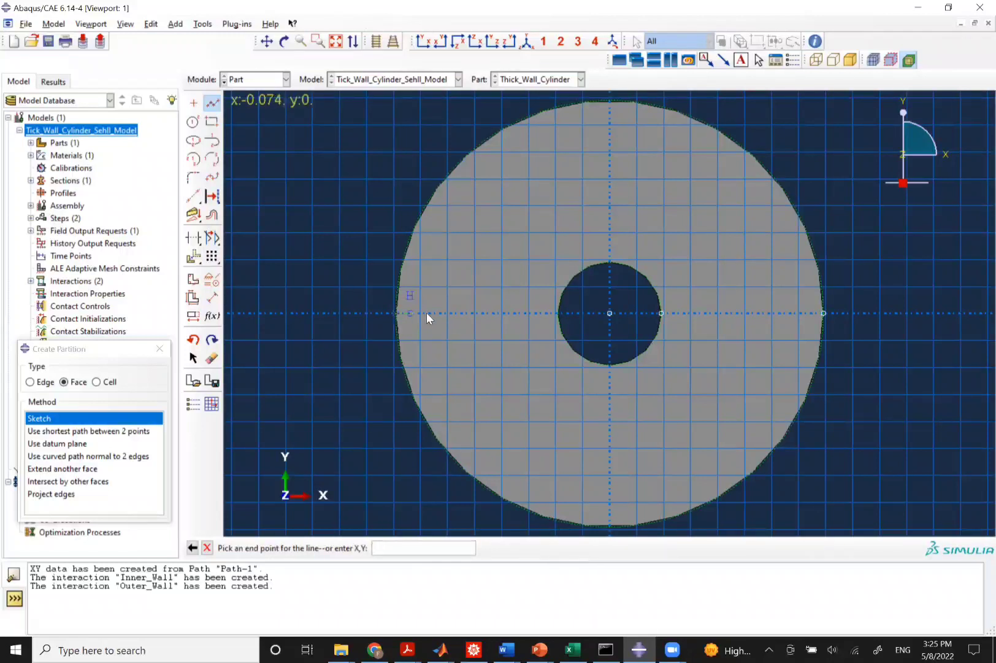
pyautogui.click(557, 310)
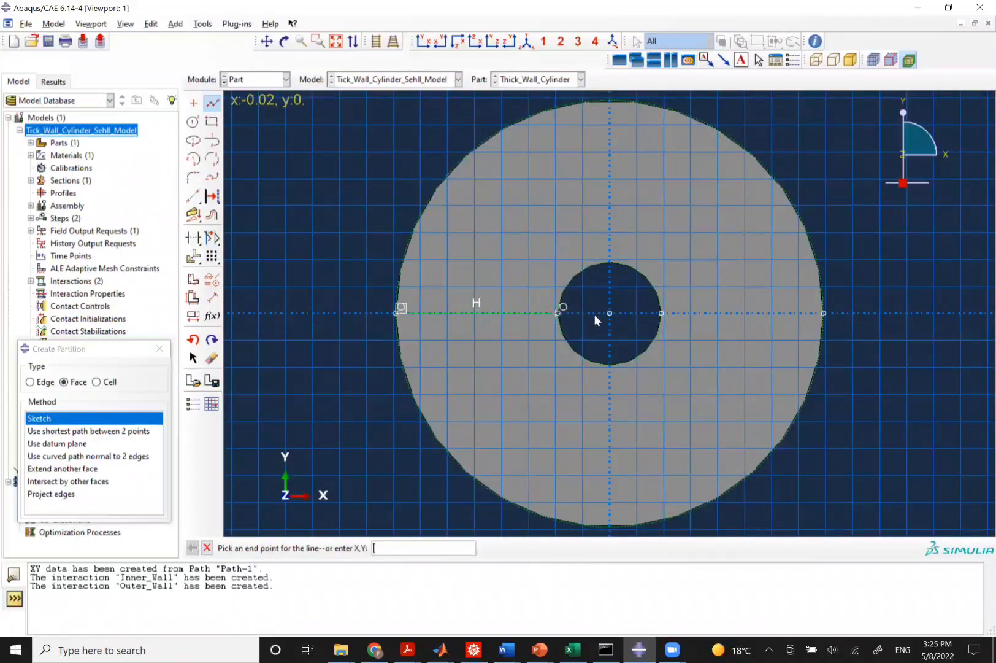
pyautogui.press('Escape')
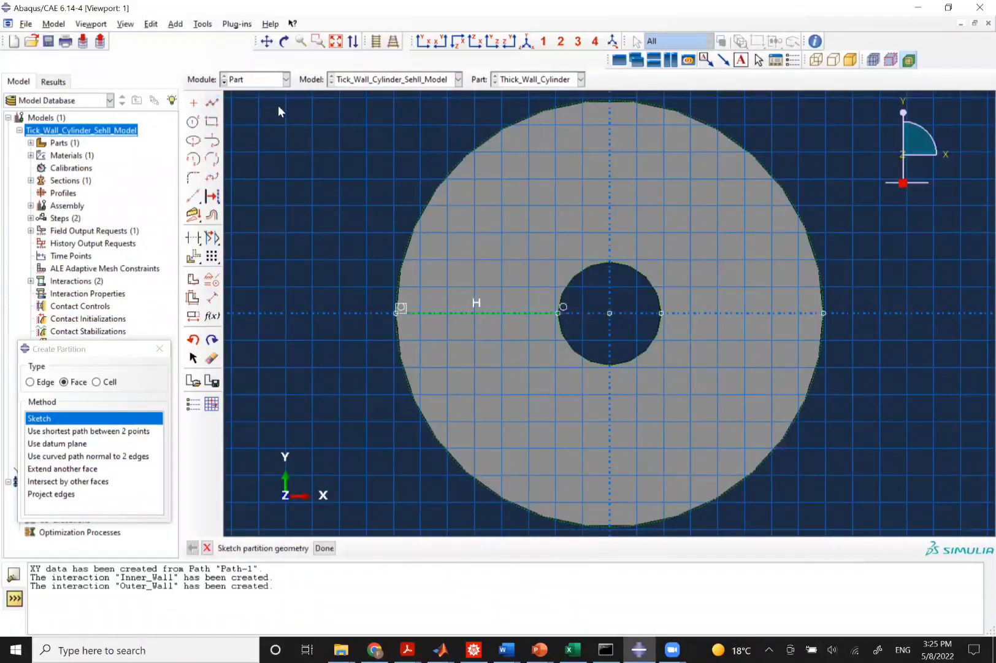
# Draw partition lines from the hole to the outer edge on the right and from the top edge down to the hole.
pyautogui.click(212, 103)
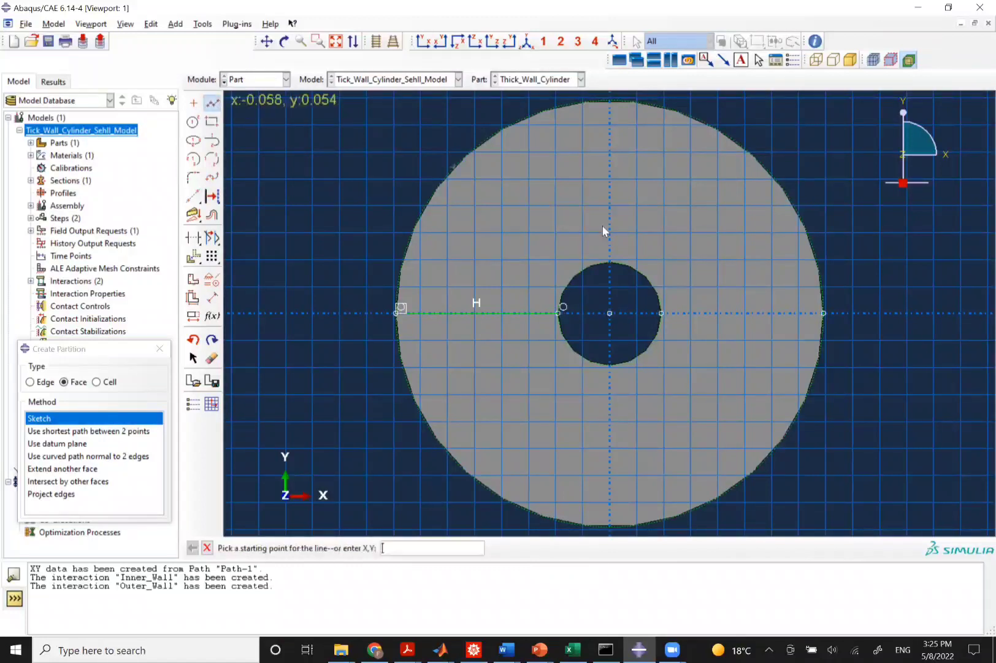
pyautogui.click(661, 312)
pyautogui.click(824, 313)
pyautogui.press('Escape')
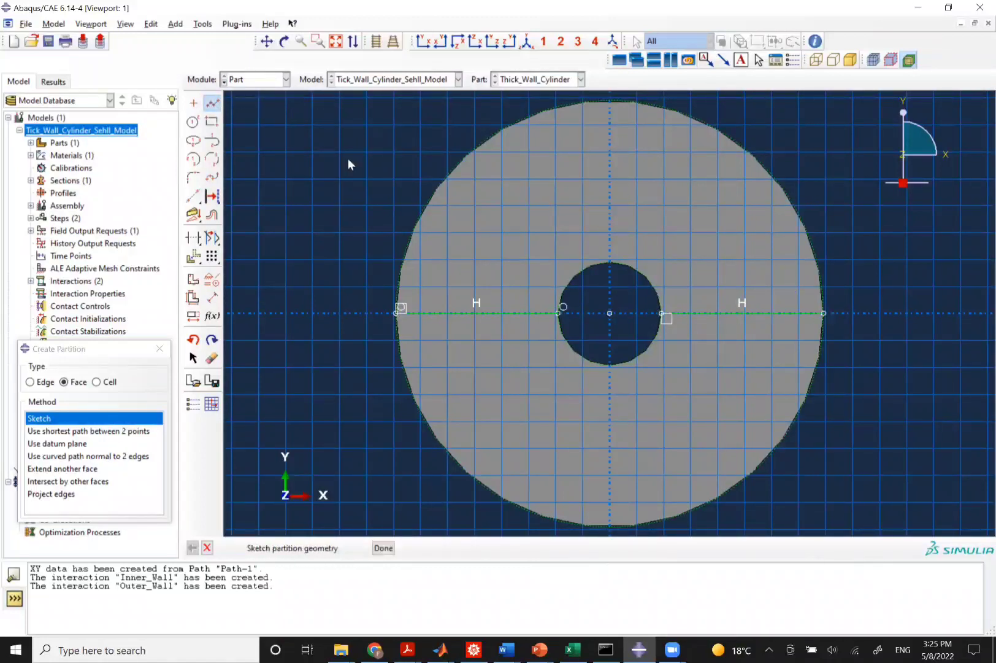
pyautogui.click(212, 102)
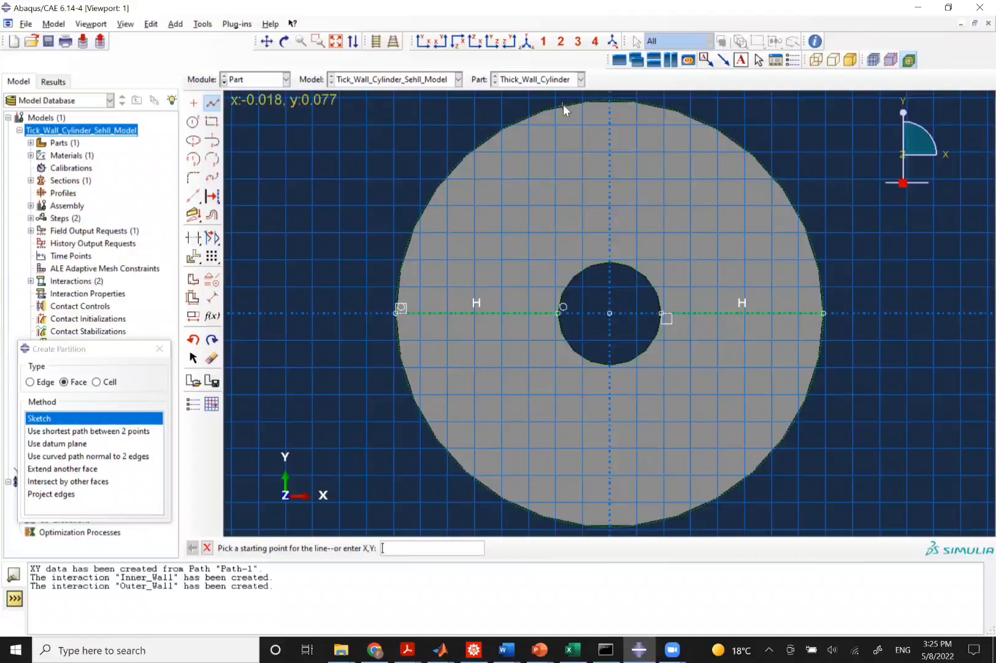
pyautogui.click(609, 100)
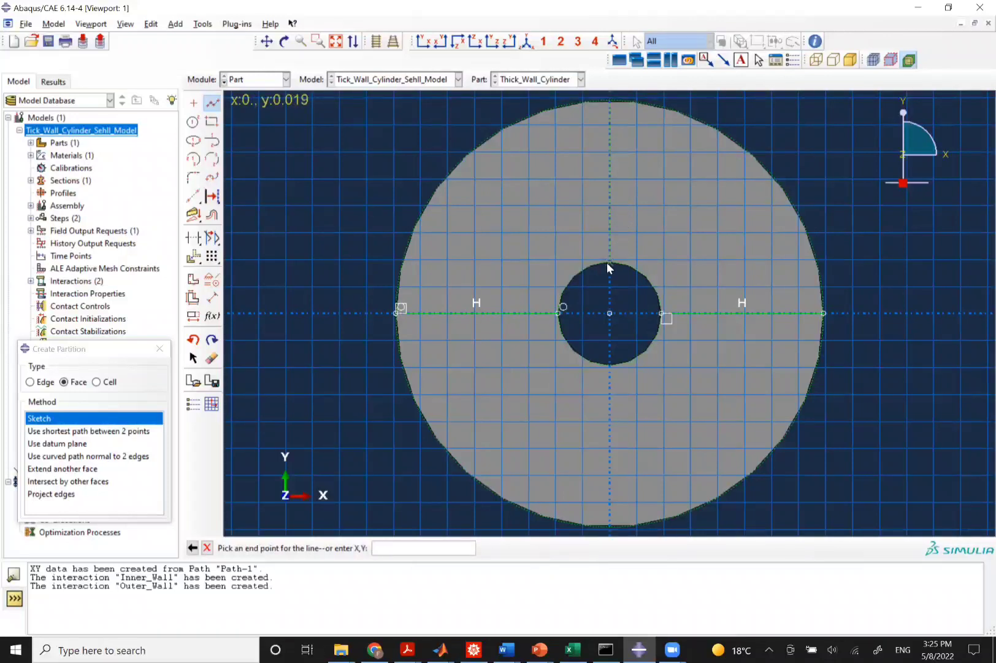
pyautogui.click(607, 263)
pyautogui.press('Escape')
# Draw the lower vertical partition line from the hole to the outer edge and finish the sketch.
pyautogui.click(212, 102)
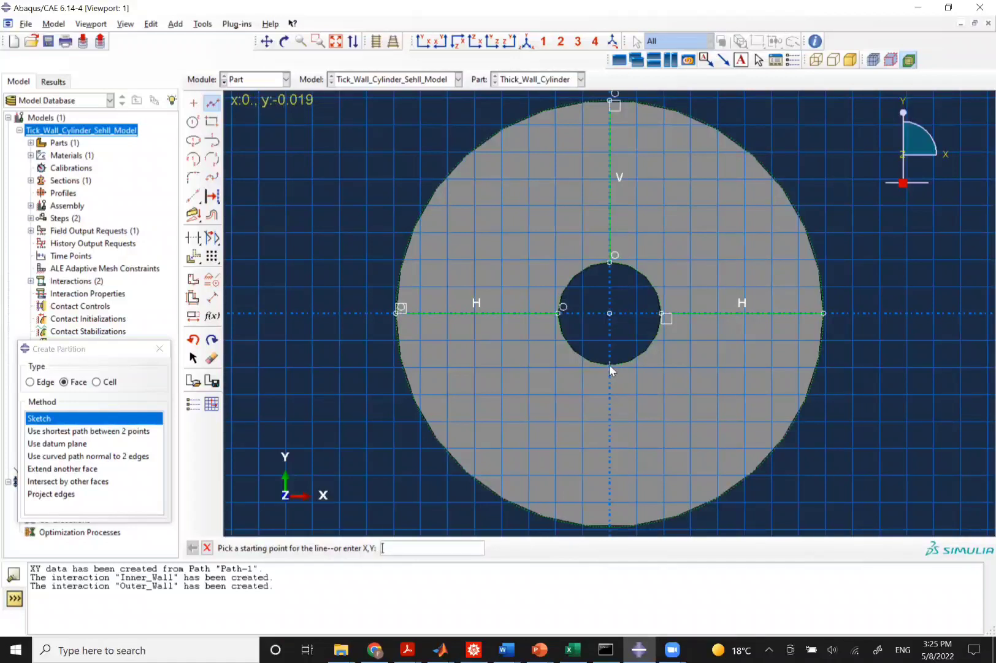
pyautogui.click(610, 365)
pyautogui.click(610, 525)
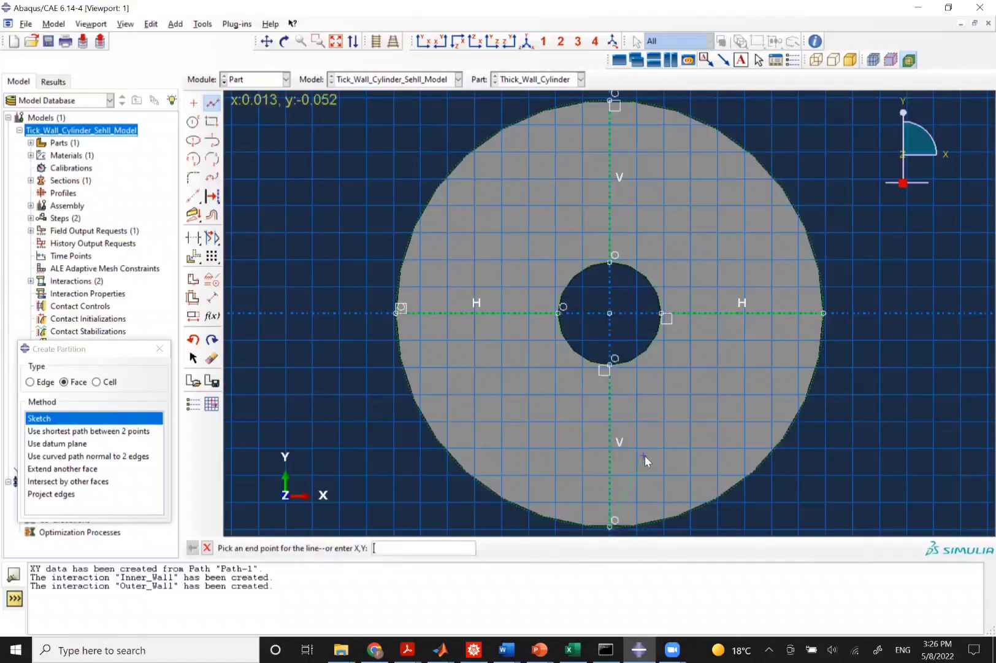
pyautogui.press('Escape')
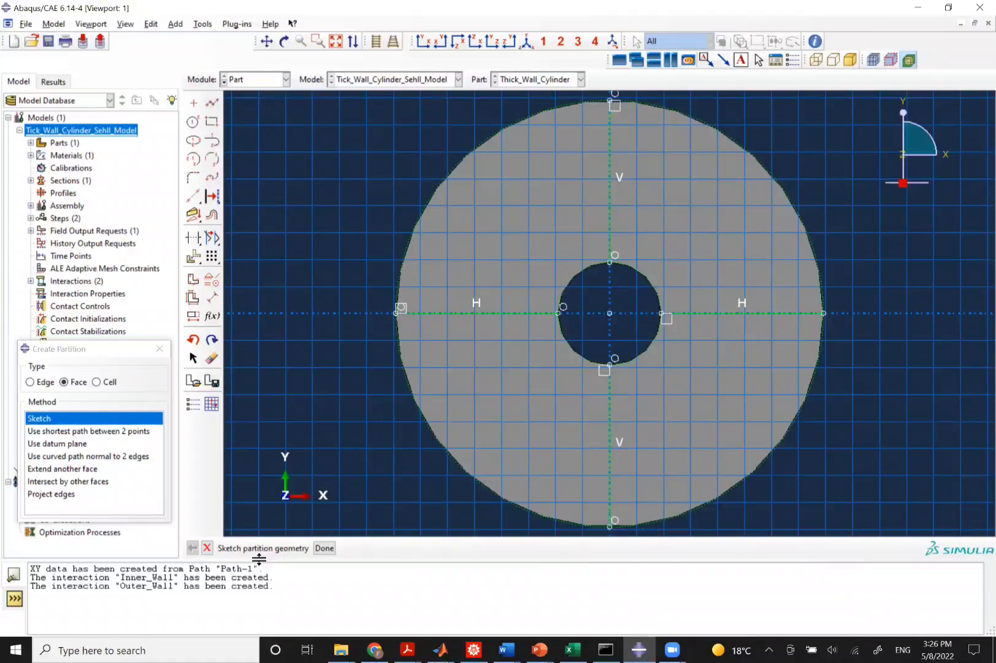
pyautogui.click(324, 548)
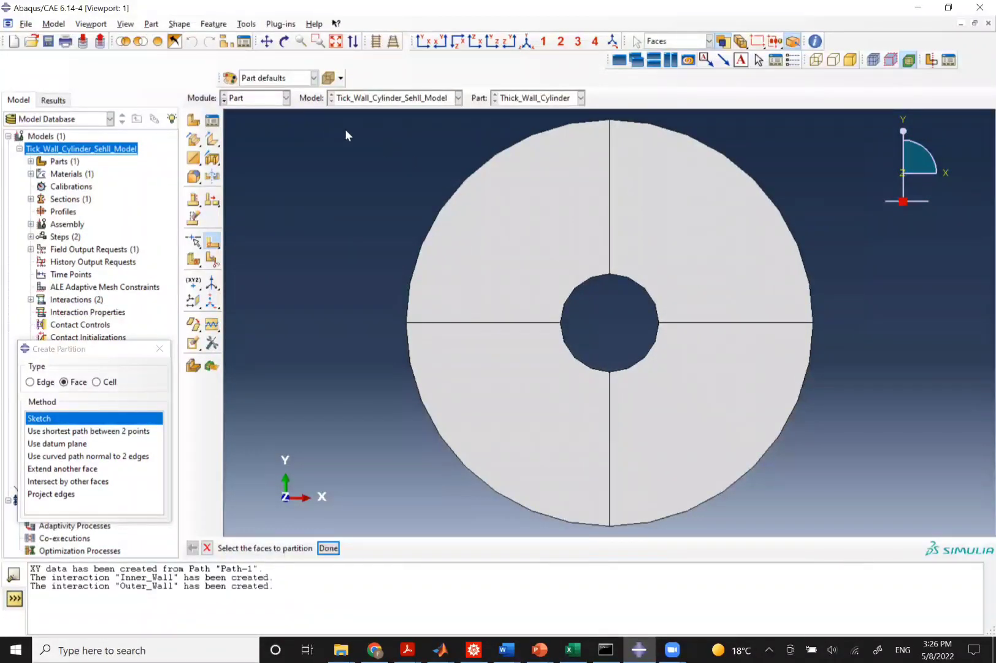
pyautogui.click(274, 102)
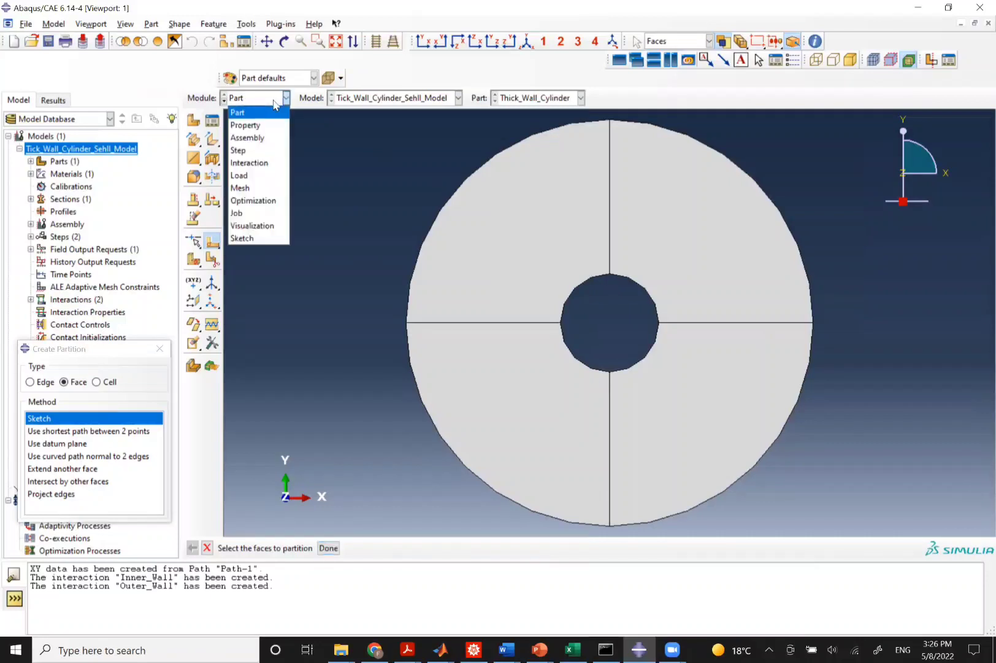
pyautogui.click(240, 188)
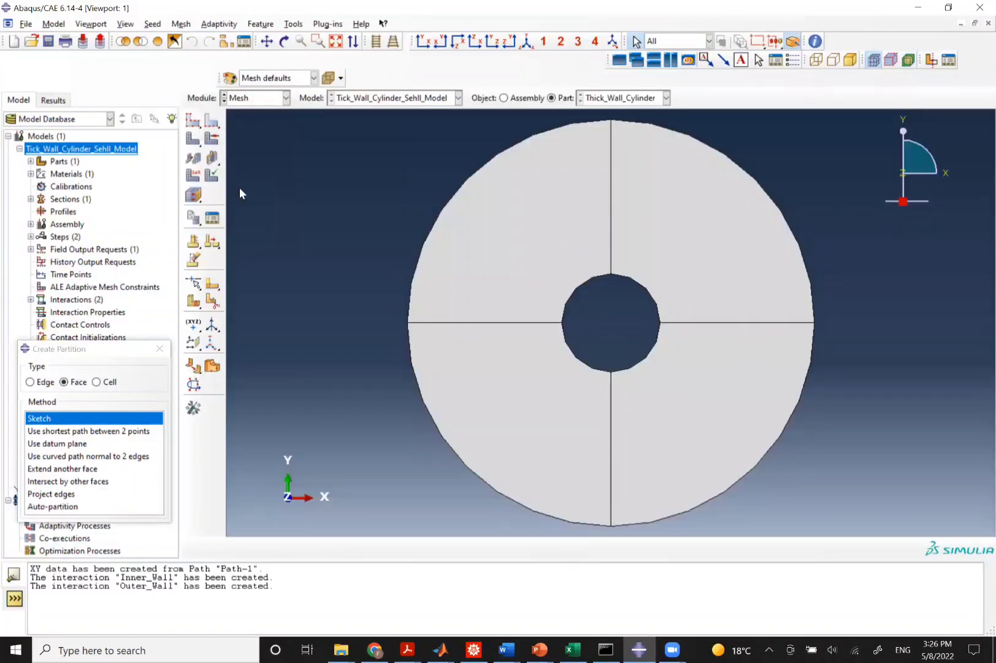
pyautogui.click(248, 100)
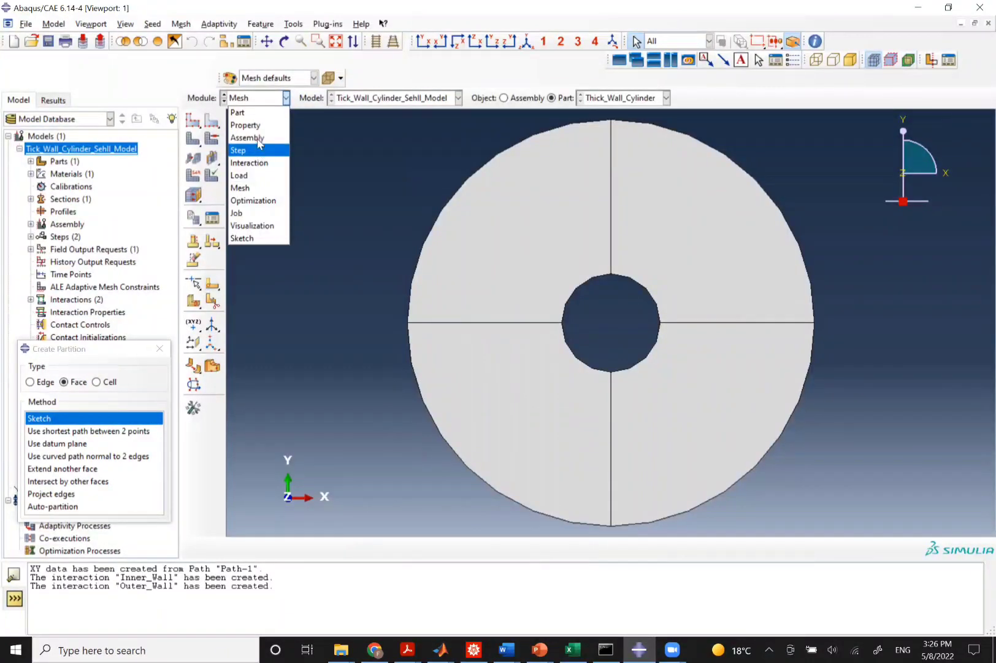
pyautogui.click(256, 139)
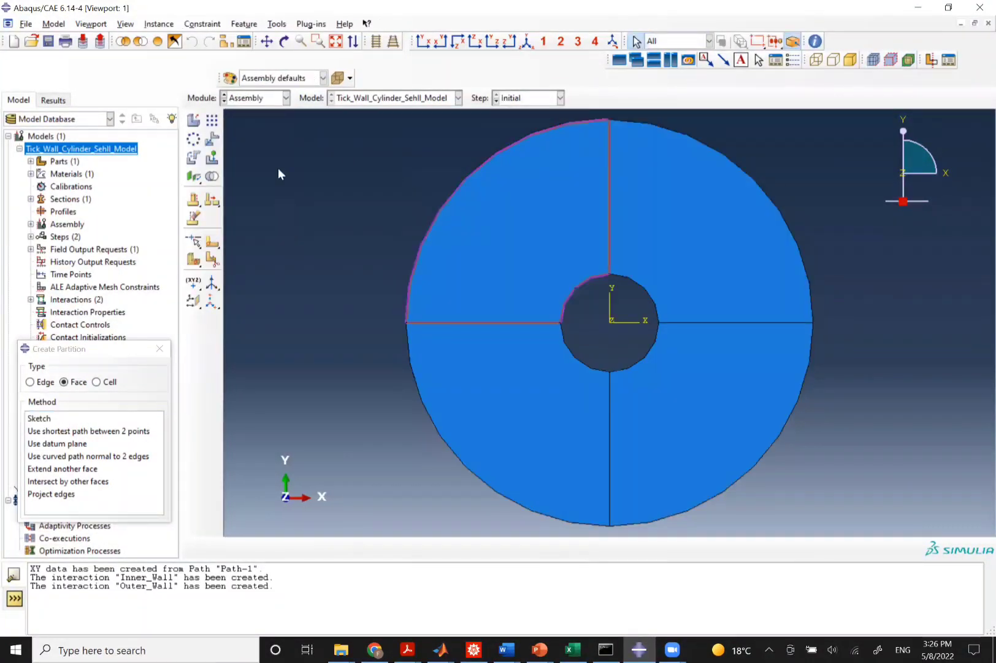
# Redefine the Inner_Wall film interaction's surface as the partitioned inner hole edges.
pyautogui.click(245, 101)
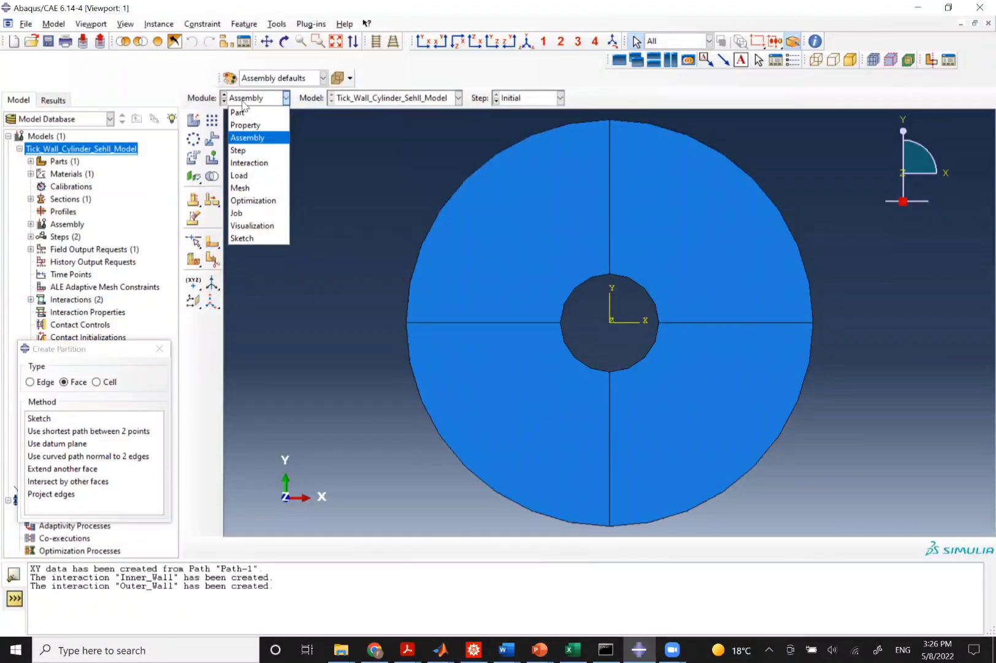
pyautogui.click(250, 163)
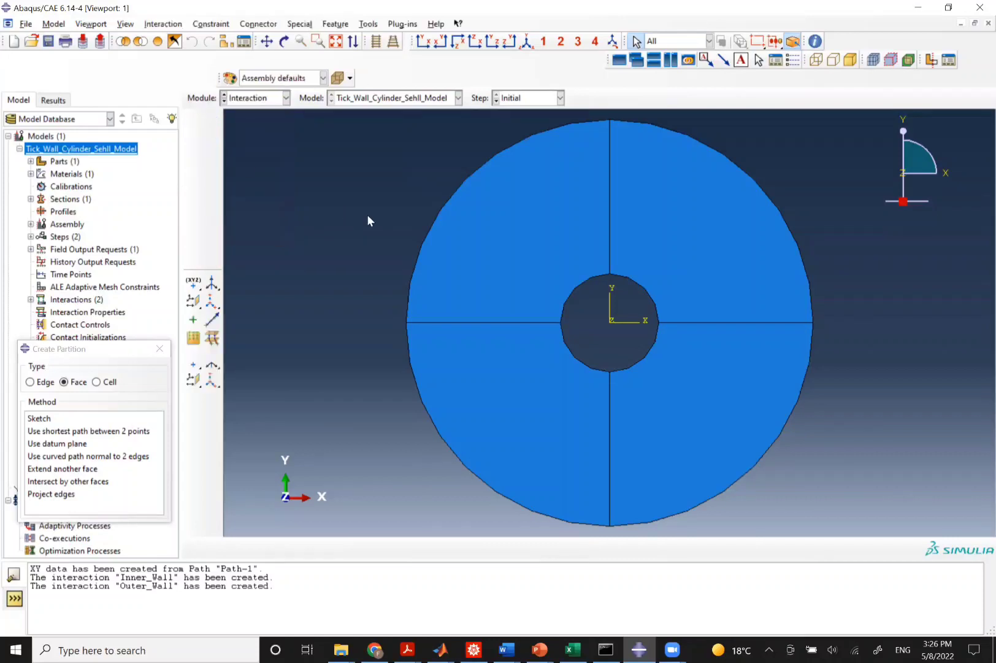
pyautogui.click(212, 121)
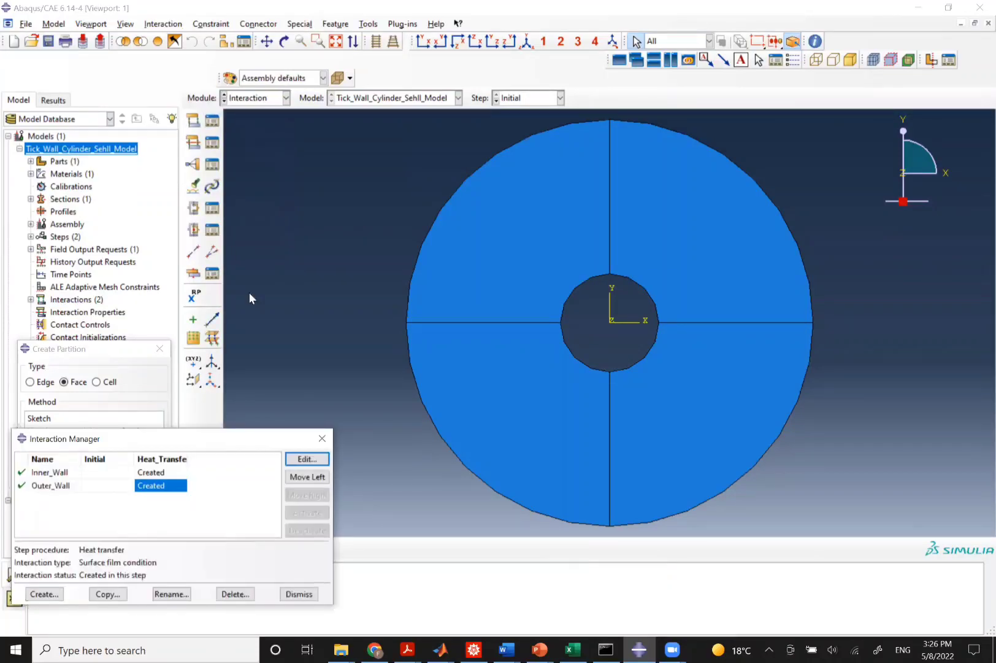
pyautogui.click(145, 472)
pyautogui.click(310, 460)
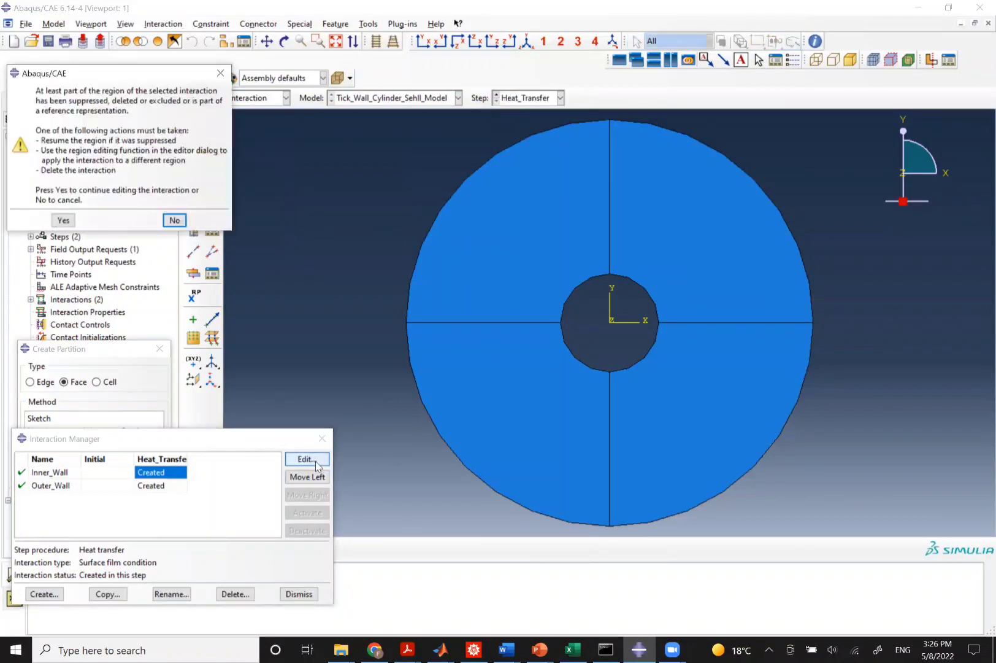
pyautogui.click(64, 220)
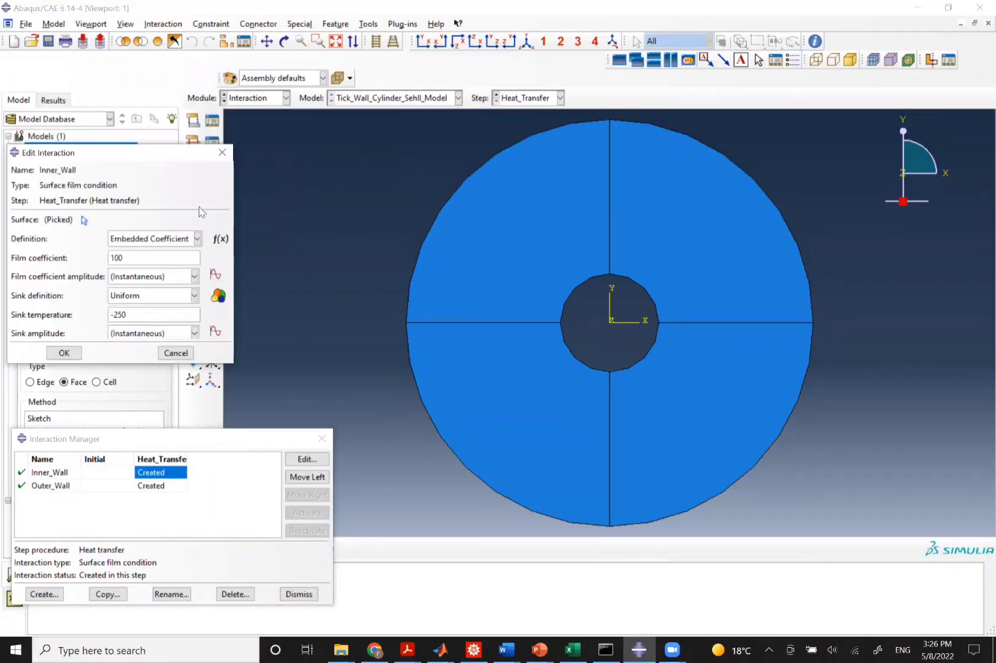
pyautogui.click(84, 220)
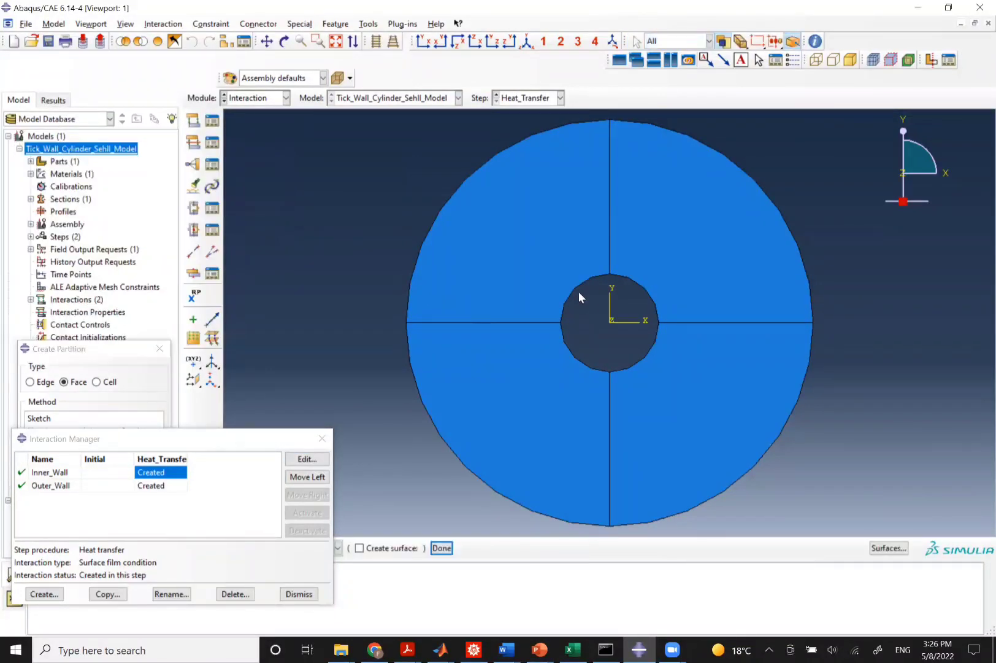
pyautogui.keyDown('shift'); pyautogui.click(632, 280); pyautogui.keyUp('shift')
pyautogui.keyDown('shift'); pyautogui.click(626, 366); pyautogui.keyUp('shift')
pyautogui.click(442, 548)
pyautogui.click(54, 353)
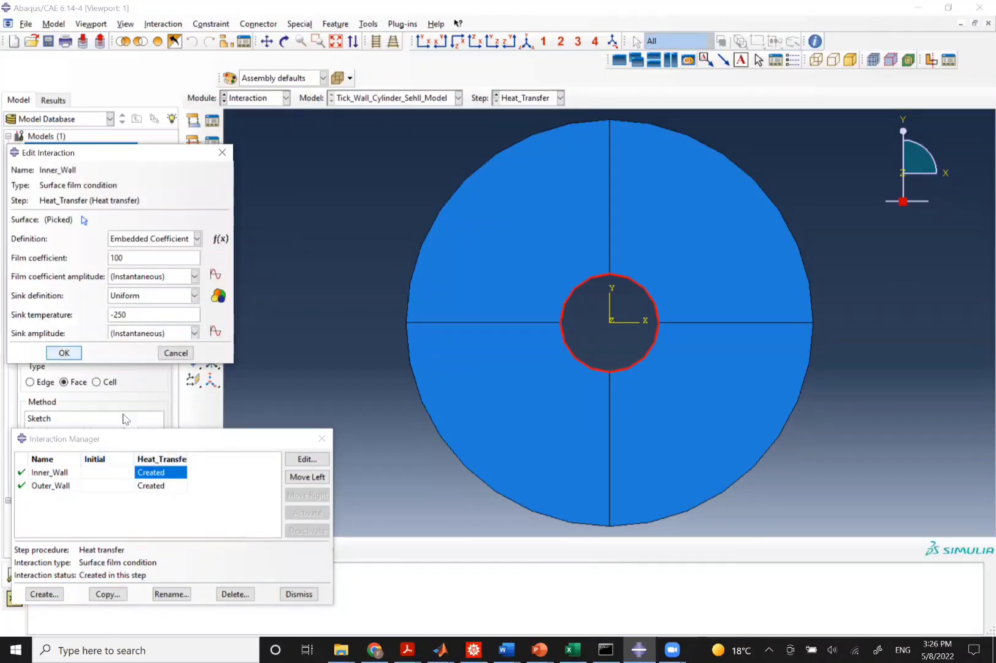
# Redefine the Outer_Wall film interaction's surface as all four partitioned outer circumference edges.
pyautogui.click(146, 486)
pyautogui.click(307, 459)
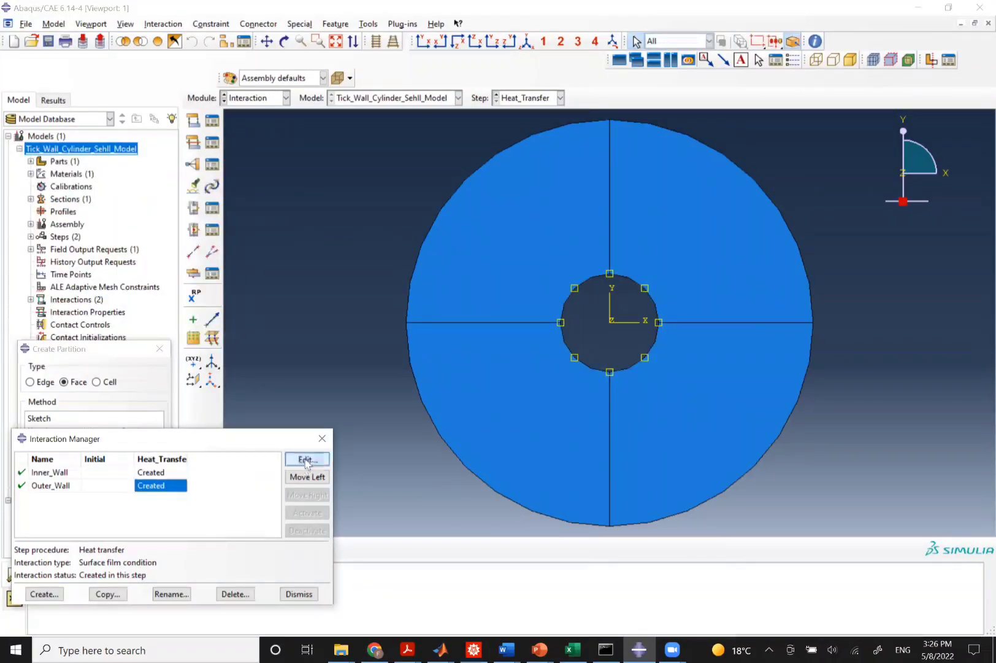
pyautogui.click(62, 220)
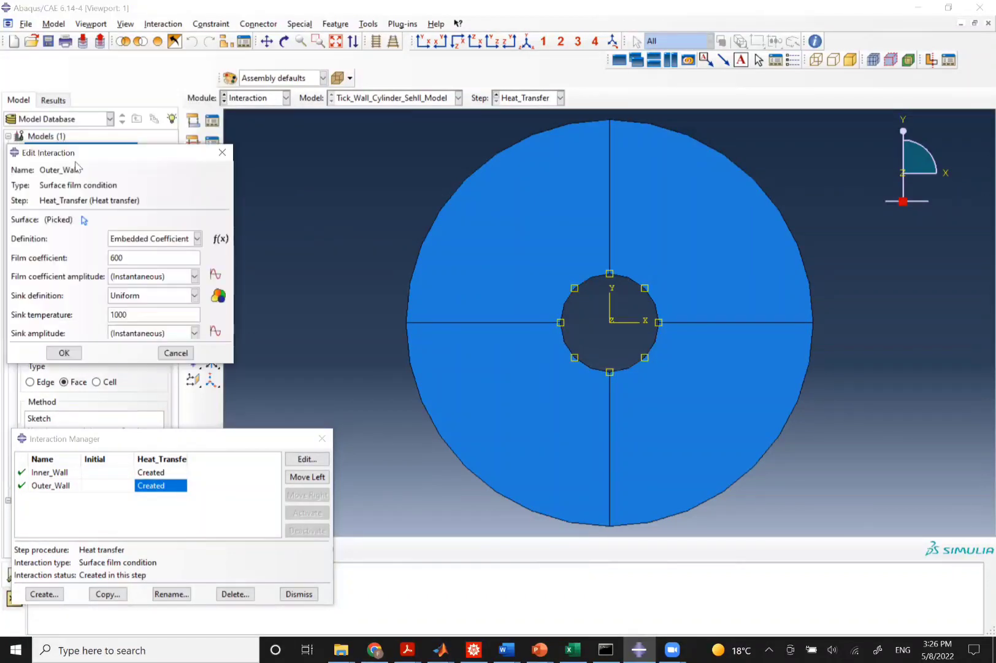
pyautogui.click(85, 220)
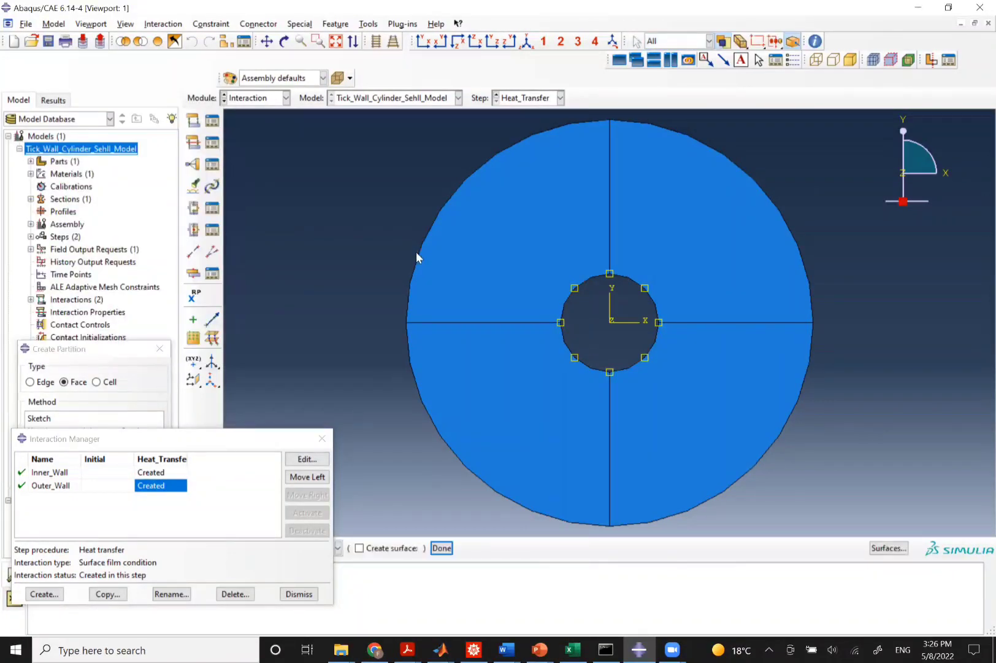
pyautogui.click(417, 254)
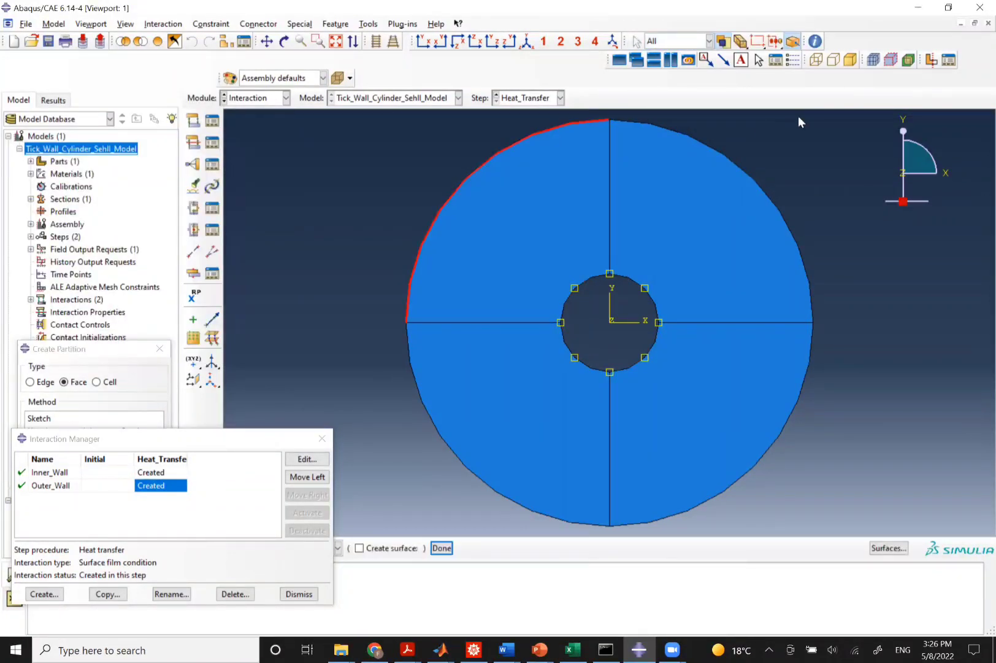
pyautogui.keyDown('shift'); pyautogui.click(718, 153); pyautogui.keyUp('shift')
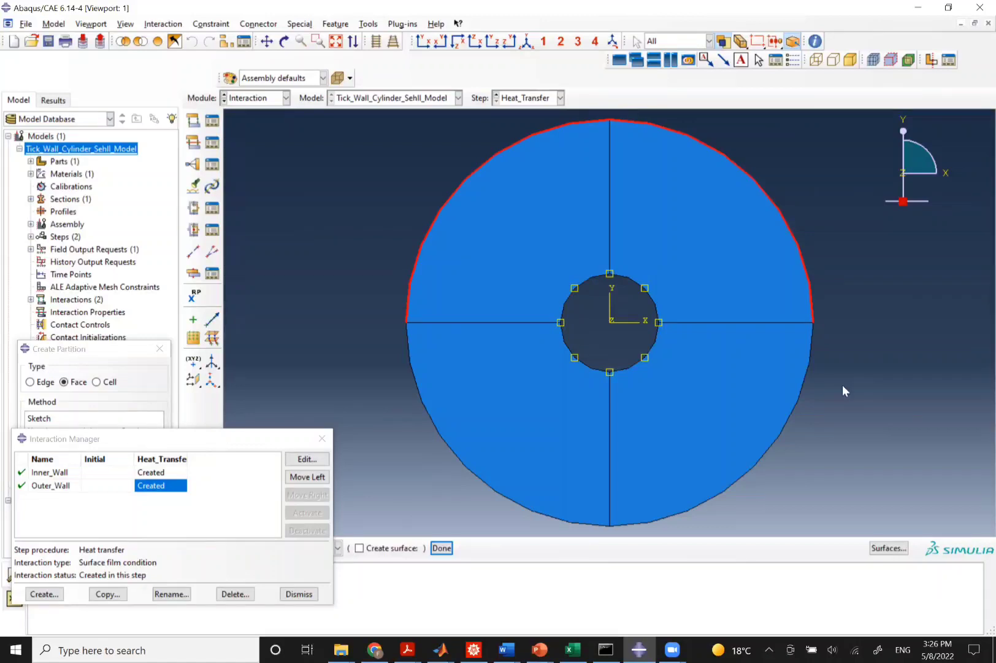
pyautogui.keyDown('shift'); pyautogui.click(798, 403); pyautogui.keyUp('shift')
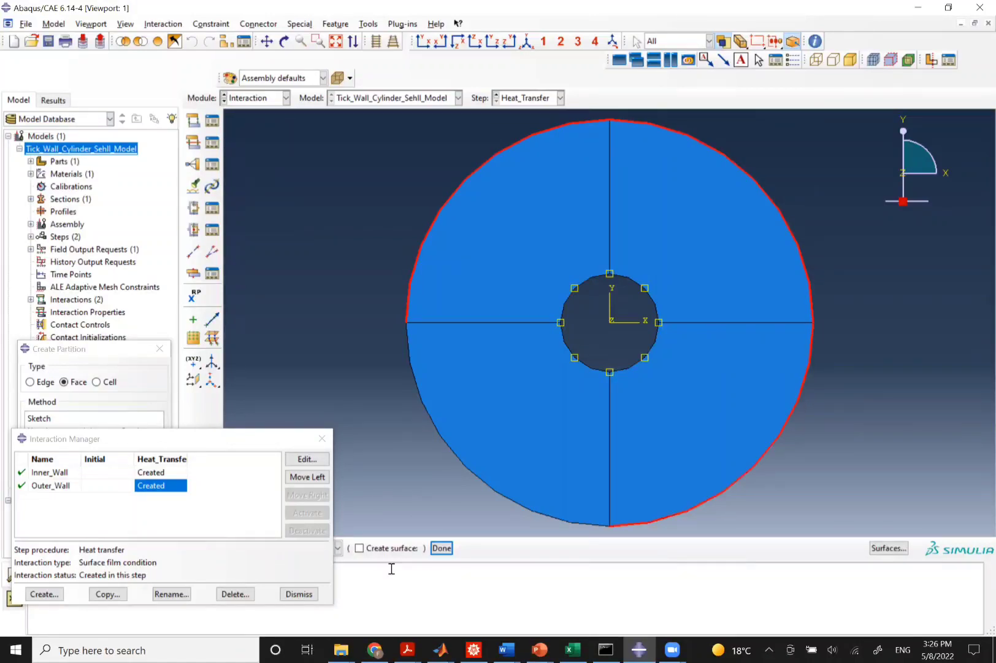
pyautogui.keyDown('shift'); pyautogui.click(456, 457); pyautogui.keyUp('shift')
pyautogui.click(442, 548)
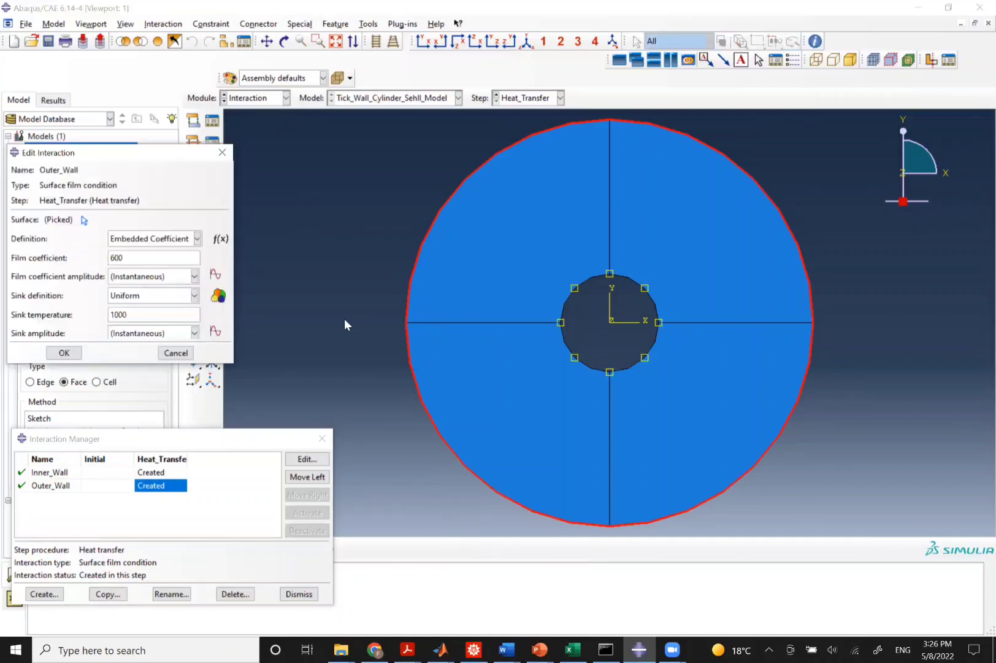
pyautogui.click(77, 354)
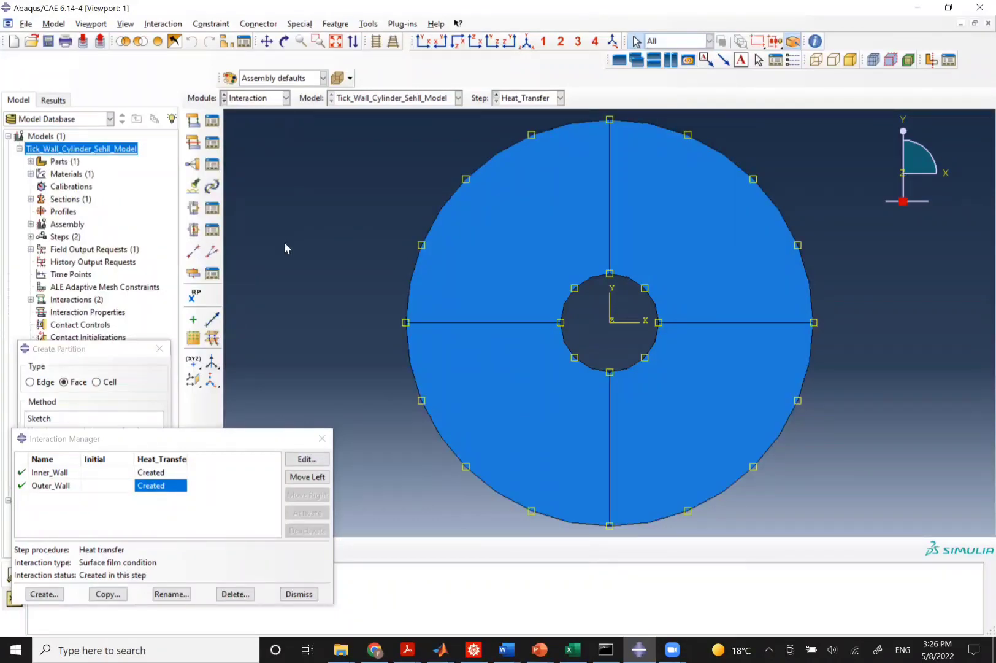
pyautogui.click(322, 438)
# Reassign the Temp initial predefined temperature field's region to the whole partitioned cylinder in the Load module.
pyautogui.click(247, 99)
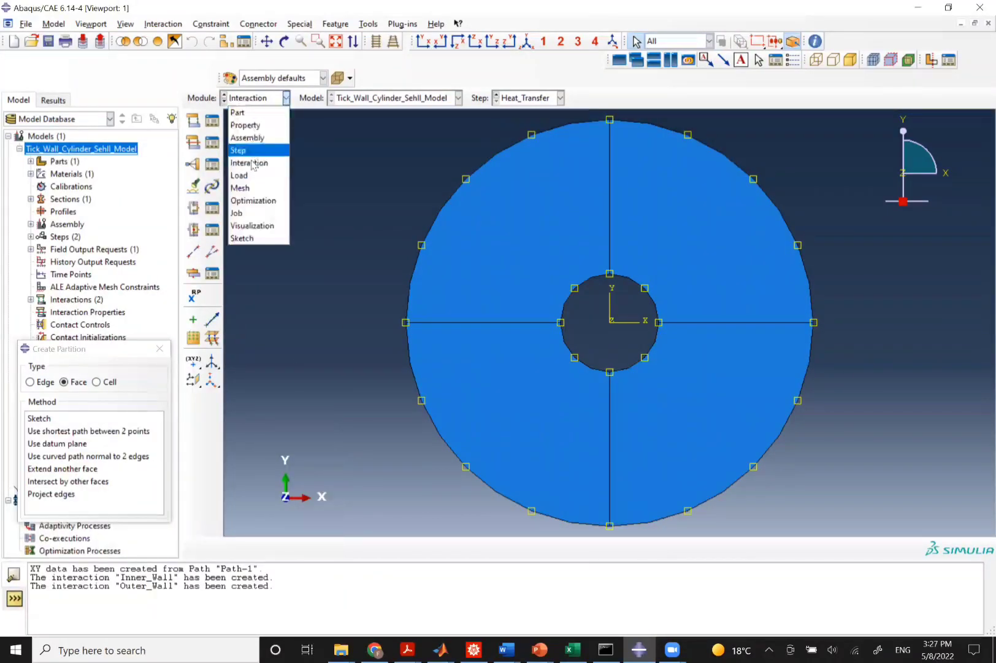
pyautogui.click(240, 175)
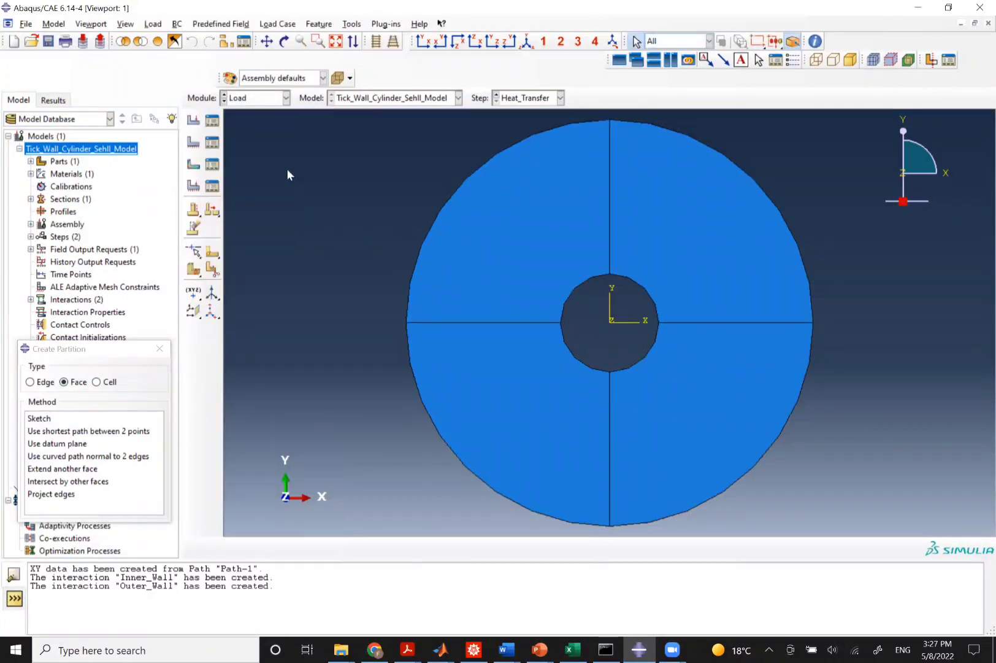
pyautogui.click(194, 166)
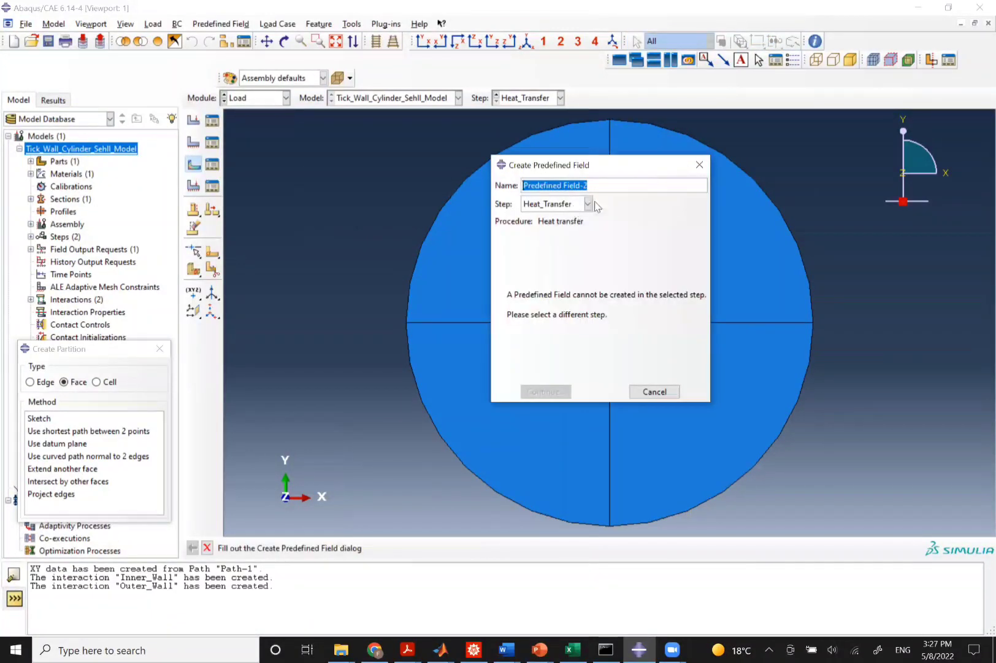
pyautogui.press('Escape')
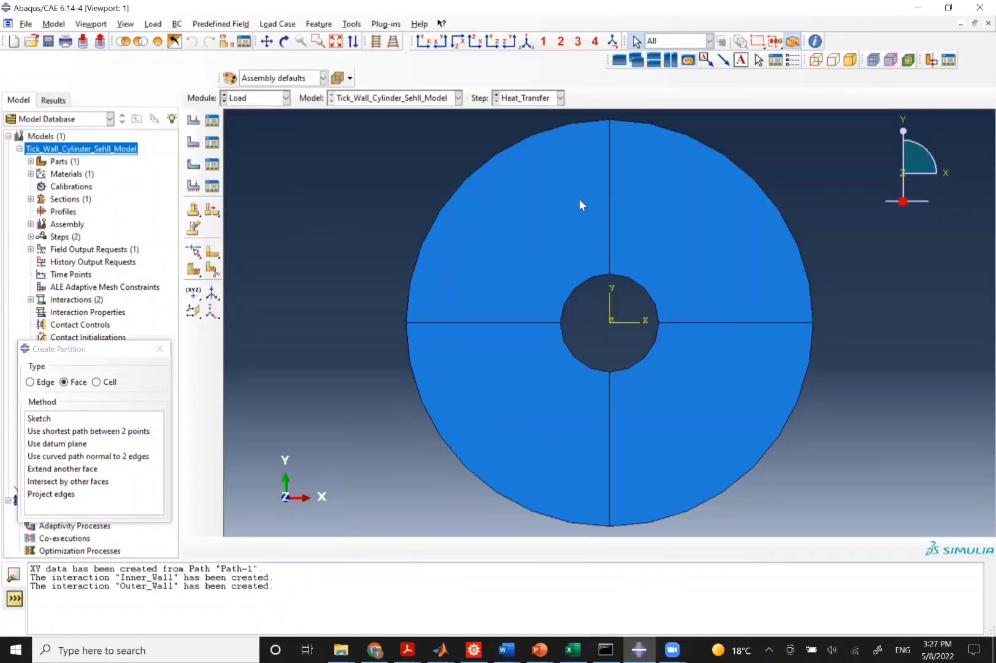
pyautogui.click(213, 164)
pyautogui.click(215, 414)
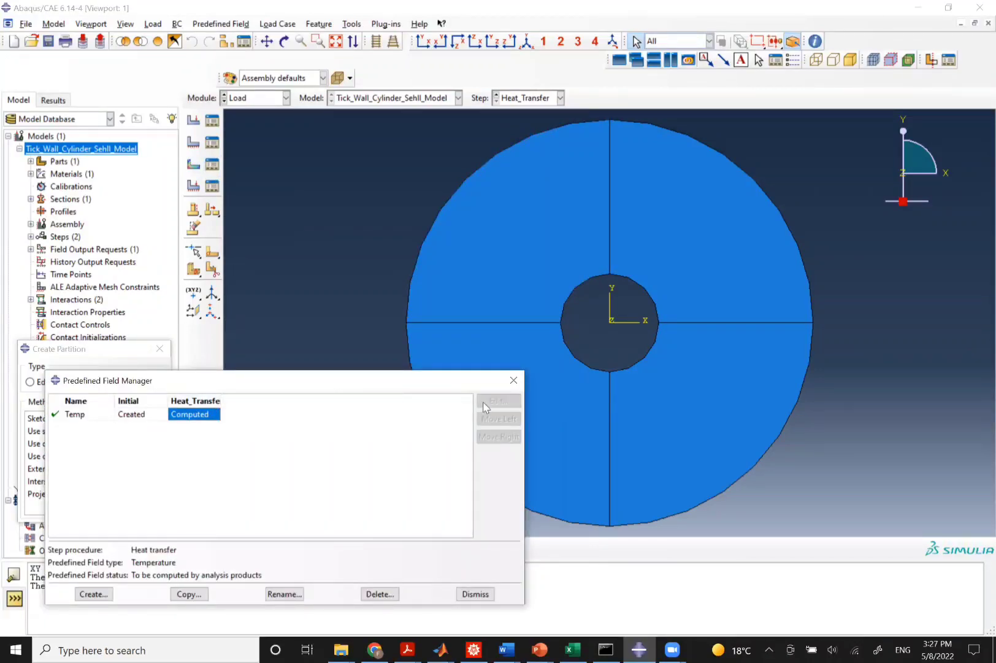
pyautogui.click(132, 414)
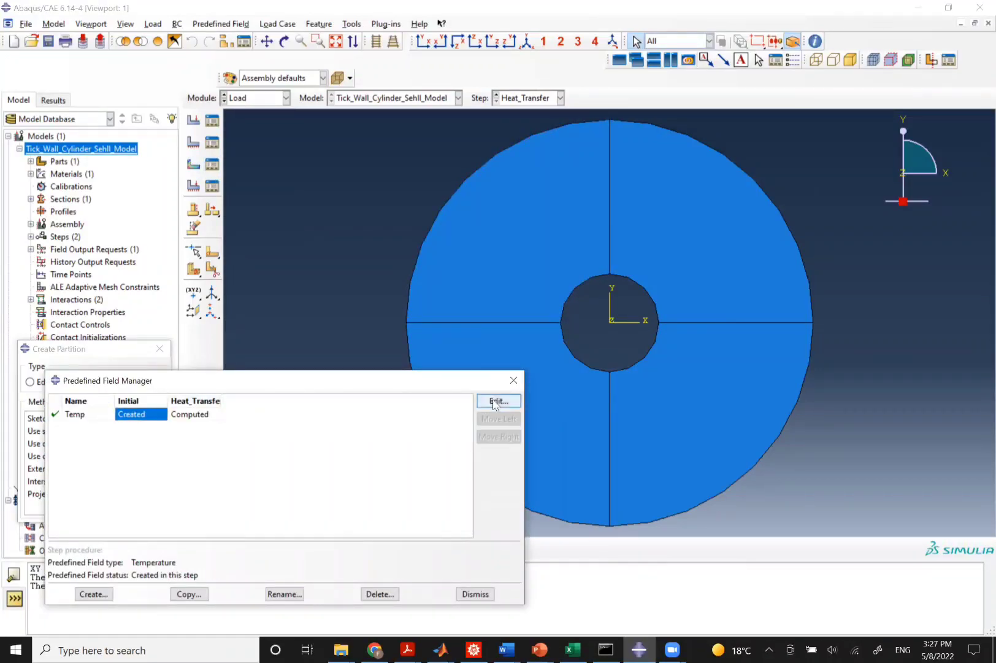
pyautogui.click(499, 400)
pyautogui.click(83, 236)
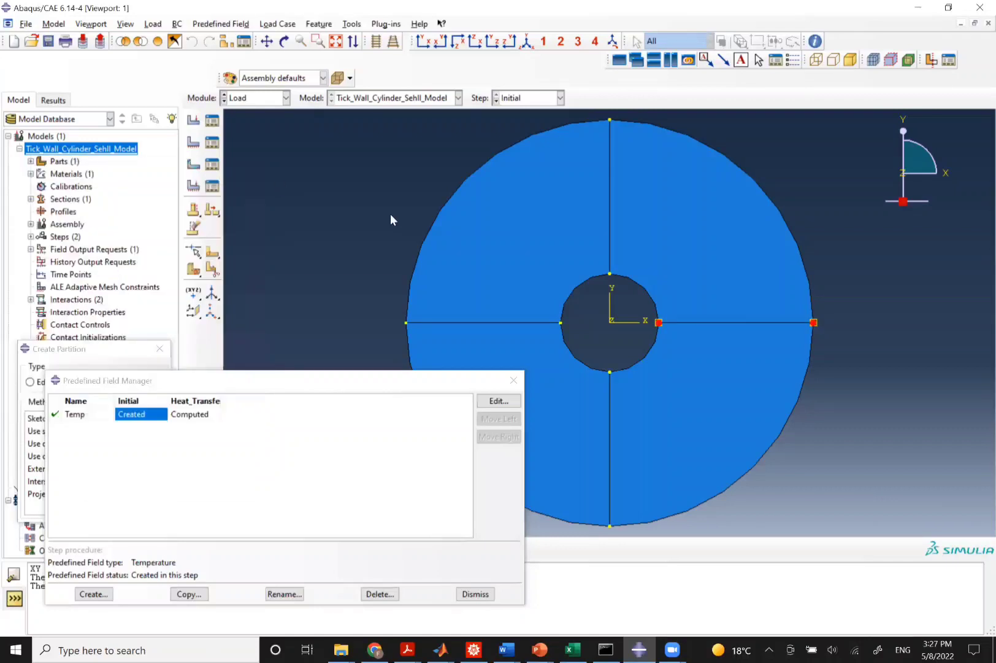
pyautogui.moveTo(369, 117); pyautogui.dragTo(902, 581)
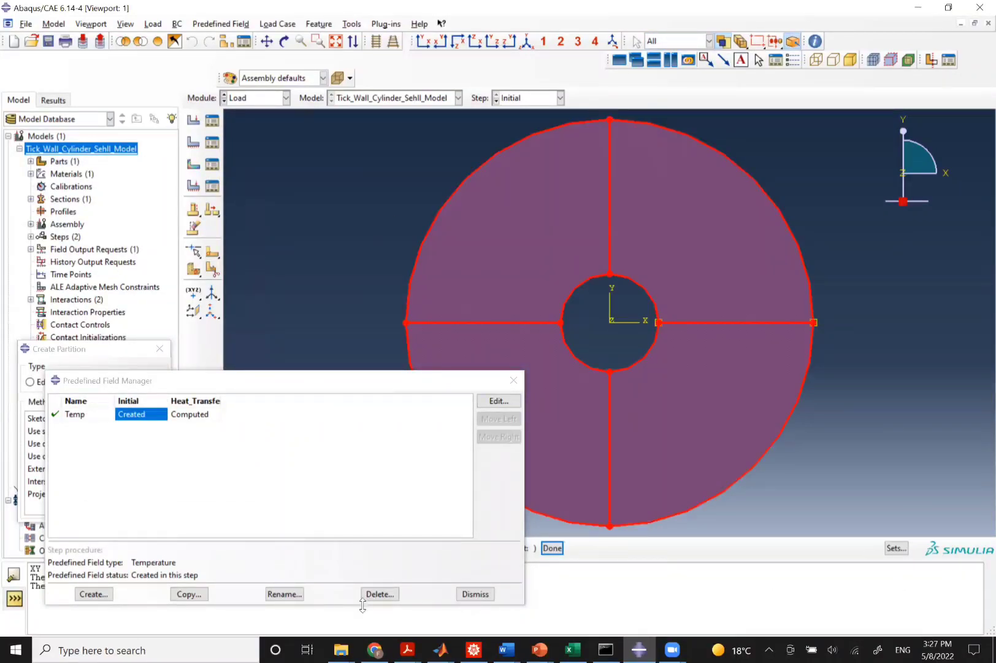
pyautogui.click(553, 548)
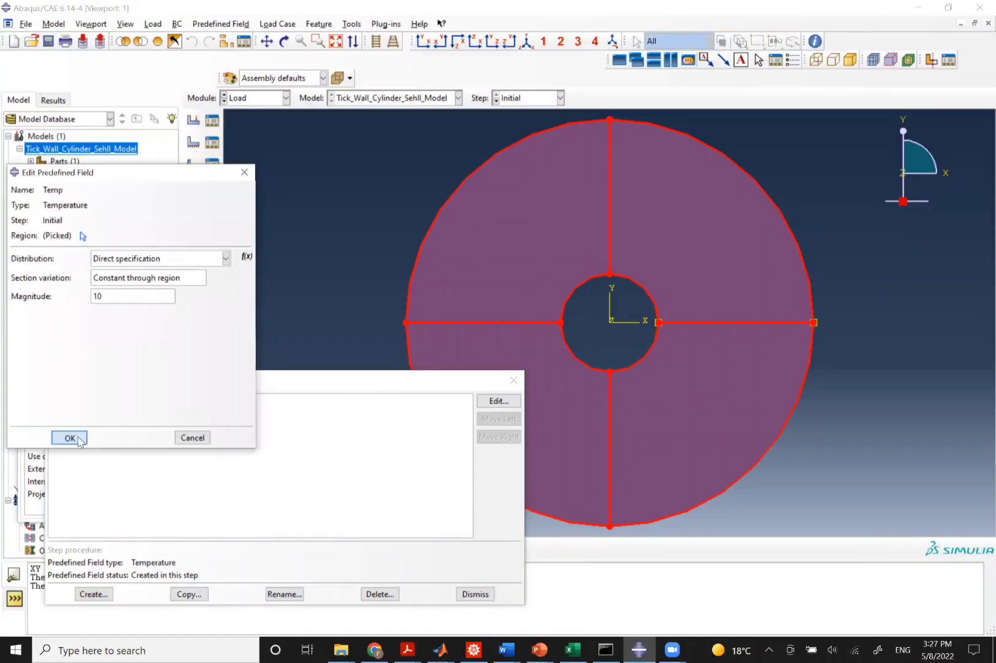
pyautogui.click(70, 436)
# Assign Structured quad mesh controls to all four faces of the cylinder in the Mesh module.
pyautogui.click(243, 98)
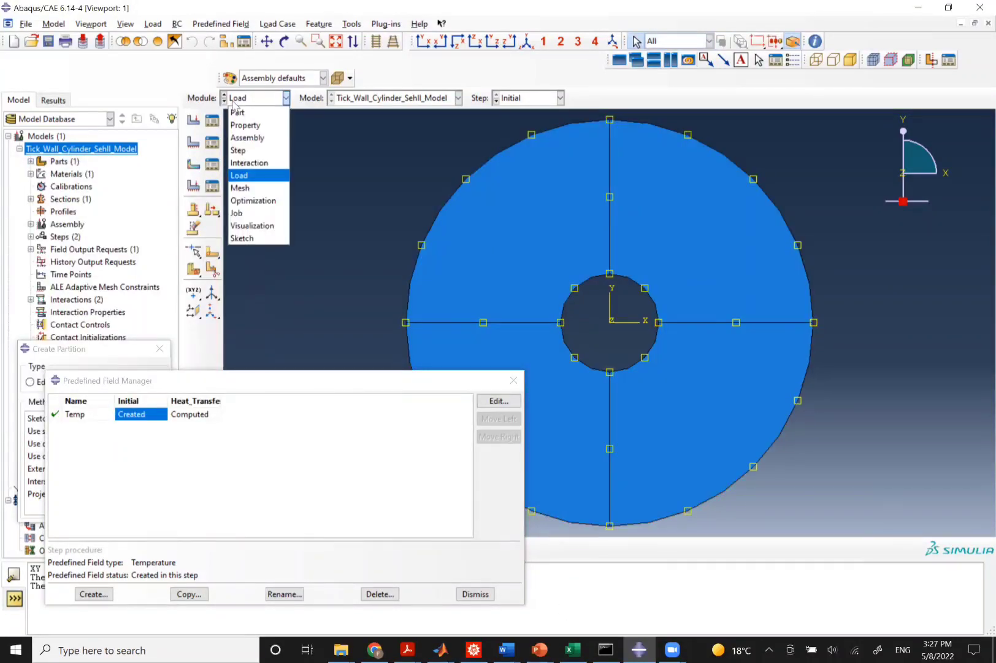
pyautogui.click(240, 189)
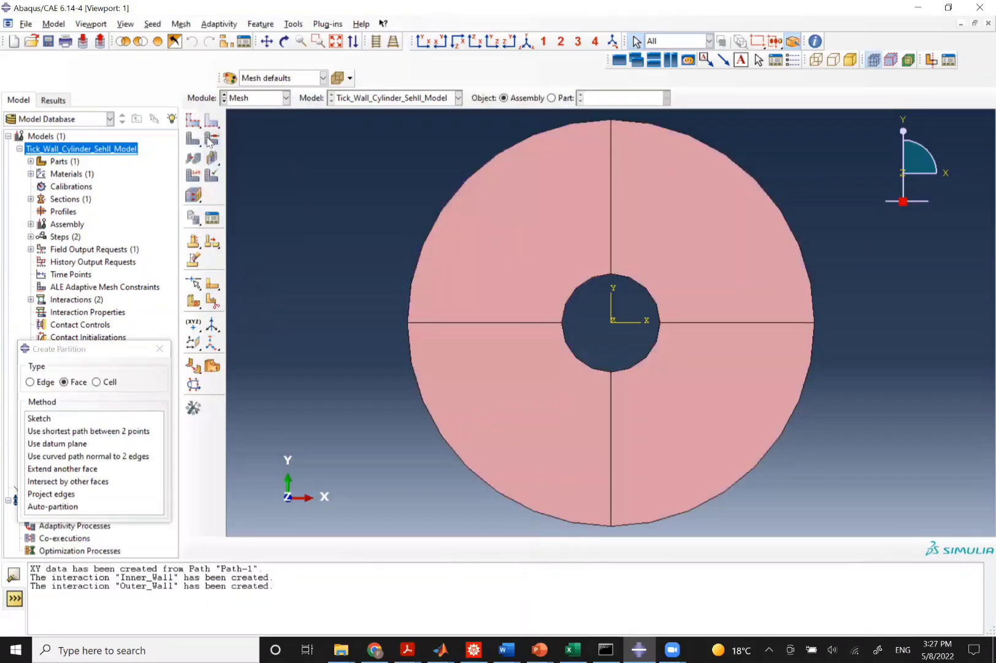
pyautogui.click(212, 139)
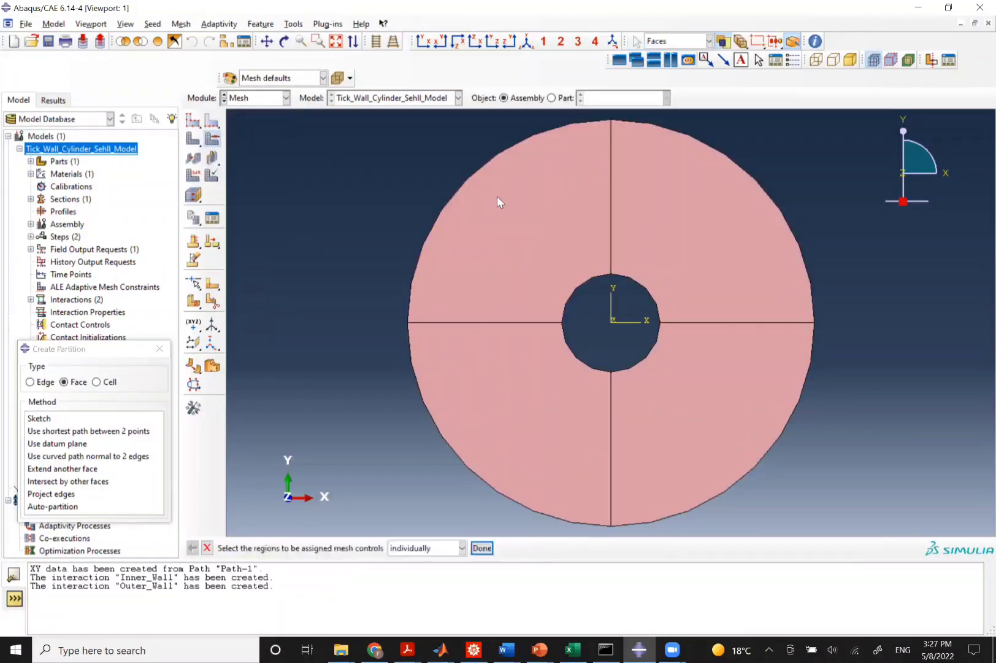
pyautogui.moveTo(862, 537); pyautogui.dragTo(386, 109)
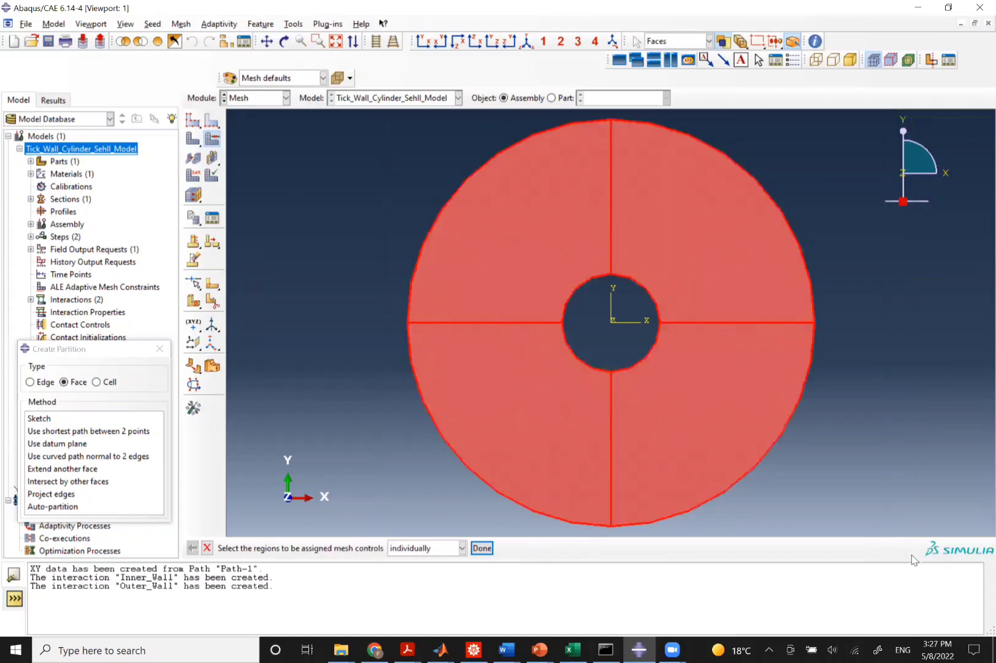
pyautogui.click(481, 547)
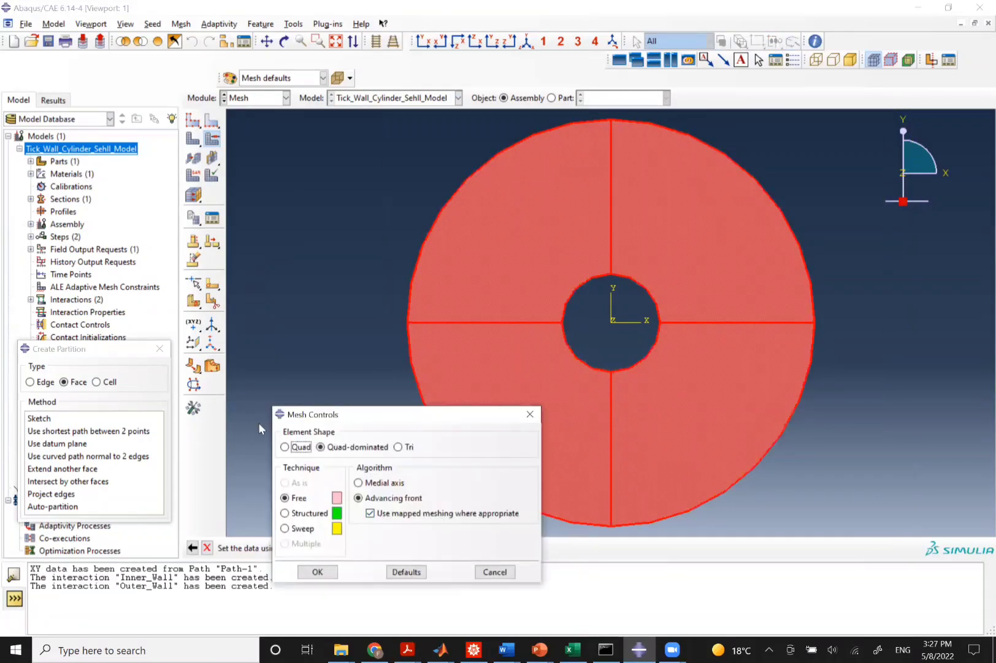
pyautogui.click(290, 448)
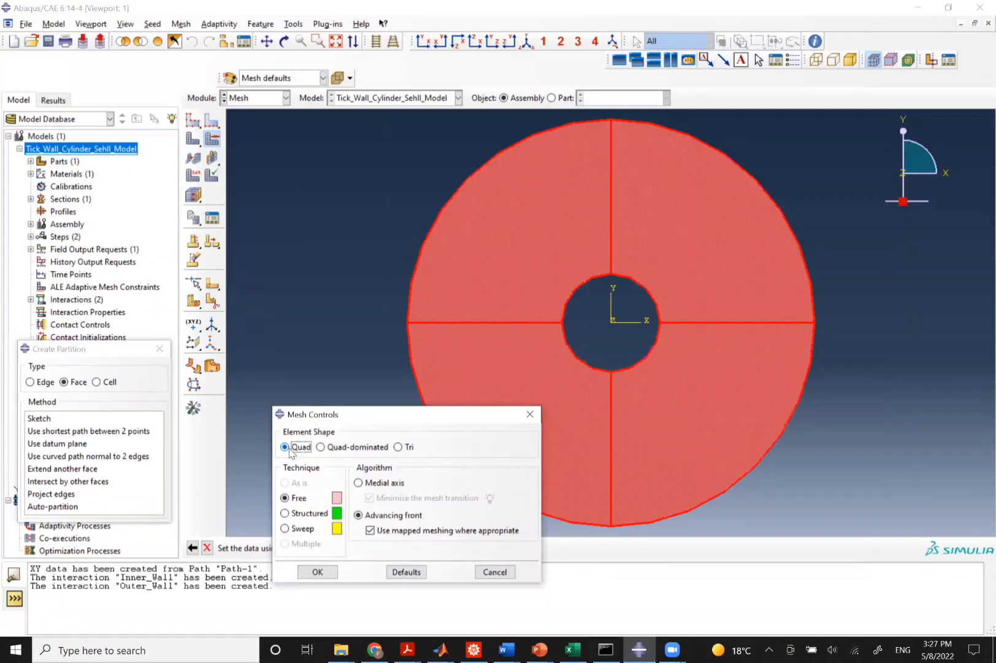
pyautogui.click(285, 514)
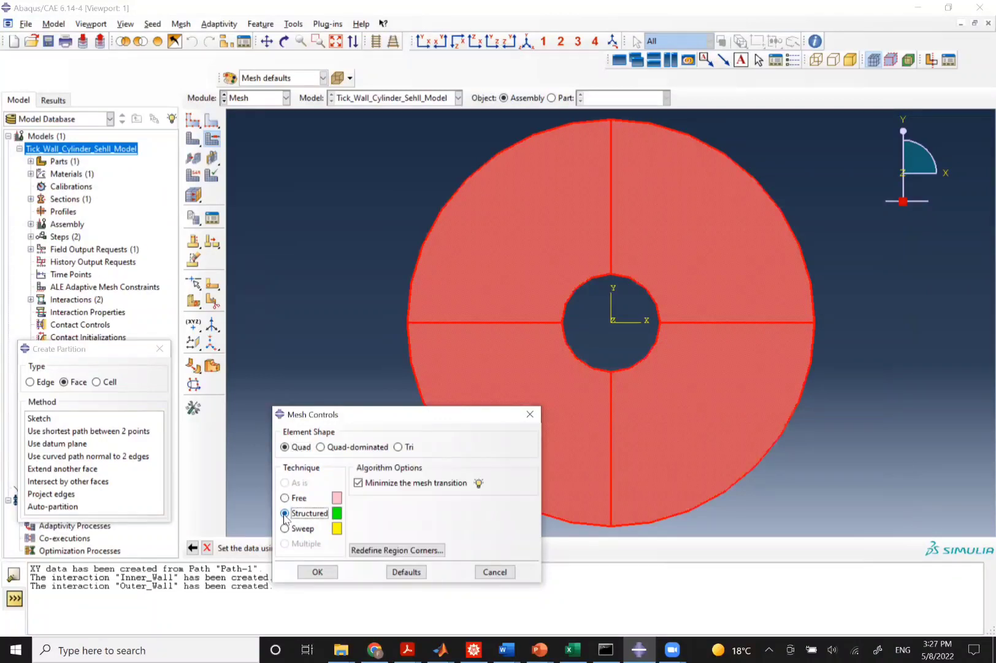
pyautogui.click(318, 572)
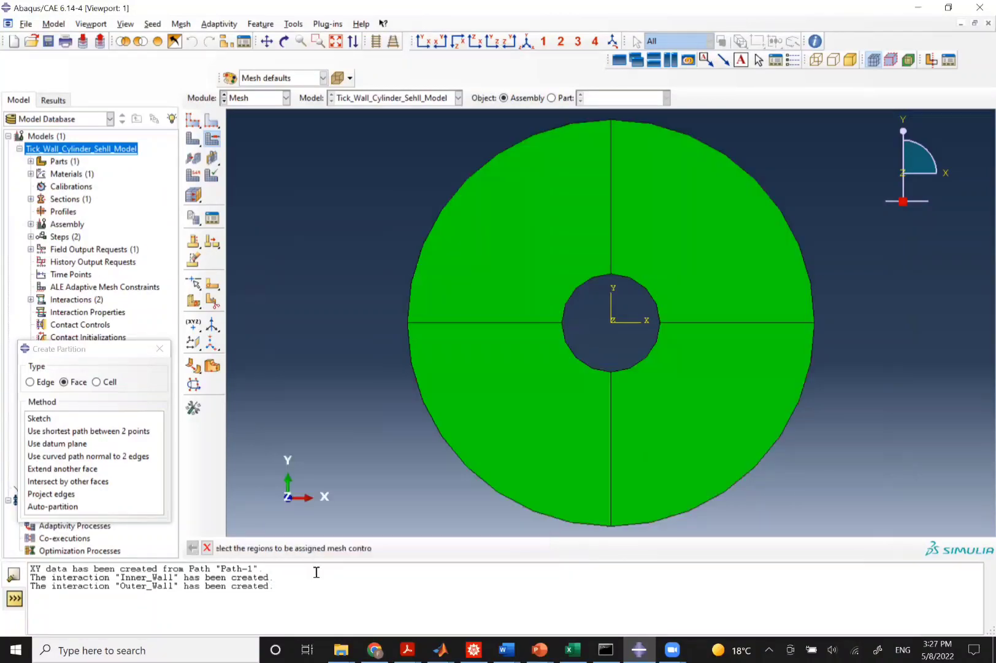
# Seed the cylinder instance with an approximate global size of 0.005 and generate its mesh.
pyautogui.click(194, 138)
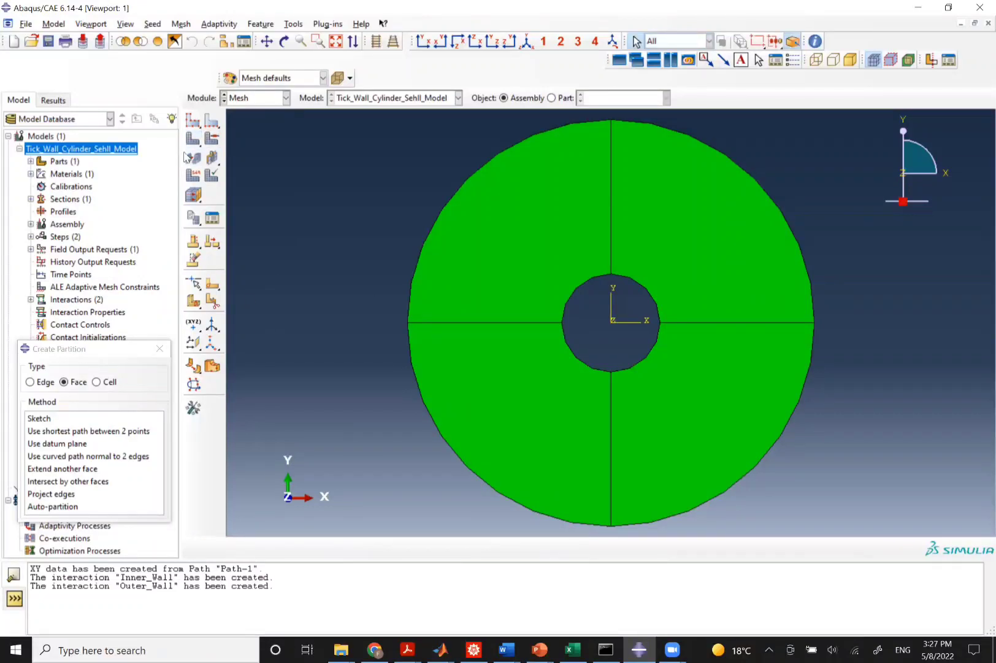
pyautogui.click(194, 120)
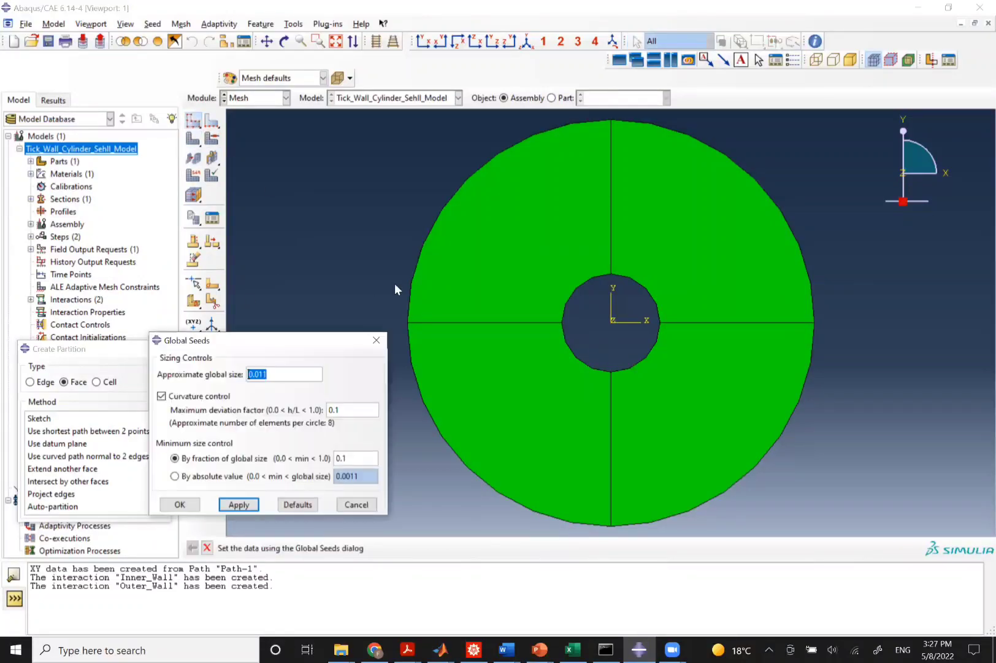
pyautogui.click(269, 374)
pyautogui.press('BackSpace')
pyautogui.press('BackSpace')
pyautogui.click(235, 506)
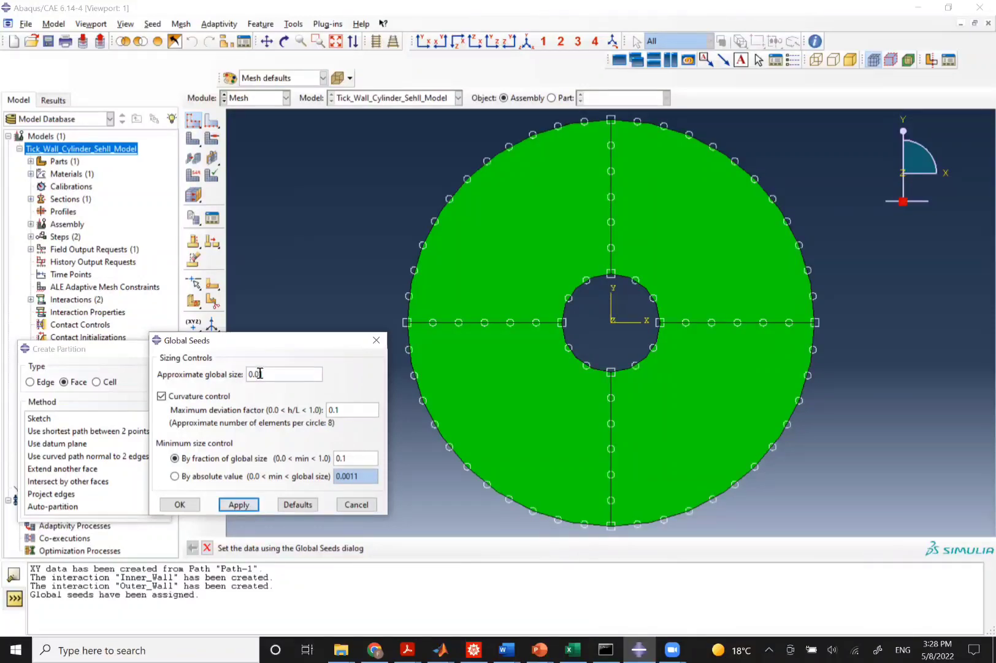
pyautogui.moveTo(258, 374); pyautogui.dragTo(264, 372)
pyautogui.write('05')
pyautogui.click(235, 505)
pyautogui.click(180, 504)
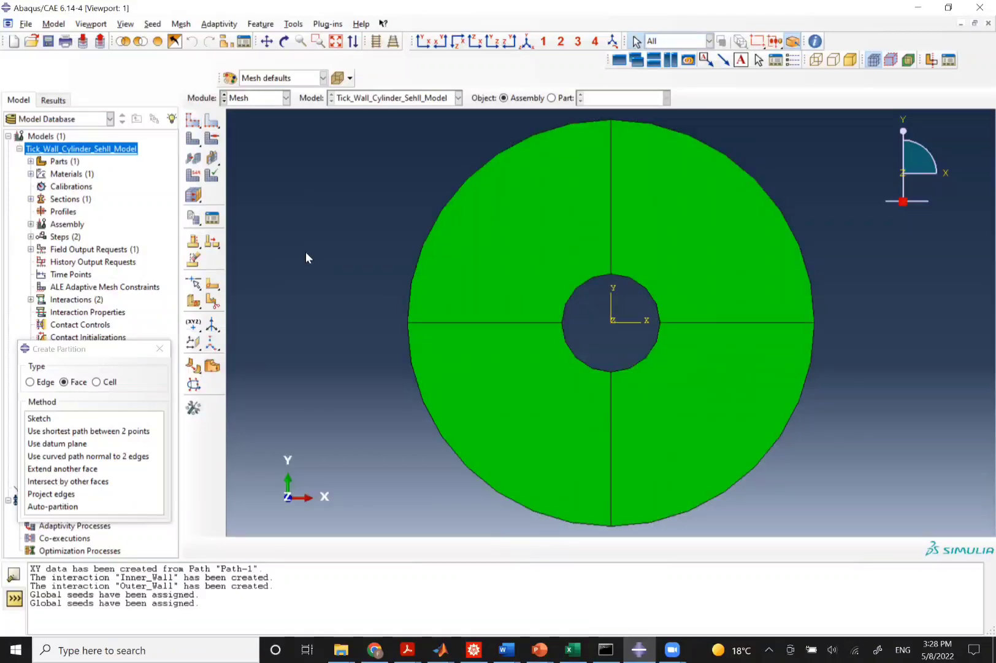
pyautogui.click(193, 139)
pyautogui.click(335, 548)
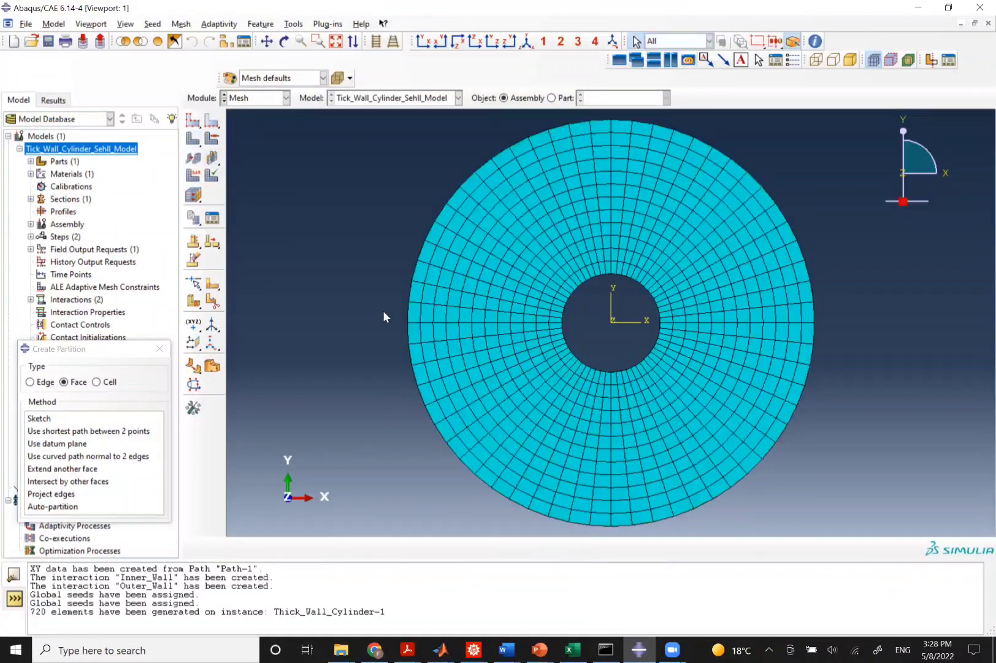
# Assign quadratic Heat Transfer element types to all four faces of the meshed cylinder.
pyautogui.click(193, 176)
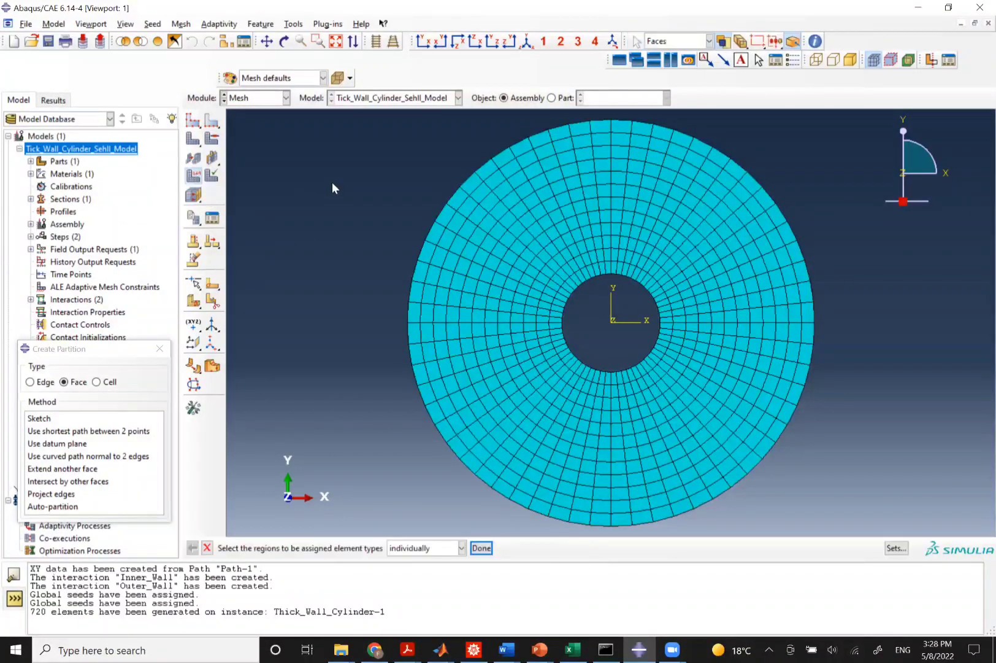
pyautogui.moveTo(386, 114); pyautogui.dragTo(877, 534)
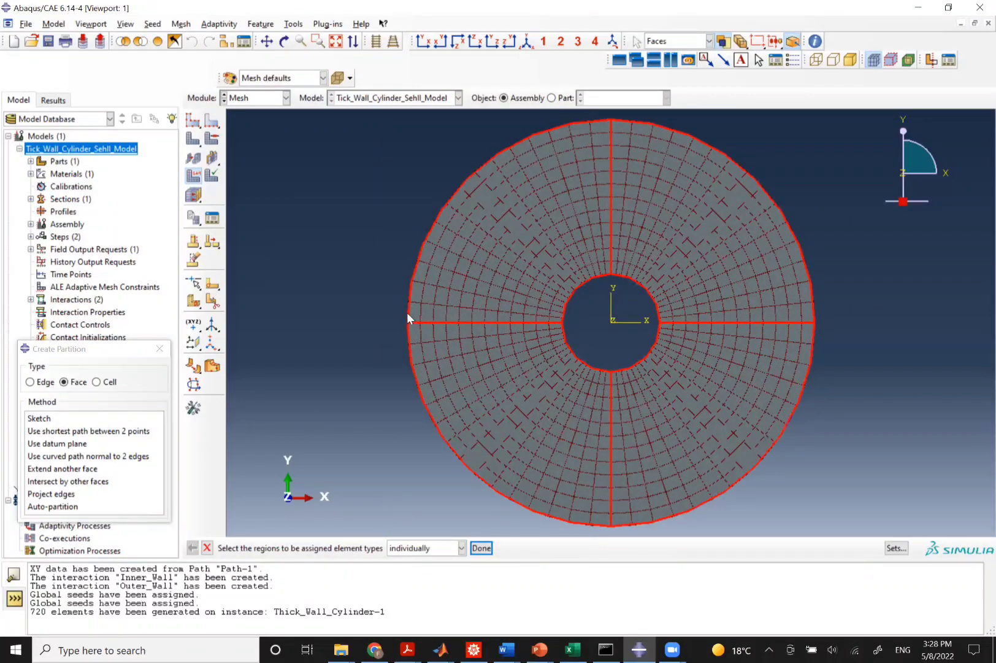
pyautogui.middleClick(401, 227)
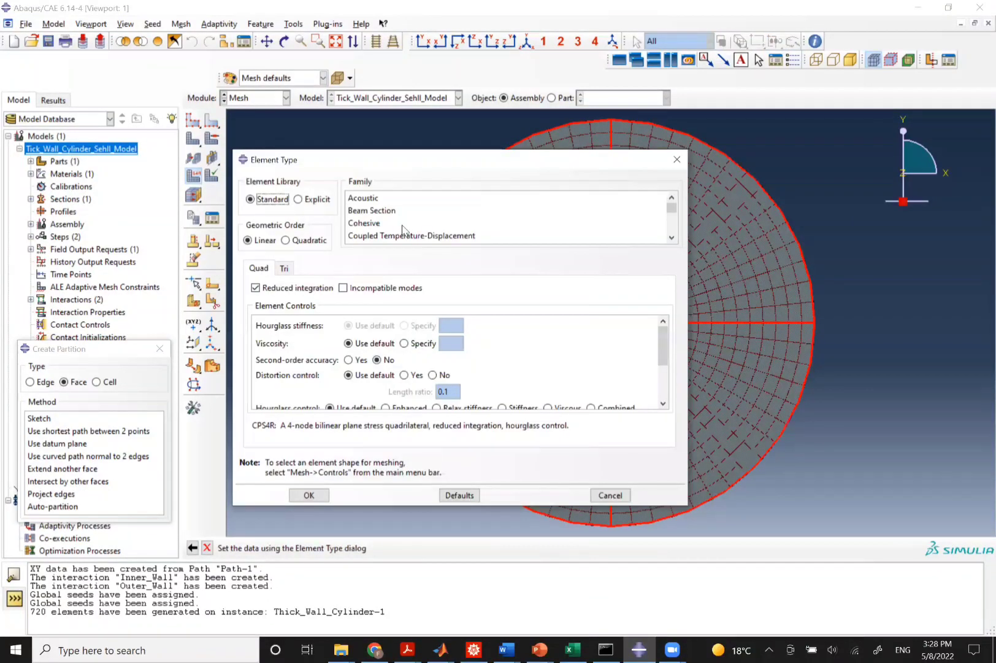
pyautogui.scroll(-2, 403, 231)
pyautogui.scroll(2, 387, 227)
pyautogui.scroll(-4, 379, 225)
pyautogui.click(377, 225)
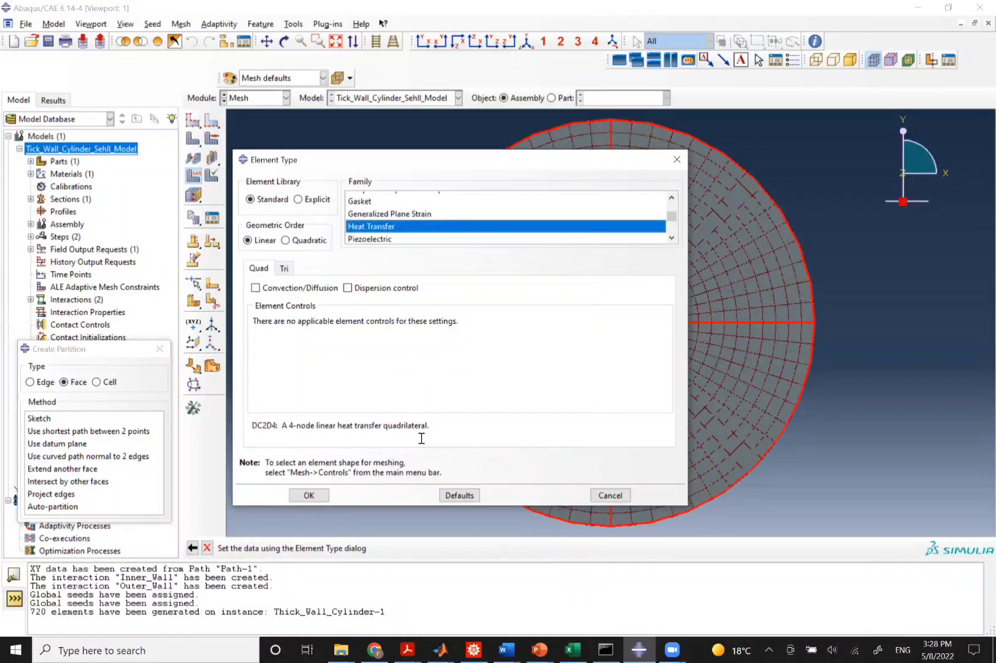
pyautogui.click(285, 241)
pyautogui.click(306, 497)
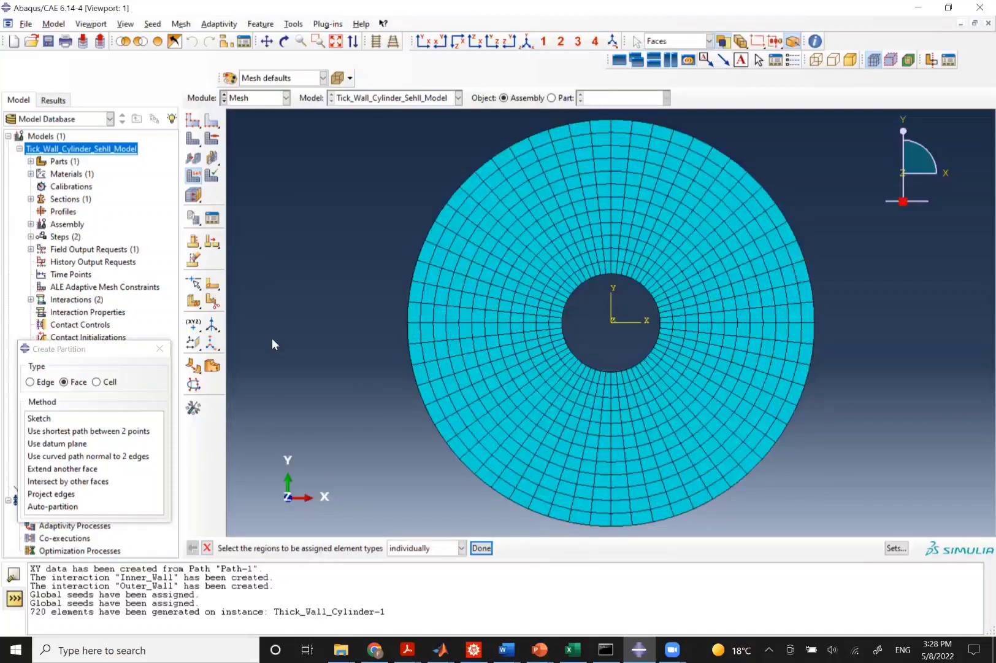
# Create a job named Thick_Wall_Cylinder_Shell_Model for the cylinder model in the Job module.
pyautogui.click(249, 98)
pyautogui.click(251, 214)
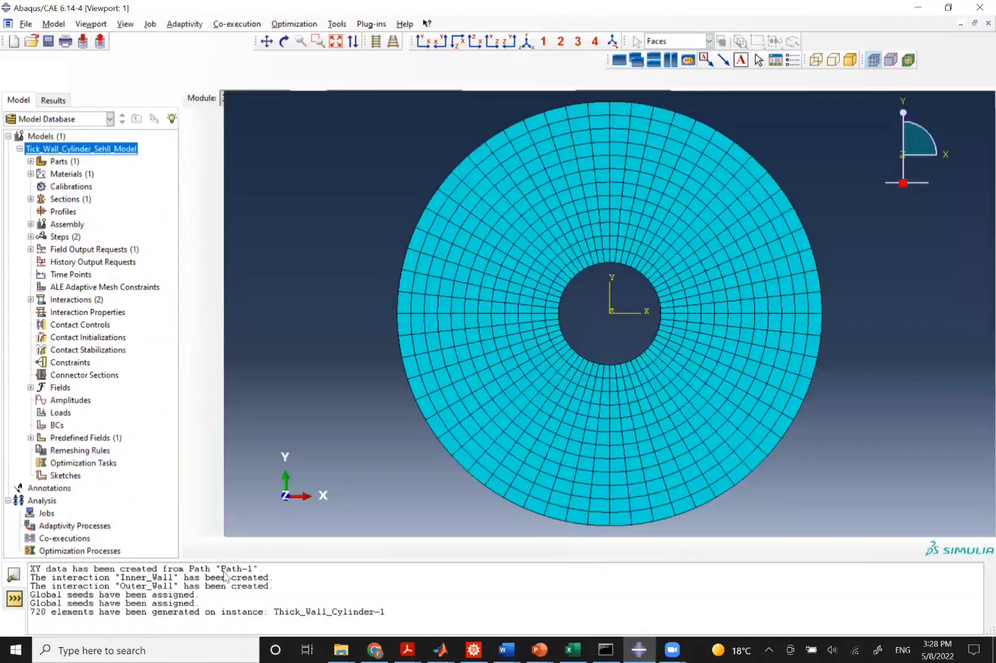
pyautogui.click(212, 102)
pyautogui.click(233, 569)
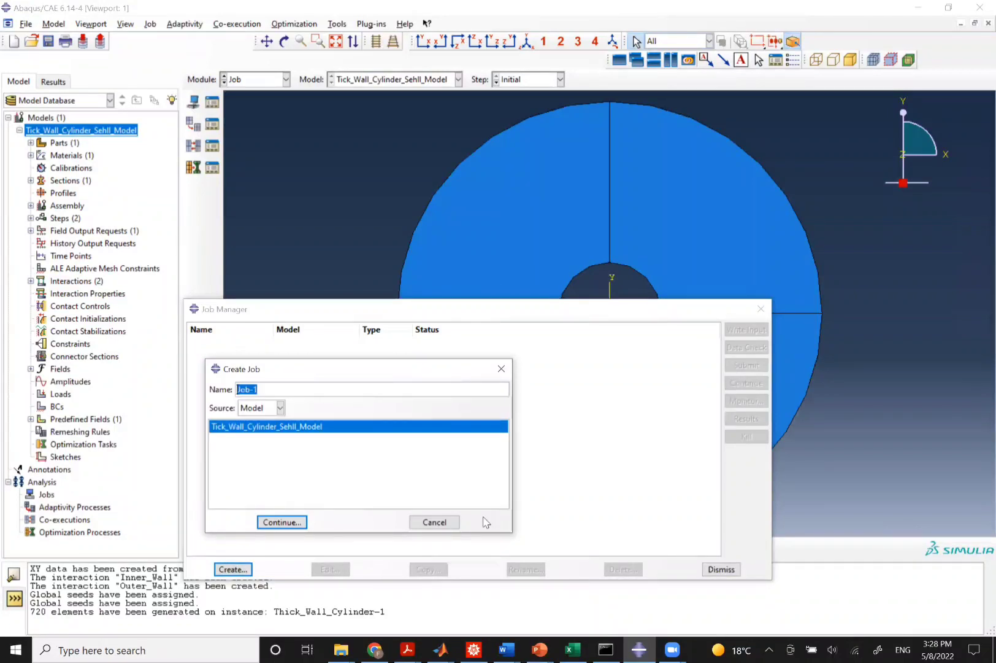
pyautogui.write('Th')
pyautogui.write('ick_Wall_Cylinder_Shell')
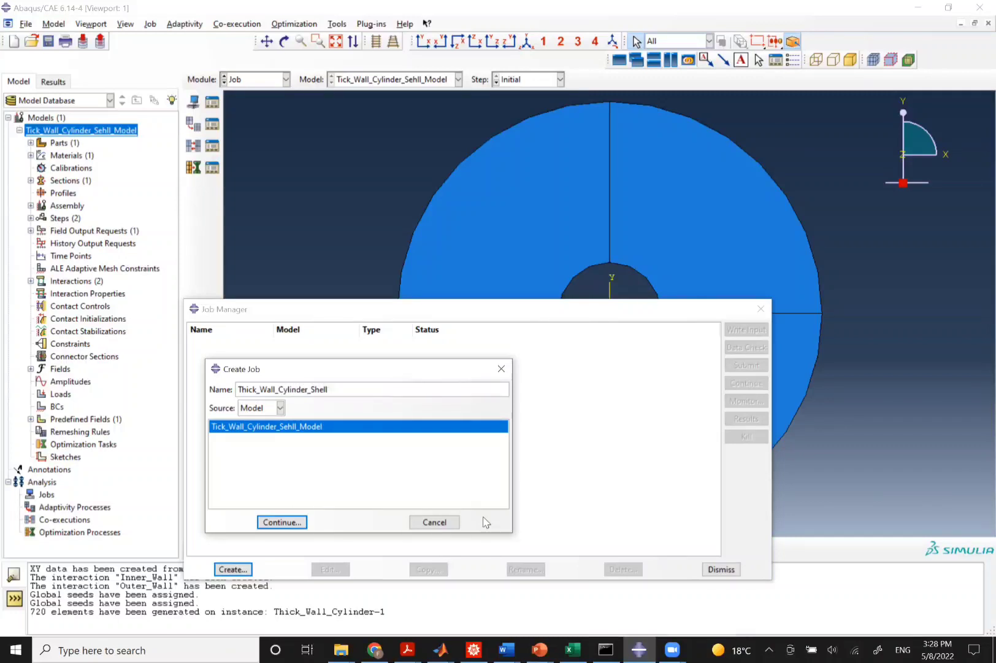
pyautogui.write('_Model')
pyautogui.click(281, 522)
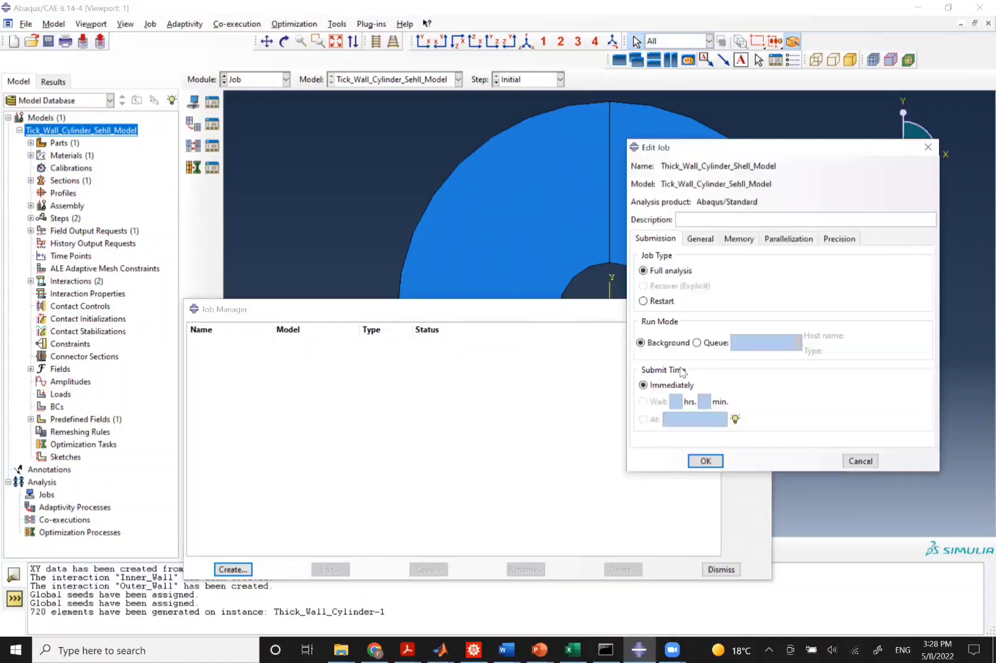
pyautogui.click(697, 462)
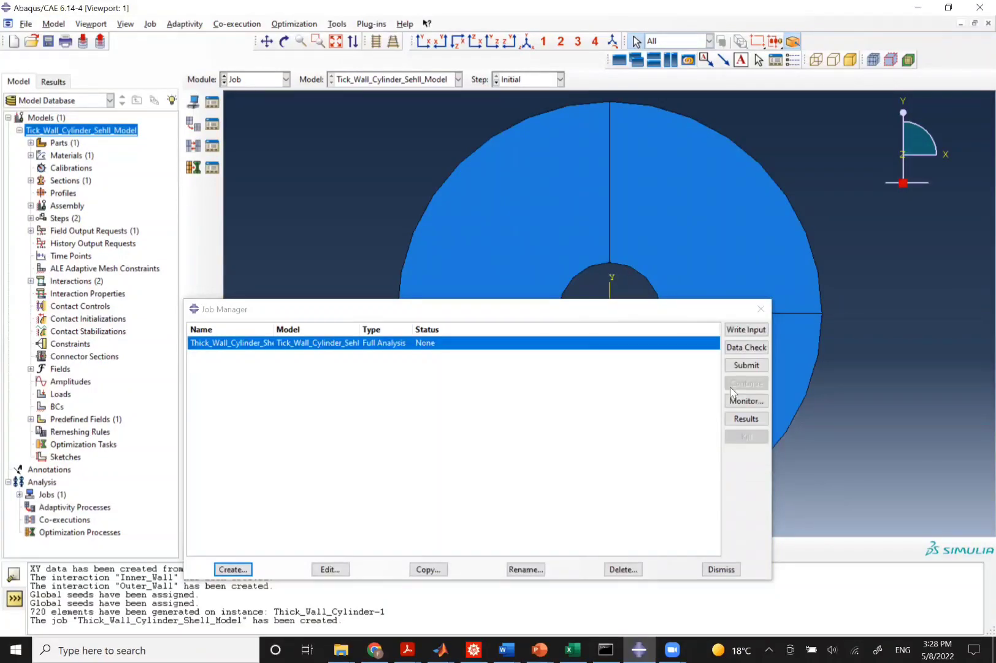
# Attempt a data check of the job, decline continuing, and close the job manager.
pyautogui.click(747, 348)
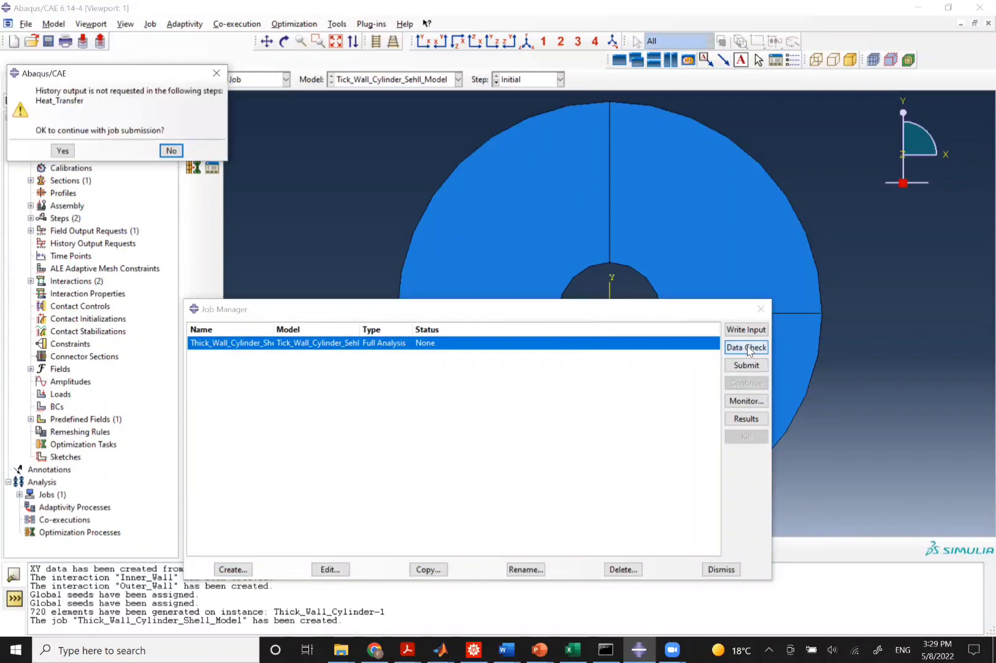
pyautogui.click(170, 152)
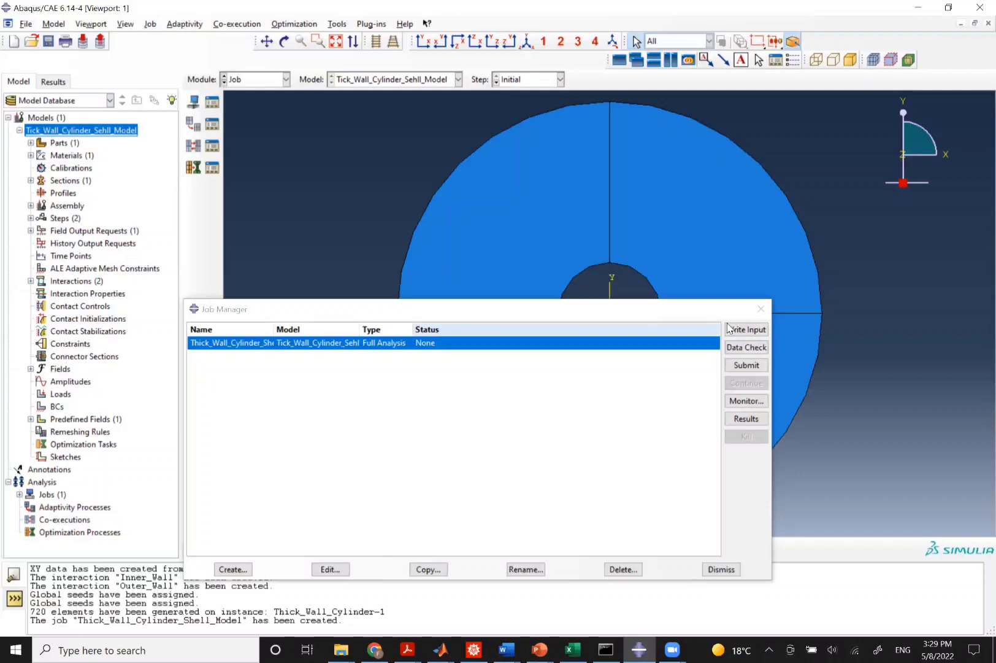
pyautogui.click(761, 309)
# Create a geometry set named Inner_Wall on the inner hole's left vertex in the Step module.
pyautogui.click(246, 82)
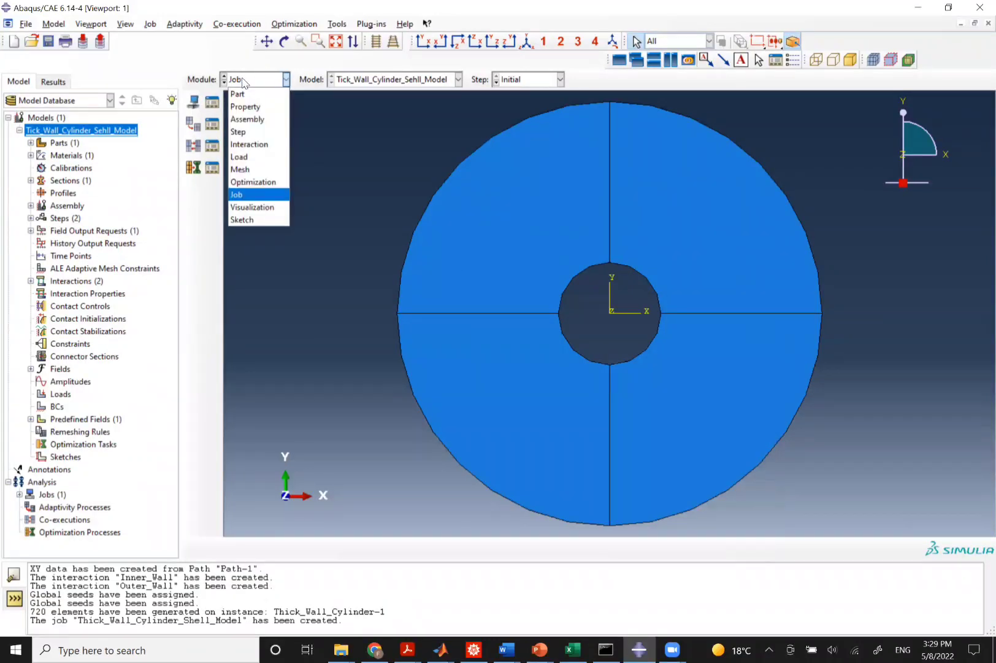
pyautogui.click(238, 131)
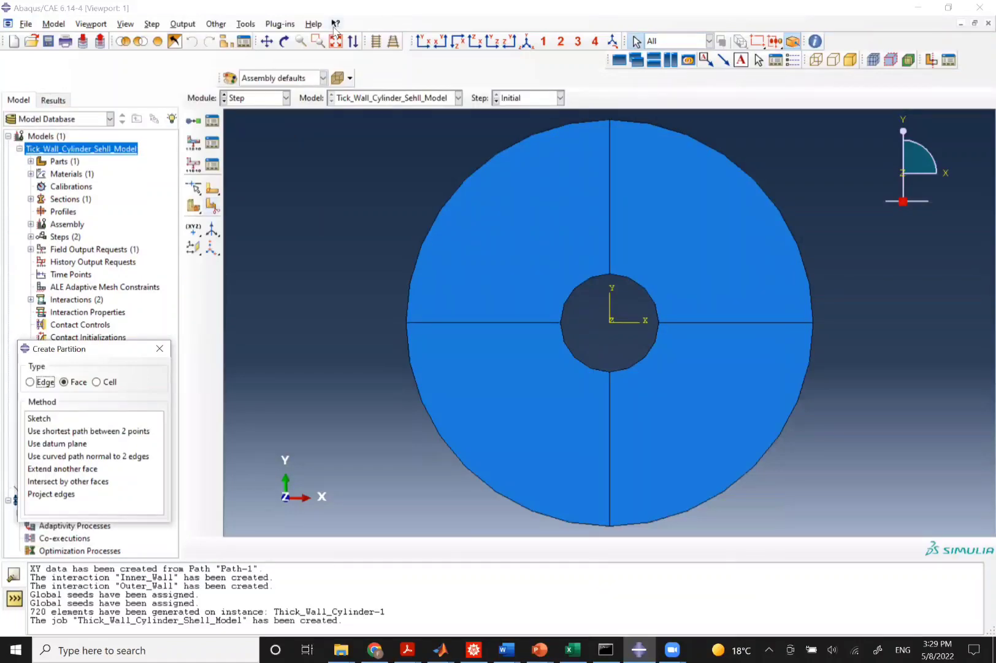
pyautogui.click(240, 25)
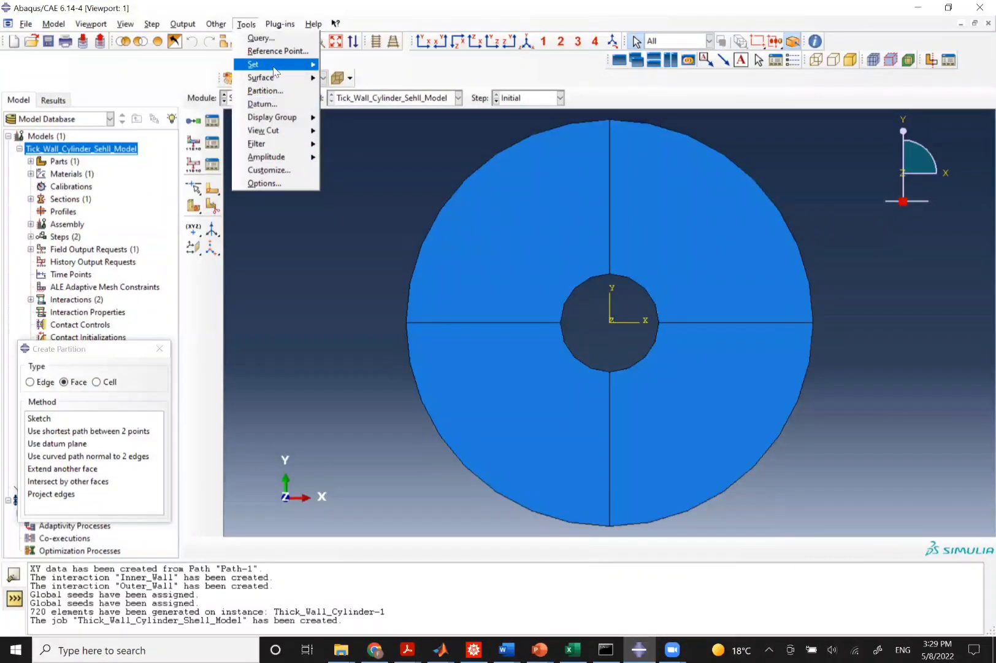
pyautogui.moveTo(310, 64)
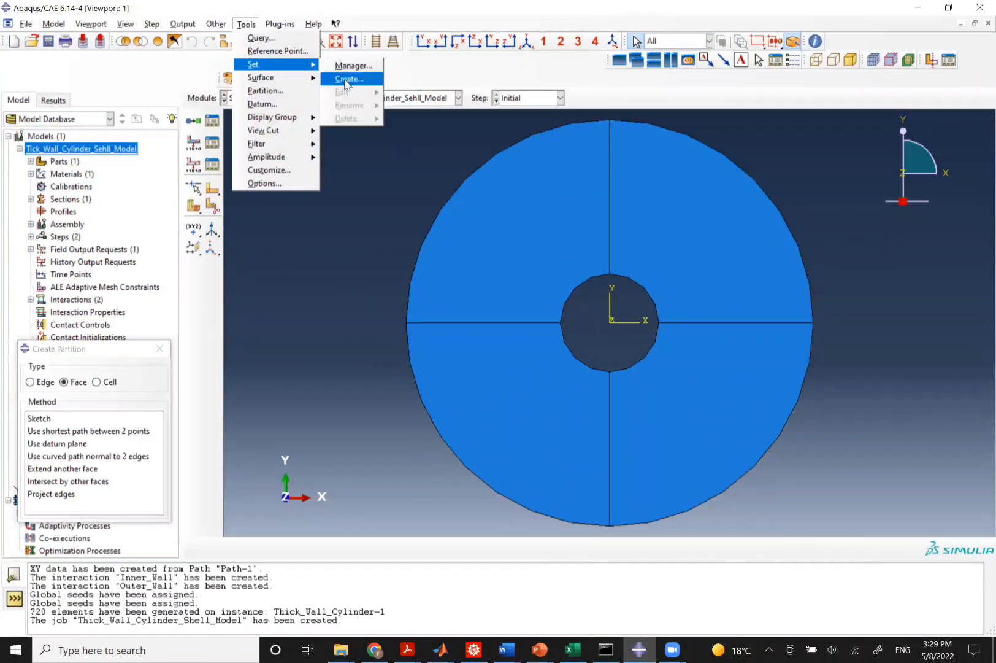
pyautogui.click(348, 78)
pyautogui.write('Inner_W')
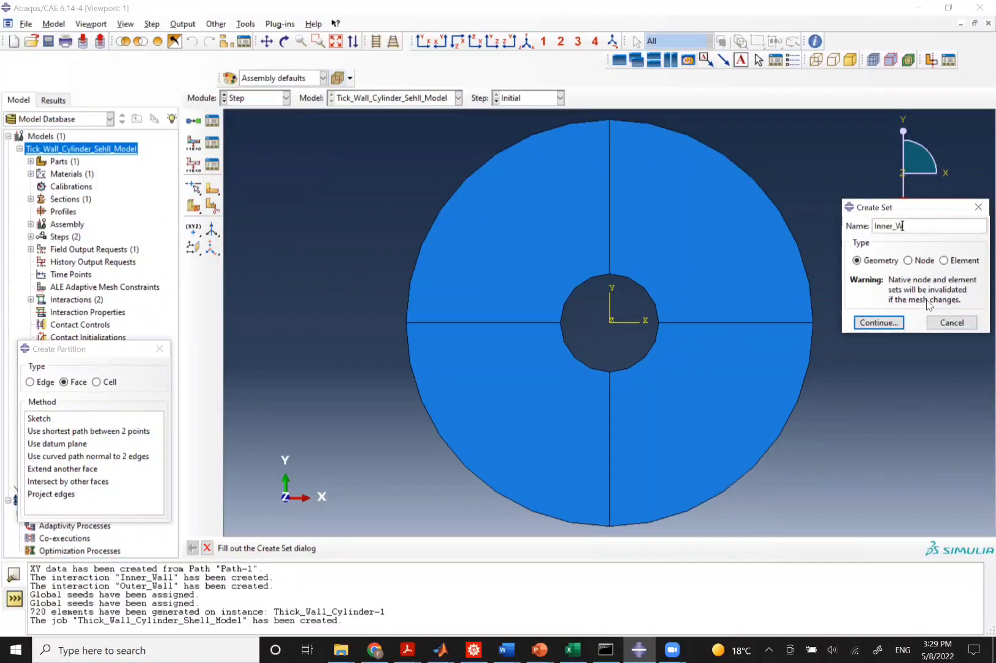
pyautogui.click(878, 322)
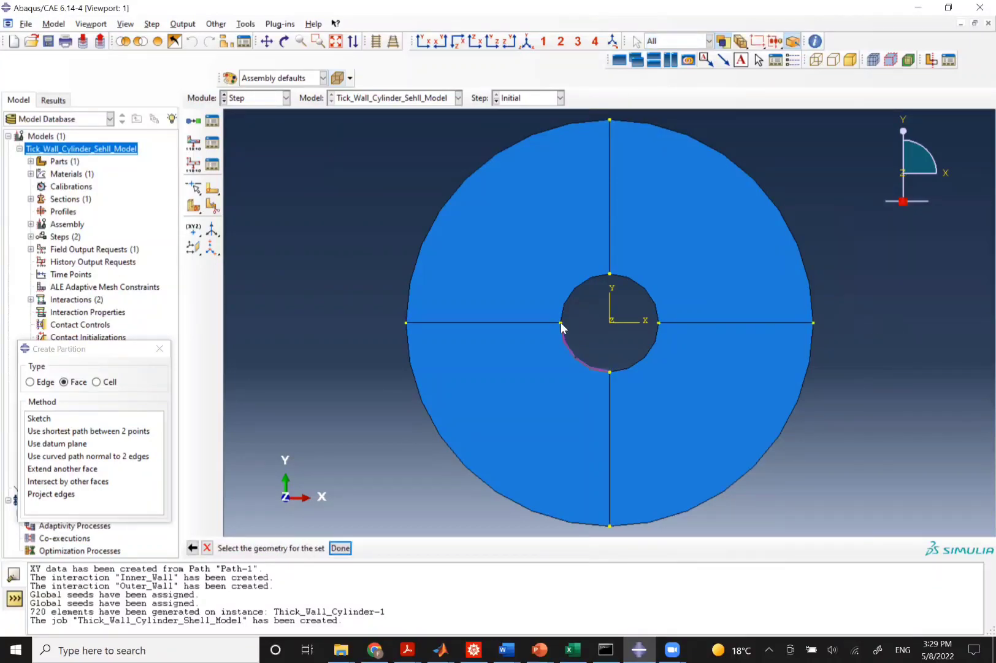
pyautogui.click(560, 323)
pyautogui.click(340, 548)
# Create a geometry set named Outer_Wall_Sensor on the outer circumference's left vertex.
pyautogui.click(245, 23)
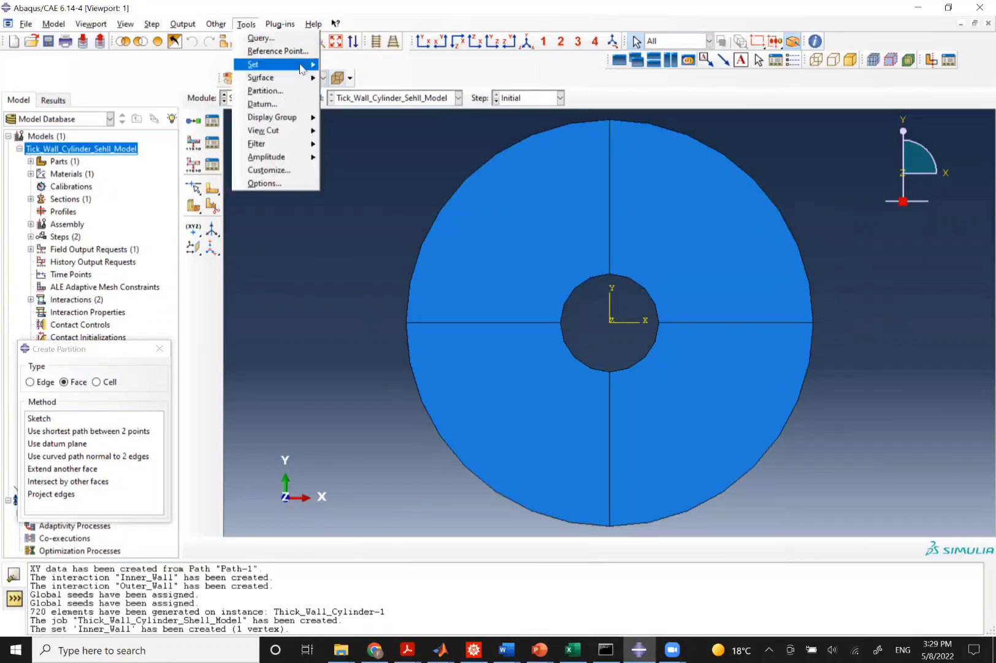
pyautogui.moveTo(300, 65)
pyautogui.click(344, 78)
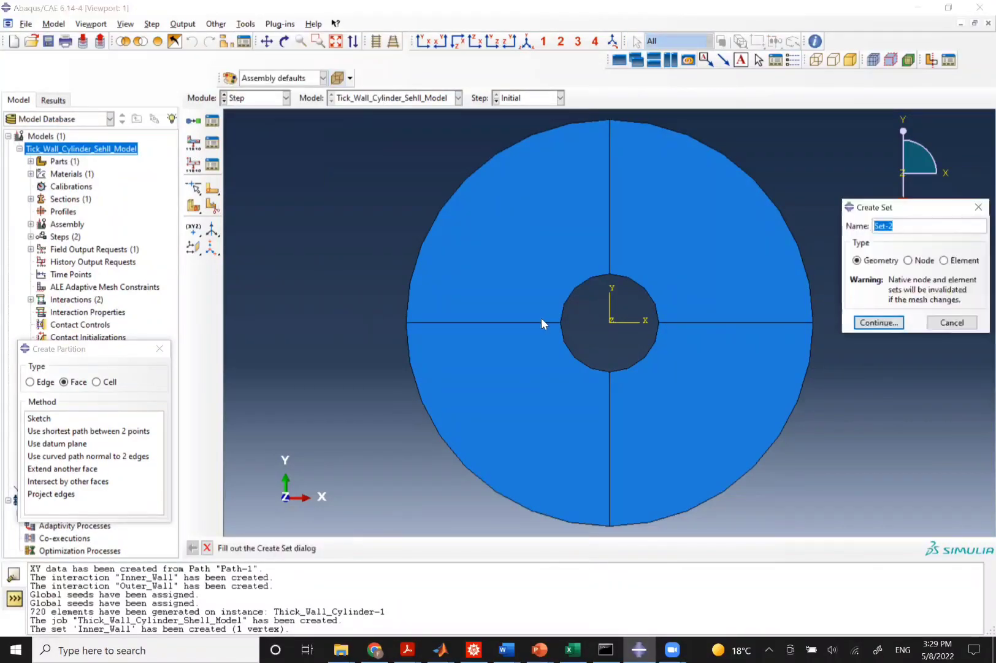
pyautogui.write('Outer_Wall_Sensor')
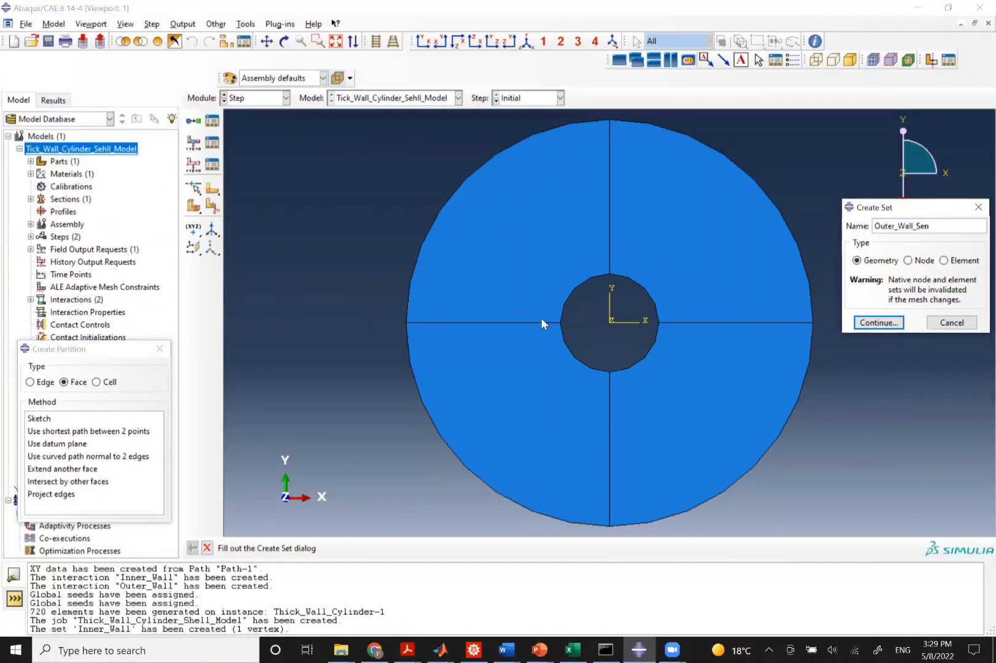
pyautogui.click(881, 322)
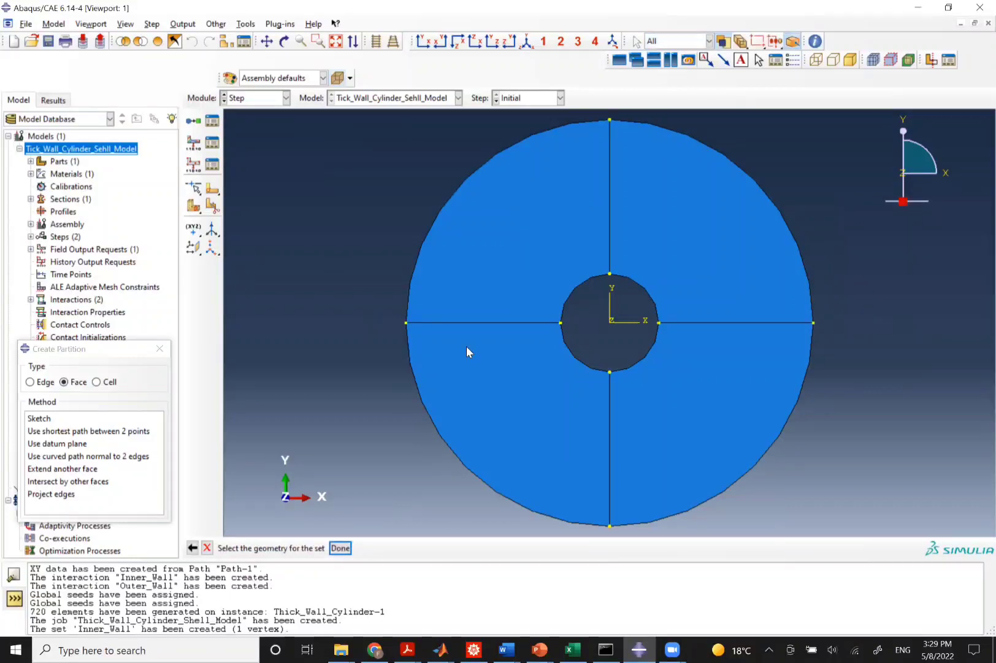
pyautogui.middleClick(404, 322)
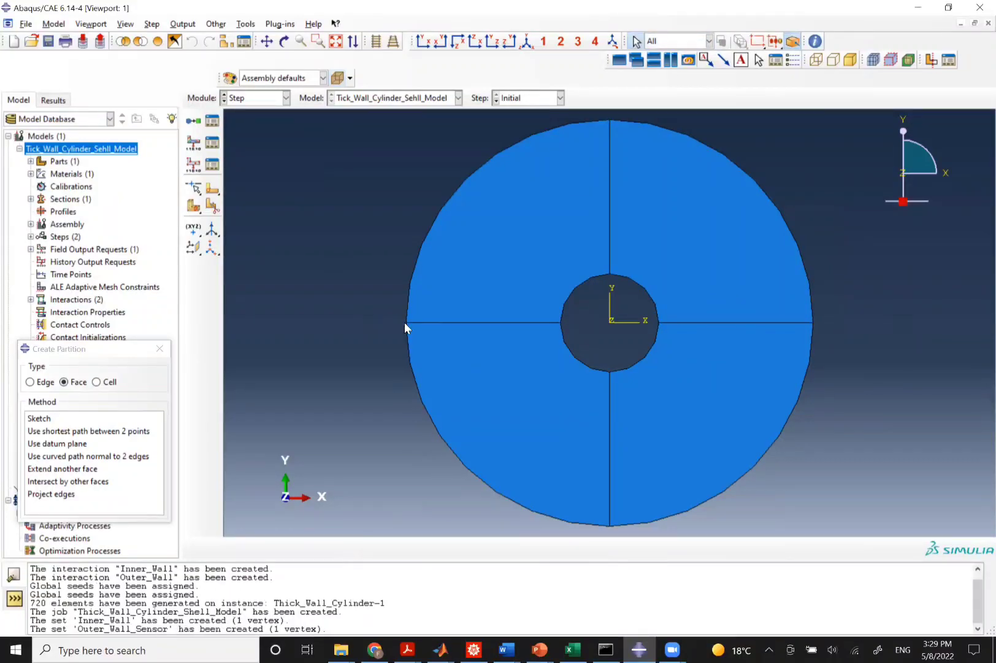
# Create a history output request named Inner_Sensor in Heat_Transfer for set Inner_Wall, outputting NT nodal temperature.
pyautogui.click(182, 24)
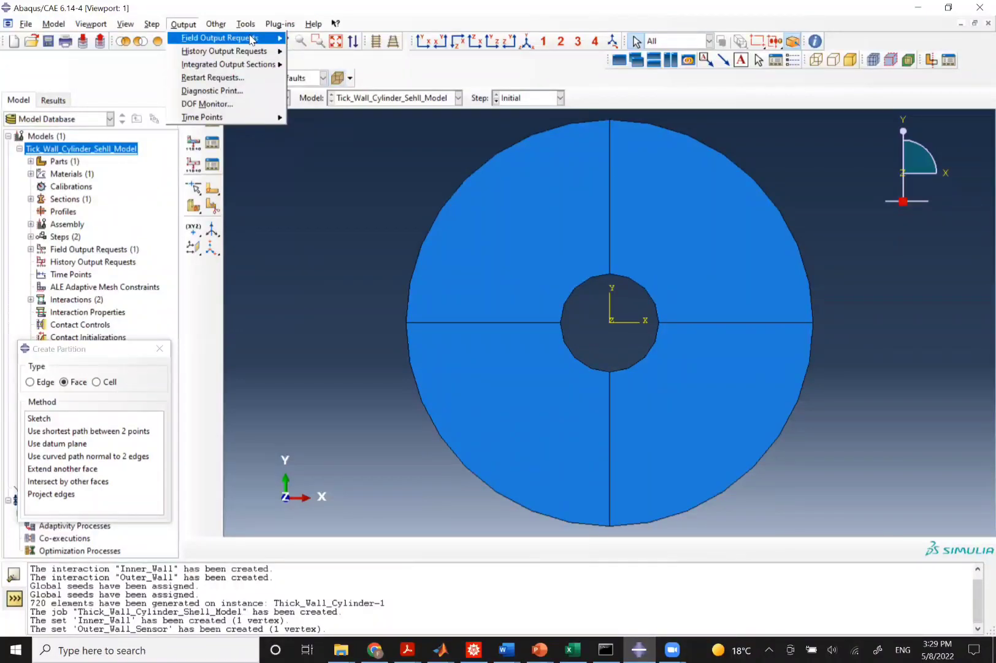
pyautogui.moveTo(284, 54)
pyautogui.click(316, 66)
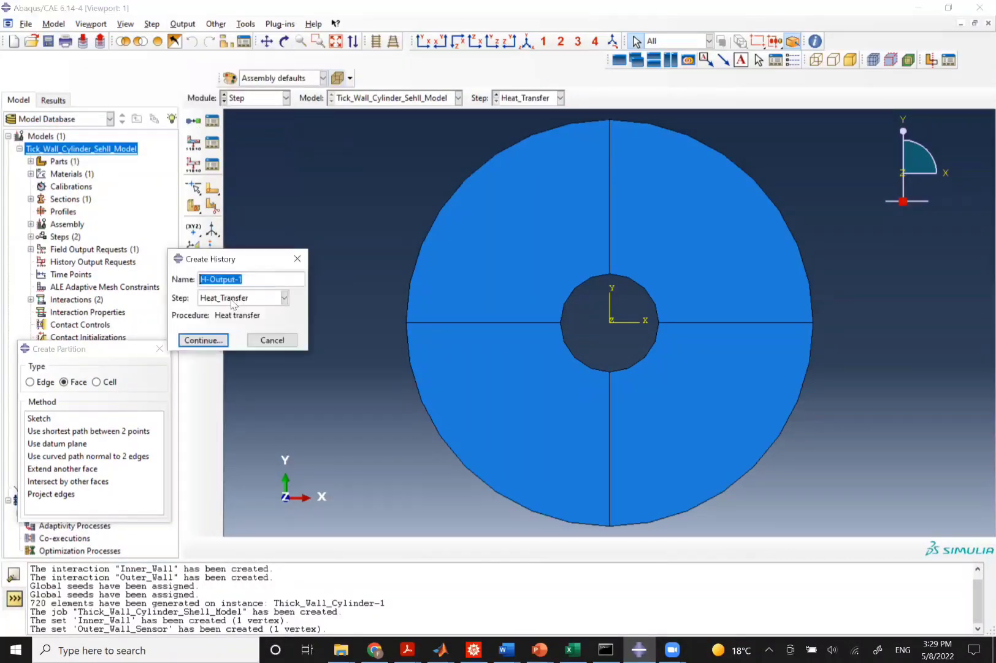
pyautogui.write('Inner_Sensor')
pyautogui.click(203, 340)
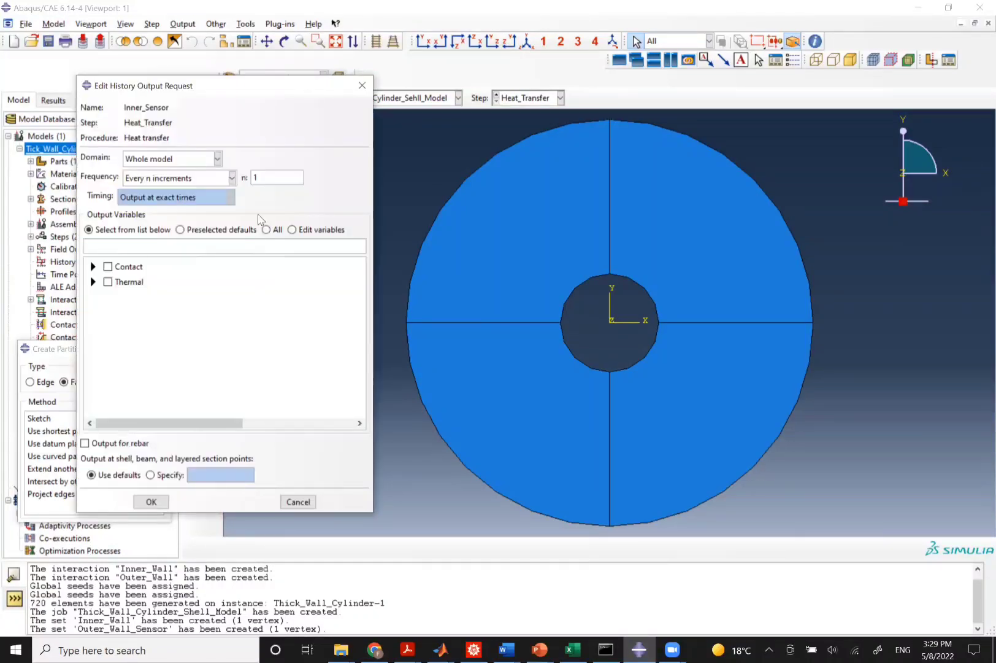
pyautogui.click(175, 158)
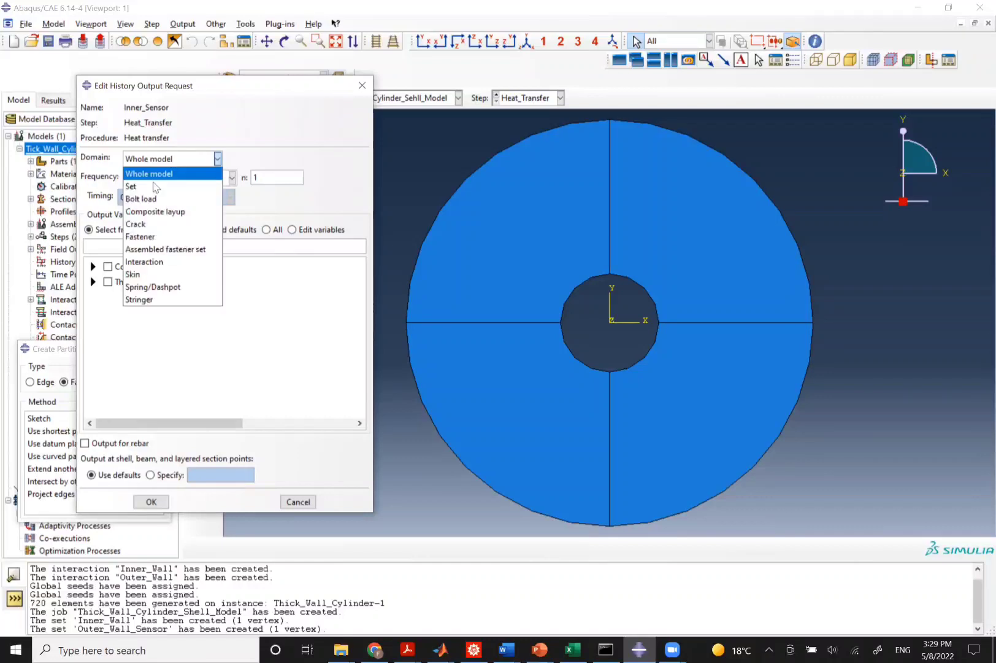
pyautogui.click(146, 194)
pyautogui.click(310, 161)
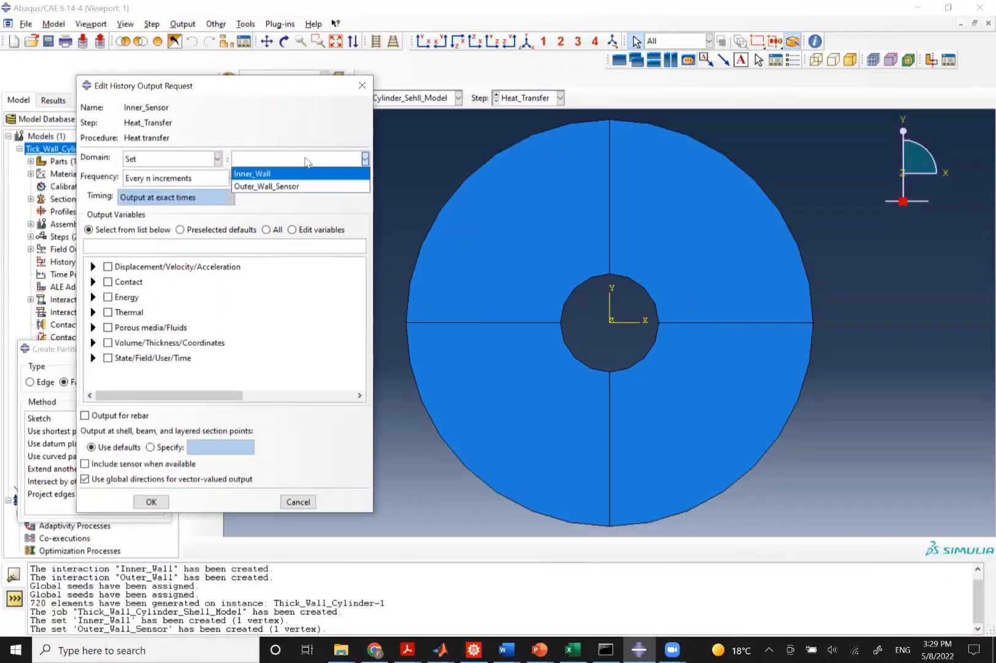
pyautogui.click(281, 170)
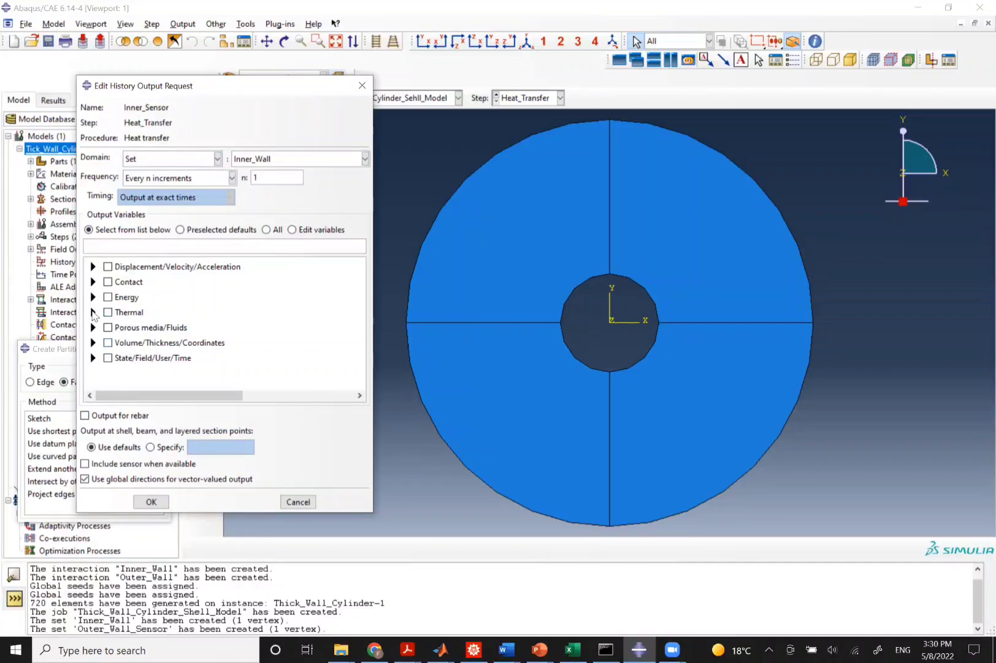
pyautogui.click(93, 313)
pyautogui.click(123, 325)
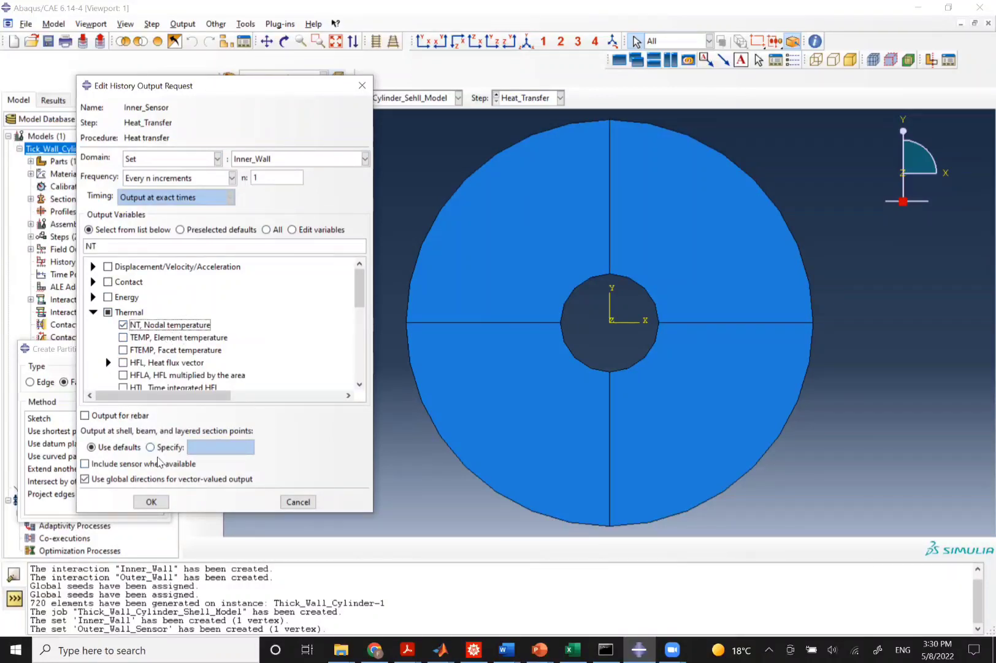
pyautogui.click(151, 502)
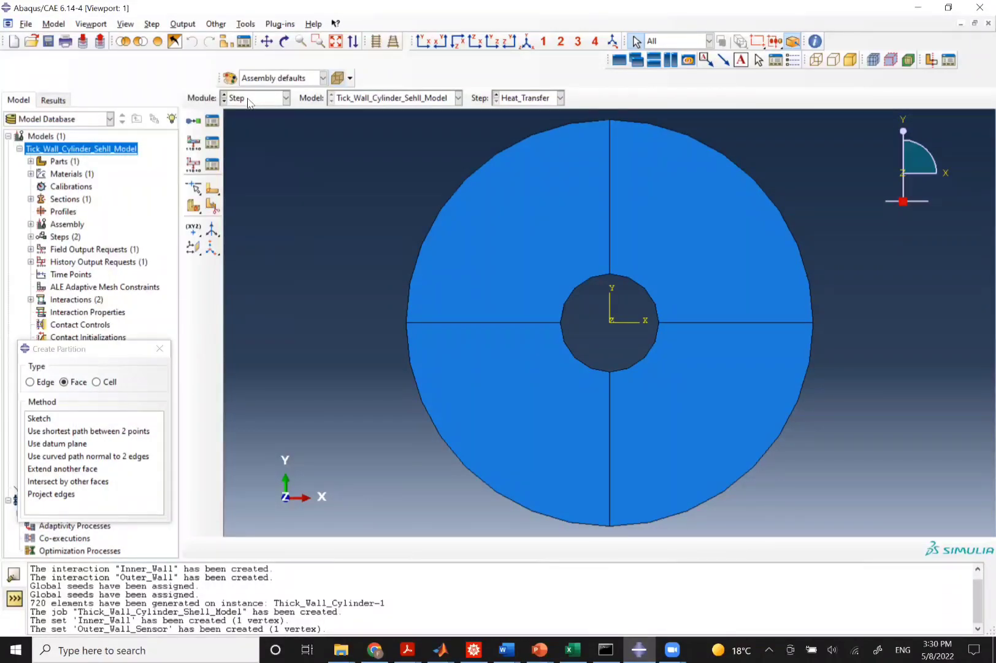
# Create a history output request named Outer_Wall_Sensor for set Outer_Wall_Sensor, outputting NT nodal temperature.
pyautogui.click(183, 25)
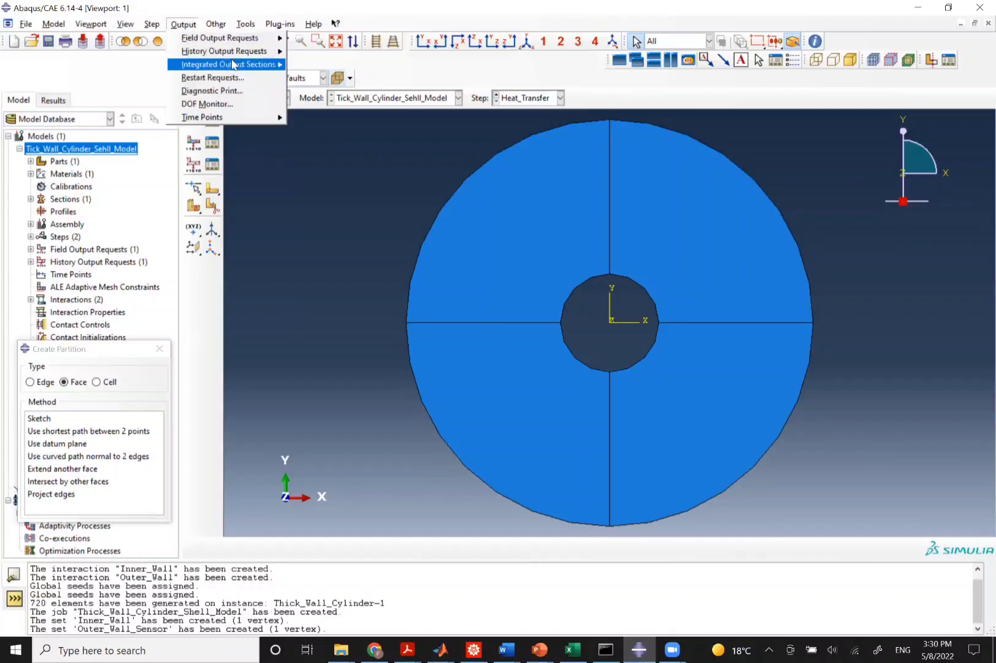
pyautogui.moveTo(257, 52)
pyautogui.click(311, 64)
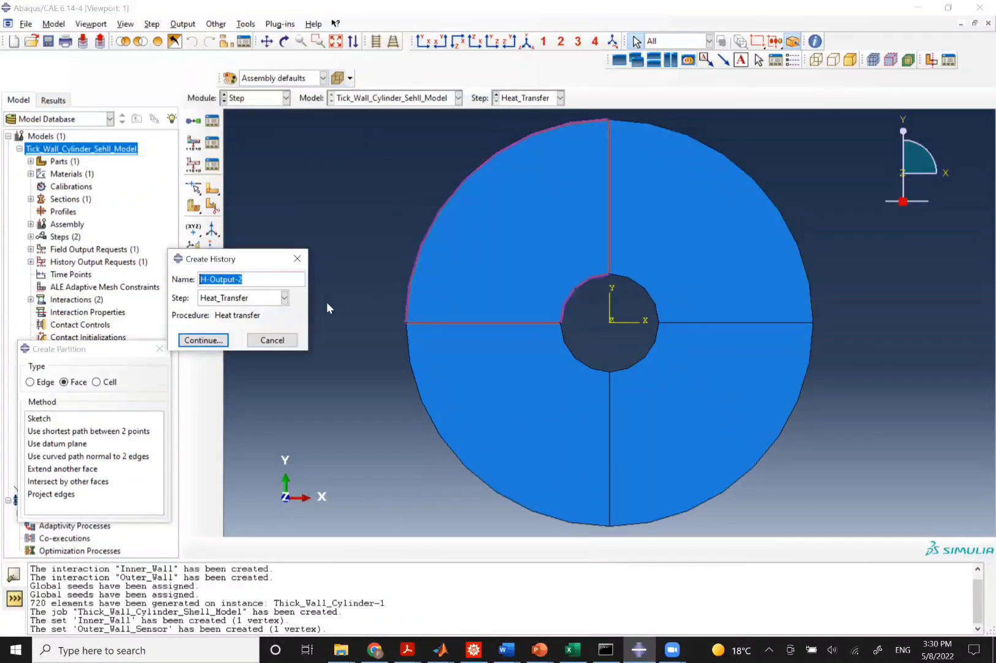
pyautogui.write('Outer_Wall_Sensor')
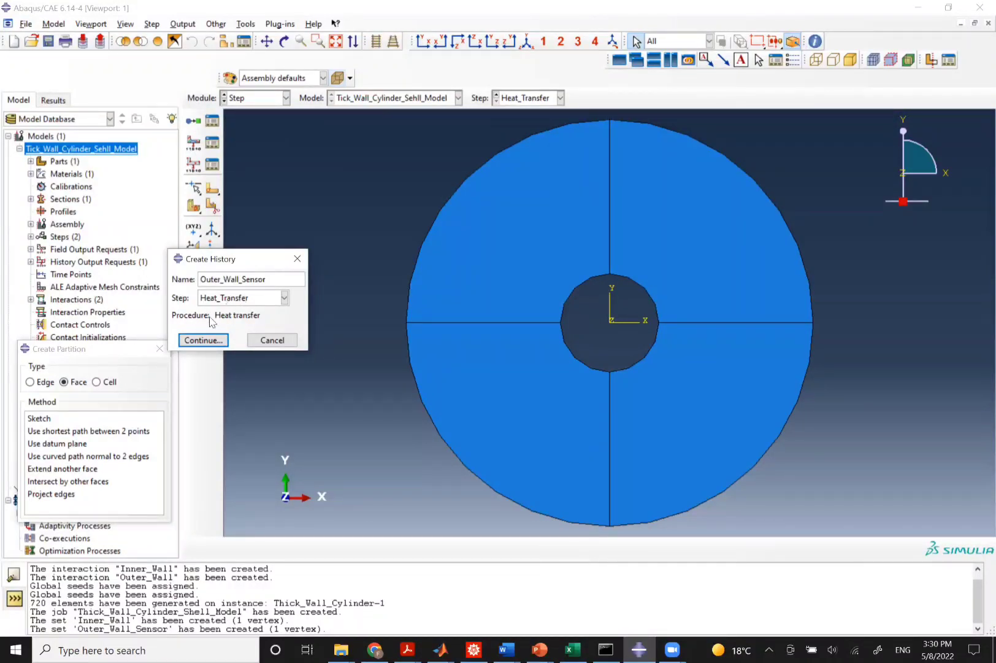
pyautogui.click(205, 339)
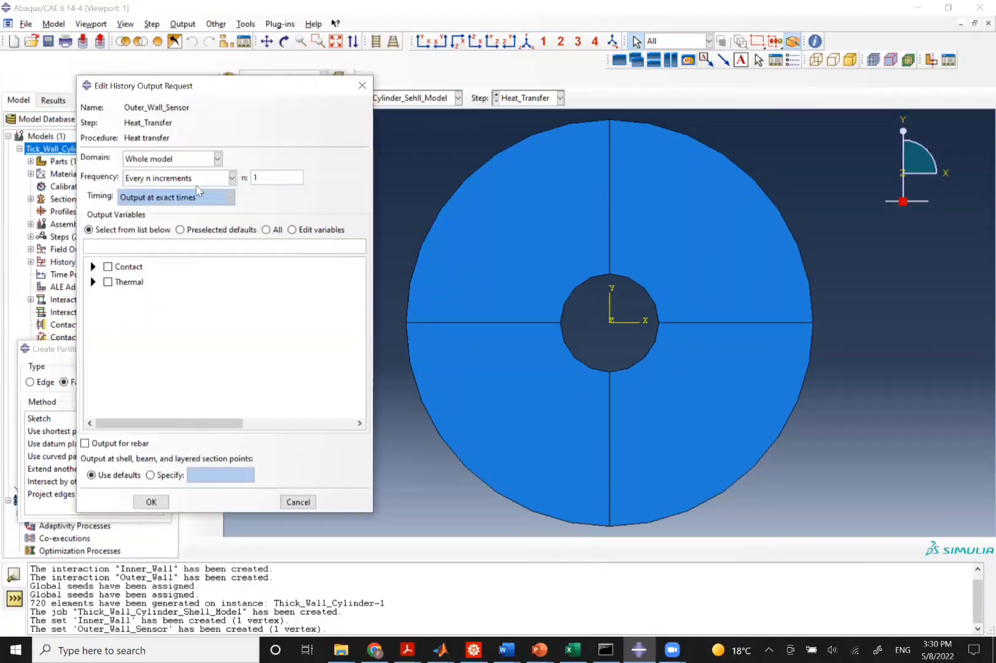
pyautogui.click(178, 158)
pyautogui.click(166, 185)
pyautogui.click(267, 158)
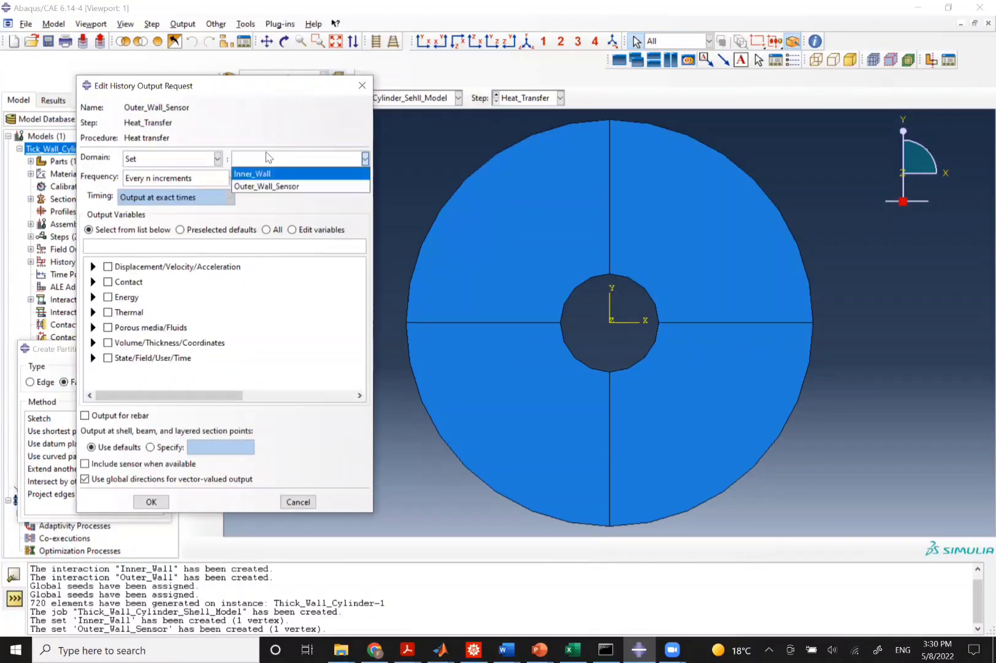
pyautogui.click(248, 186)
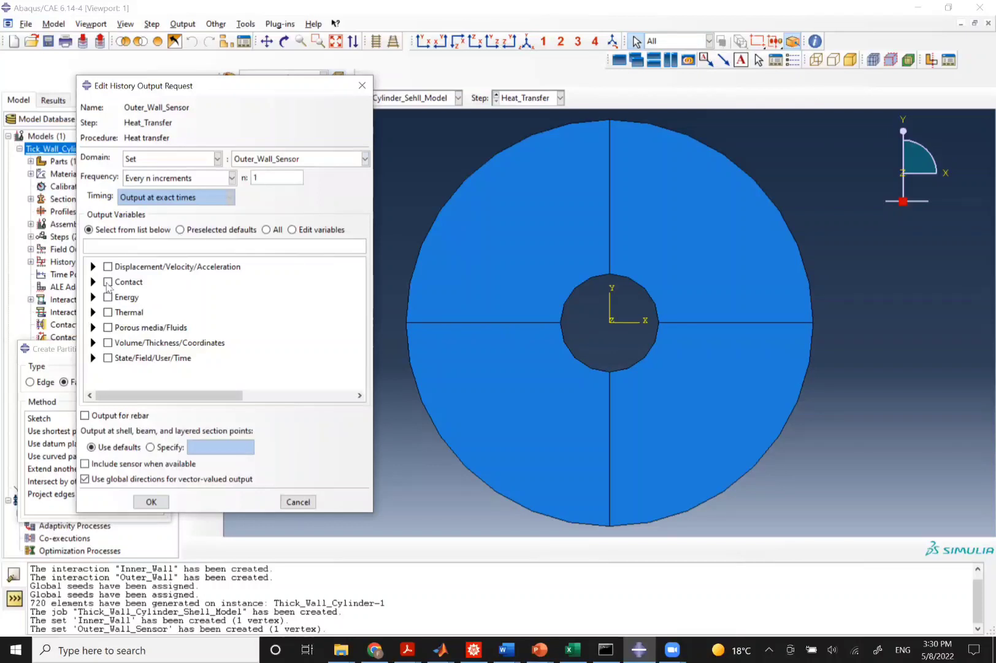
pyautogui.click(94, 311)
pyautogui.click(124, 324)
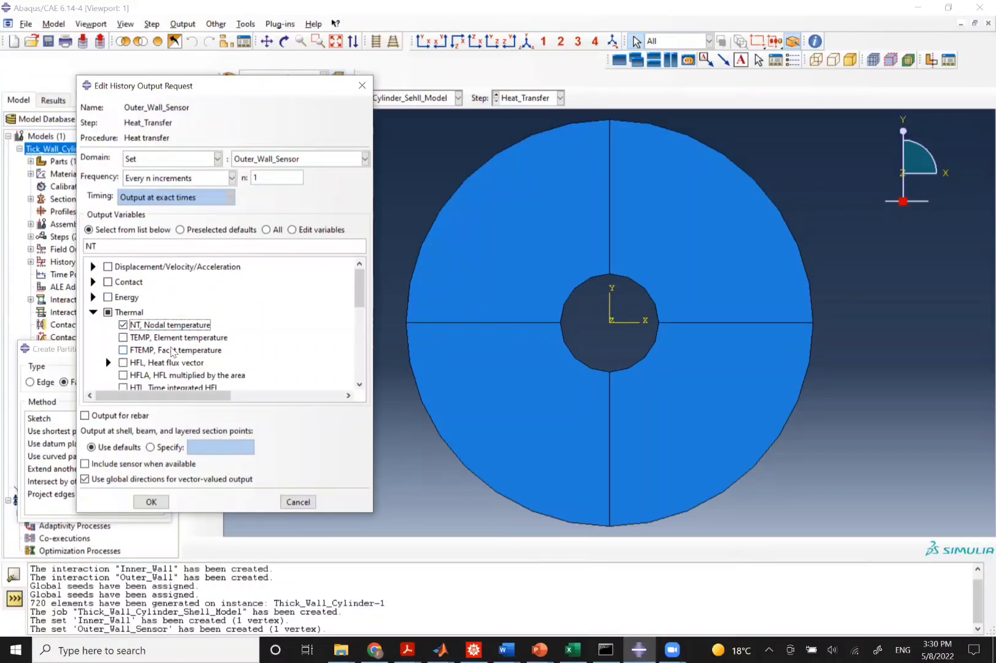
pyautogui.click(150, 501)
# In the Job module, data-check and submit the Thick_Wall_Cylinder_Shell_Model job, allowing its existing files to be overwritten.
pyautogui.click(286, 98)
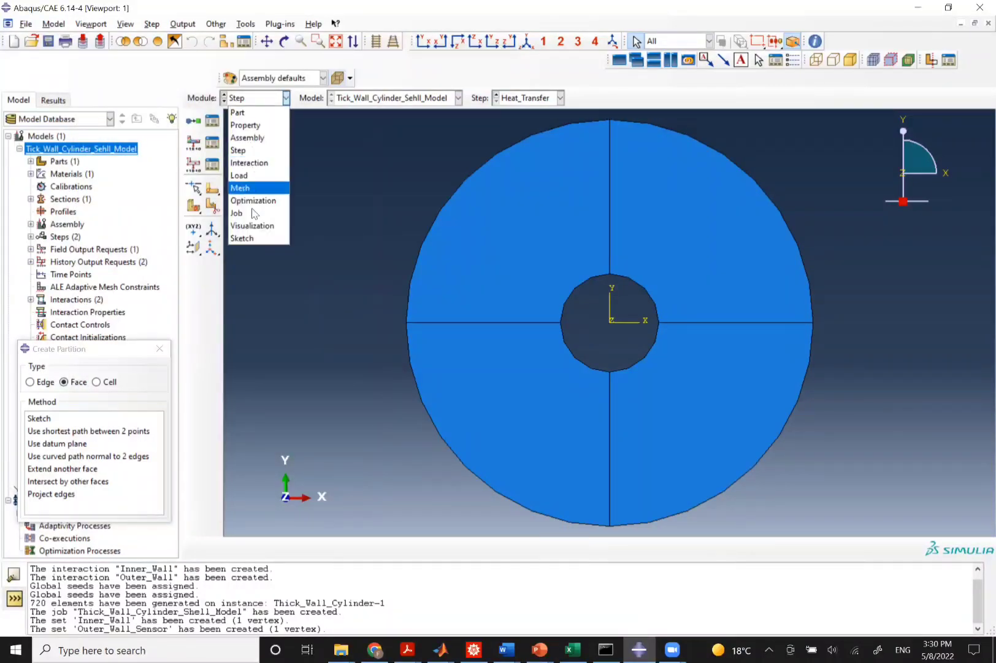
pyautogui.click(253, 213)
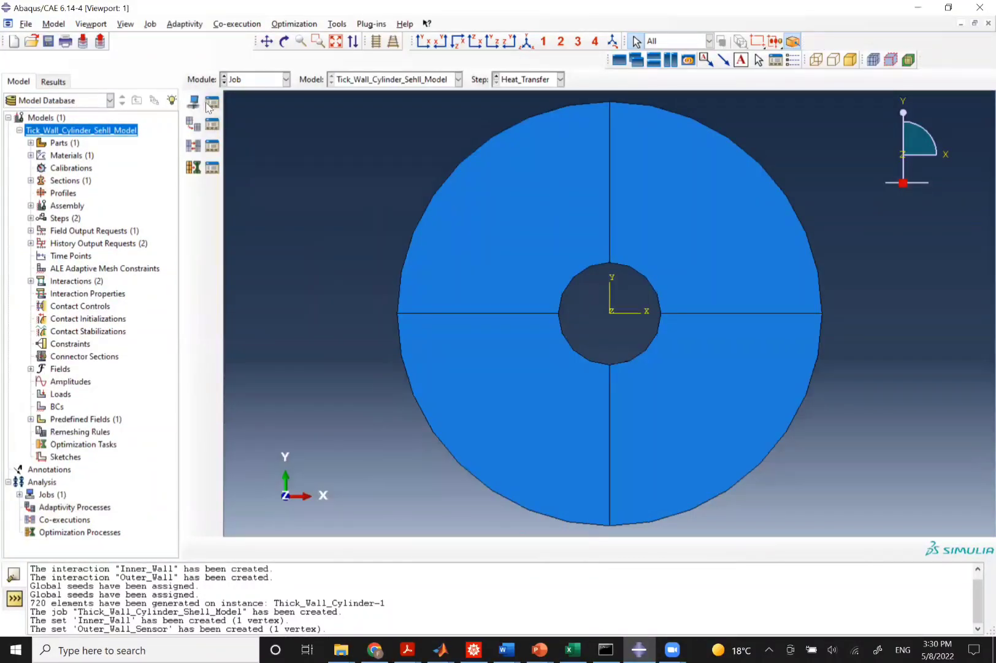
pyautogui.click(210, 104)
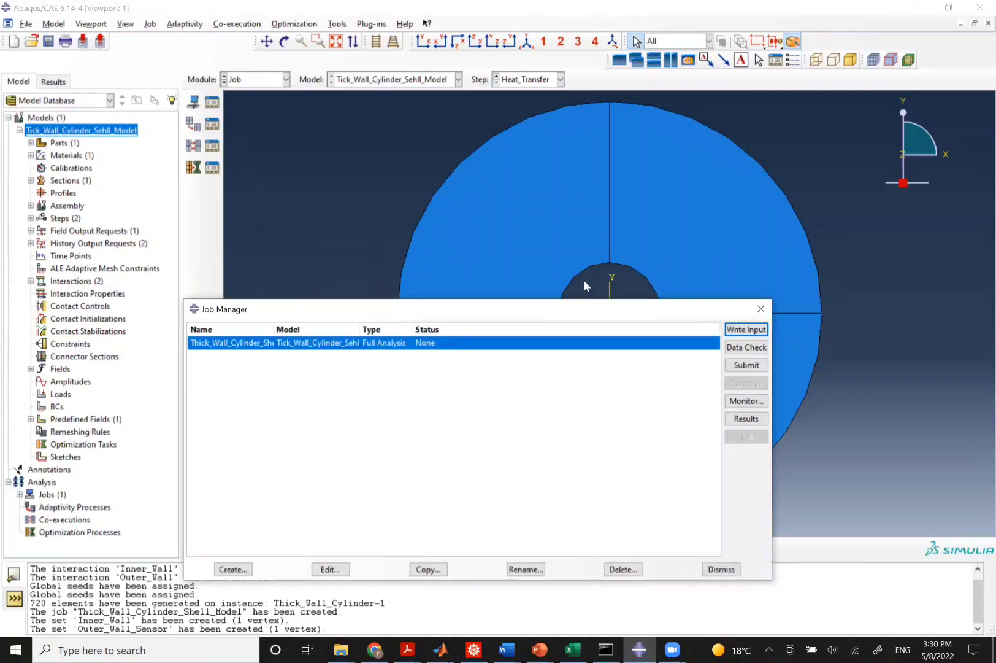
pyautogui.click(746, 347)
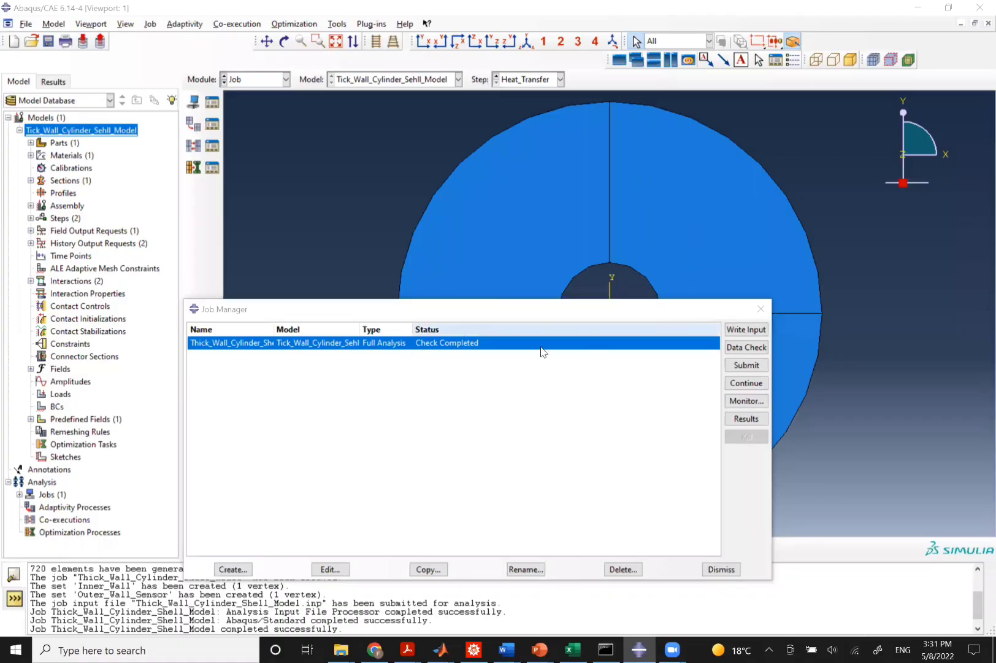
pyautogui.click(747, 364)
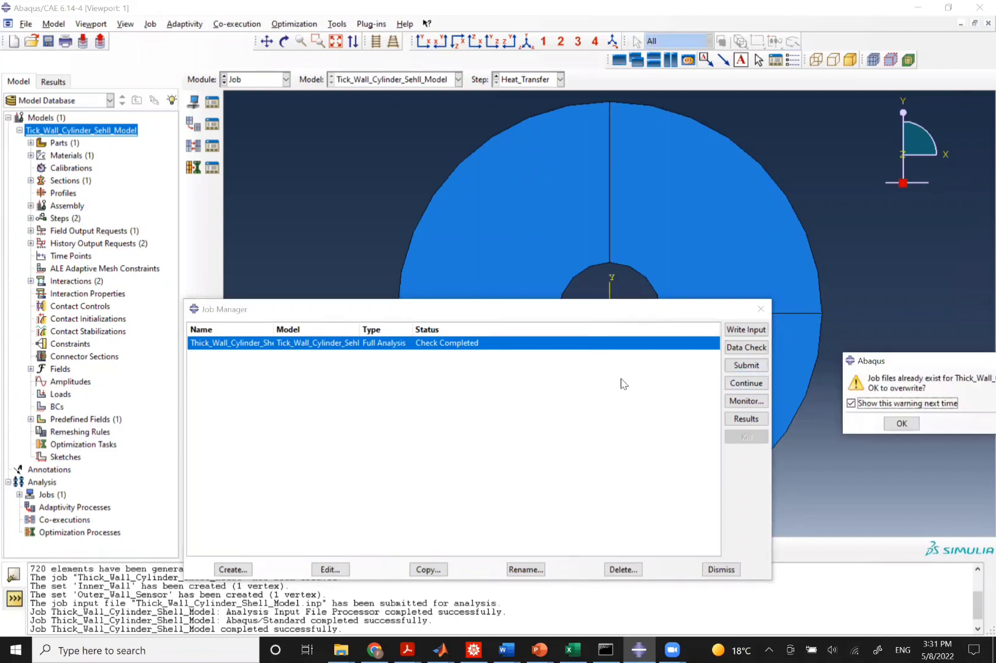
pyautogui.click(907, 419)
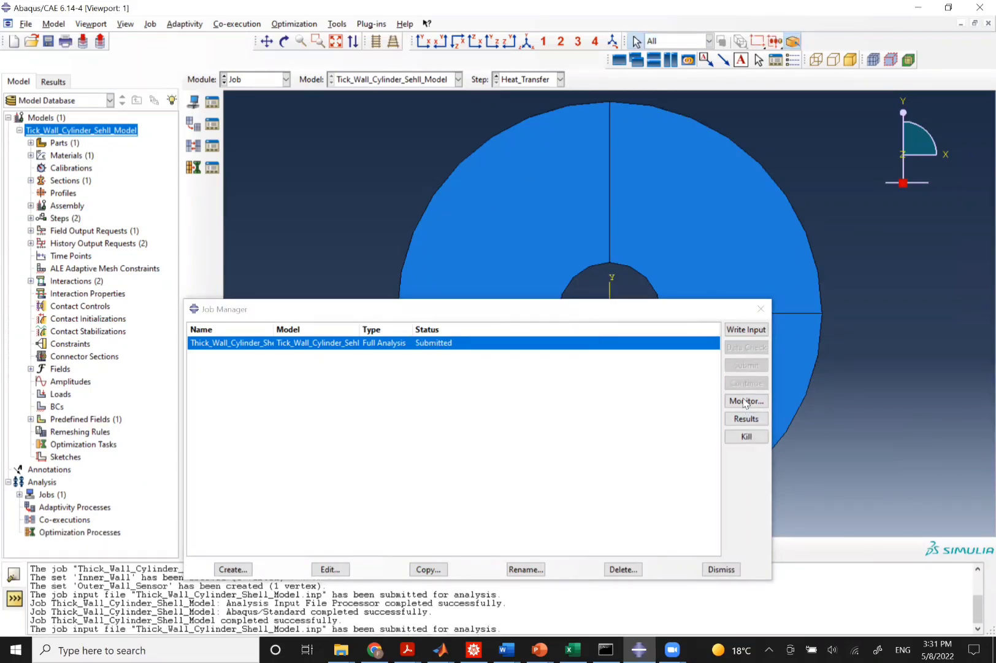
# Open the job monitor, enlarge its window, and review the log, errors, warnings and increment progress.
pyautogui.click(745, 401)
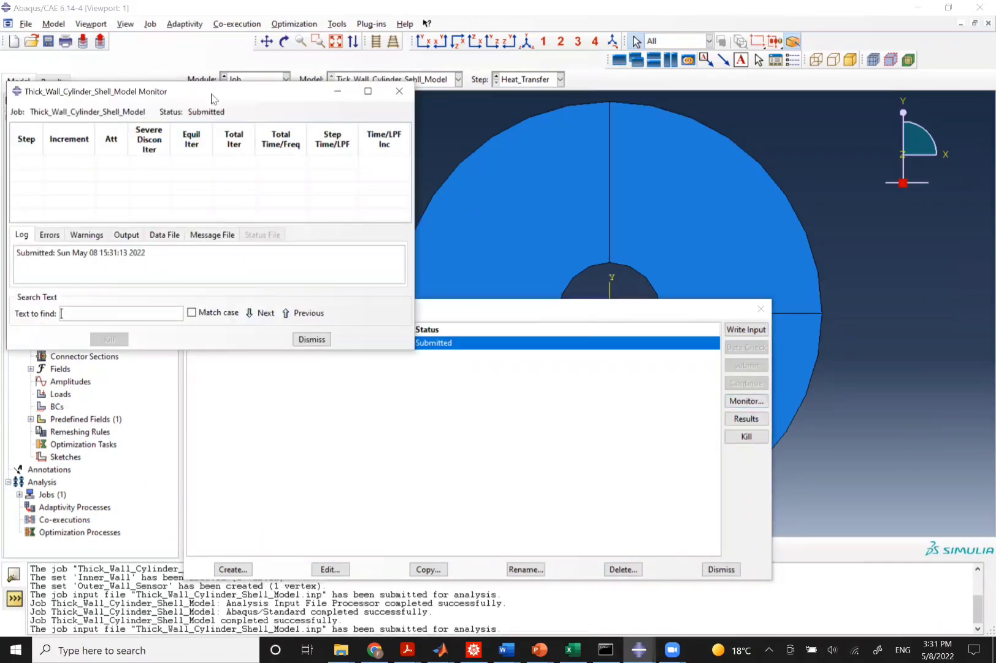
pyautogui.moveTo(212, 98); pyautogui.dragTo(451, 123)
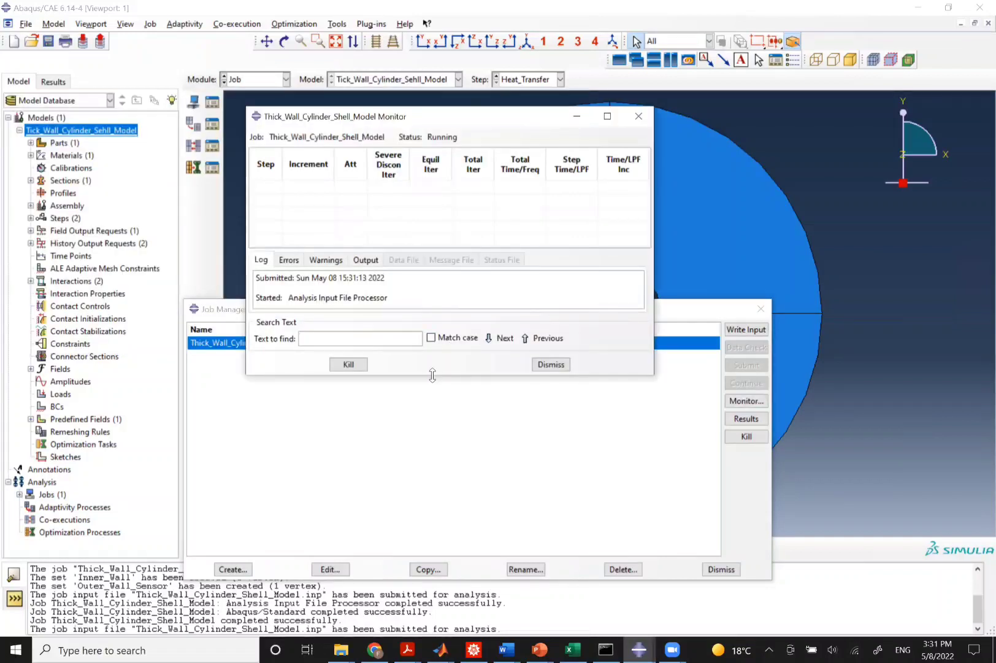
pyautogui.moveTo(433, 375); pyautogui.dragTo(413, 521)
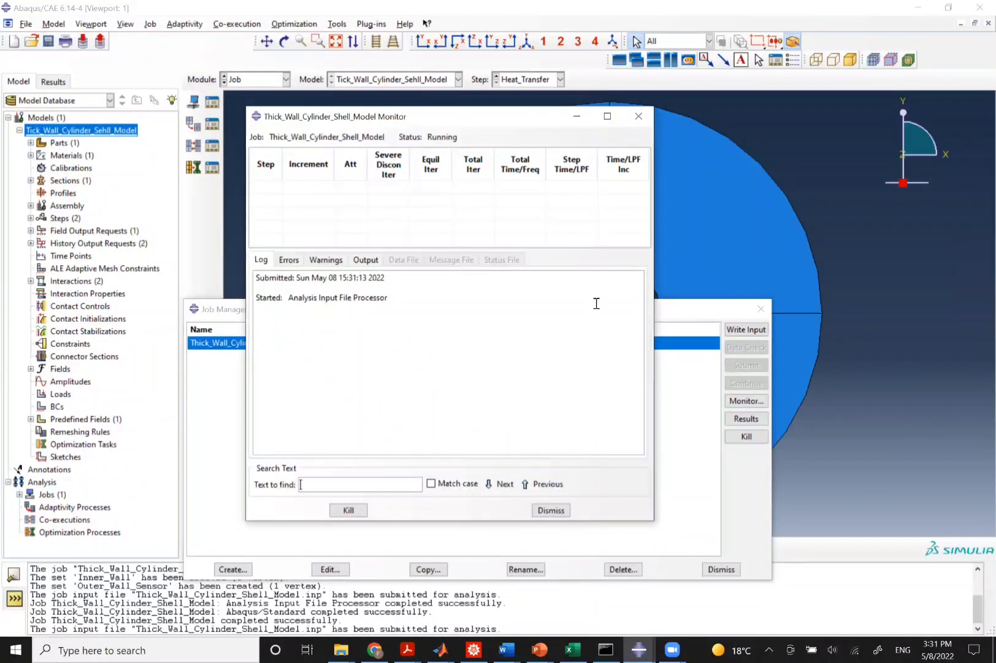
pyautogui.moveTo(655, 265); pyautogui.dragTo(823, 264)
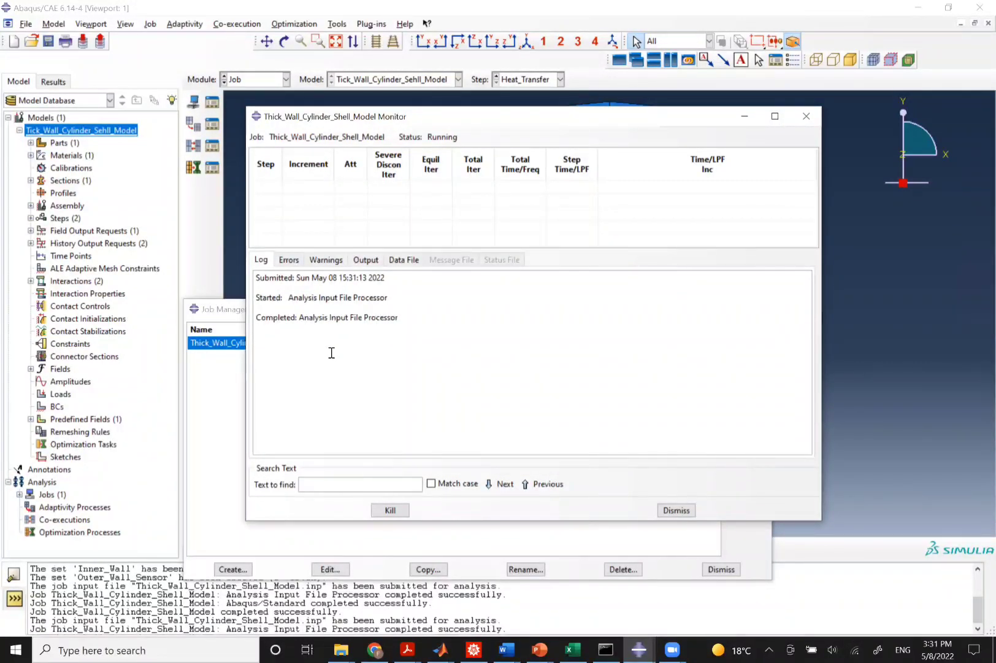
pyautogui.click(327, 260)
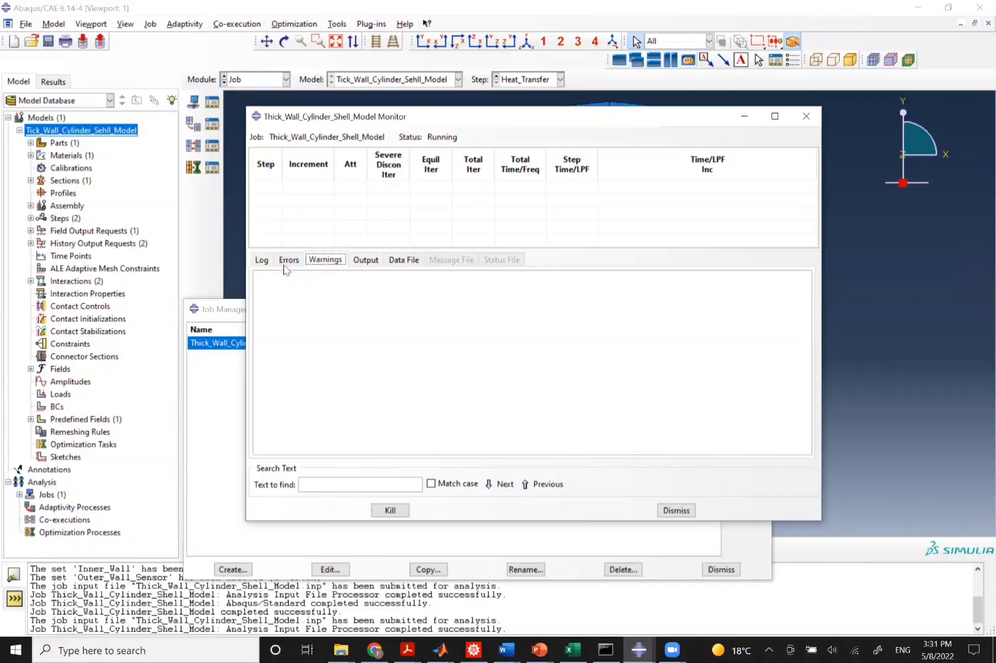
pyautogui.click(262, 260)
pyautogui.click(327, 260)
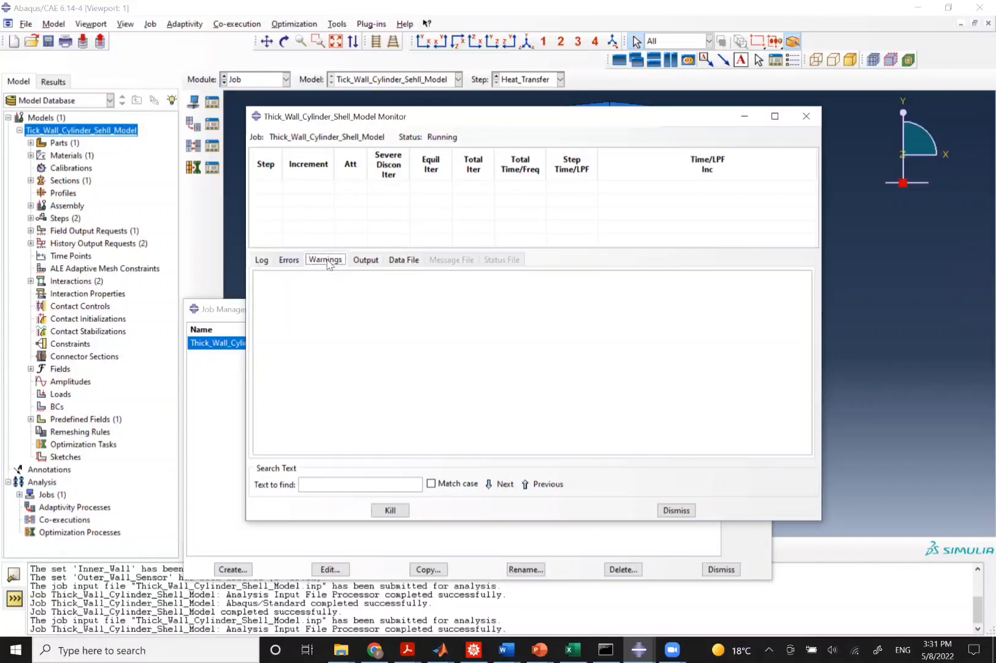
pyautogui.click(297, 262)
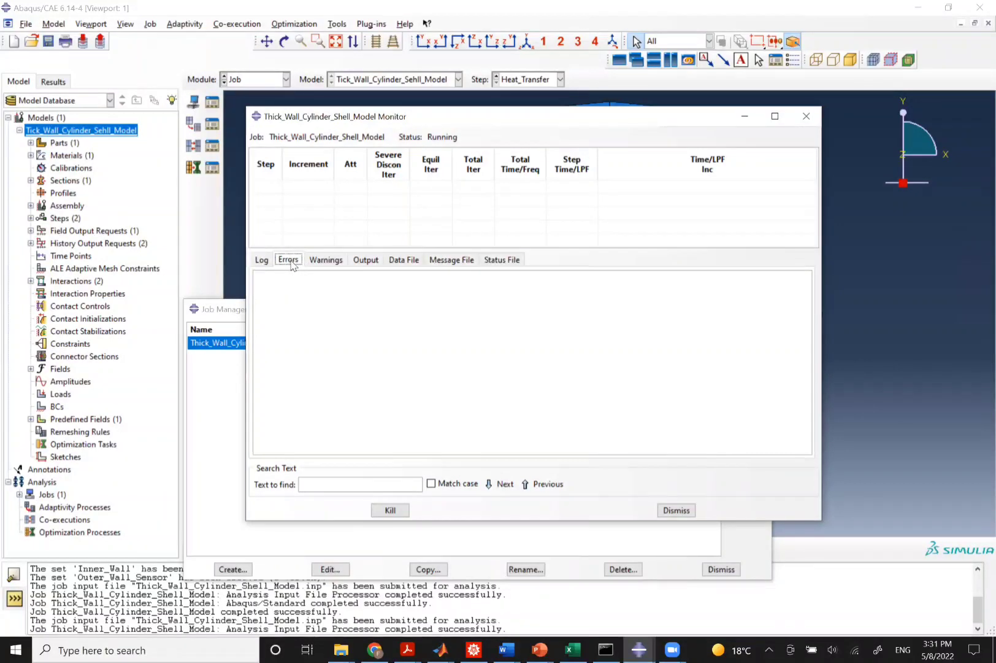
pyautogui.click(262, 263)
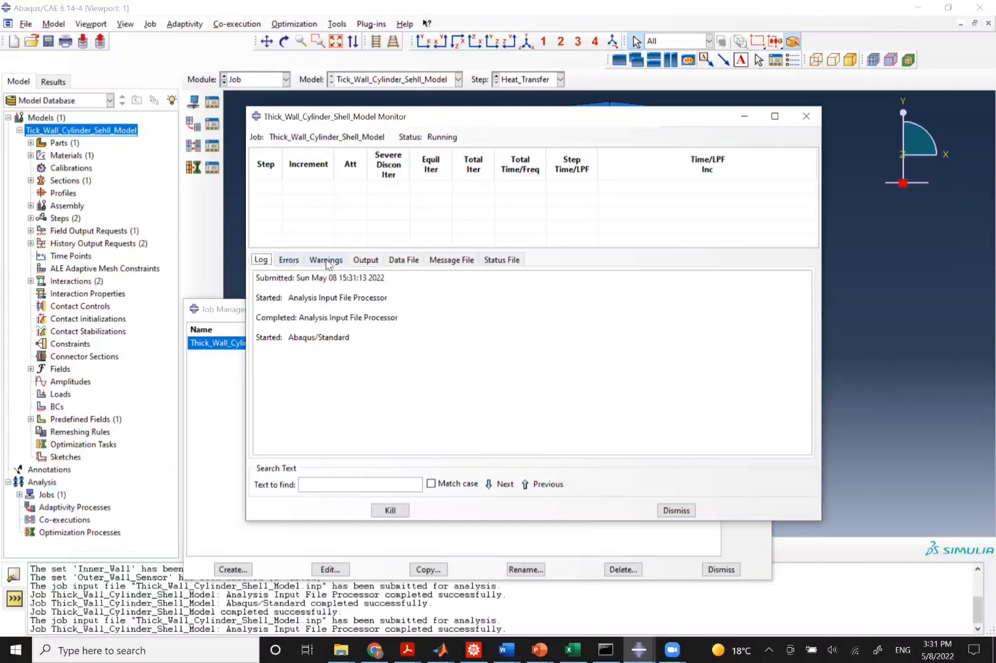
pyautogui.click(327, 261)
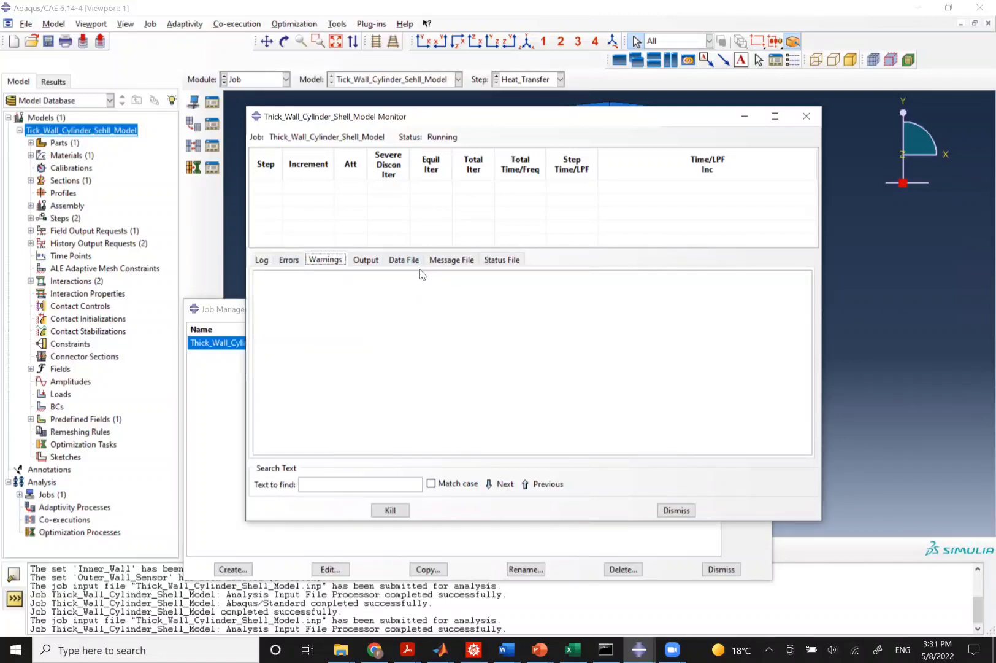
pyautogui.moveTo(591, 248); pyautogui.dragTo(565, 395)
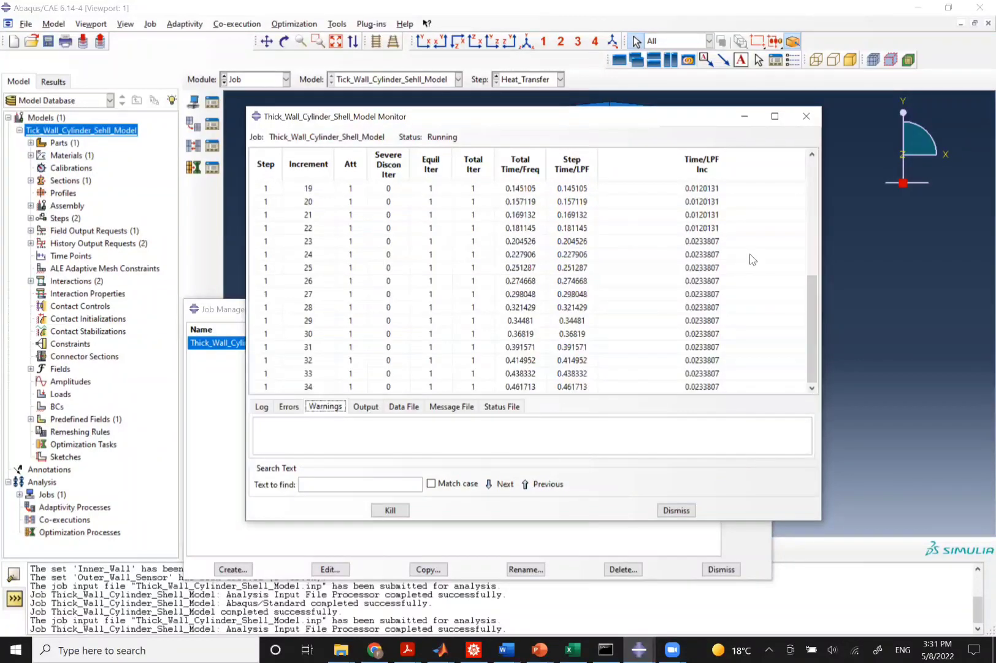
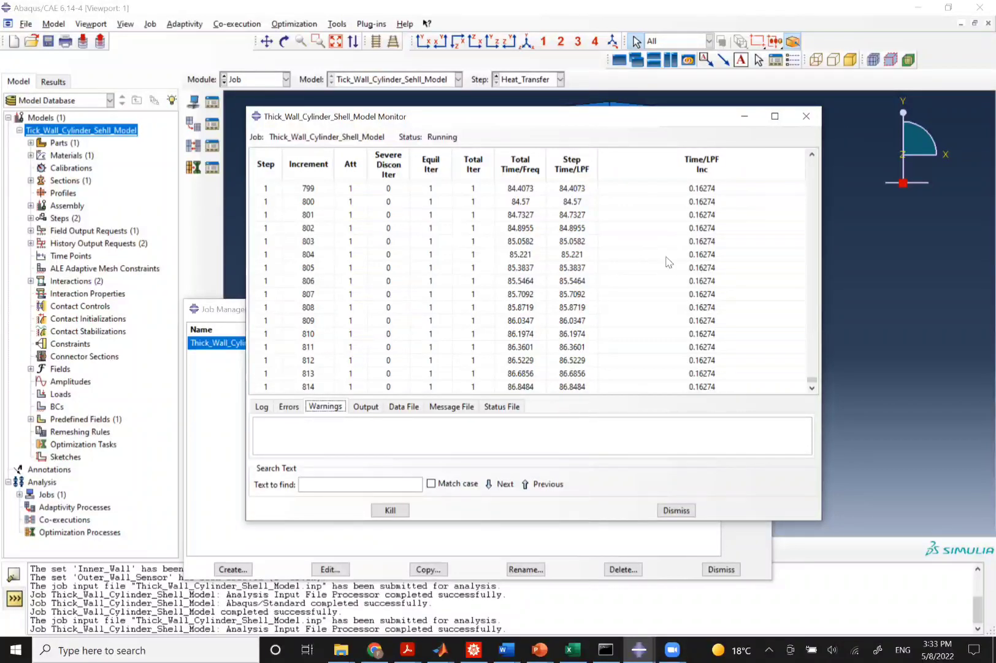
# Review the completed job's increment, attempt and time-increment table in the job monitor, then close the monitor.
pyautogui.click(853, 96)
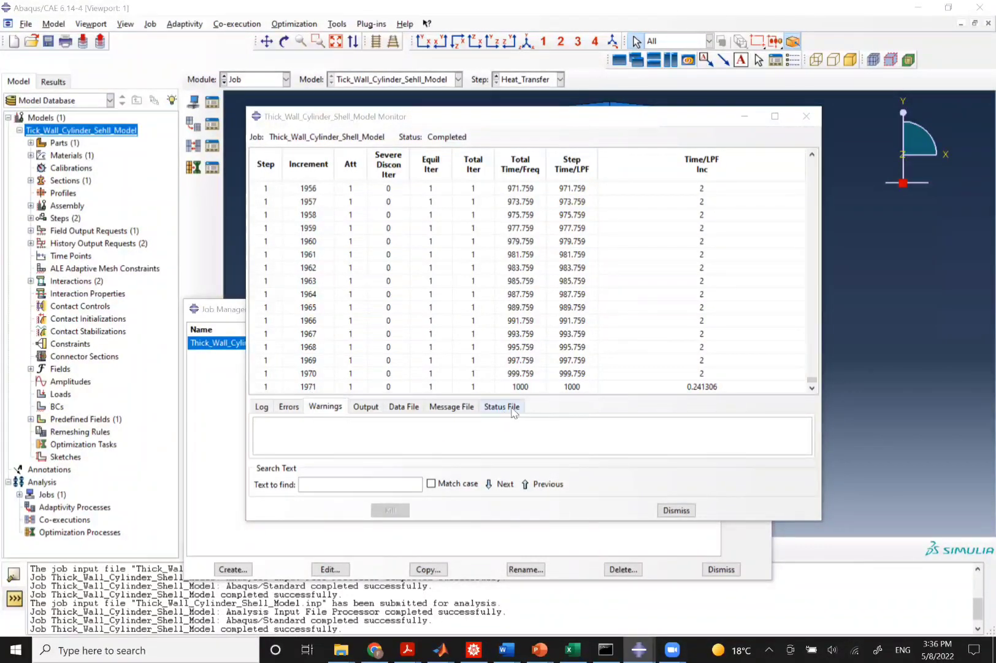
pyautogui.click(516, 387)
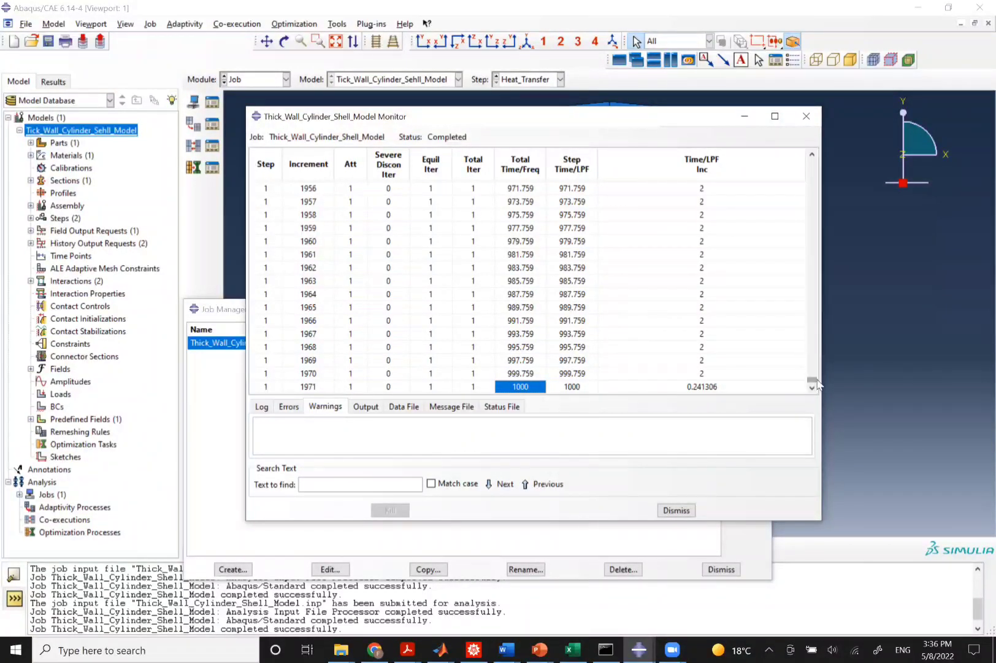
pyautogui.moveTo(812, 381); pyautogui.dragTo(810, 161)
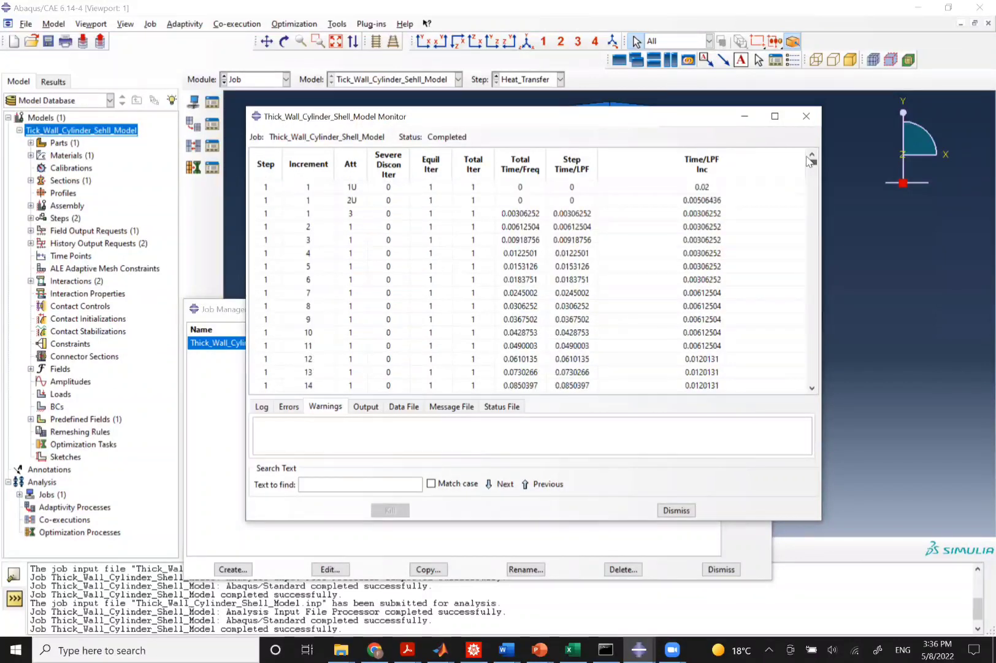
pyautogui.click(710, 187)
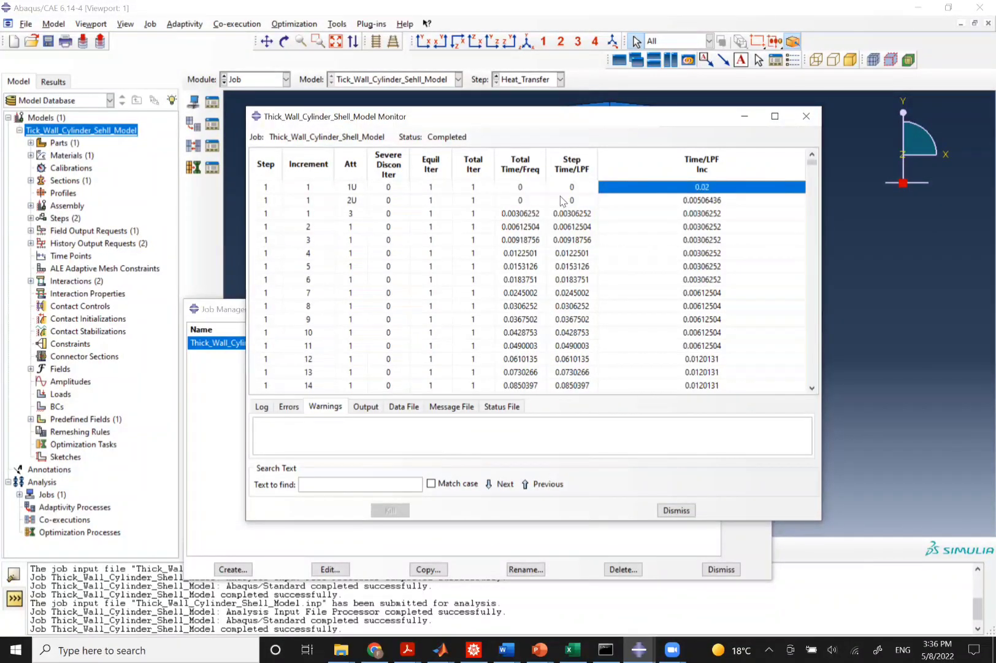
pyautogui.click(352, 188)
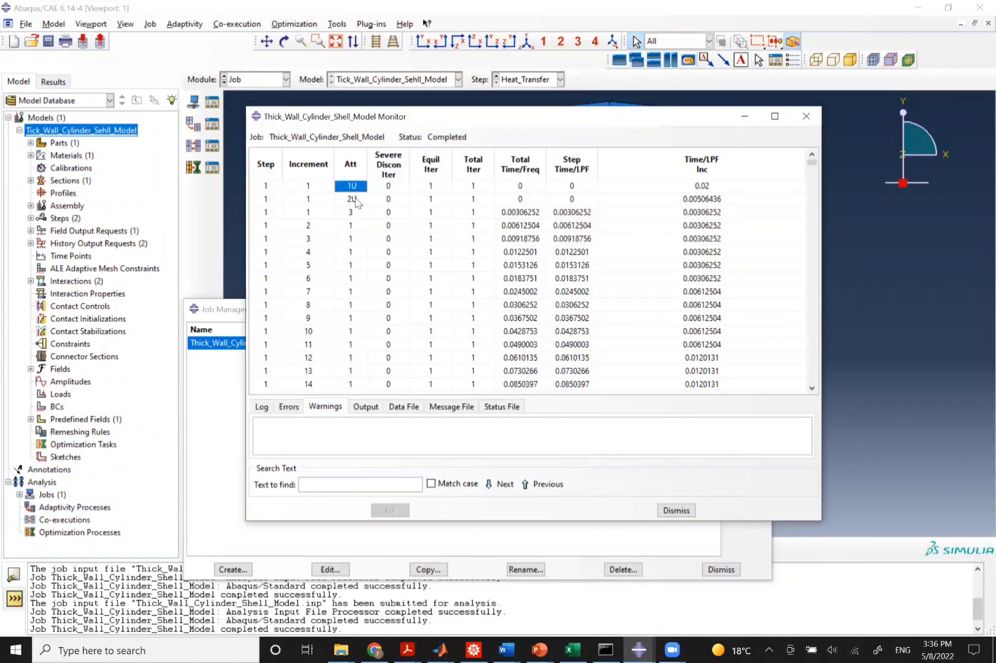
pyautogui.click(355, 200)
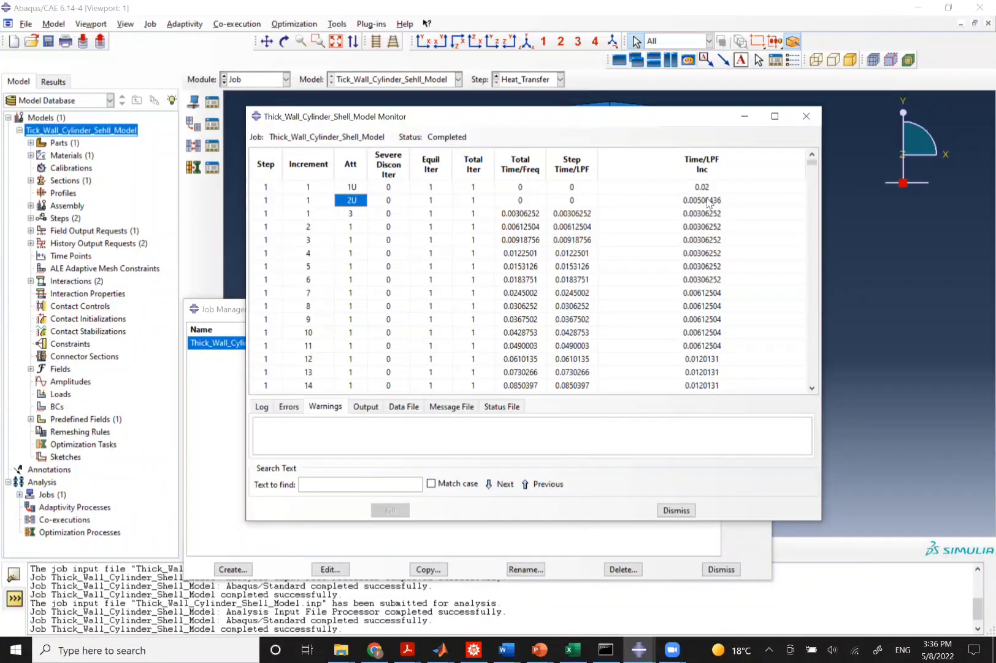
pyautogui.click(694, 203)
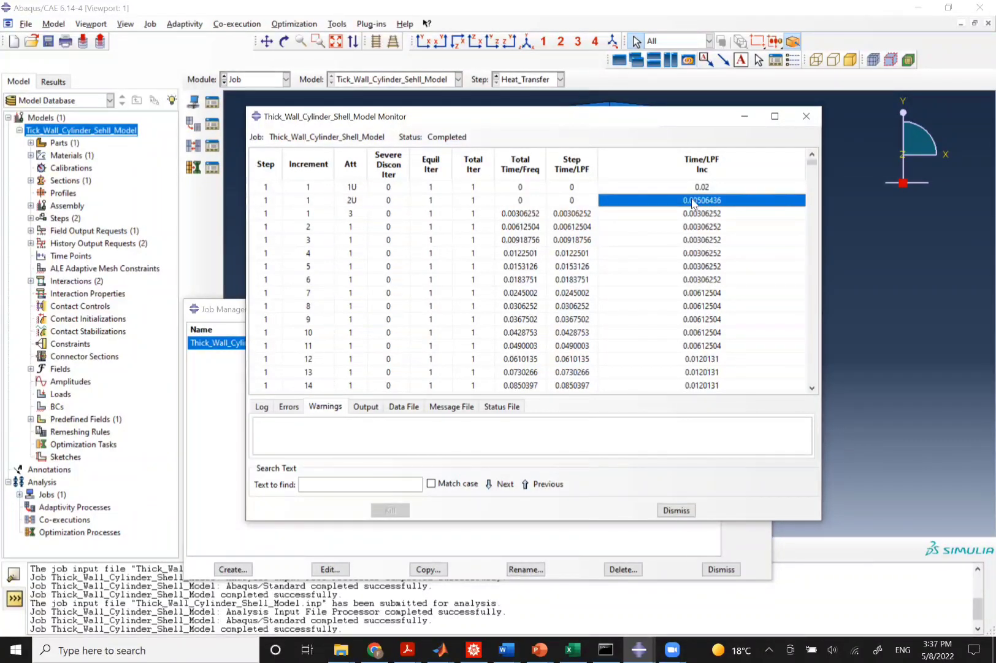
pyautogui.click(353, 201)
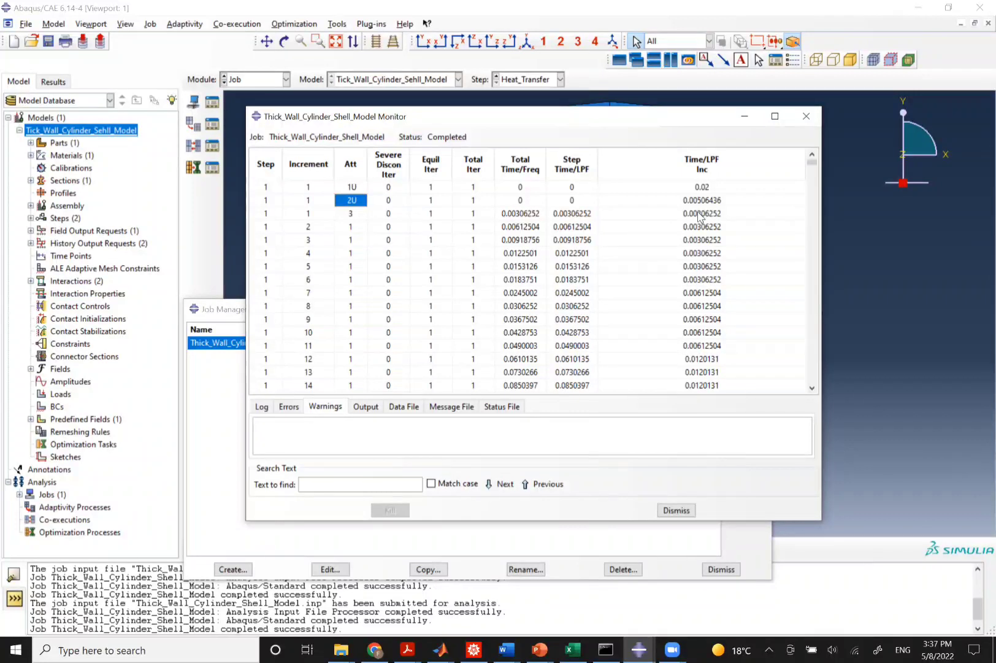
pyautogui.click(699, 201)
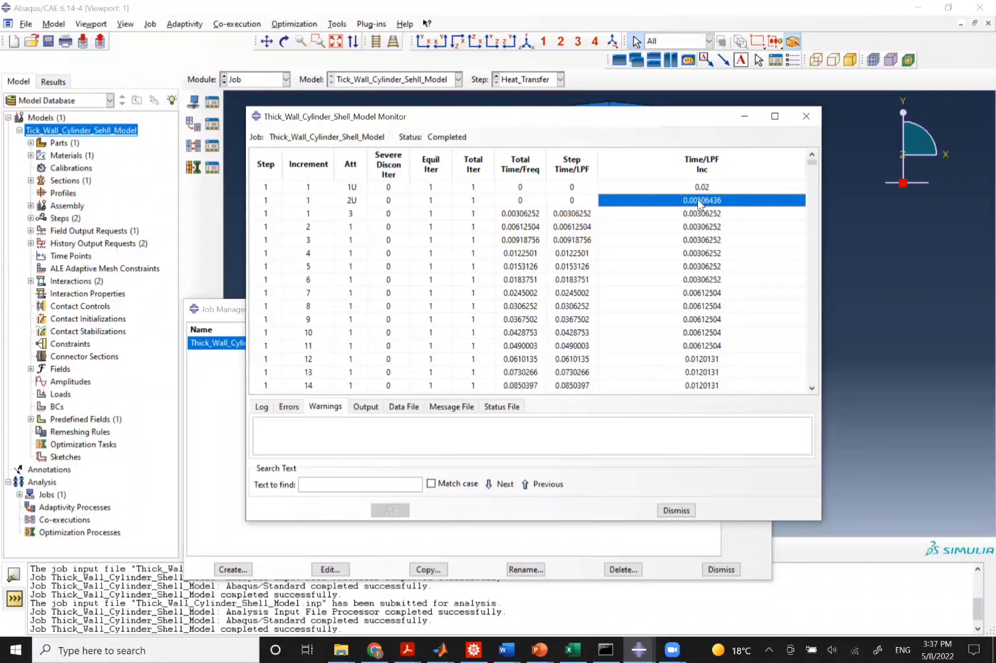
pyautogui.click(696, 188)
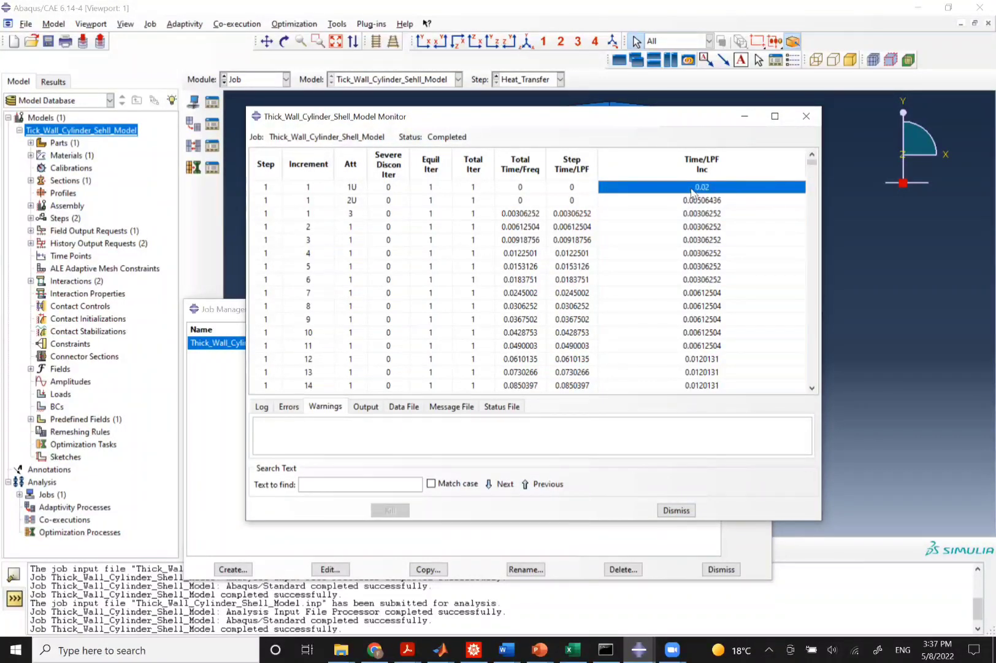
pyautogui.click(702, 200)
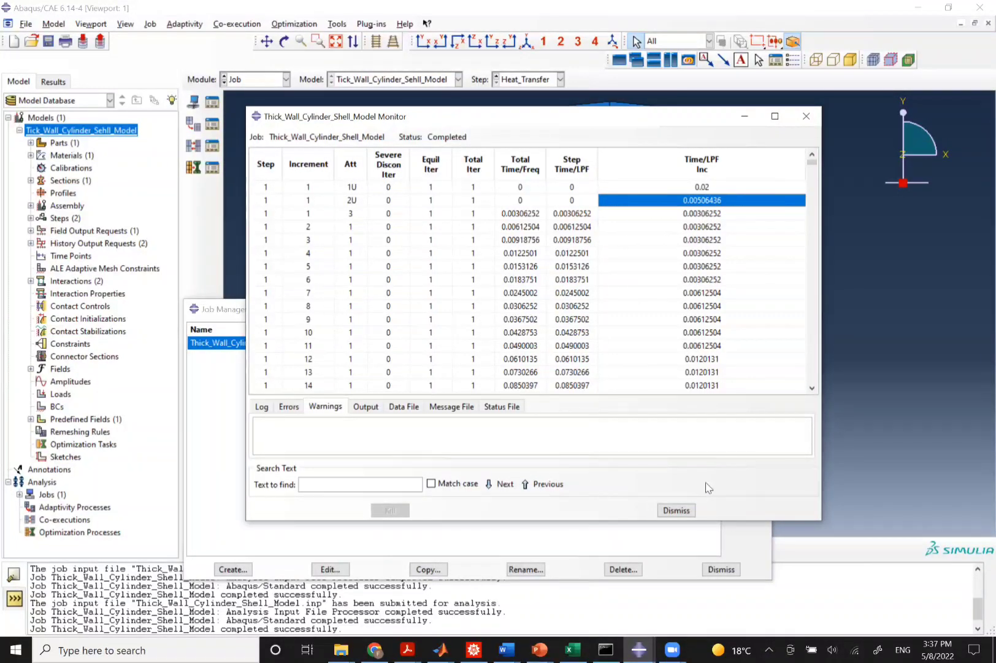
pyautogui.click(677, 510)
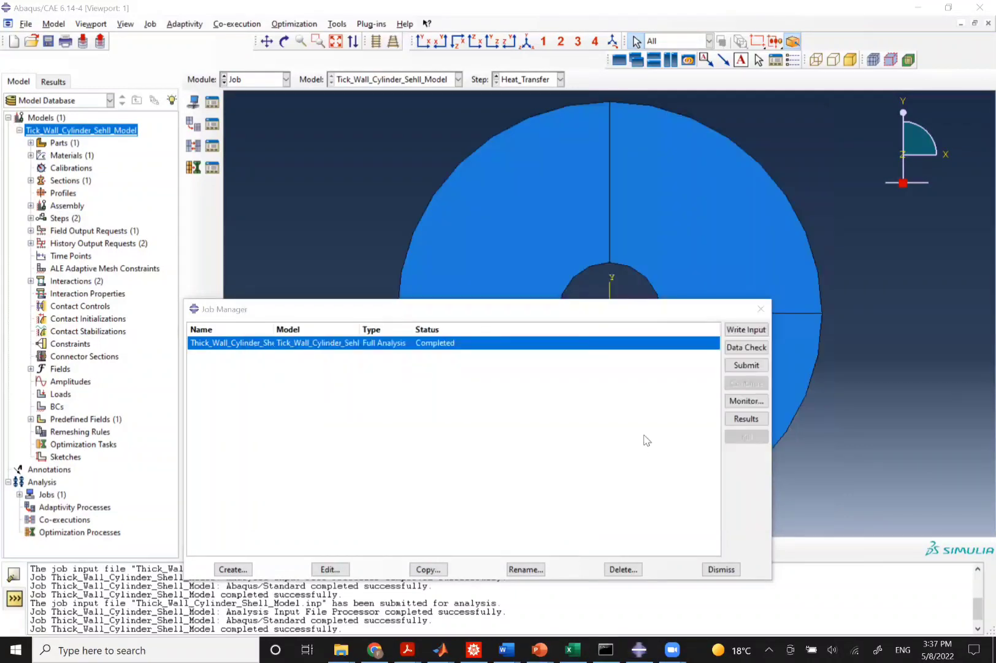
# Open the job's results and display the NT11 nodal temperature contour on the cylinder.
pyautogui.click(739, 418)
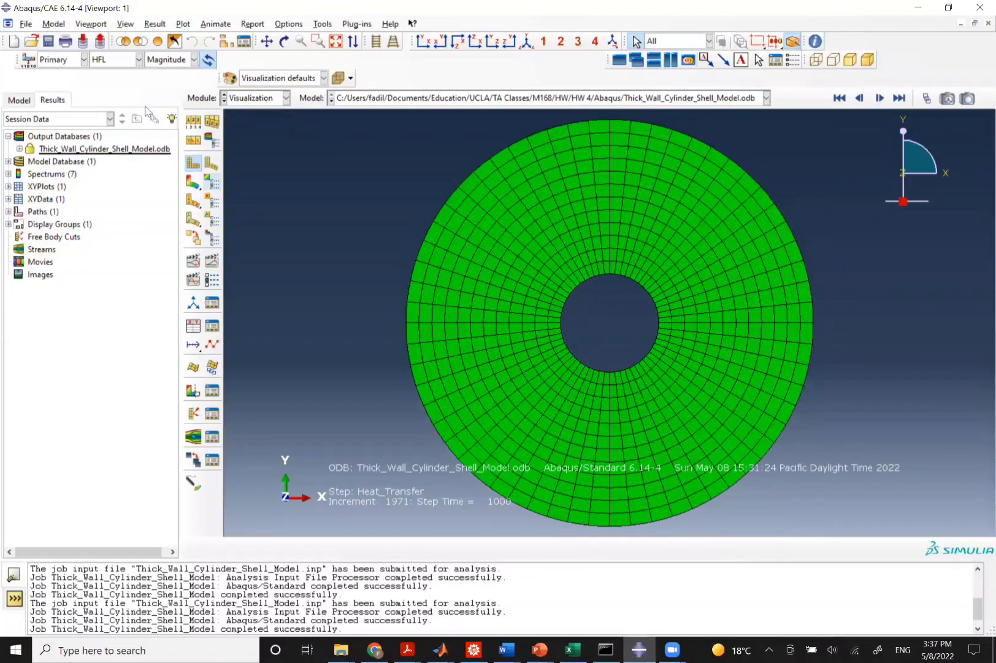
pyautogui.click(115, 60)
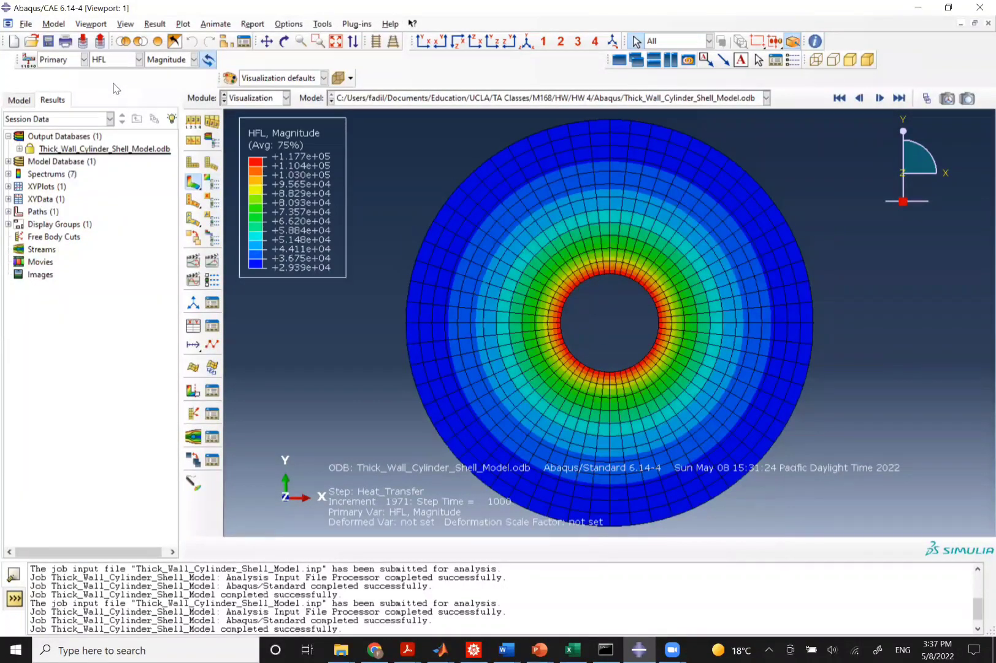
pyautogui.click(117, 60)
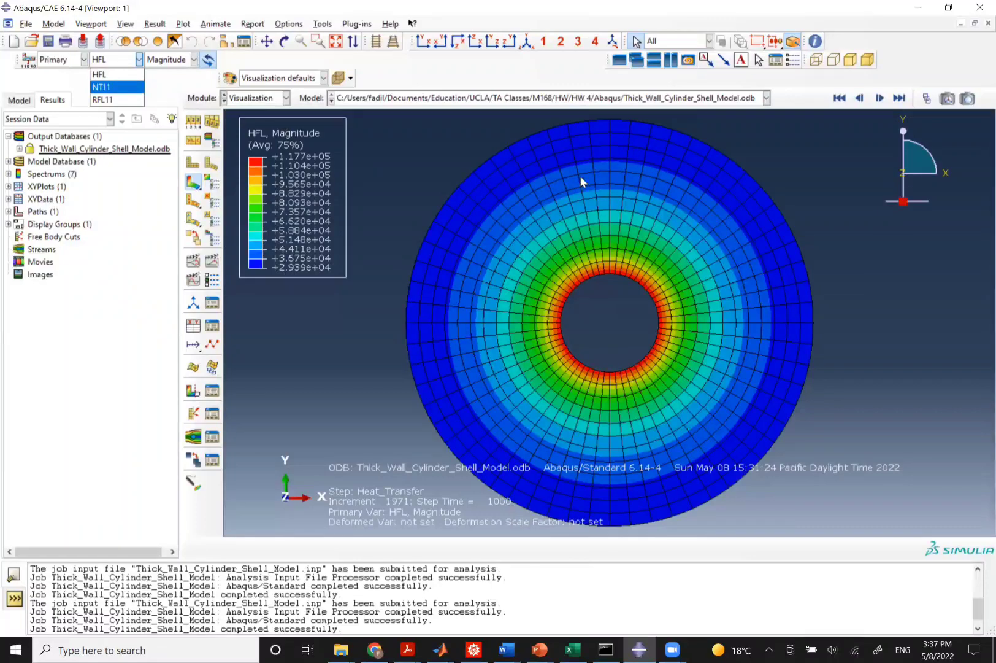
pyautogui.press('Return')
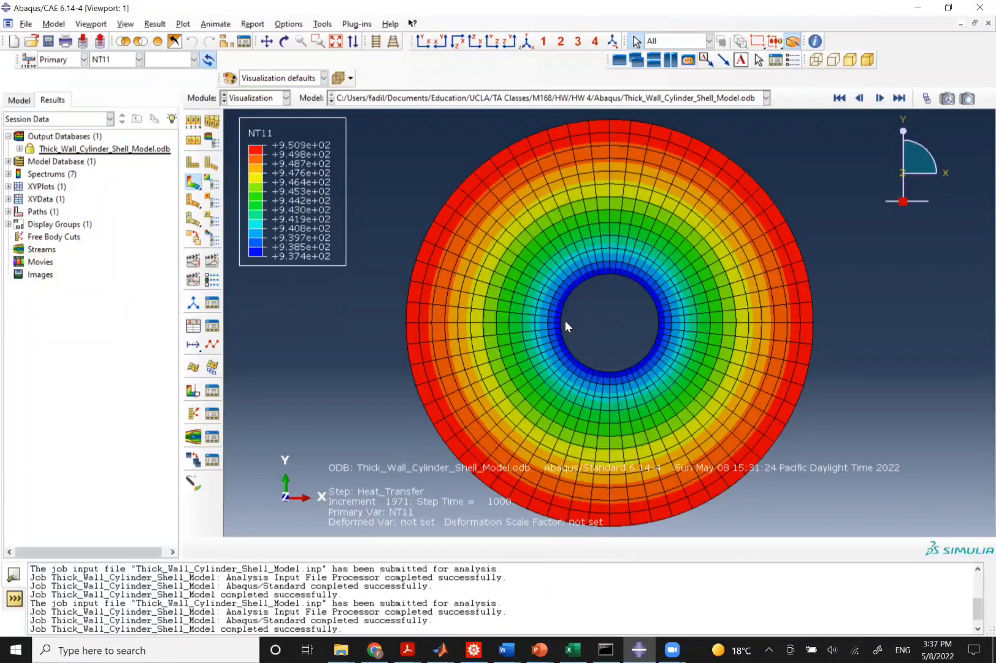
# Plot NT11 history output against time for both the INNER_WALL and OUTER_WALL_SENSOR nodes together.
pyautogui.click(194, 326)
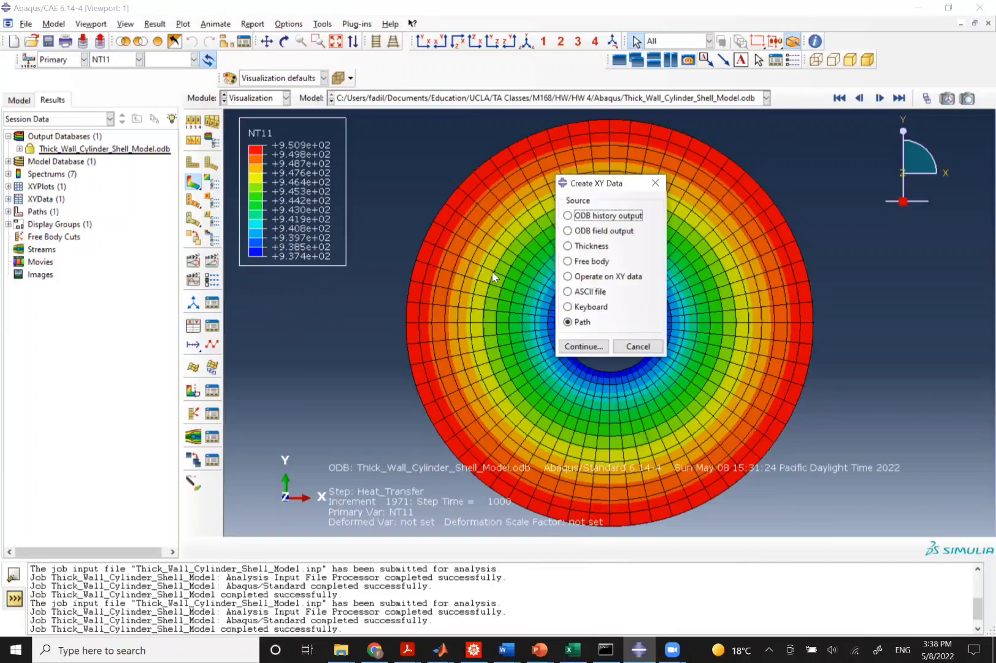
pyautogui.click(569, 215)
pyautogui.click(583, 345)
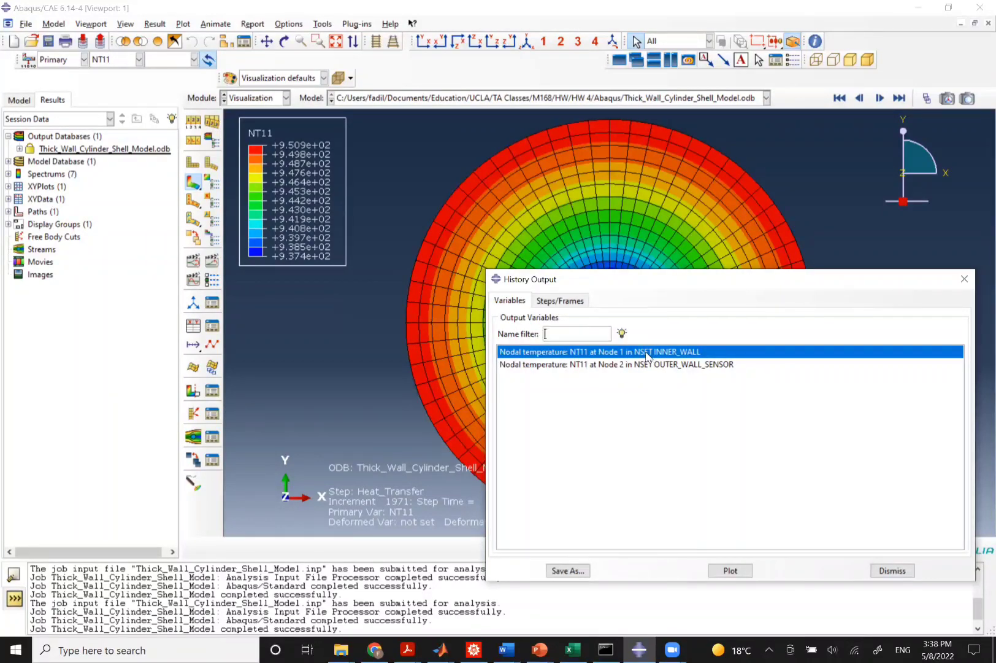
pyautogui.click(729, 570)
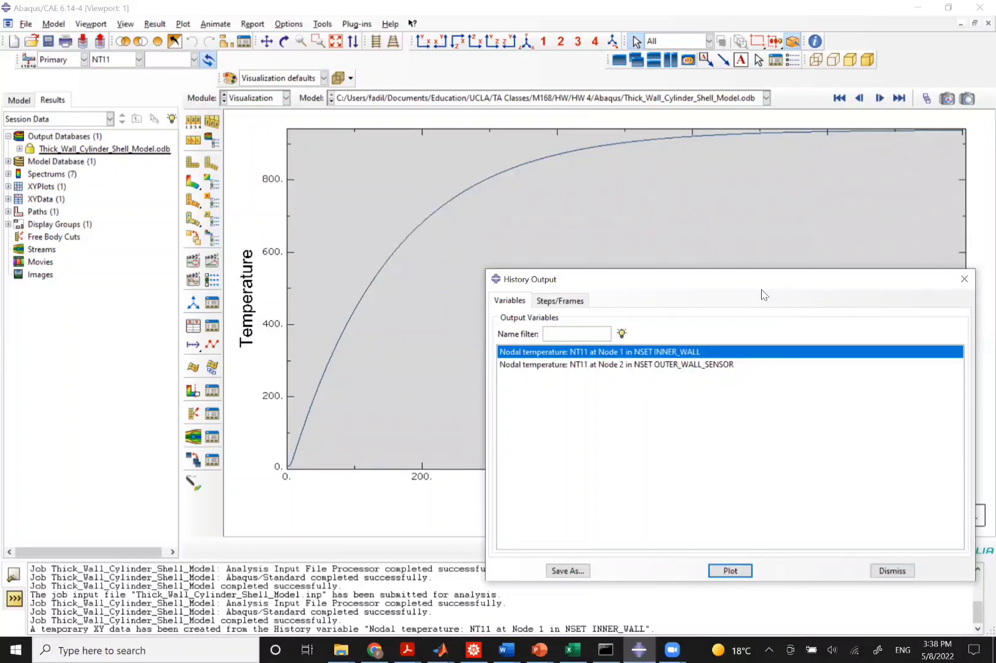
pyautogui.moveTo(750, 285); pyautogui.dragTo(587, 533)
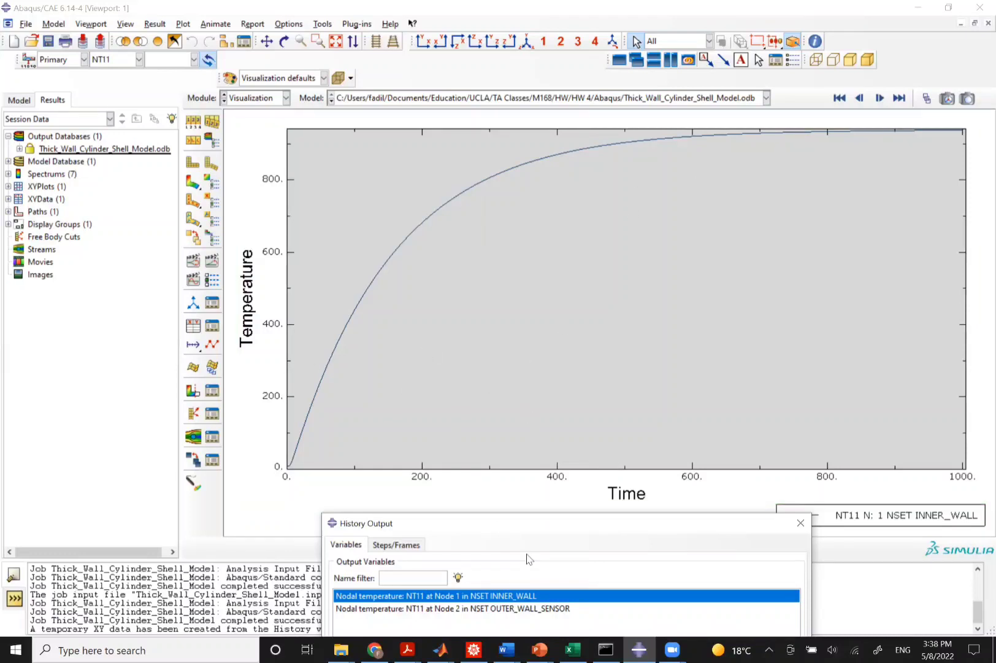
pyautogui.moveTo(528, 527); pyautogui.dragTo(606, 328)
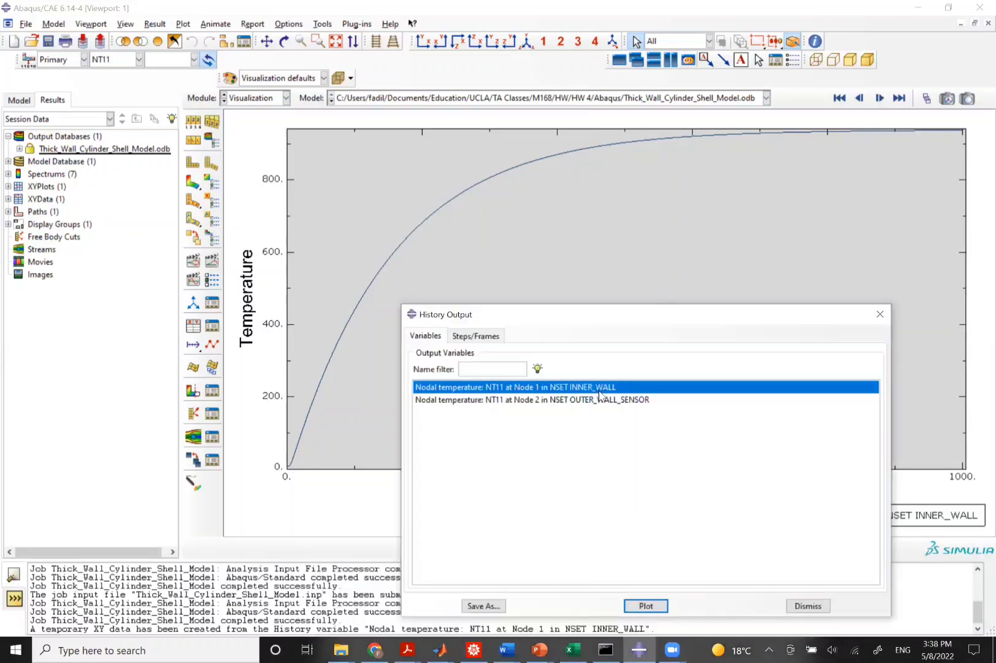
pyautogui.keyDown('shift'); pyautogui.click(601, 400); pyautogui.keyUp('shift')
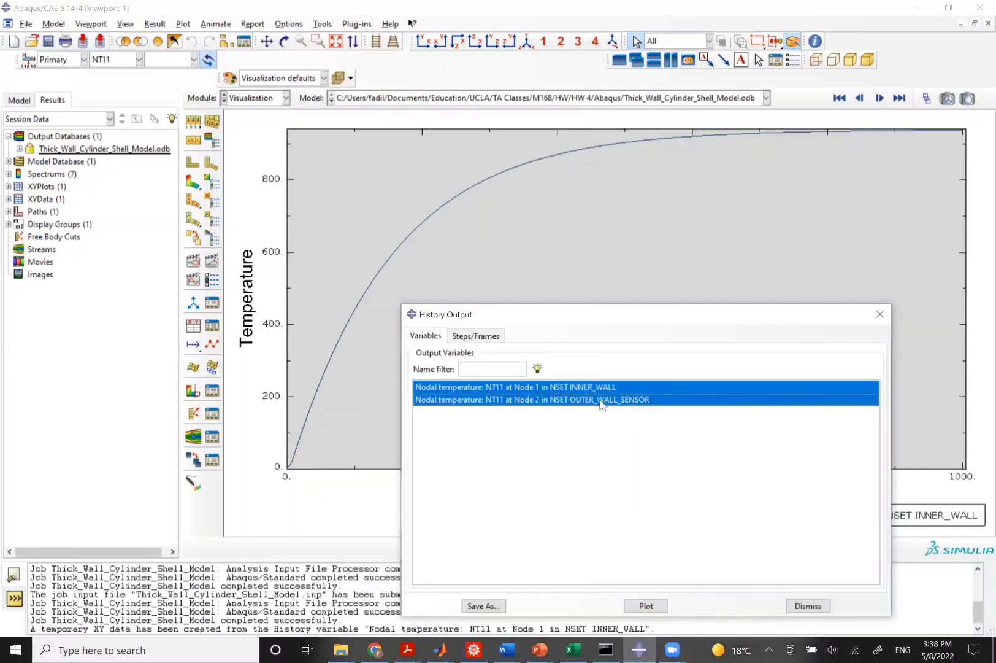
pyautogui.click(646, 606)
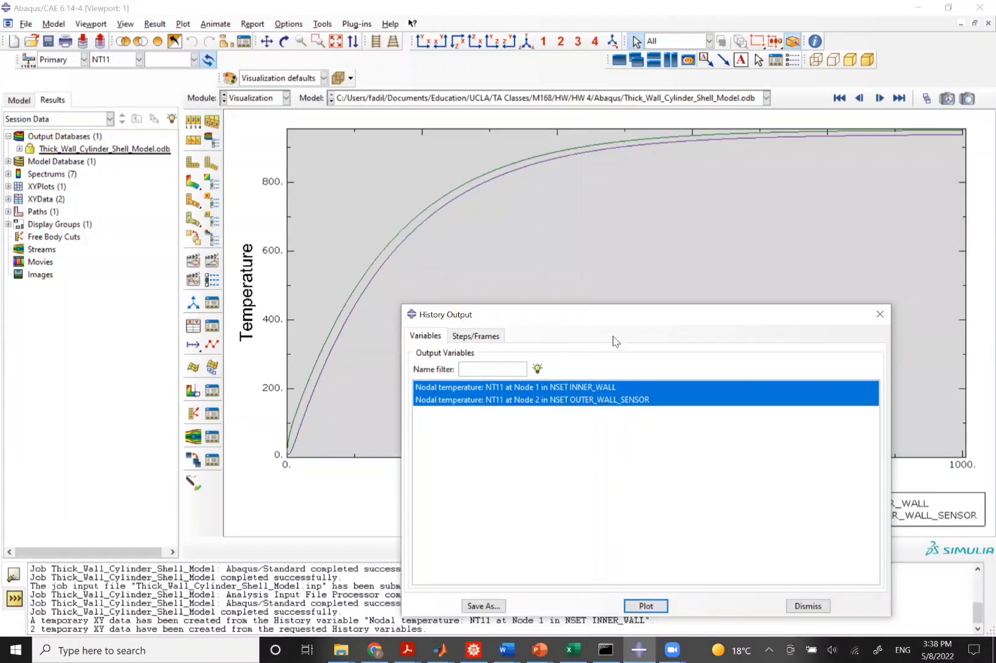
pyautogui.moveTo(613, 321); pyautogui.dragTo(475, 540)
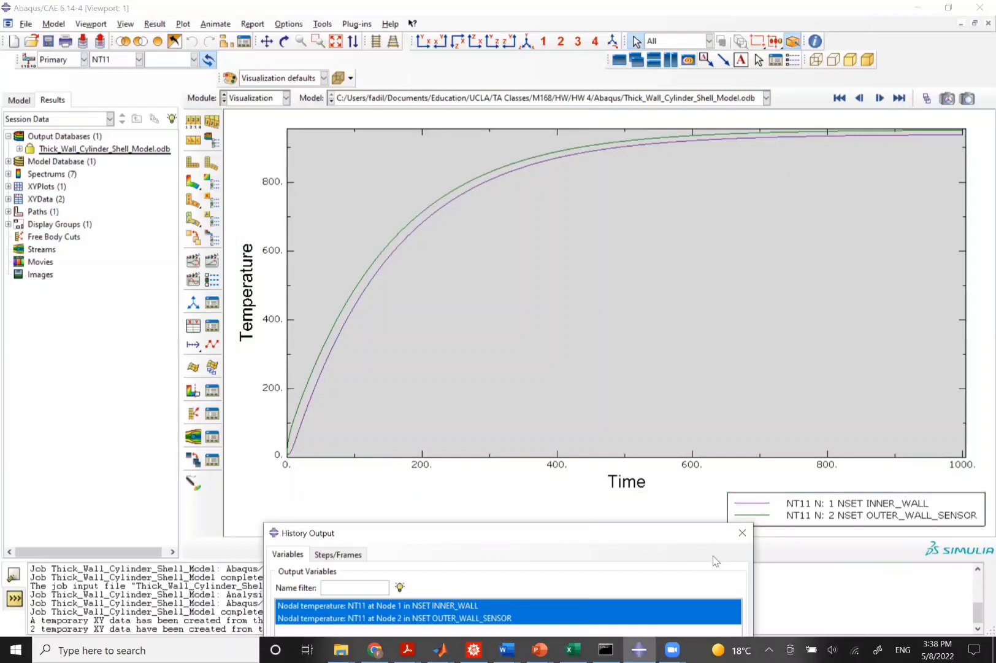
# Return to the NT11 temperature contour plot and move the history output dialog aside.
pyautogui.click(193, 182)
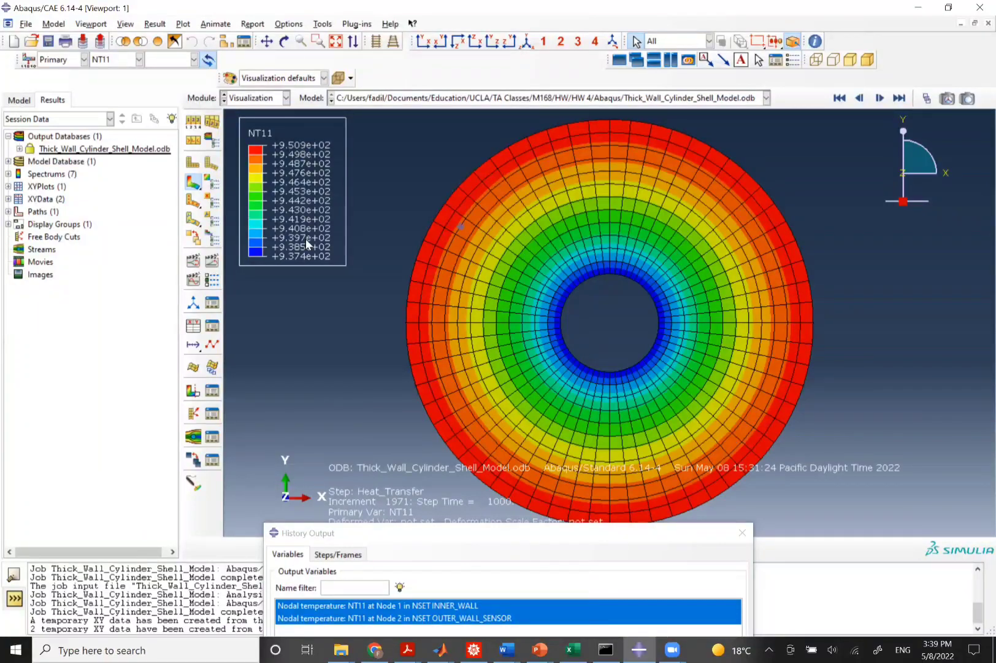
pyautogui.click(413, 534)
pyautogui.moveTo(411, 524); pyautogui.dragTo(402, 461)
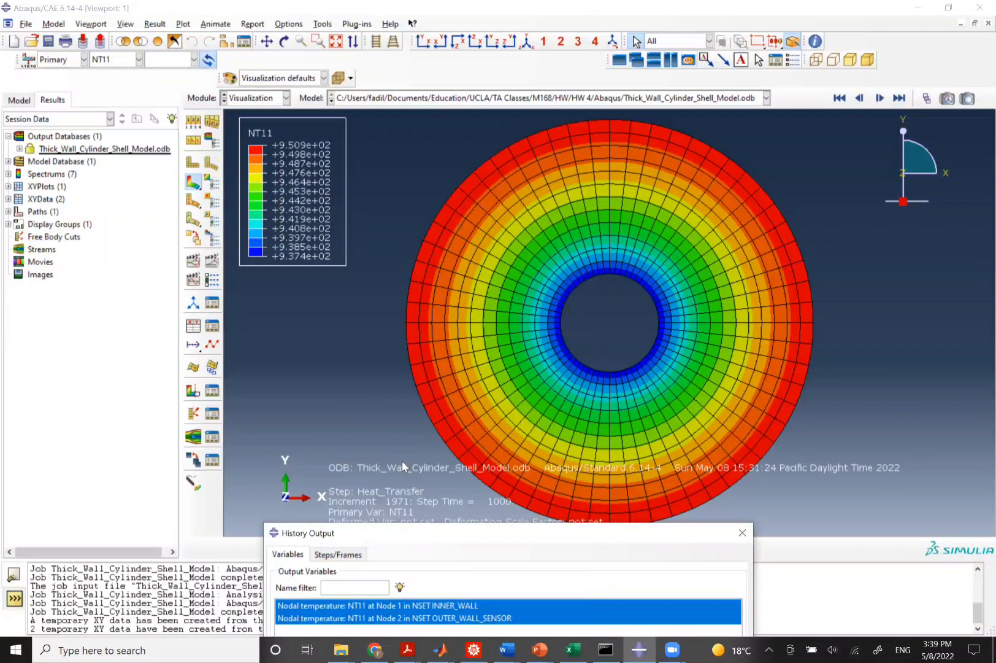
# Switch to the Part module and close the partition dialog that opens.
pyautogui.click(255, 97)
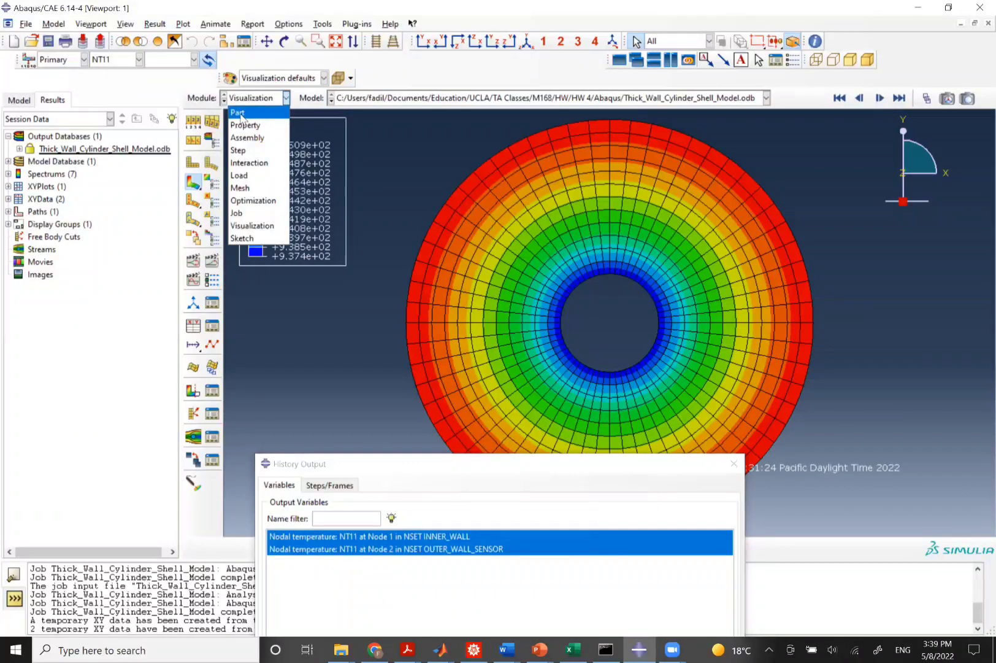
pyautogui.click(239, 113)
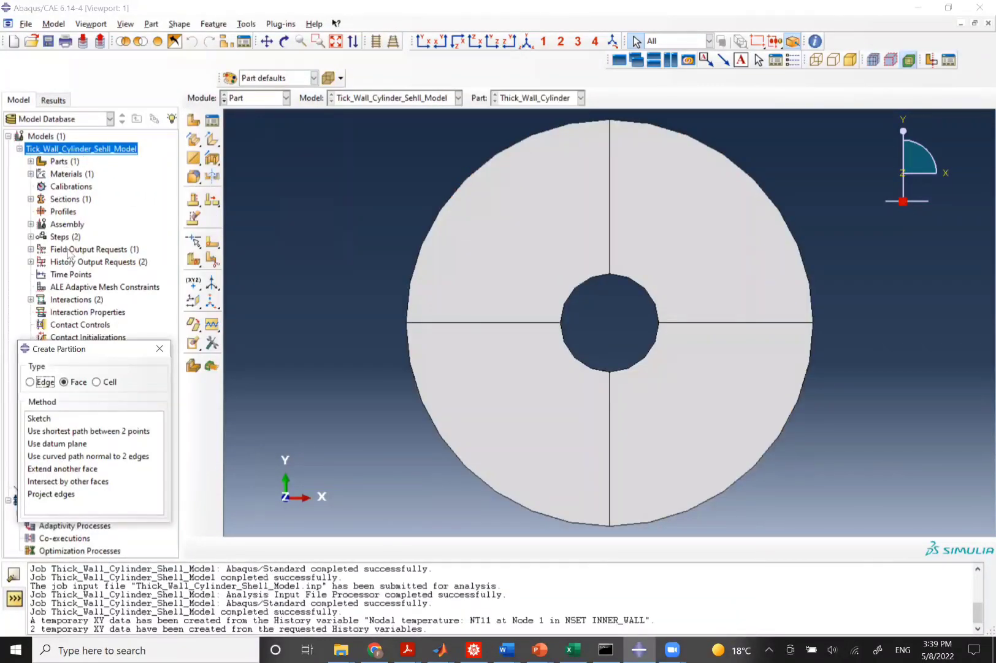
pyautogui.click(160, 347)
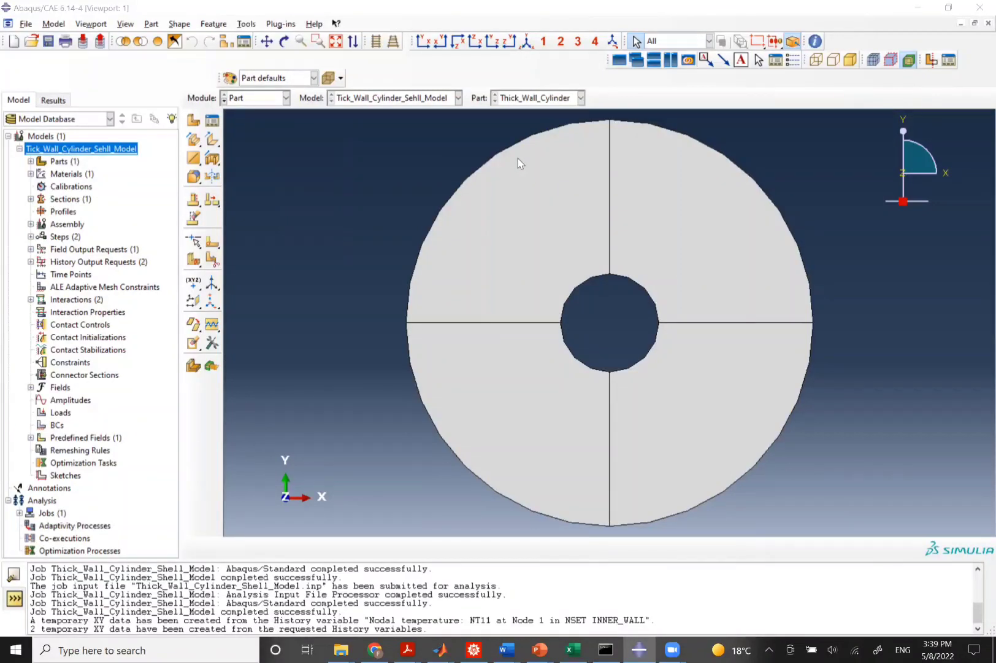
pyautogui.click(293, 165)
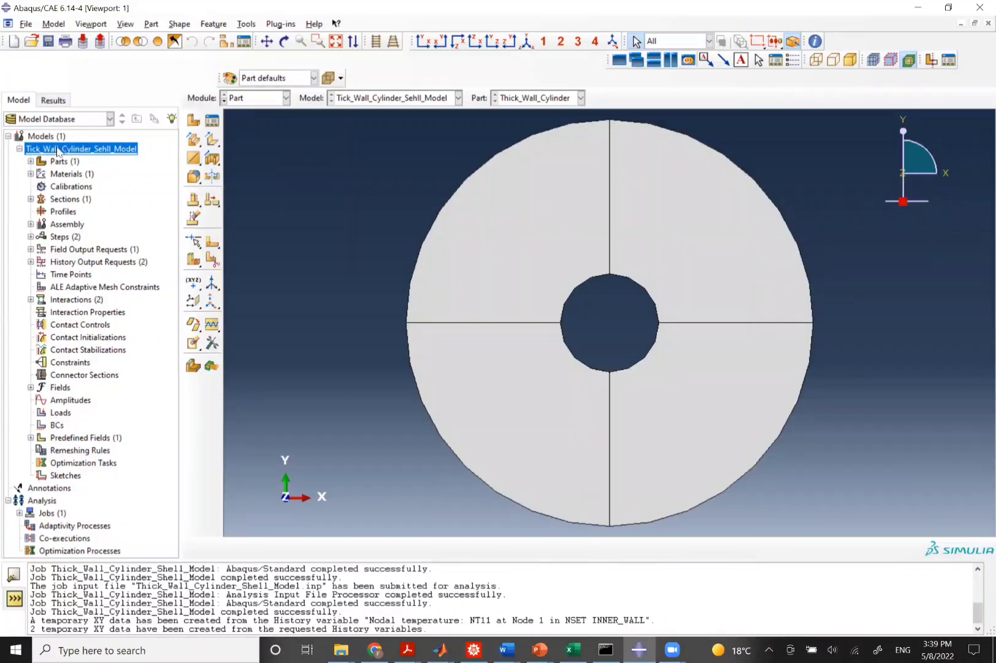
# Create a new model named Thick_Wall_Cylinder_Axisymm.
pyautogui.doubleClick(40, 136)
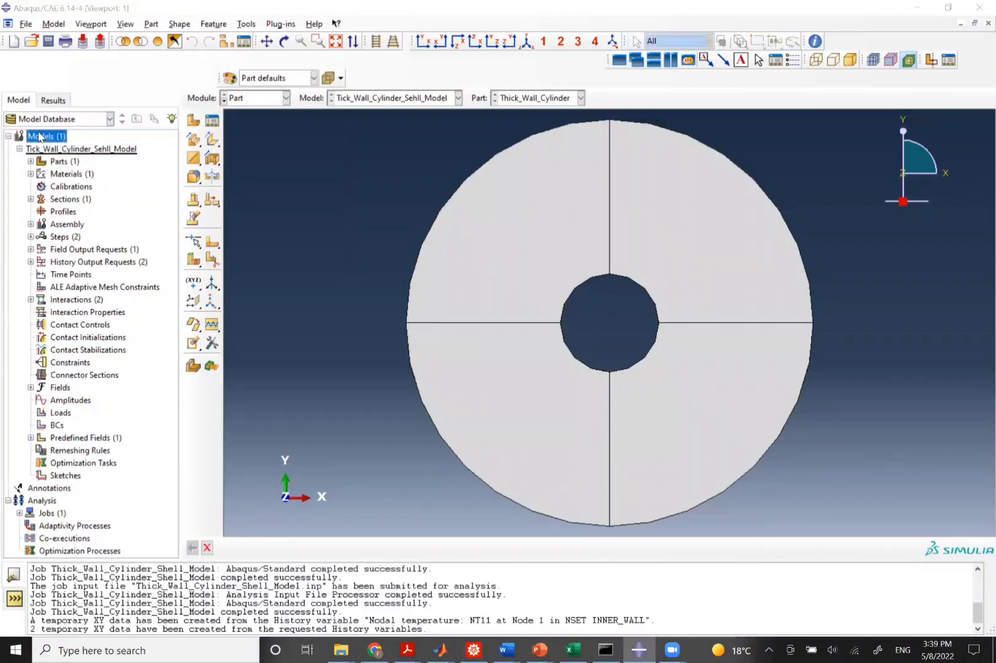
pyautogui.press('BackSpace')
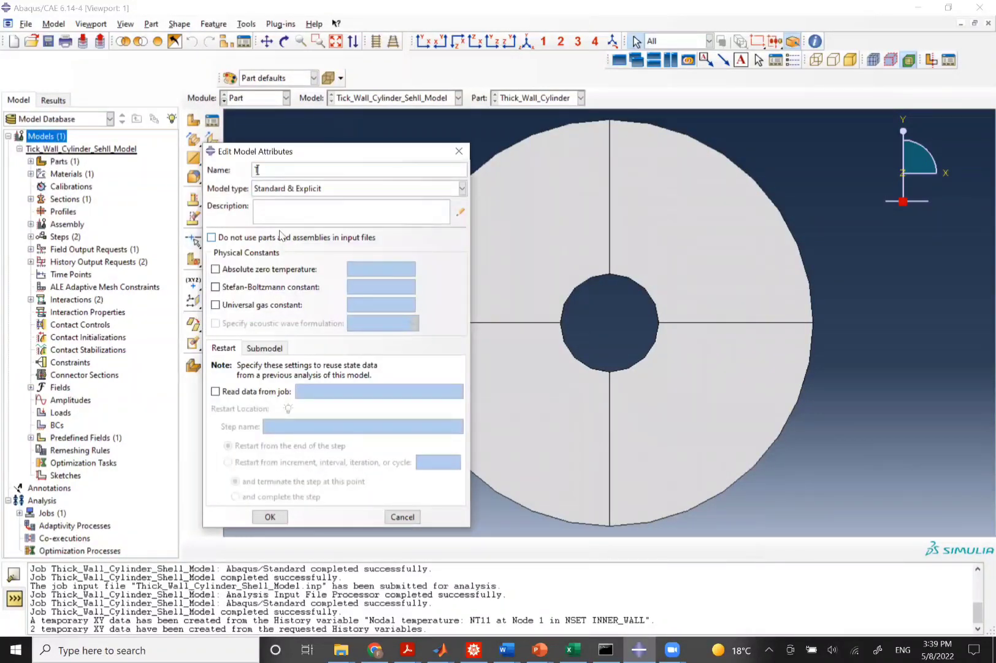
pyautogui.write('Thick_Wall_CYlin')
pyautogui.press('BackSpace')
pyautogui.press('BackSpace')
pyautogui.press('BackSpace')
pyautogui.press('BackSpace')
pyautogui.write('ylinder_Axisymm')
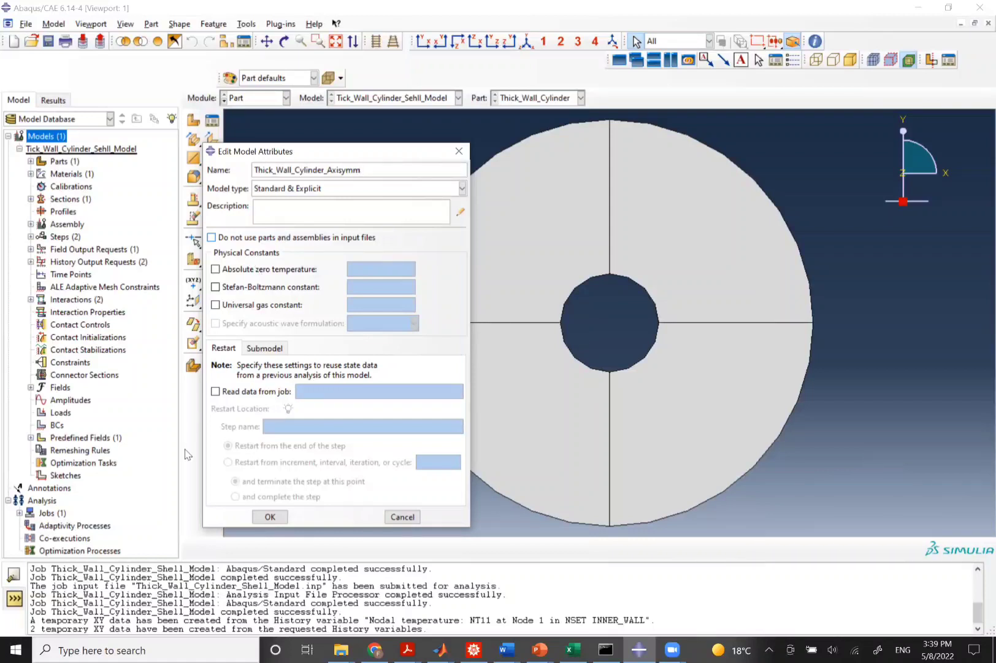
pyautogui.click(270, 517)
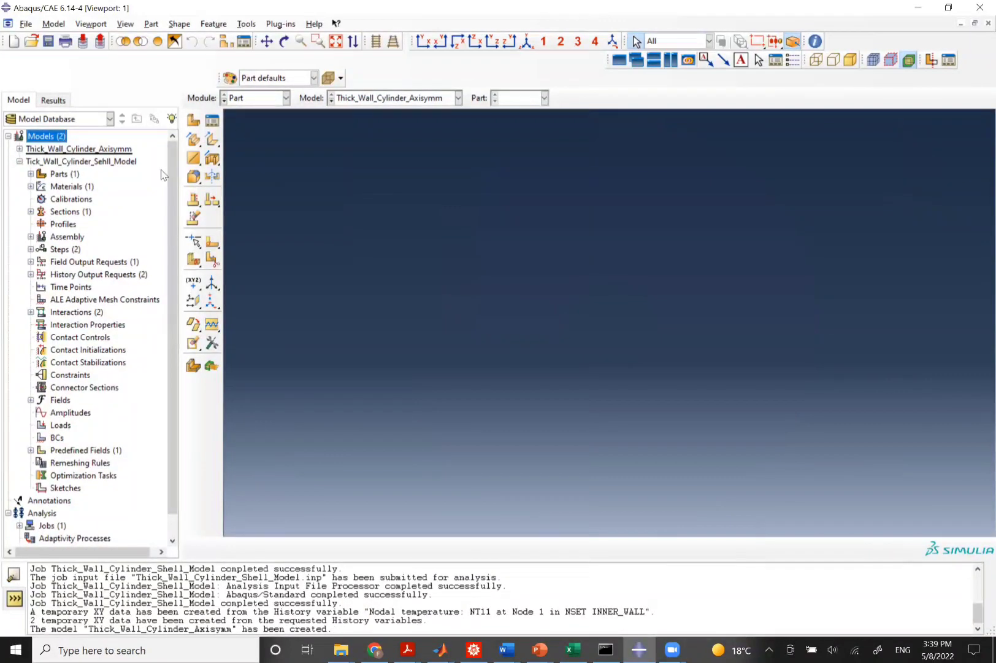
# Create an axisymmetric deformable shell part named Thick_Wall_Cylinder.
pyautogui.click(194, 121)
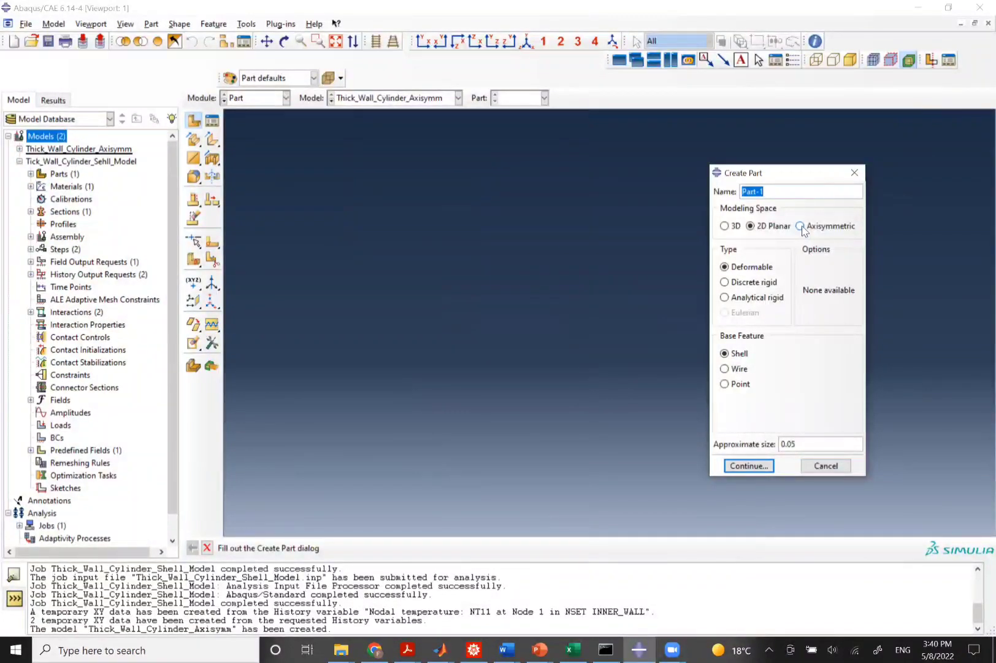
pyautogui.click(802, 227)
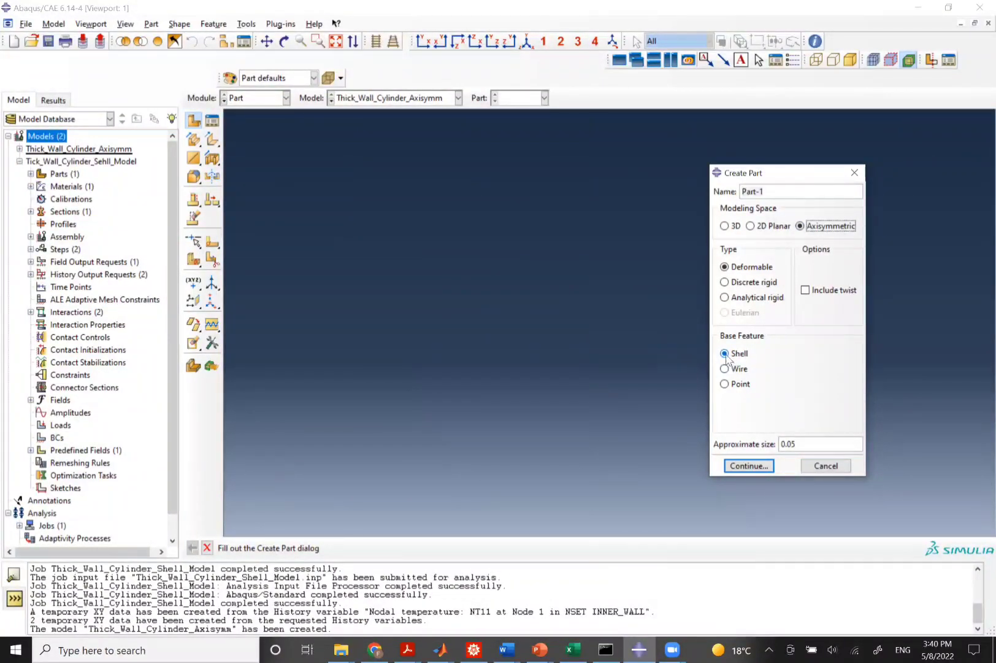
pyautogui.hotkey('alt', 'Tab')
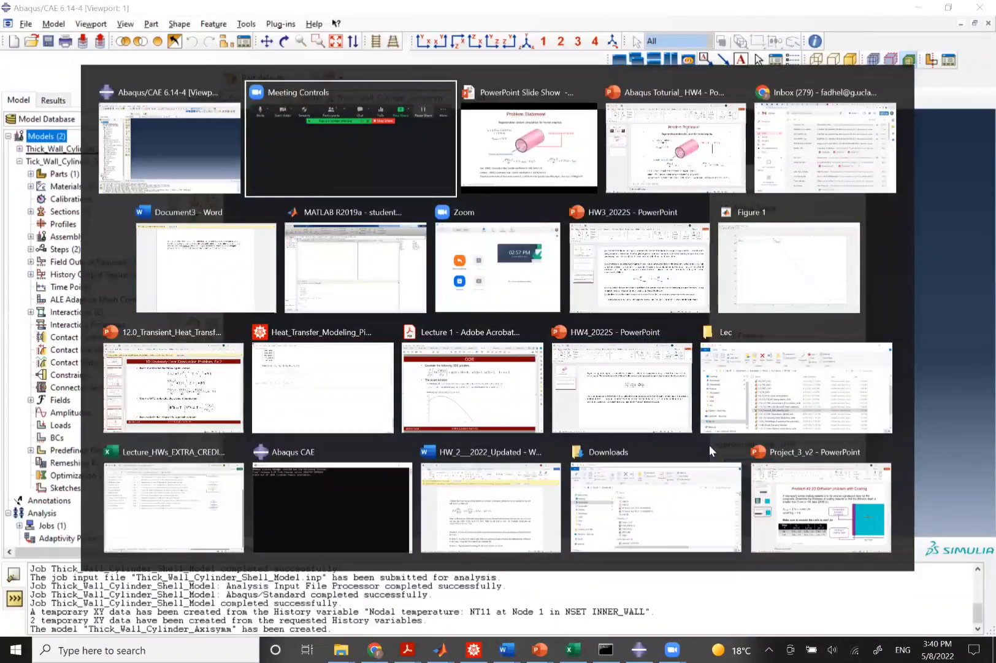
pyautogui.hotkey('alt', 'Tab')
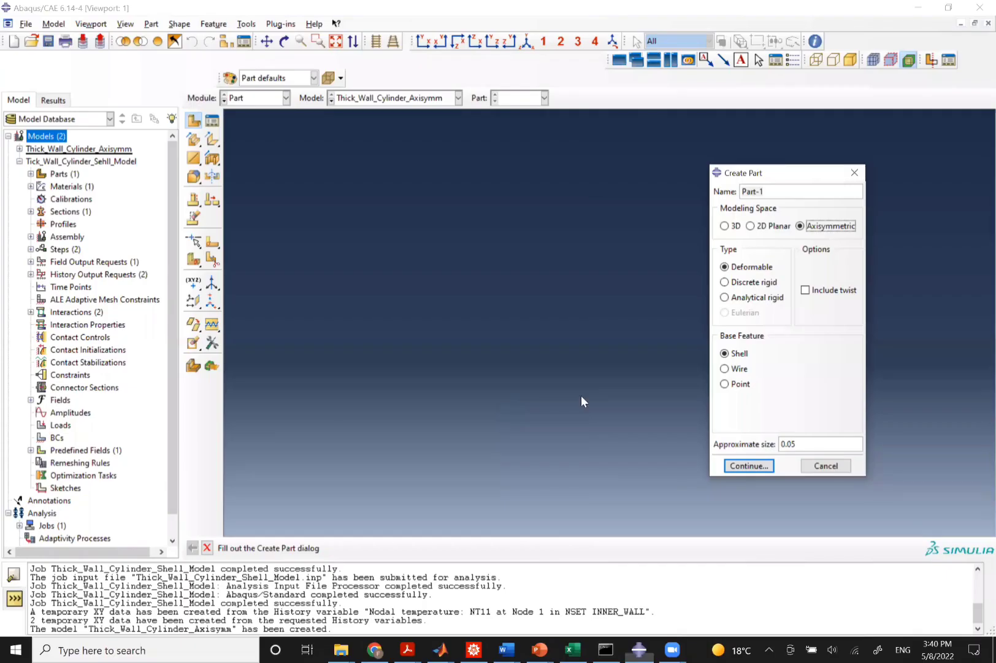
pyautogui.tripleClick(768, 191)
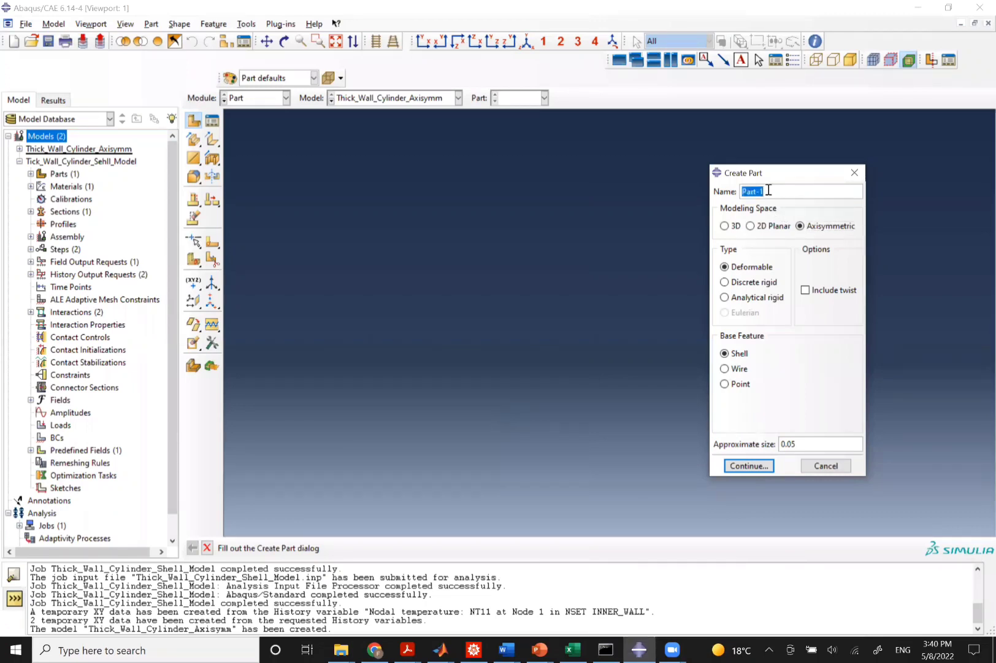
pyautogui.write('Thick_Wall_')
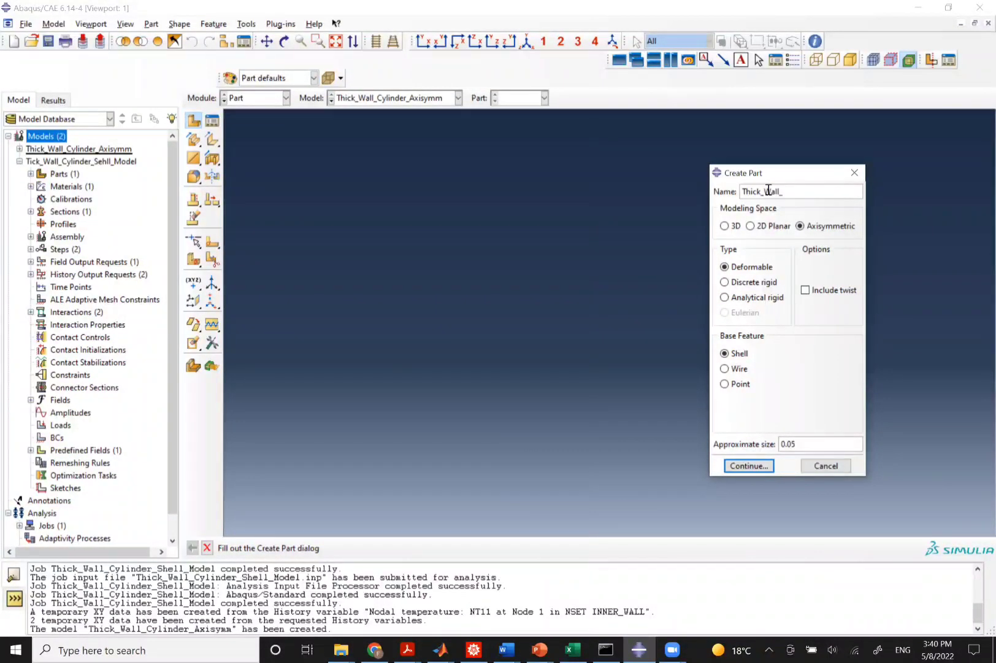
pyautogui.write('Cylinder')
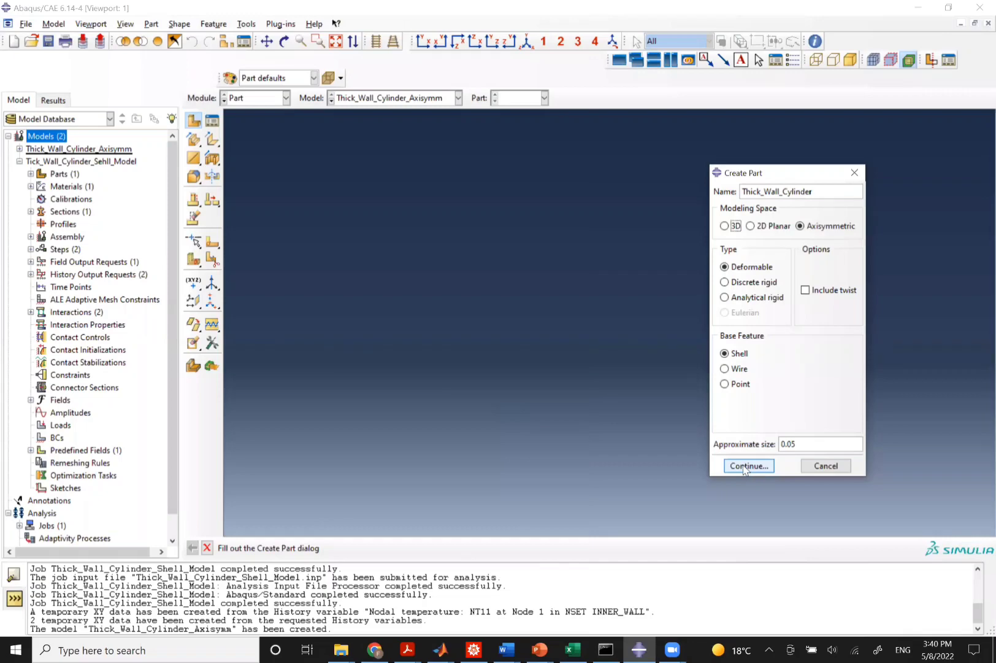
pyautogui.click(745, 465)
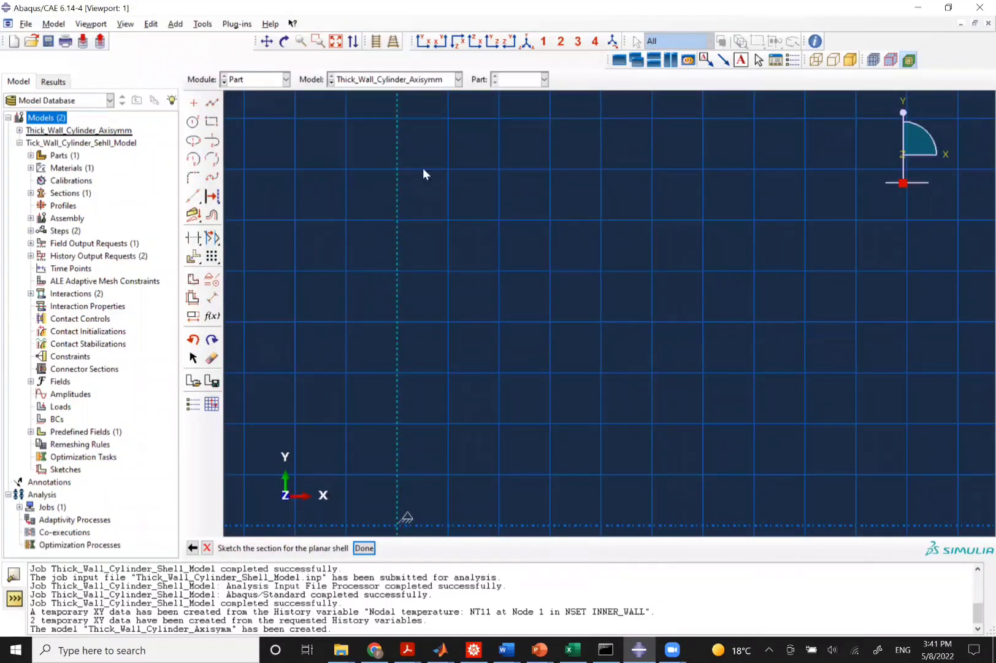
# Sketch a rectangle with corners at 0.0191,0 and 0.0791,0.01 and finish the part sketch.
pyautogui.click(212, 123)
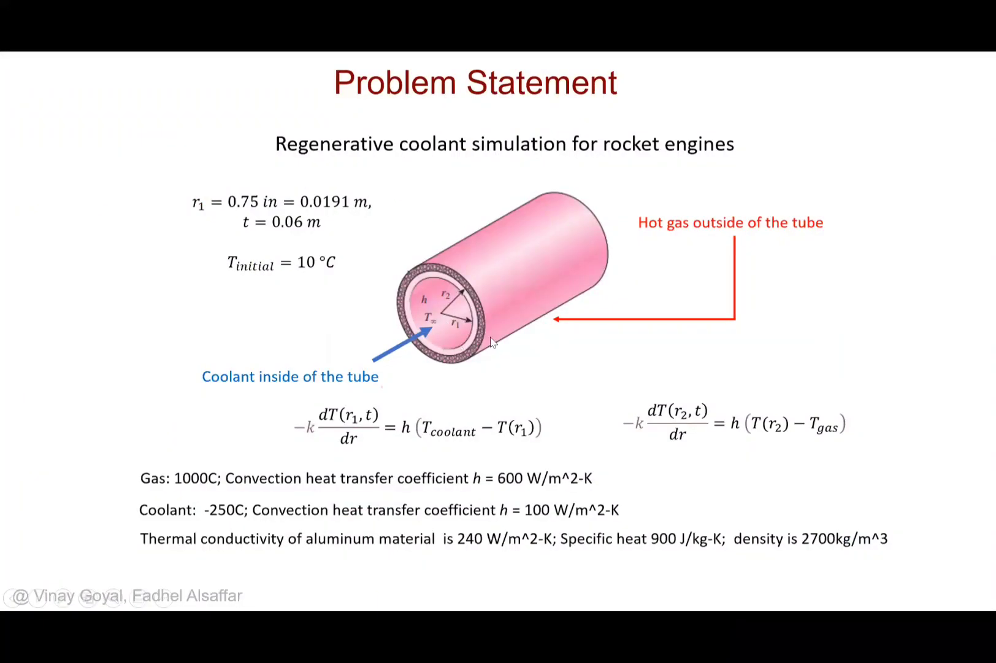
pyautogui.hotkey('alt', 'Tab')
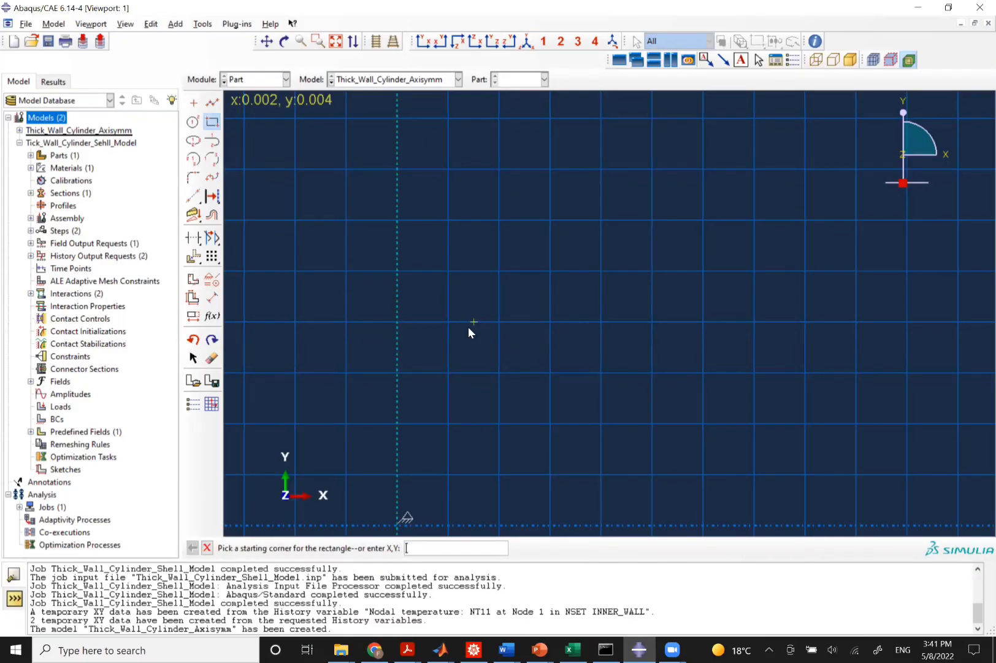
pyautogui.write('0')
pyautogui.hotkey('alt', 'Tab')
pyautogui.hotkey('alt', 'Tab')
pyautogui.write('.0191,0')
pyautogui.press('Return')
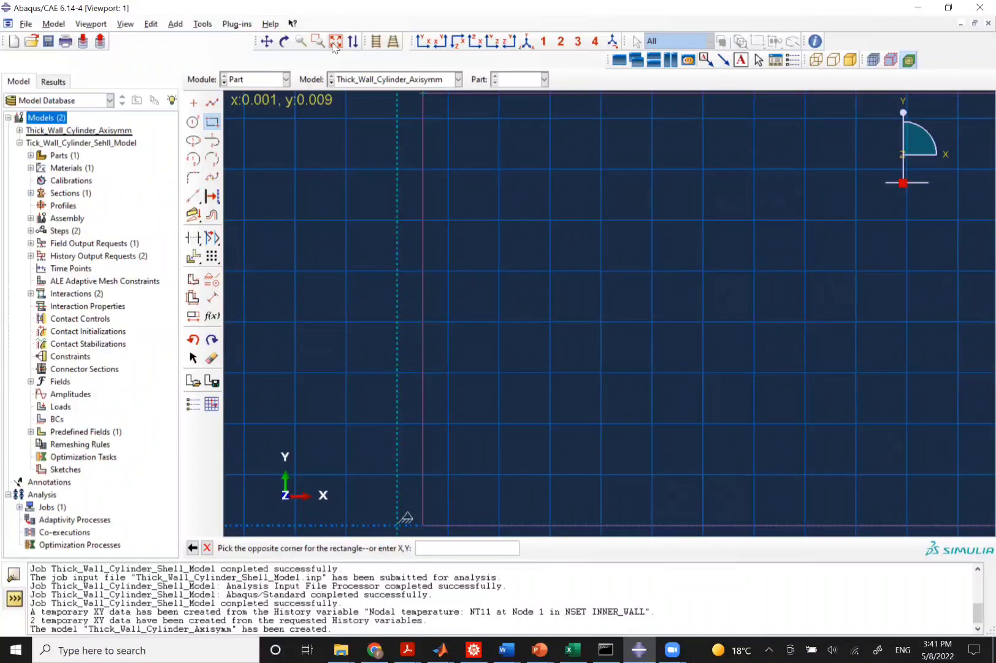
pyautogui.scroll(-3, 578, 272)
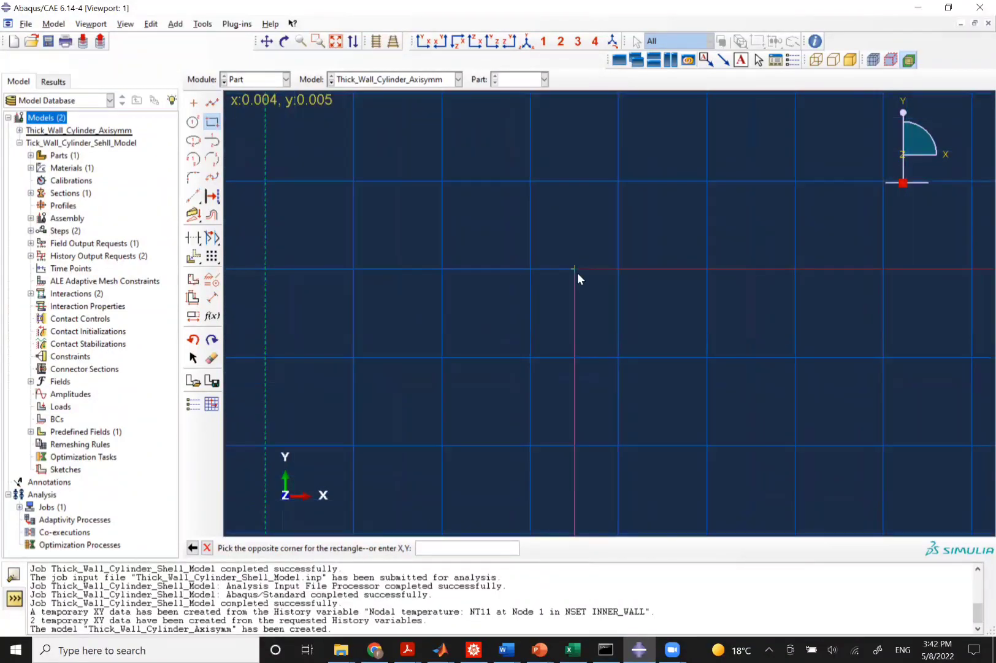
pyautogui.scroll(-5, 577, 272)
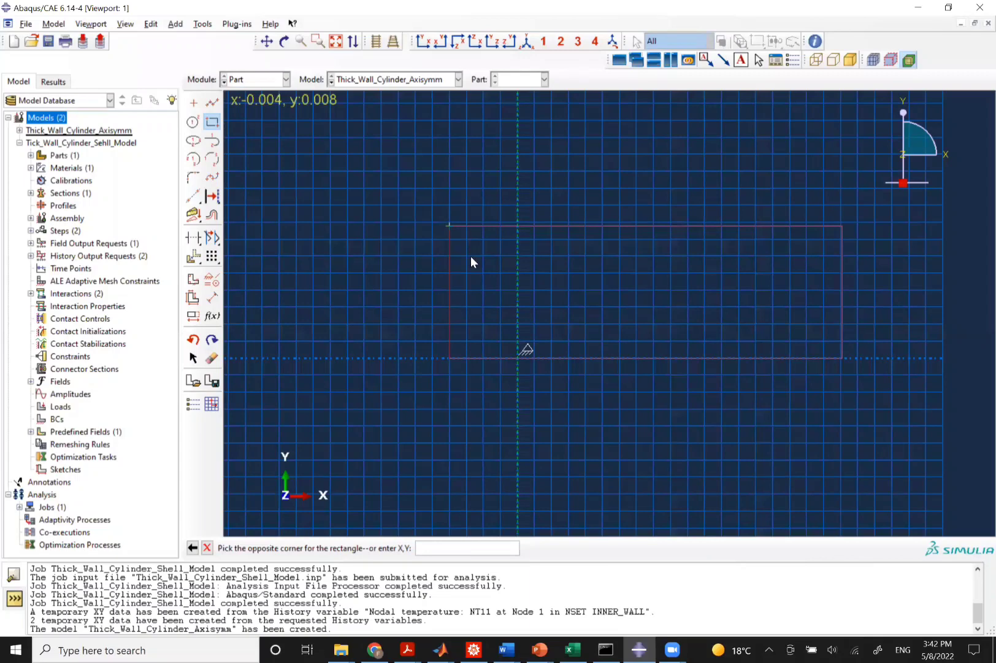
pyautogui.click(436, 548)
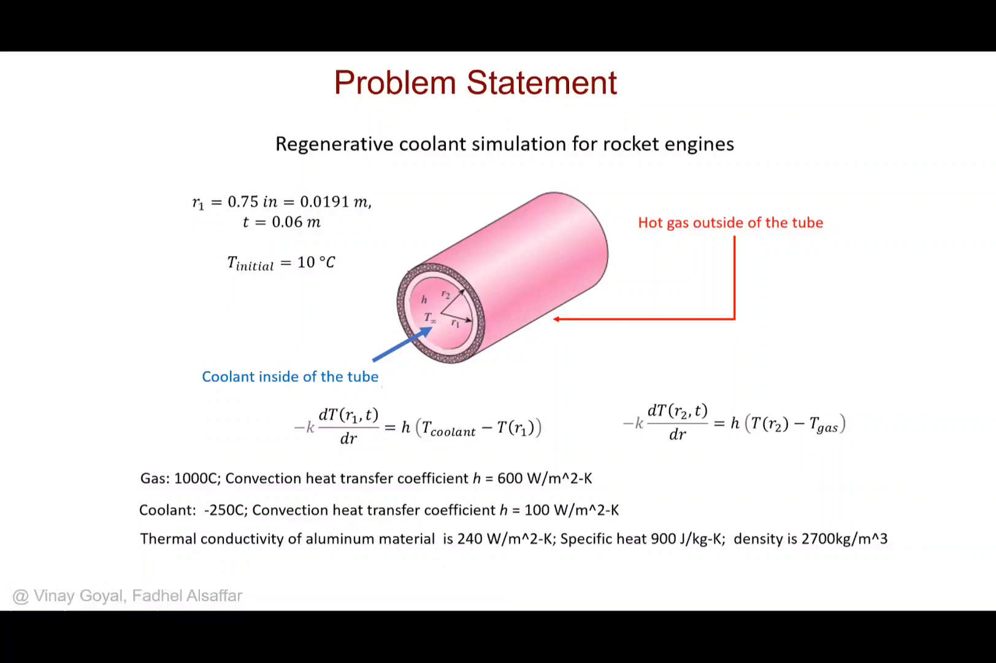
pyautogui.write('0.0791,')
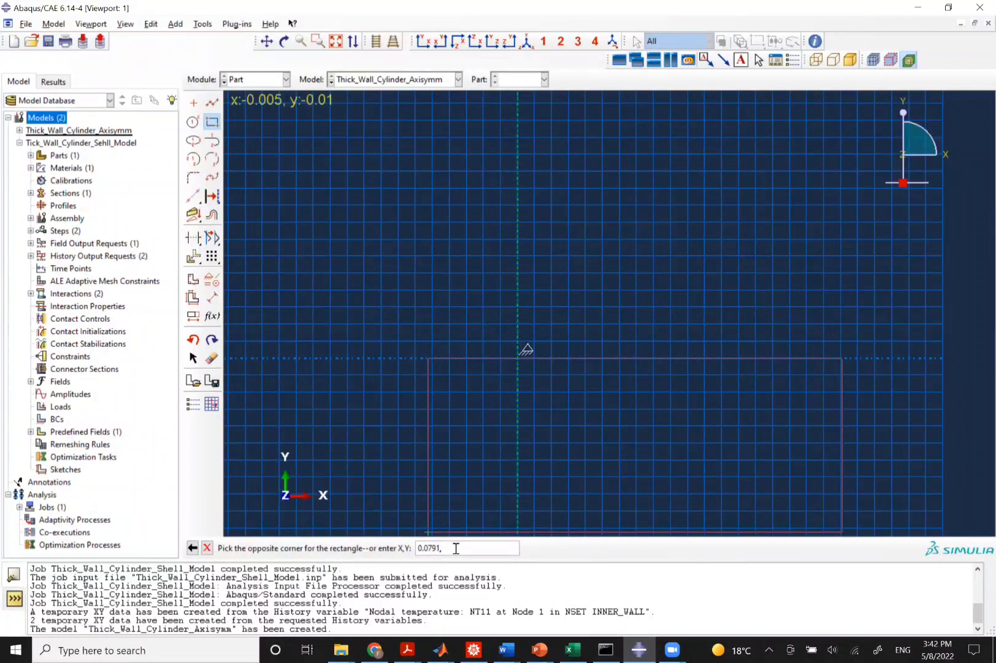
pyautogui.write('0.01')
pyautogui.press('Return')
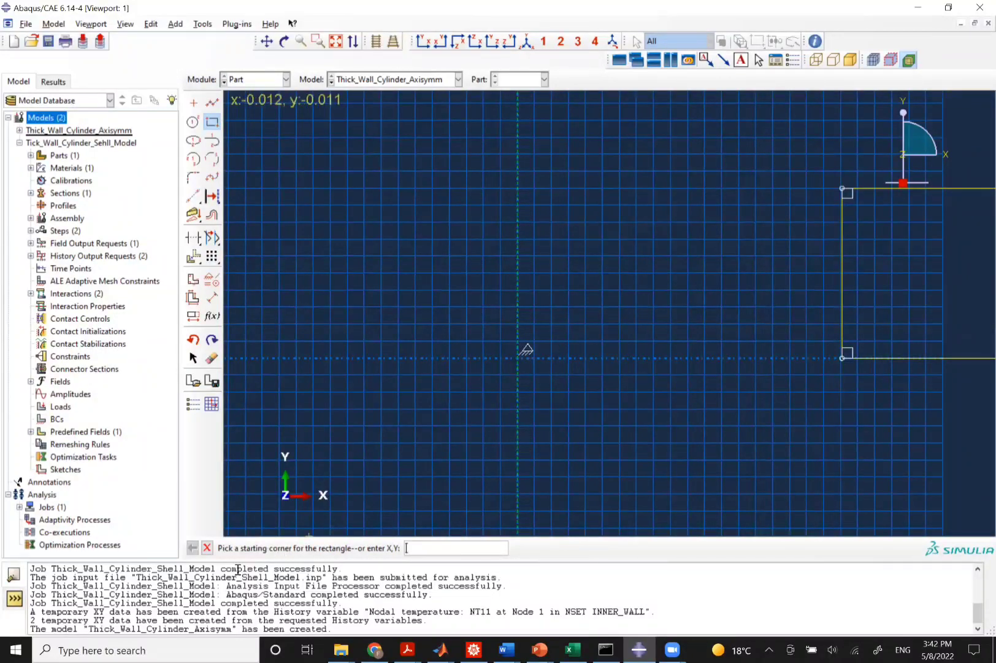
pyautogui.click(336, 41)
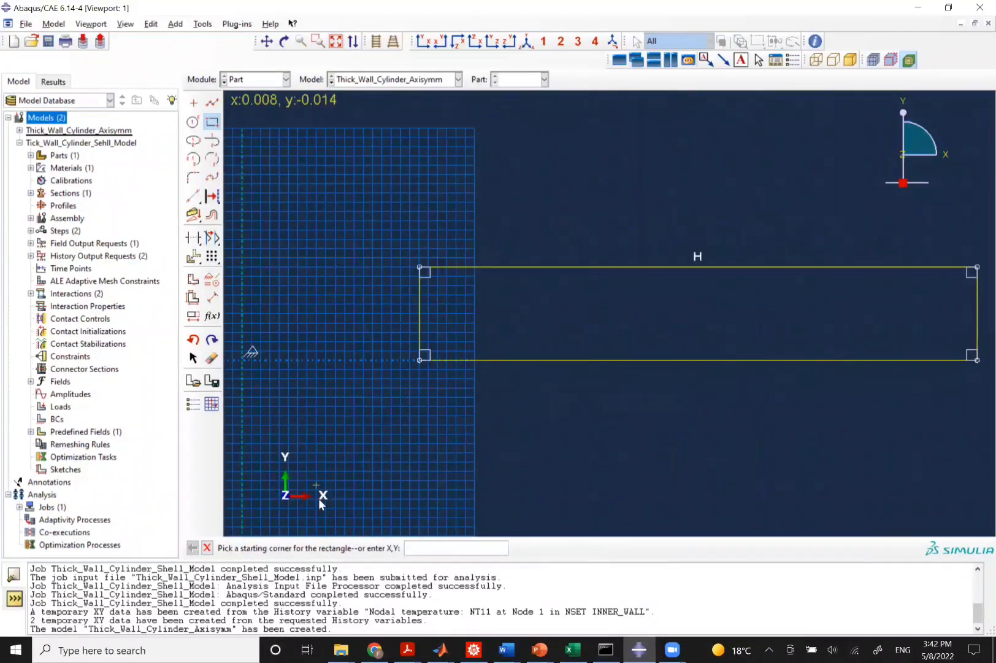
pyautogui.click(207, 548)
pyautogui.click(362, 550)
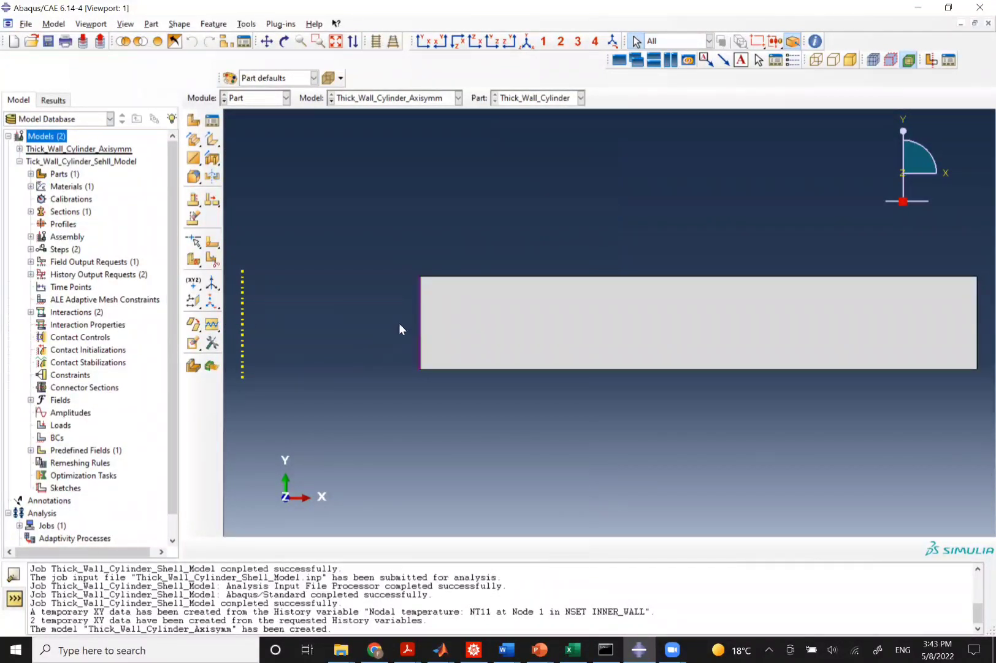
pyautogui.click(592, 332)
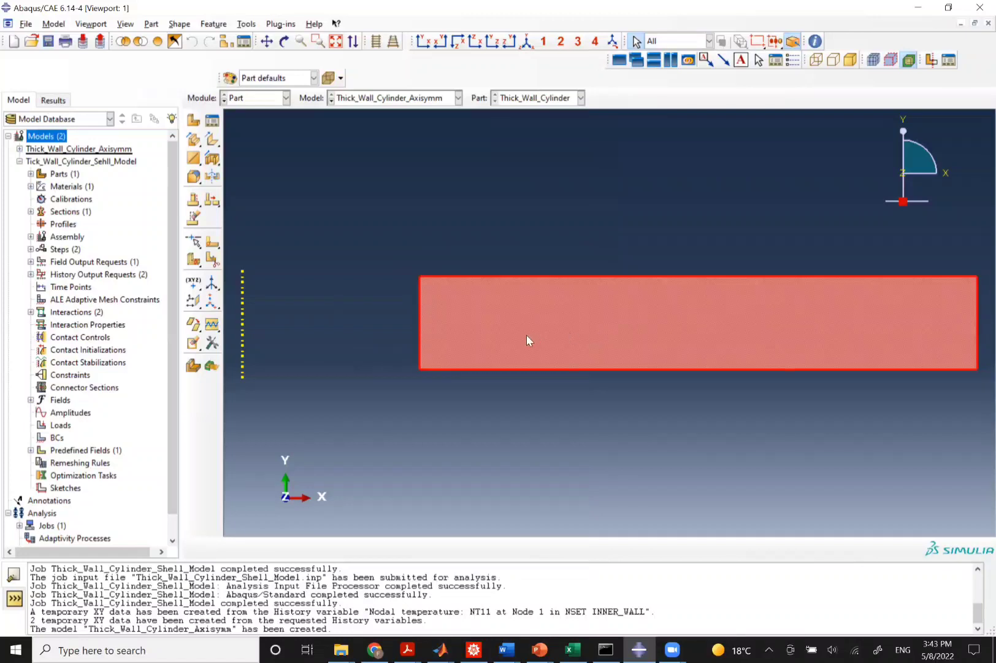
pyautogui.click(358, 323)
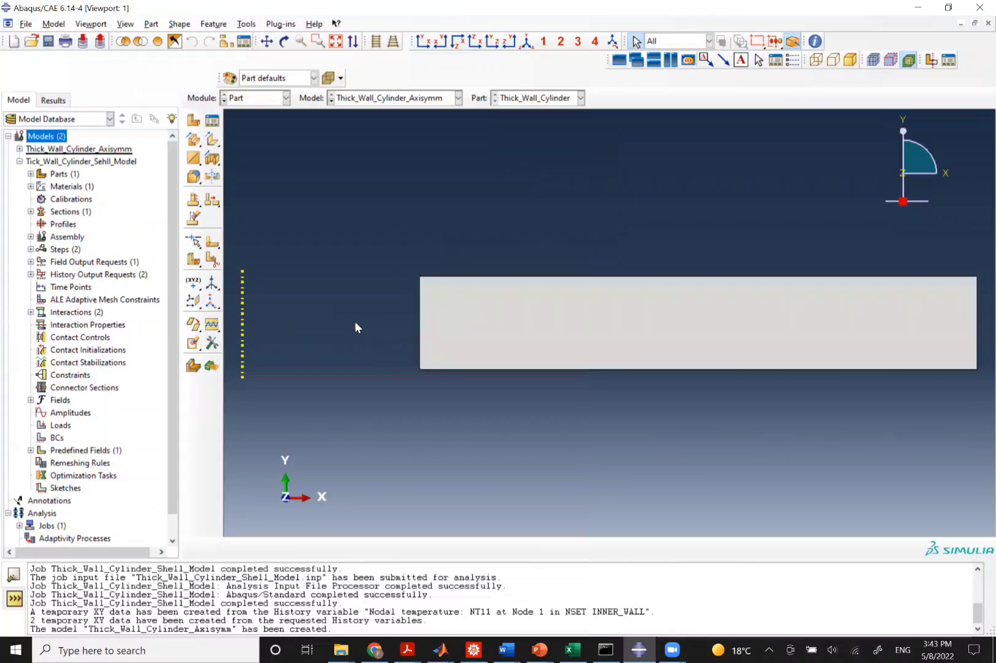
pyautogui.click(421, 338)
pyautogui.click(976, 322)
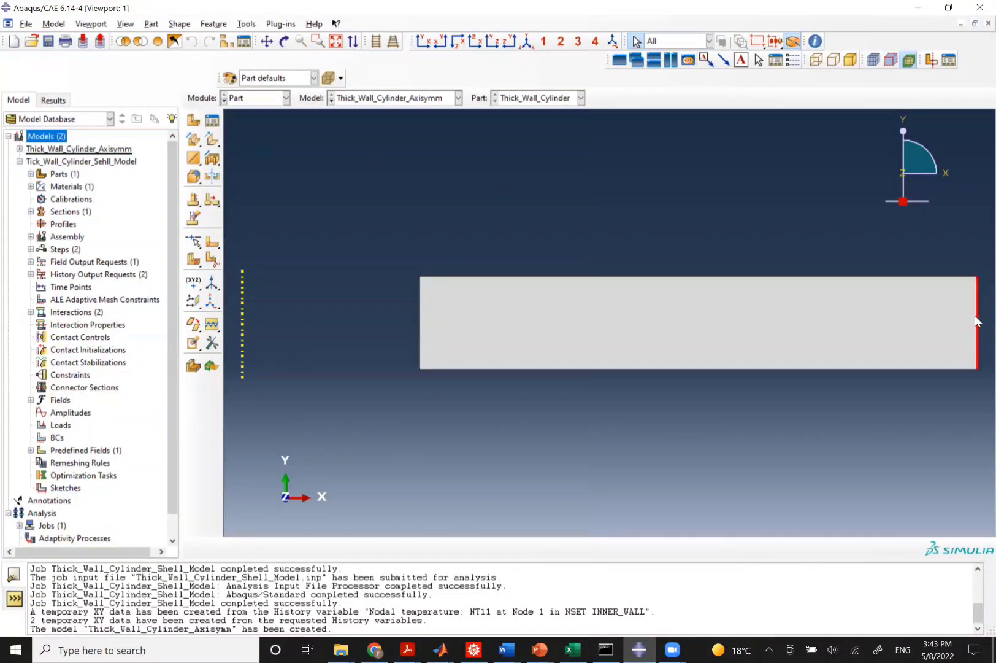
pyautogui.click(272, 176)
# Copy the material Al from Tick_Wall_Cylinder_Sehll_Model into the Thick_Wall_Cylinder_Axisymm model.
pyautogui.click(54, 25)
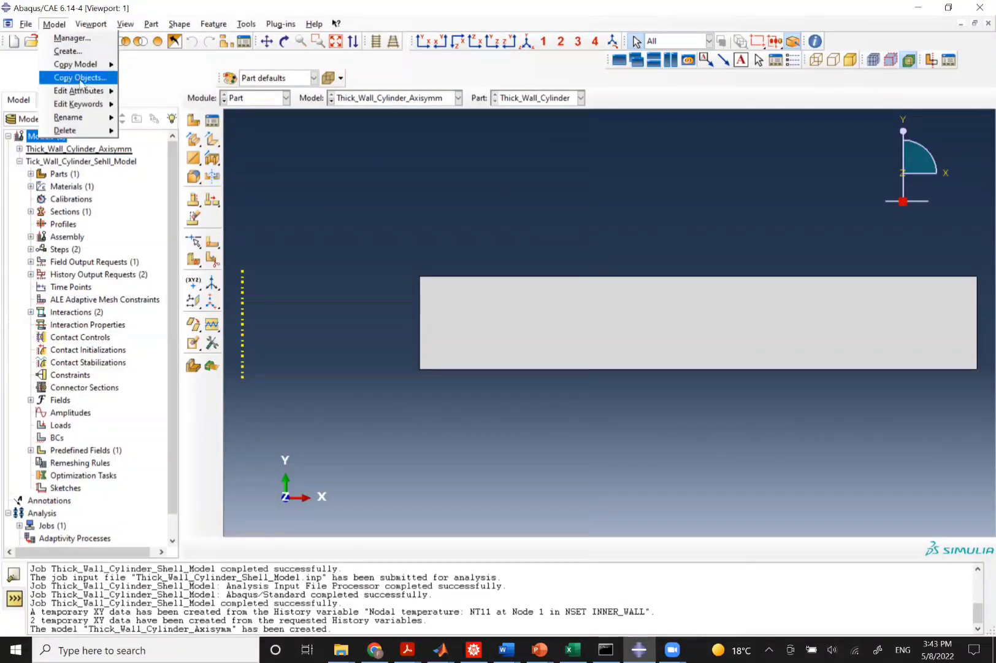
pyautogui.click(74, 77)
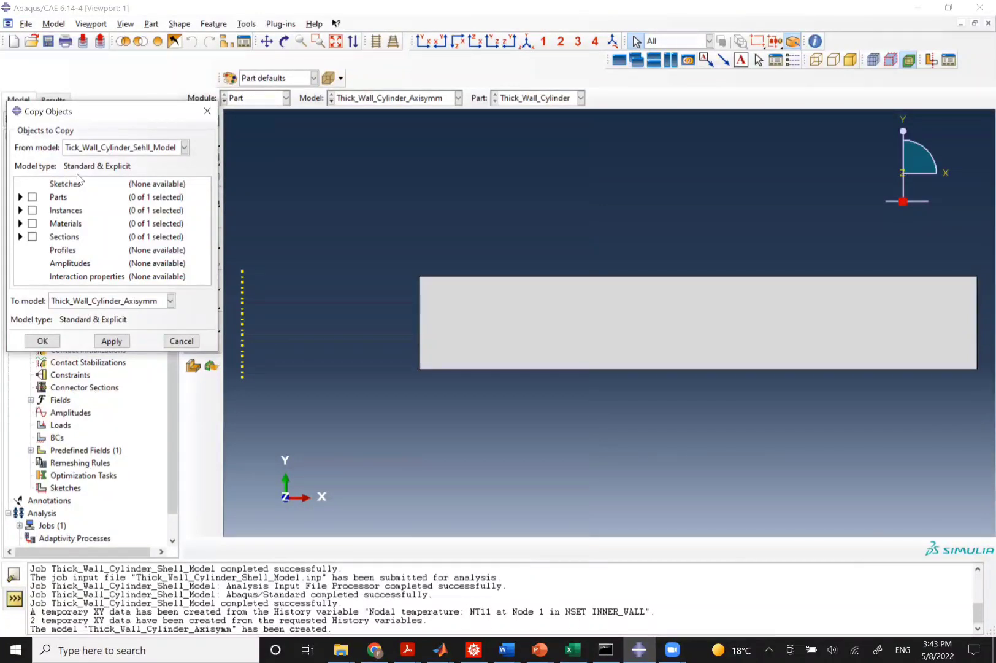
pyautogui.click(32, 224)
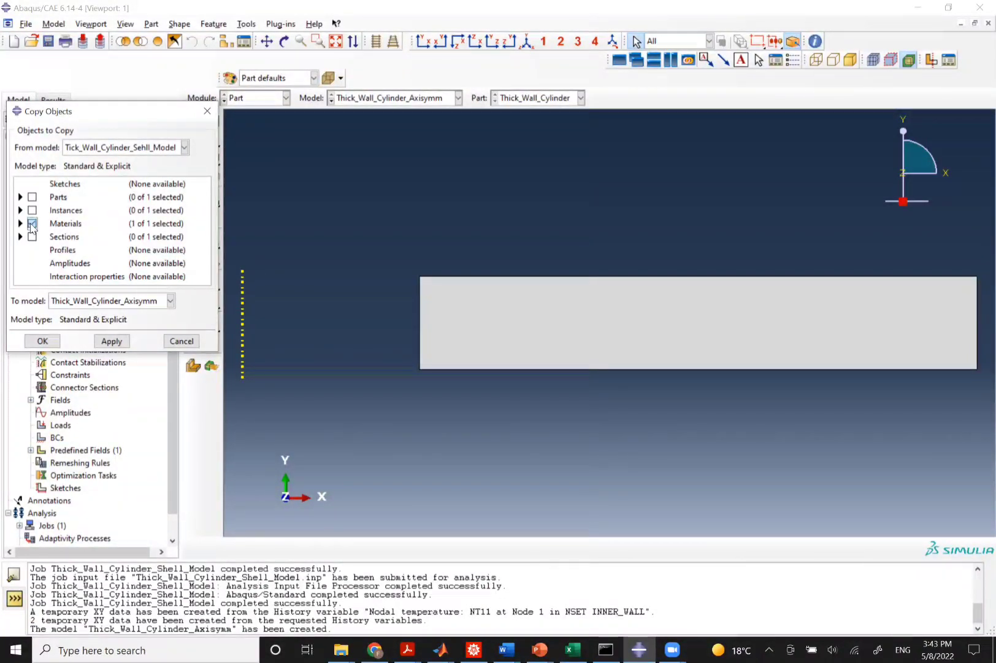
pyautogui.click(55, 25)
pyautogui.click(159, 117)
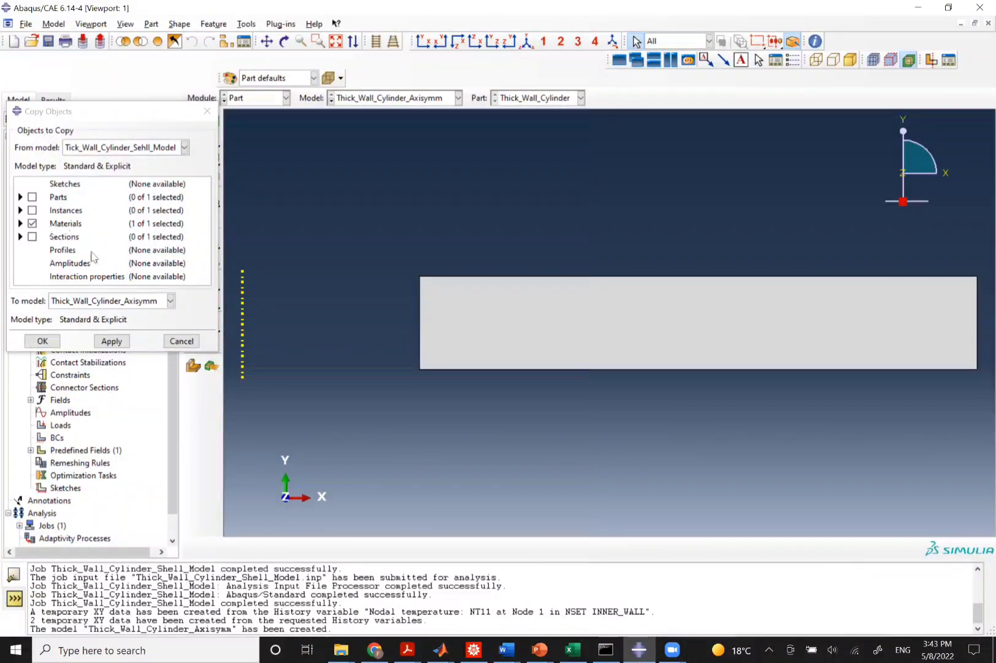
pyautogui.click(112, 342)
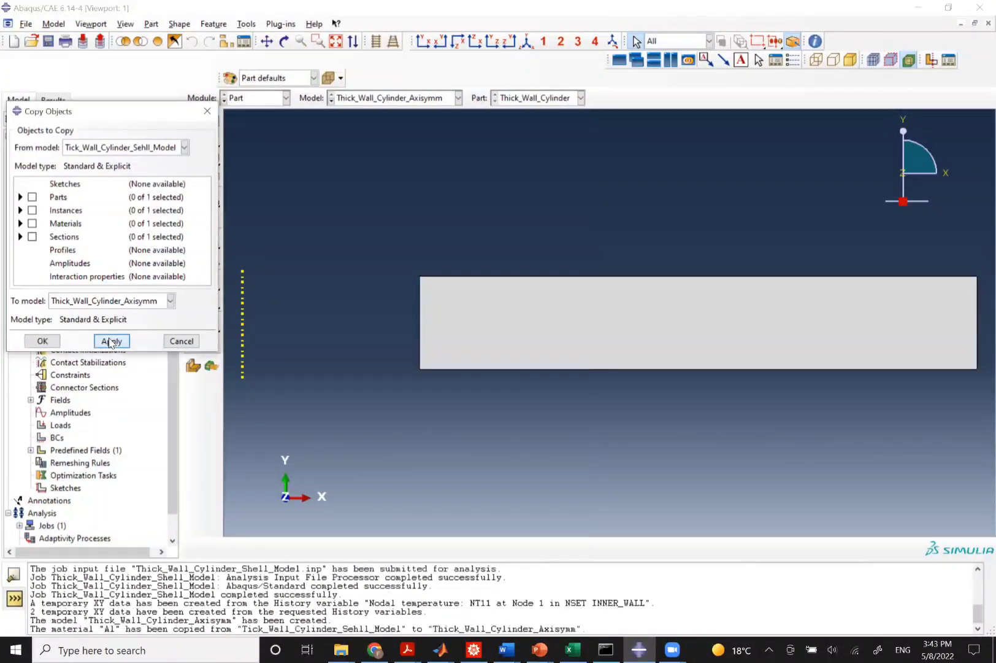
pyautogui.click(180, 341)
# Switch to the Property module and create a solid homogeneous section named Solid_Section using material Al.
pyautogui.click(258, 99)
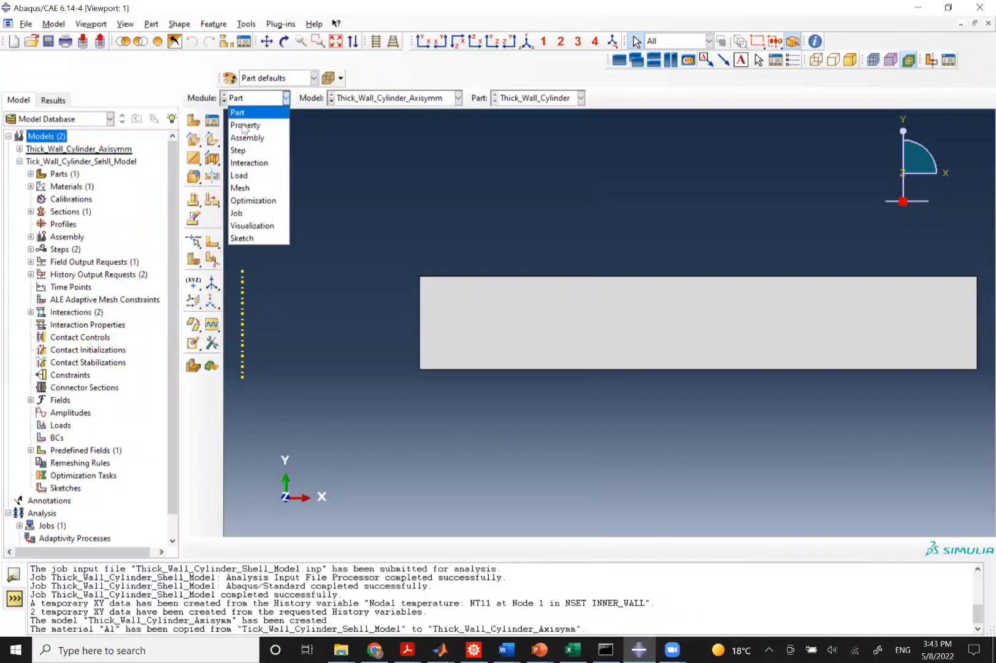
pyautogui.click(244, 126)
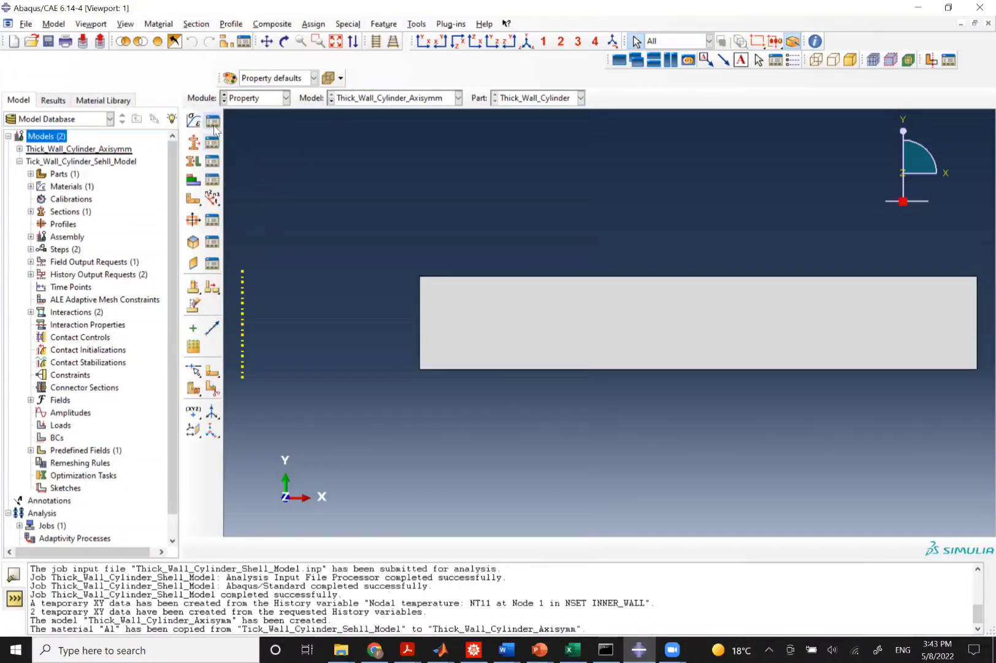
pyautogui.click(212, 120)
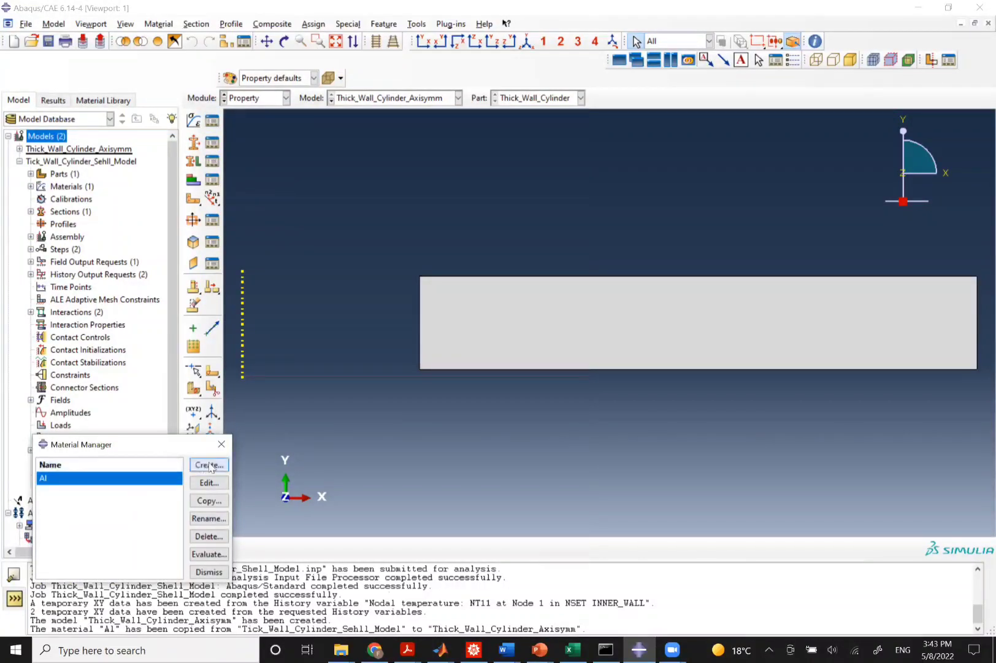
pyautogui.click(222, 443)
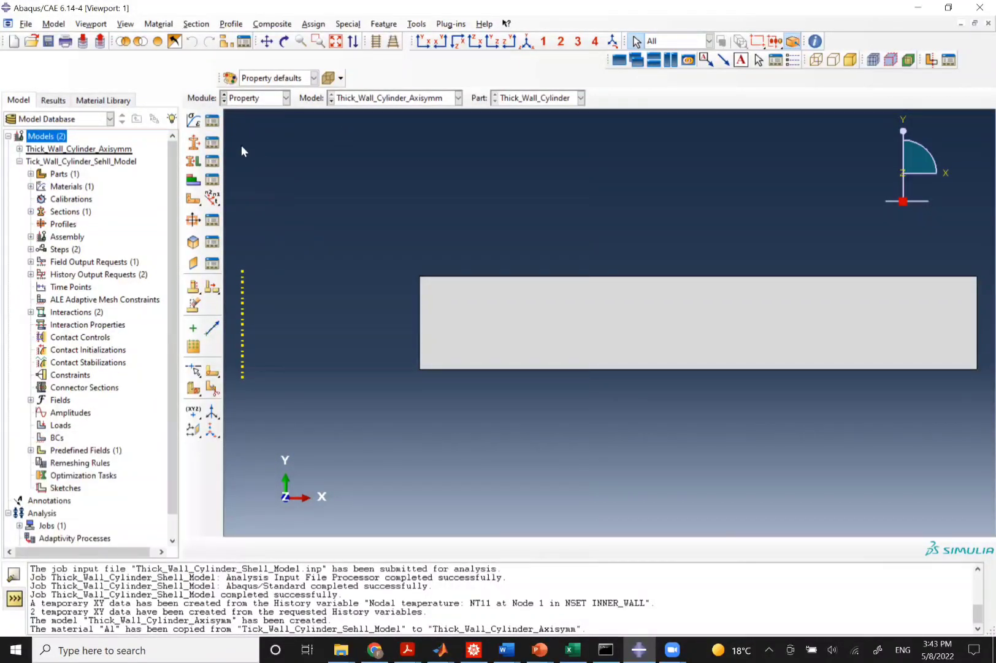
pyautogui.click(212, 143)
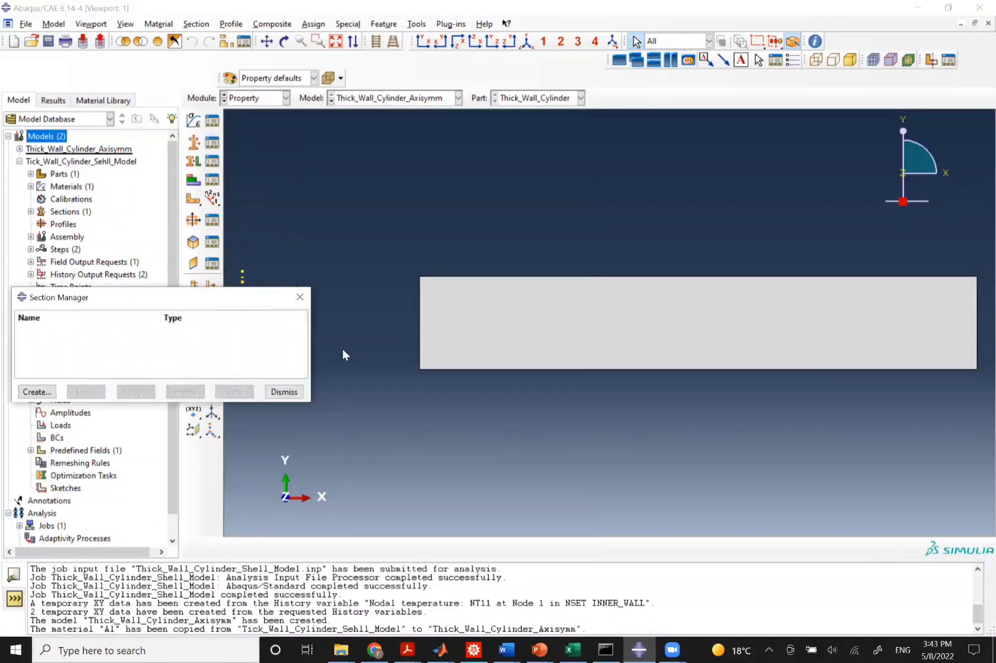
pyautogui.click(37, 391)
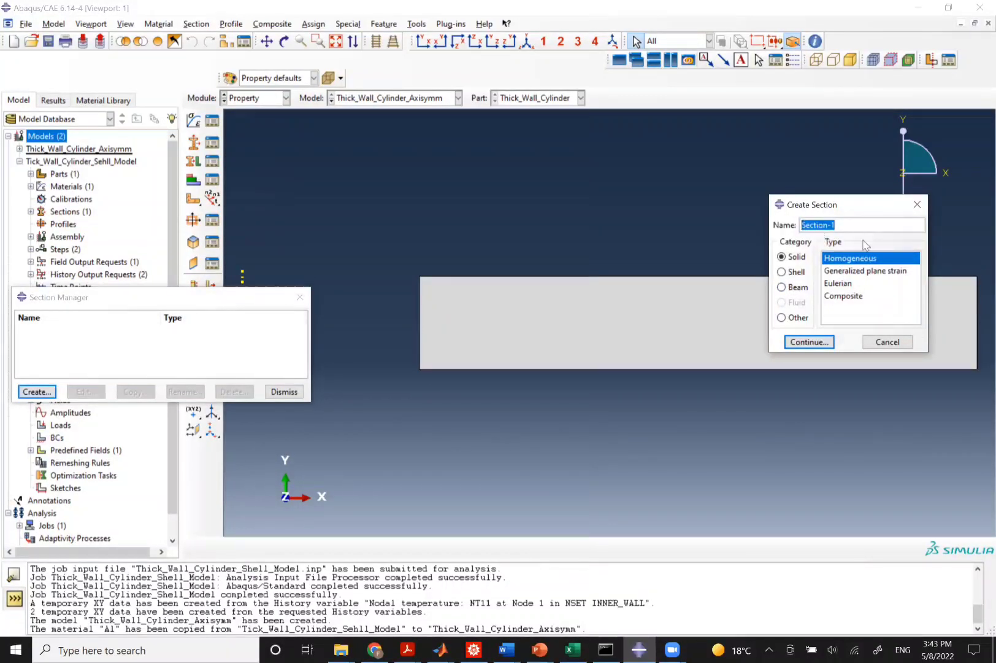
pyautogui.write('Solid_Section')
pyautogui.click(814, 343)
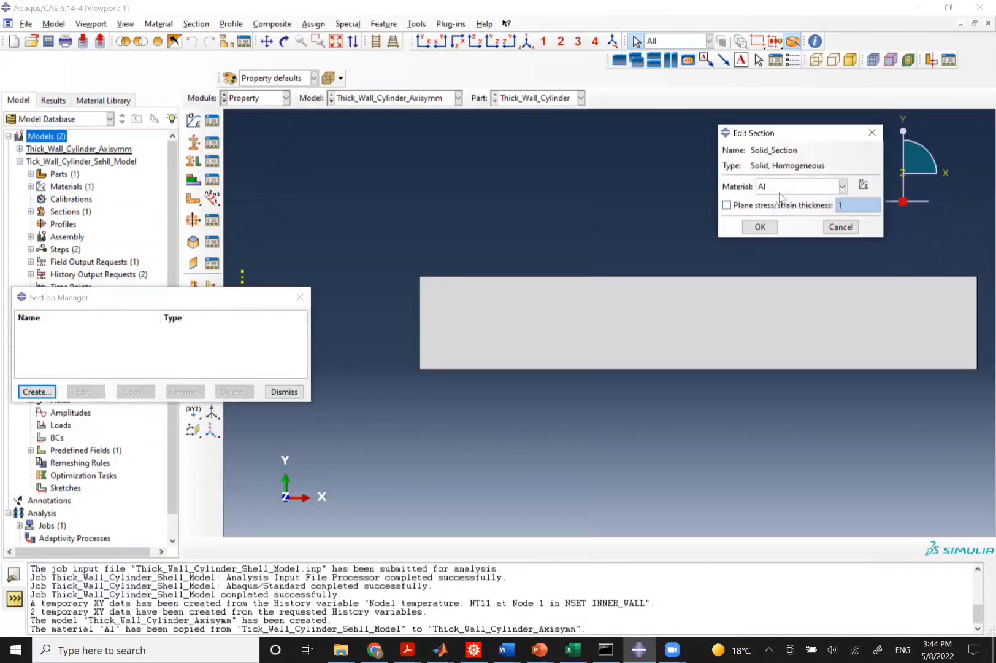
pyautogui.click(760, 226)
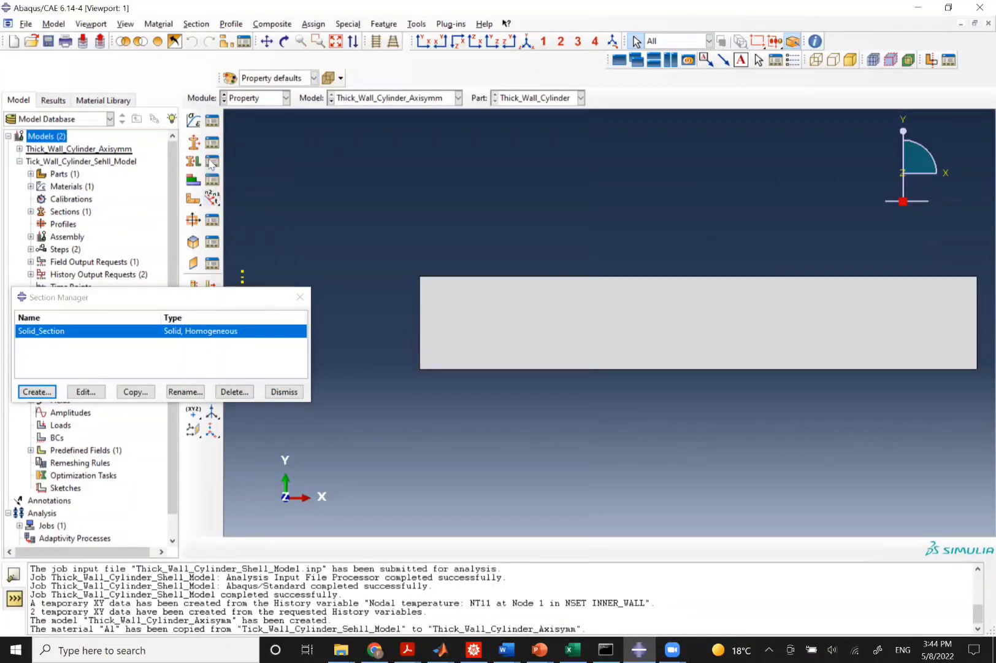
# Assign Solid_Section to the whole rectangular cylinder cross-section.
pyautogui.click(213, 198)
pyautogui.click(92, 417)
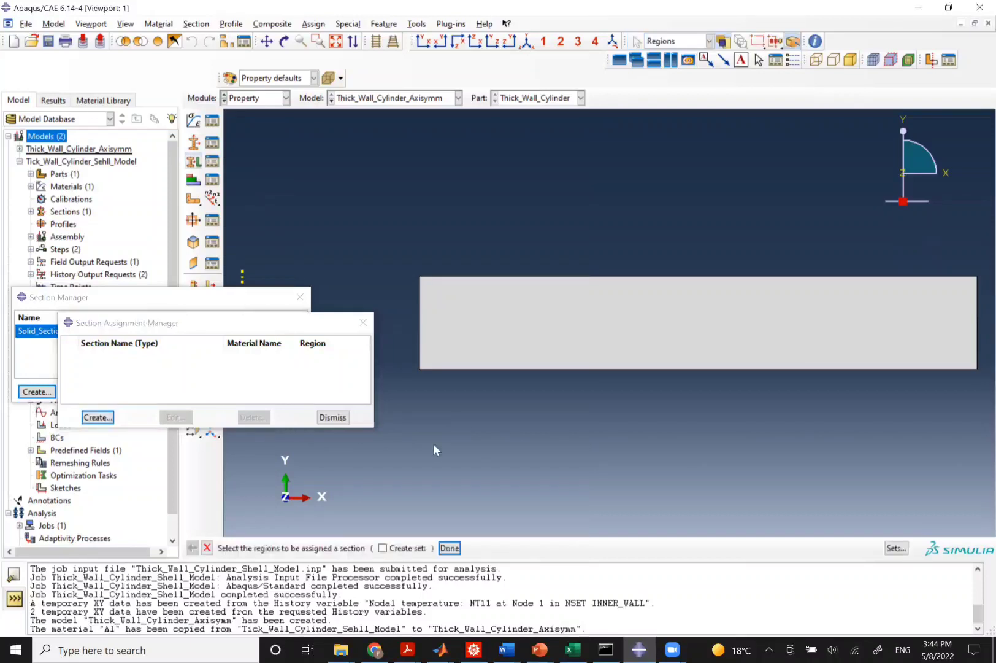
pyautogui.click(507, 276)
pyautogui.middleClick(507, 277)
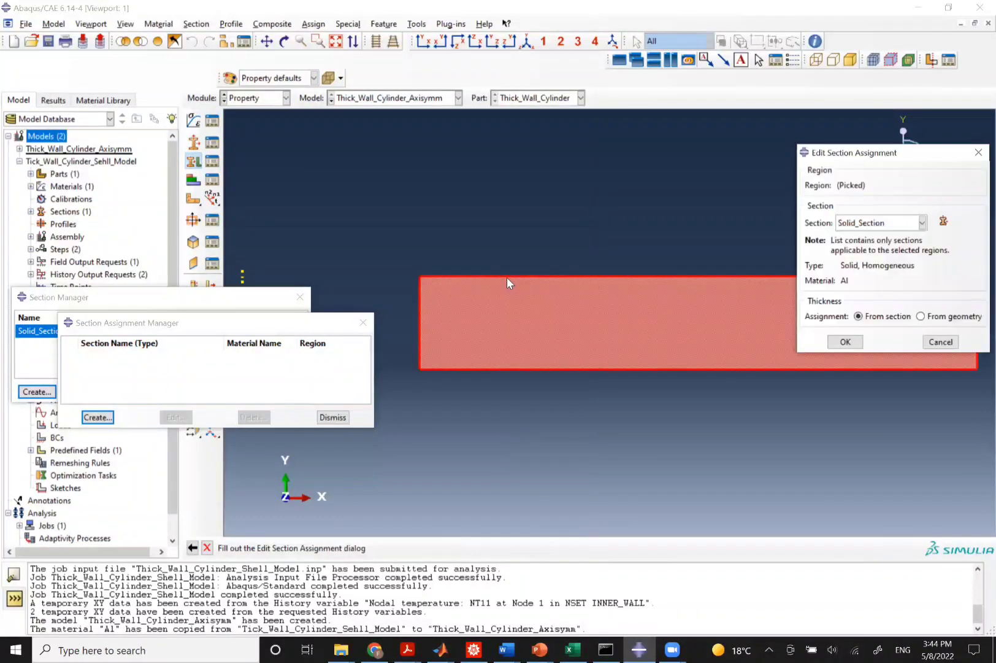
pyautogui.click(844, 342)
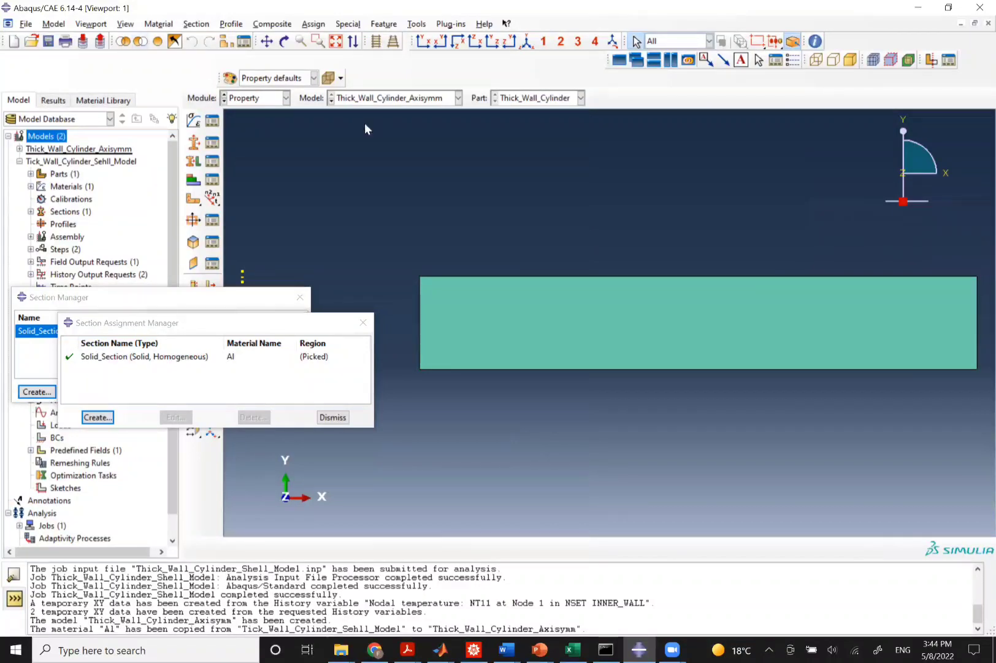
# Switch to the Assembly module and create an independent instance of the Thick_Wall_Cylinder part.
pyautogui.click(272, 100)
pyautogui.click(233, 138)
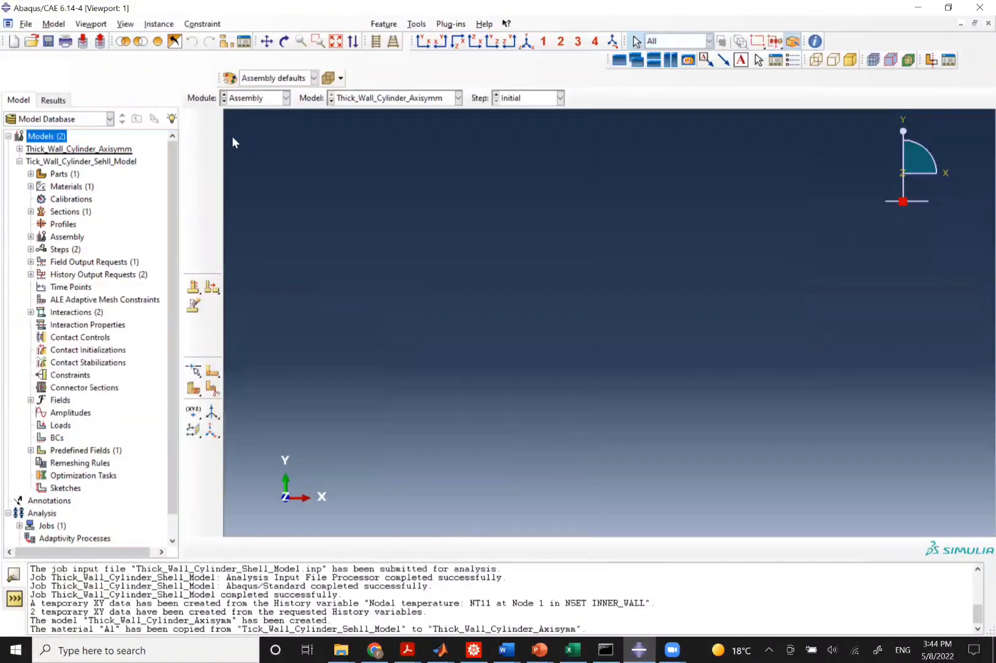
pyautogui.click(193, 120)
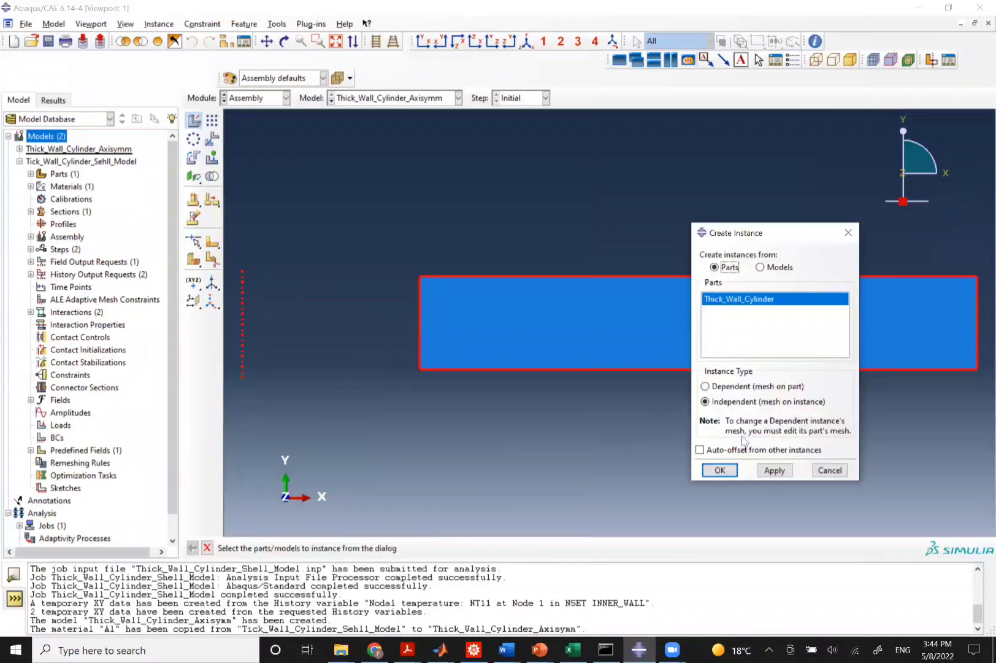
pyautogui.click(720, 470)
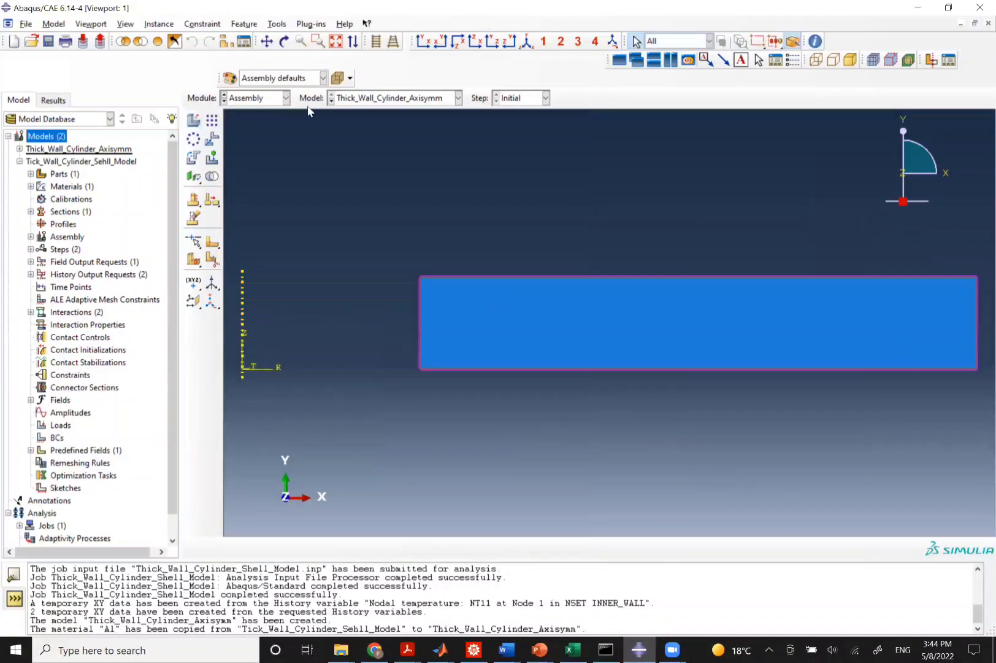
# Switch to the Step module and create a heat transfer step named Heat_Transfer after Initial.
pyautogui.click(252, 98)
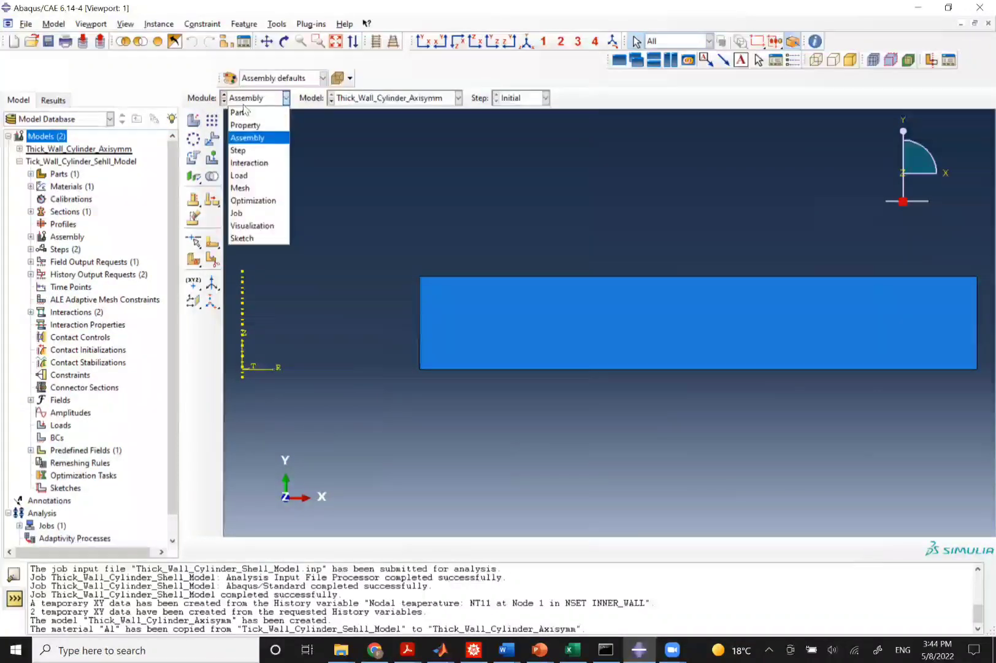
pyautogui.click(248, 150)
pyautogui.click(195, 121)
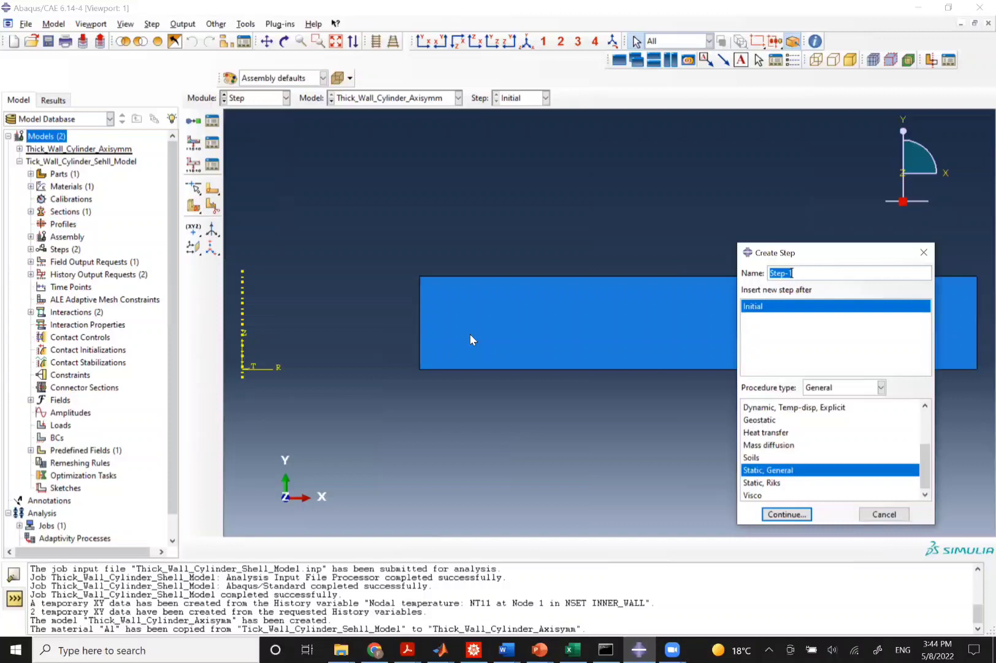
pyautogui.click(771, 431)
pyautogui.tripleClick(812, 275)
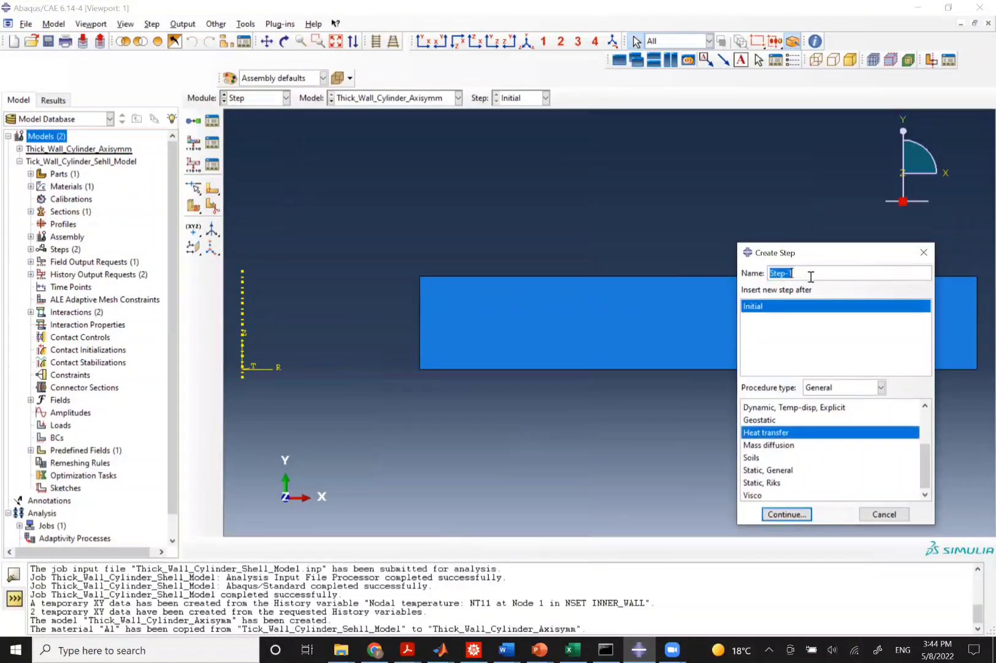
pyautogui.write('Heat_Transfer')
pyautogui.click(788, 514)
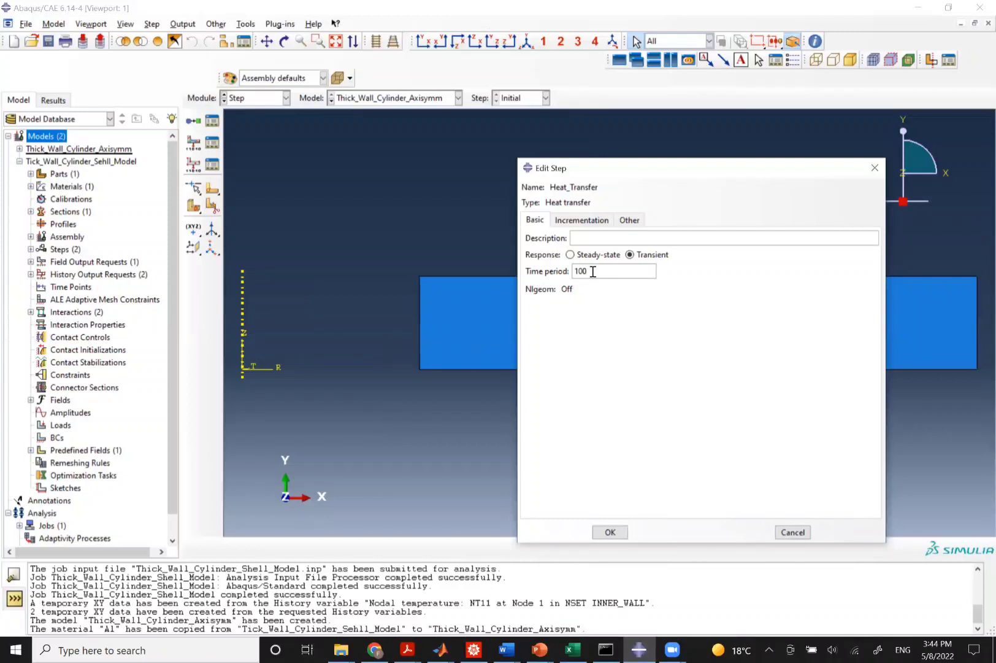
# Set the transient step's time period to 1000 and adjust its maximum increments and initial, minimum and maximum increment sizes.
pyautogui.click(578, 220)
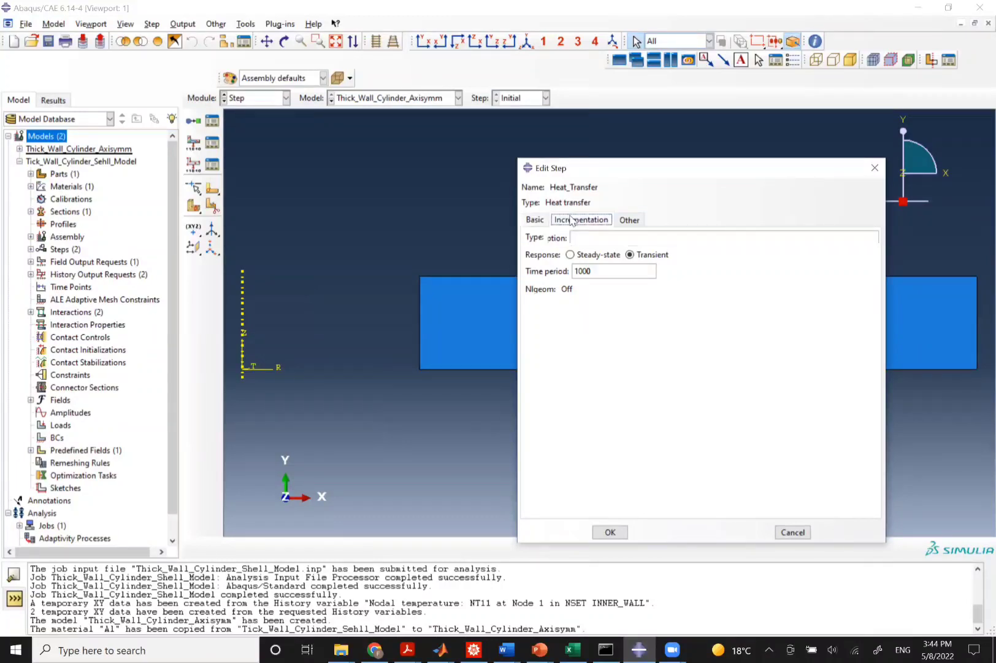
pyautogui.doubleClick(617, 285)
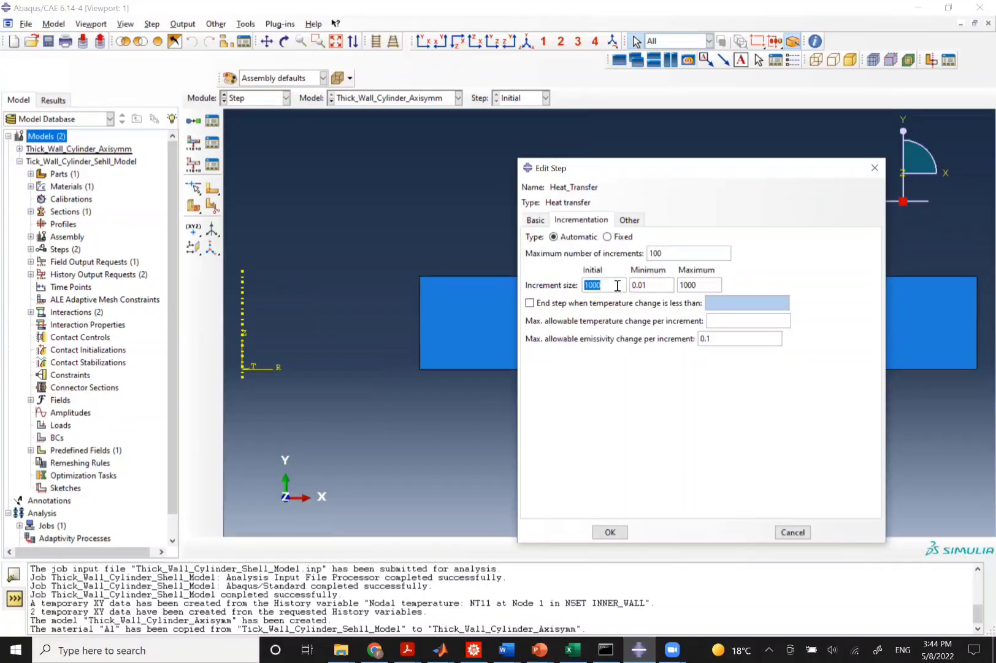
pyautogui.write('02')
pyautogui.doubleClick(653, 286)
pyautogui.write('1e-6')
pyautogui.doubleClick(697, 285)
pyautogui.write('1')
pyautogui.doubleClick(669, 255)
pyautogui.write('1')
pyautogui.click(598, 285)
pyautogui.press('BackSpace')
pyautogui.write('1')
pyautogui.click(610, 532)
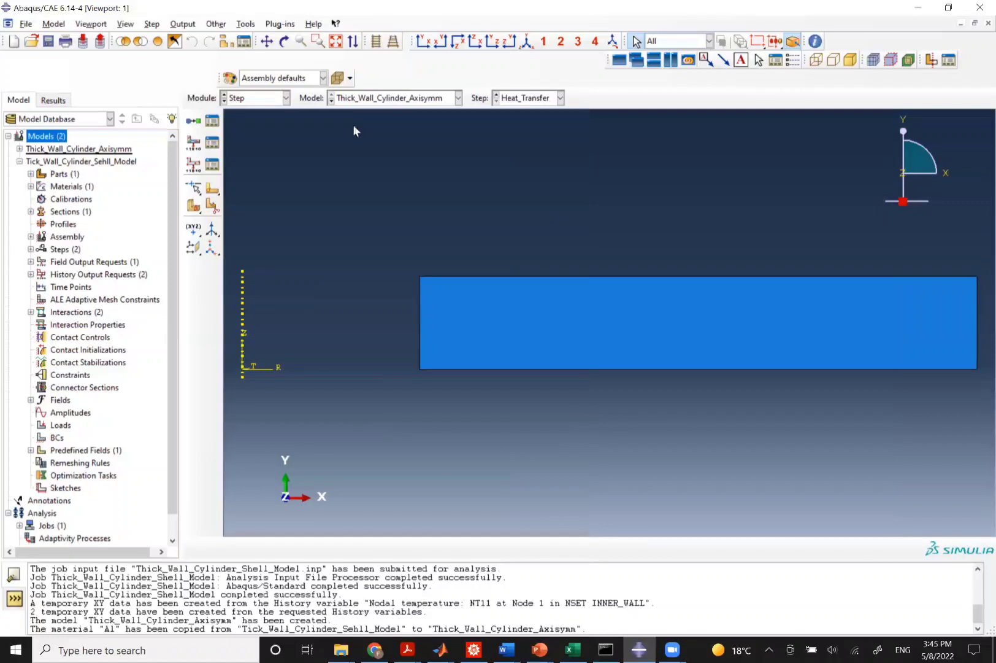
# In the Interaction module, create a surface film condition named Inner_Wall on the cylinder's inner edge.
pyautogui.click(251, 97)
pyautogui.click(246, 160)
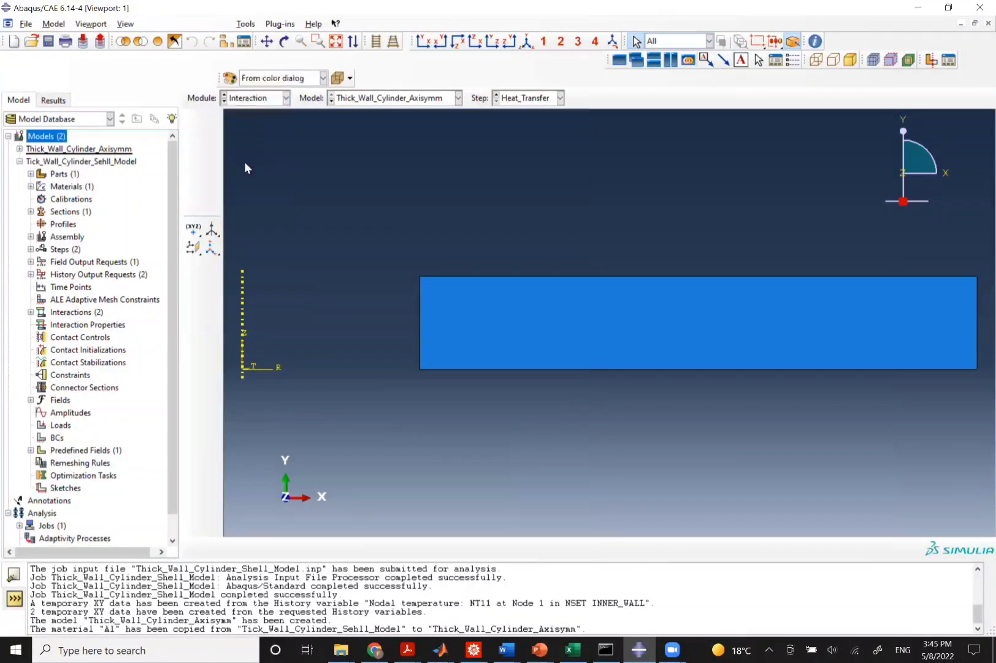
pyautogui.click(211, 121)
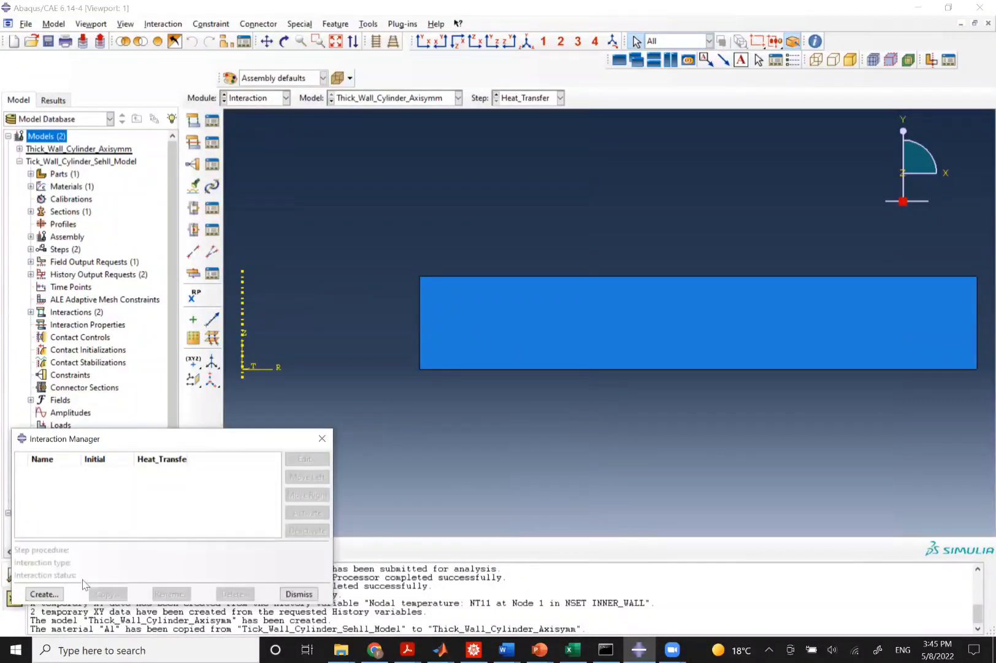
pyautogui.click(43, 594)
pyautogui.press('BackSpace')
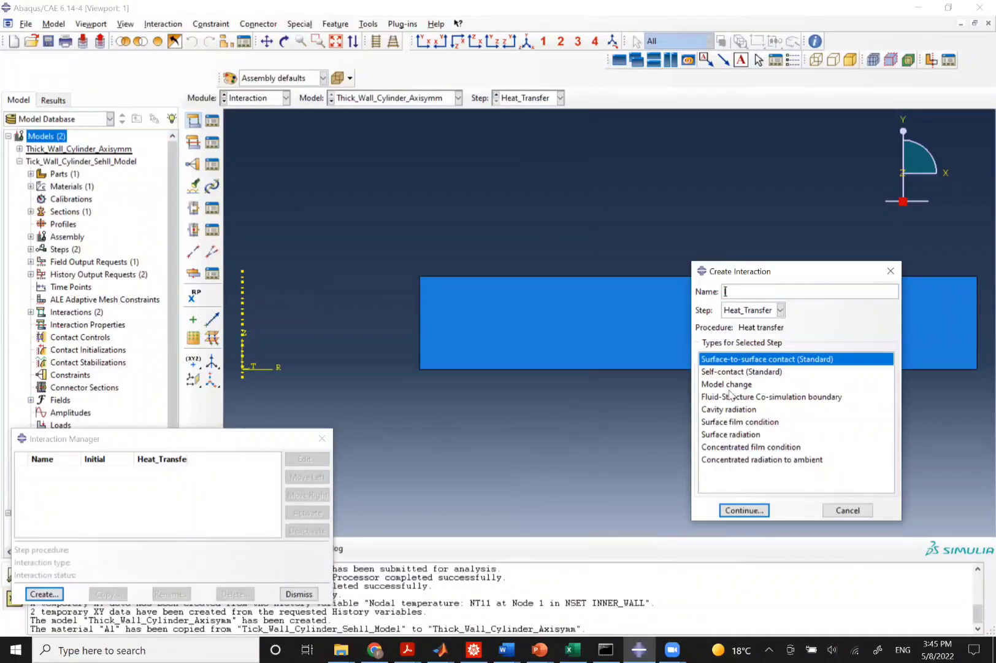
pyautogui.write('Inner_Wall')
pyautogui.click(723, 424)
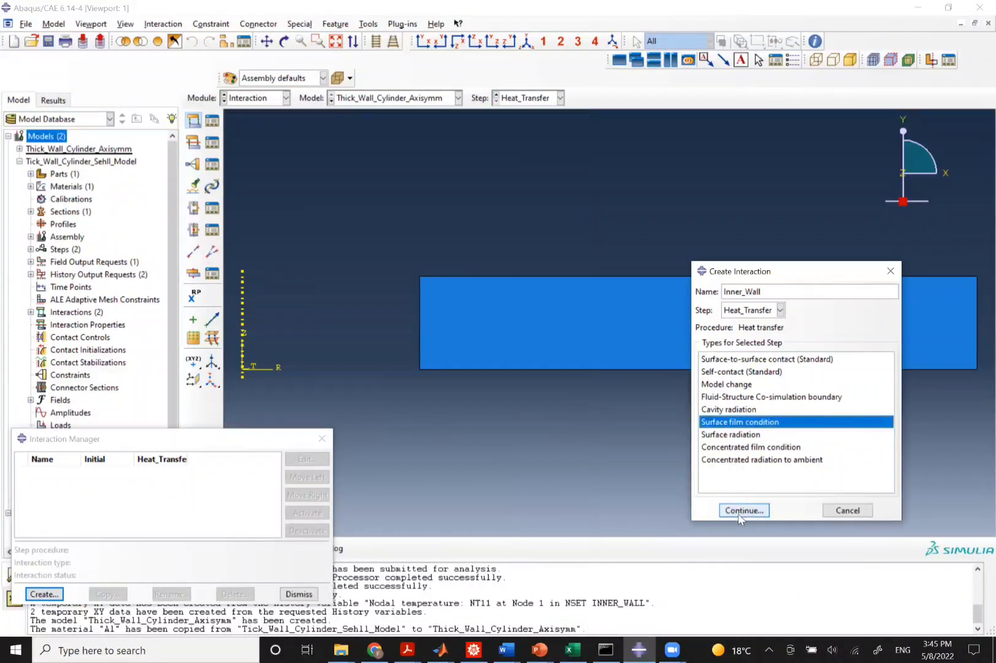
pyautogui.click(743, 511)
pyautogui.click(419, 331)
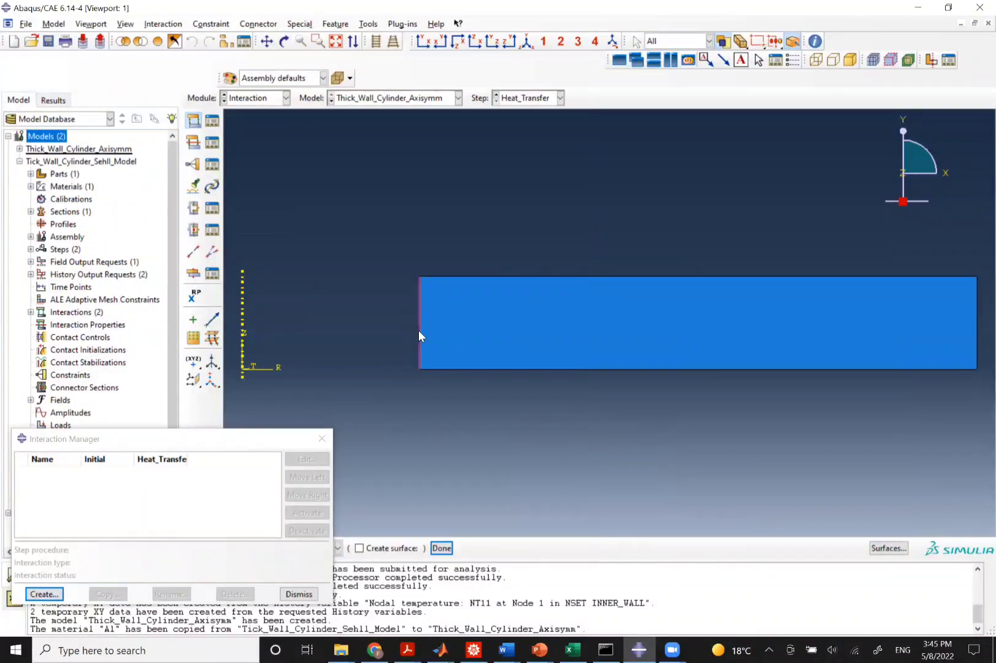
pyautogui.middleClick(419, 331)
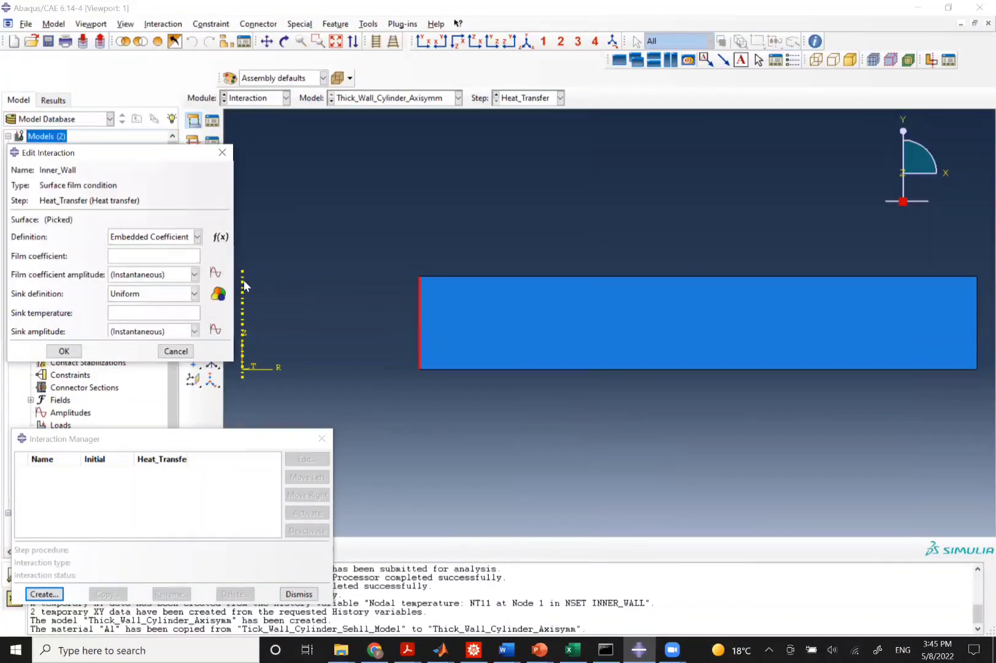
# Set Inner_Wall's film coefficient to 100 and its sink temperature to -250.
pyautogui.click(151, 259)
pyautogui.write('100')
pyautogui.click(131, 310)
pyautogui.write('-')
pyautogui.write('150')
pyautogui.hotkey('alt', 'Tab')
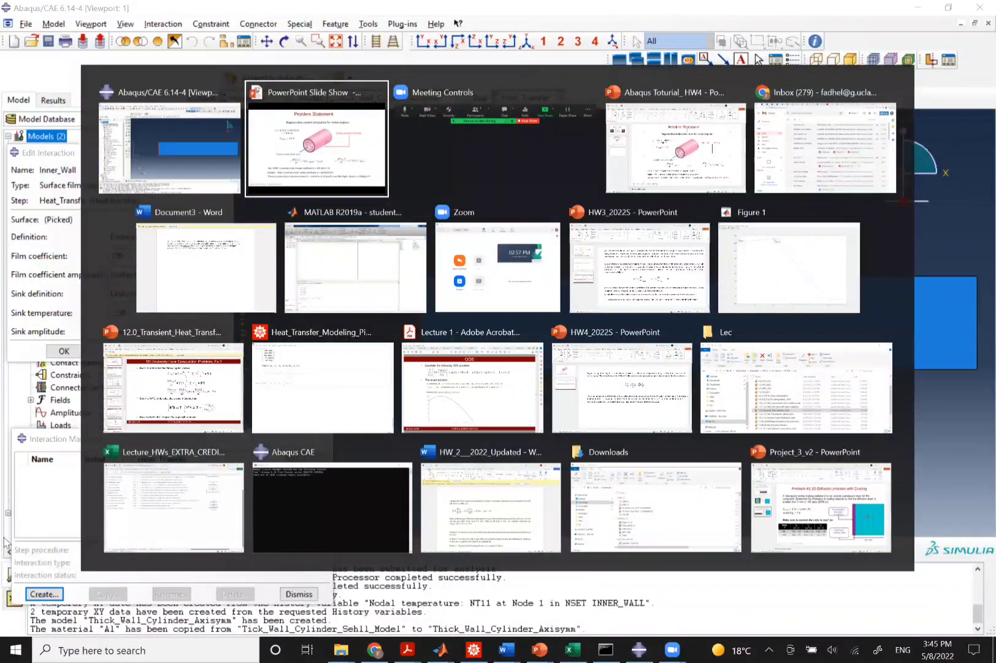
pyautogui.hotkey('alt', 'Tab')
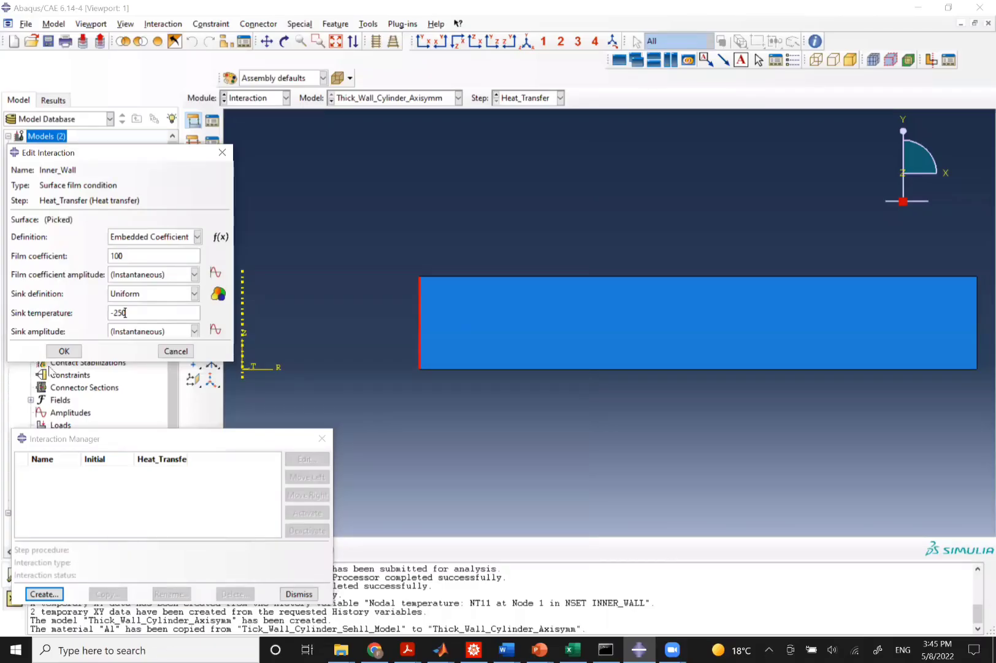
pyautogui.click(65, 349)
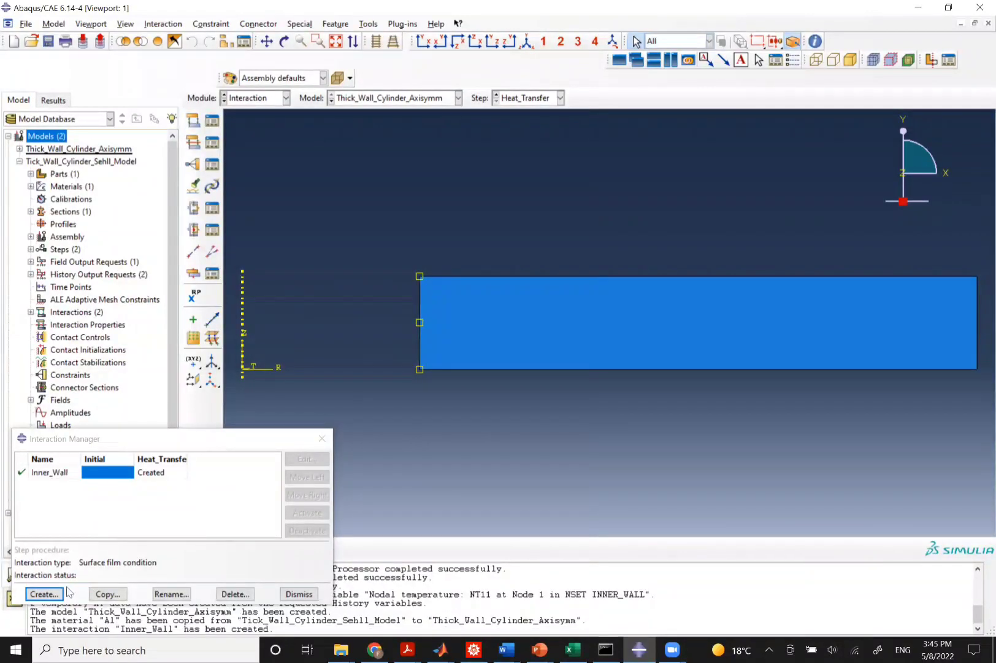
# Create a surface film condition named Outer_Wall on the cylinder's outer edge.
pyautogui.click(44, 594)
pyautogui.write('O')
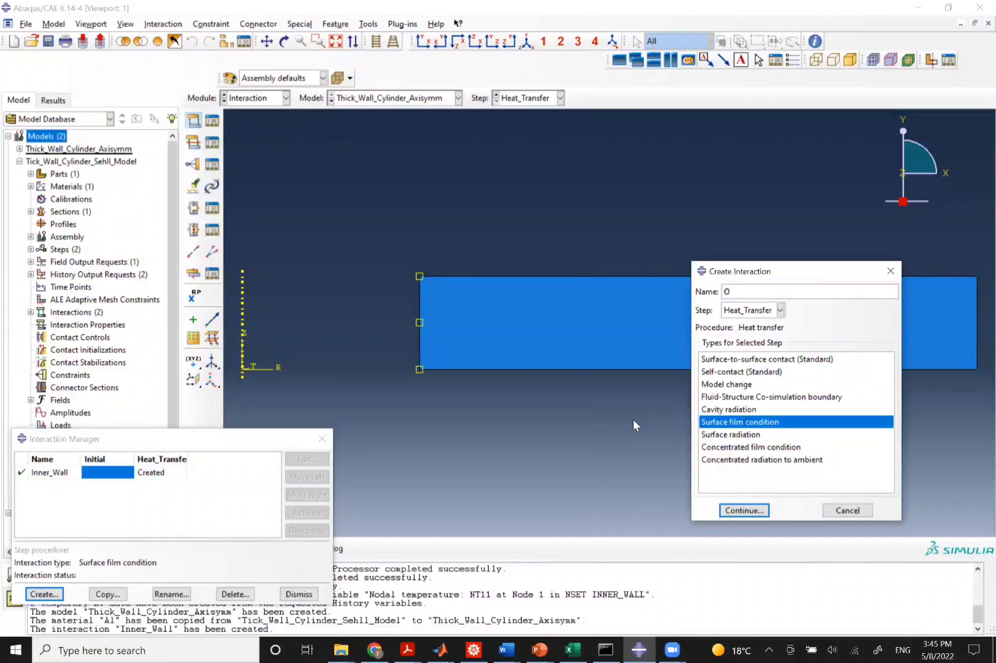
pyautogui.write('uter_Wall')
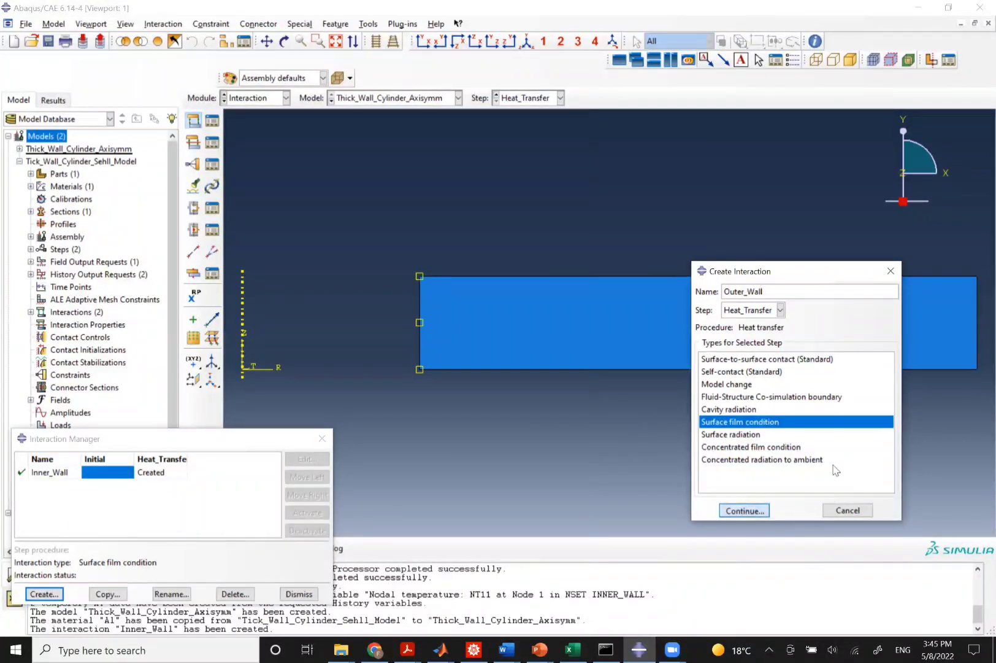
pyautogui.click(744, 510)
pyautogui.click(978, 321)
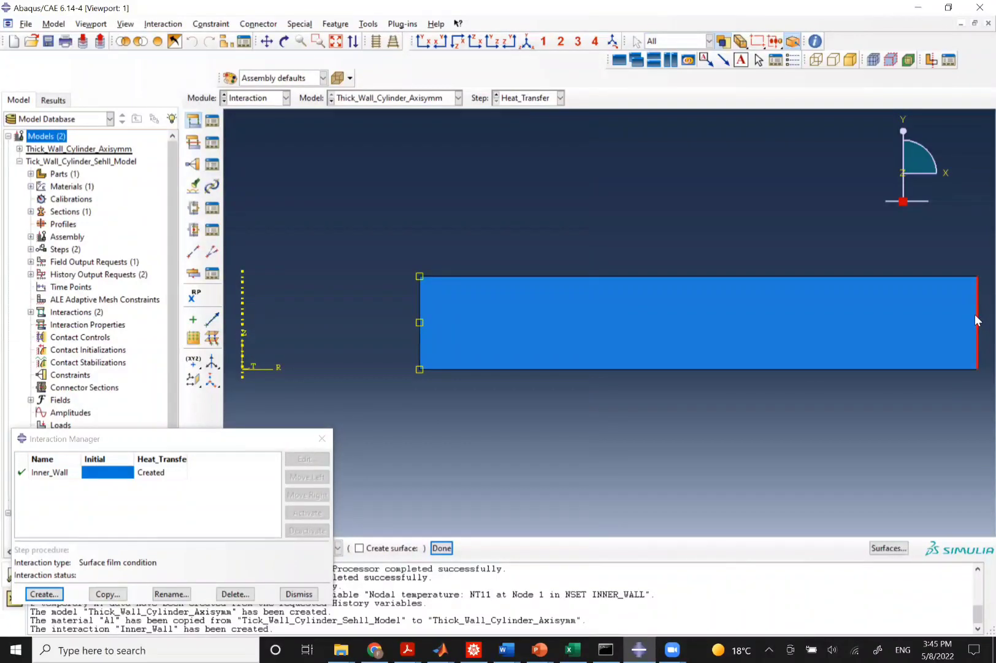
pyautogui.middleClick(978, 321)
# Set Outer_Wall's film coefficient to 600 and its sink temperature to 1000.
pyautogui.click(144, 254)
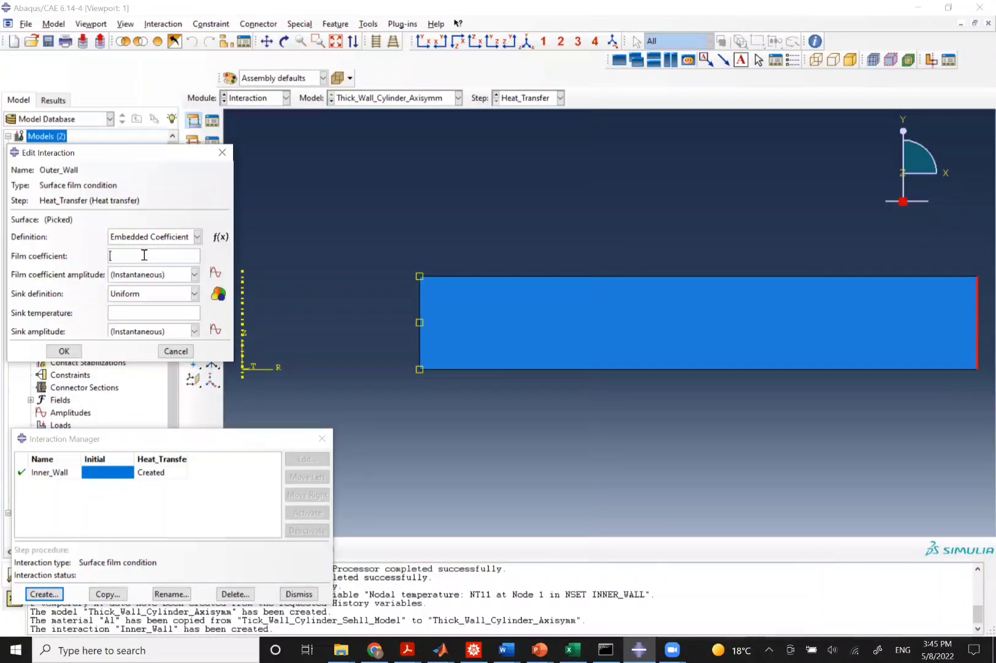
pyautogui.write('600')
pyautogui.click(149, 309)
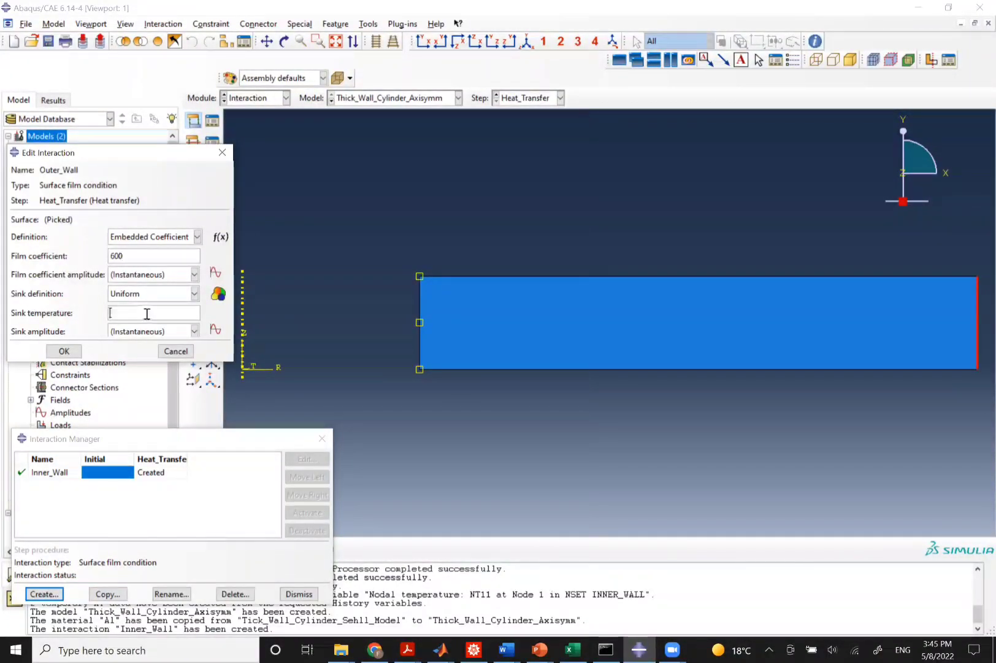
pyautogui.write('1000')
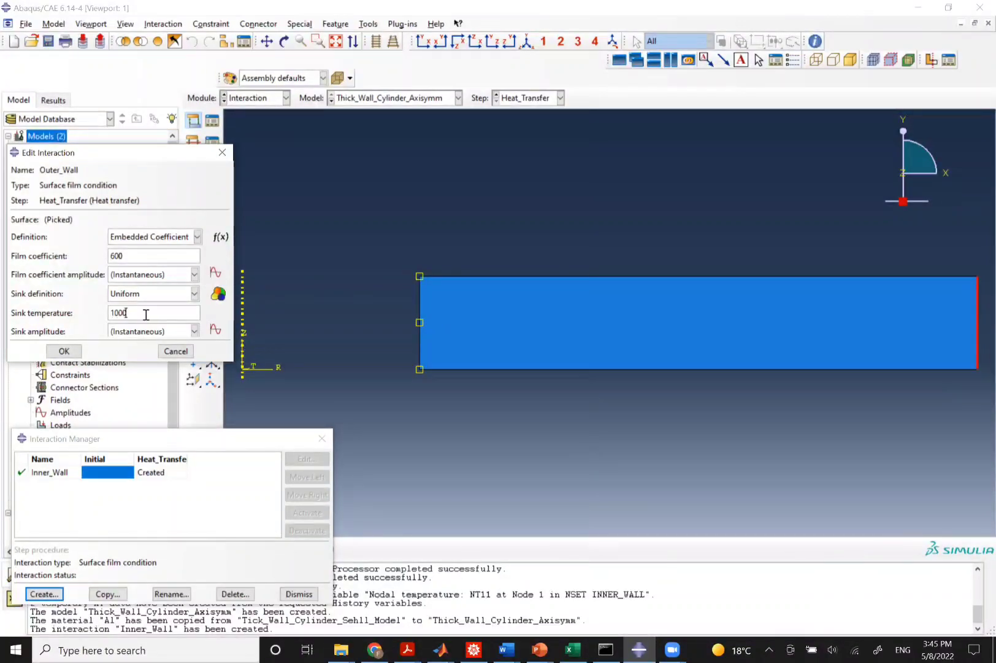
pyautogui.click(64, 350)
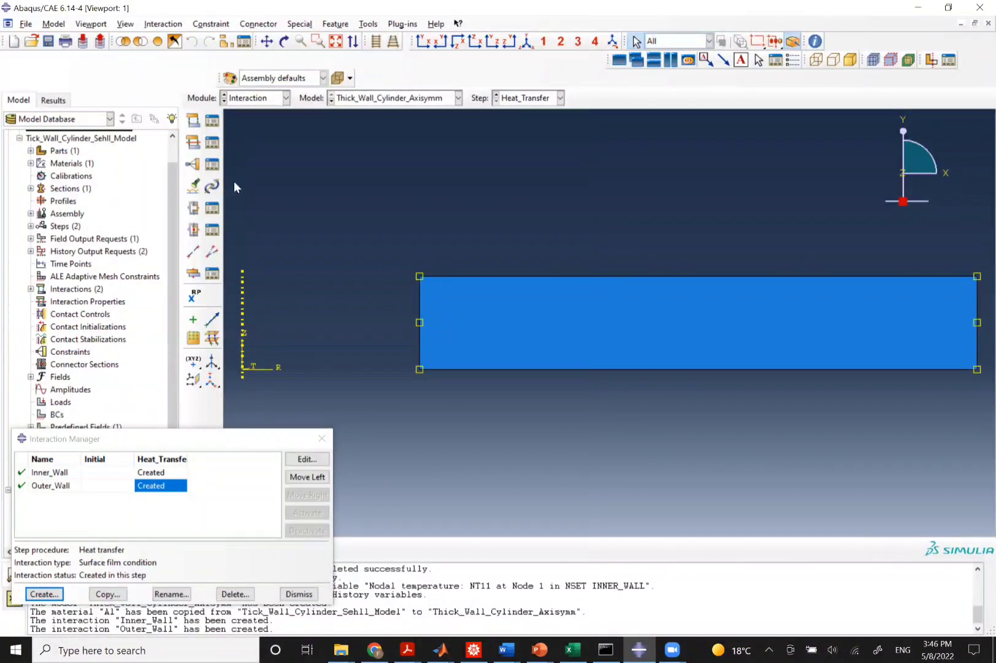
# In the Load module, start a predefined temperature field named Temp in the Initial step.
pyautogui.scroll(3, 233, 182)
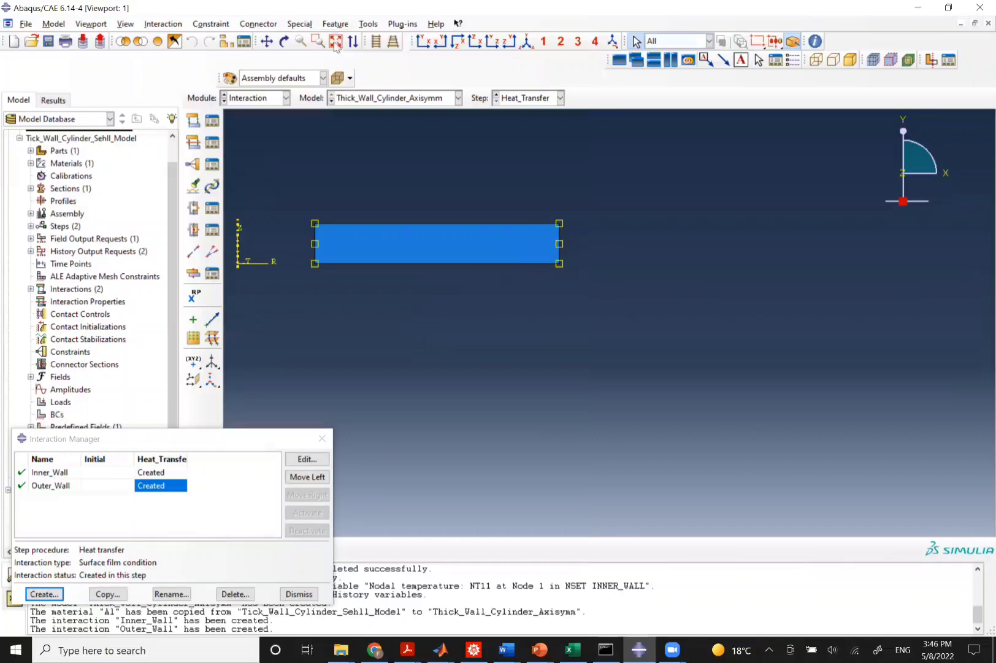
pyautogui.click(270, 100)
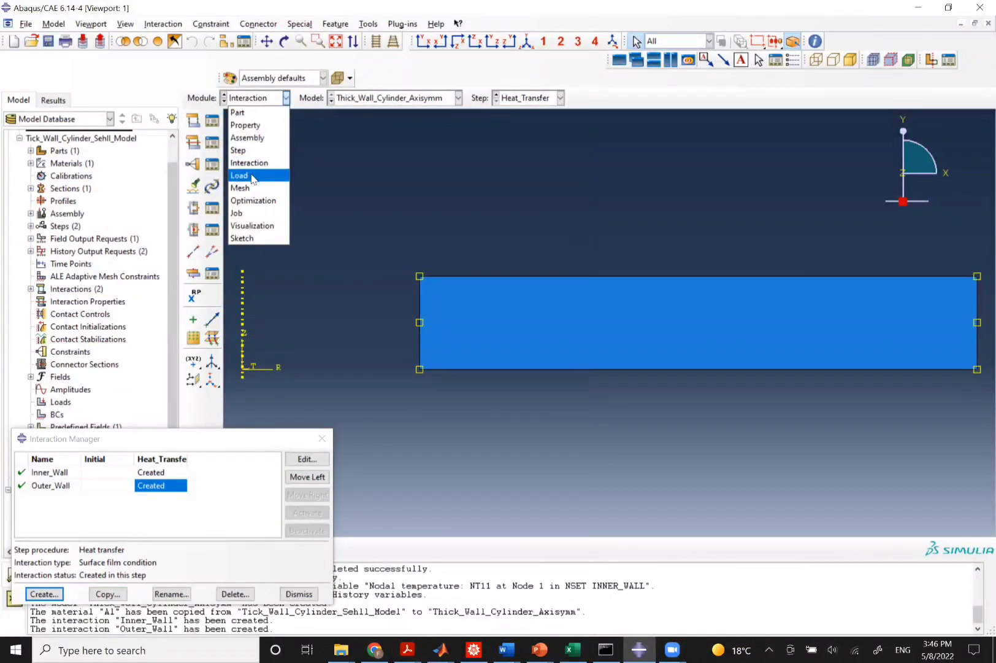
pyautogui.click(257, 176)
pyautogui.click(193, 166)
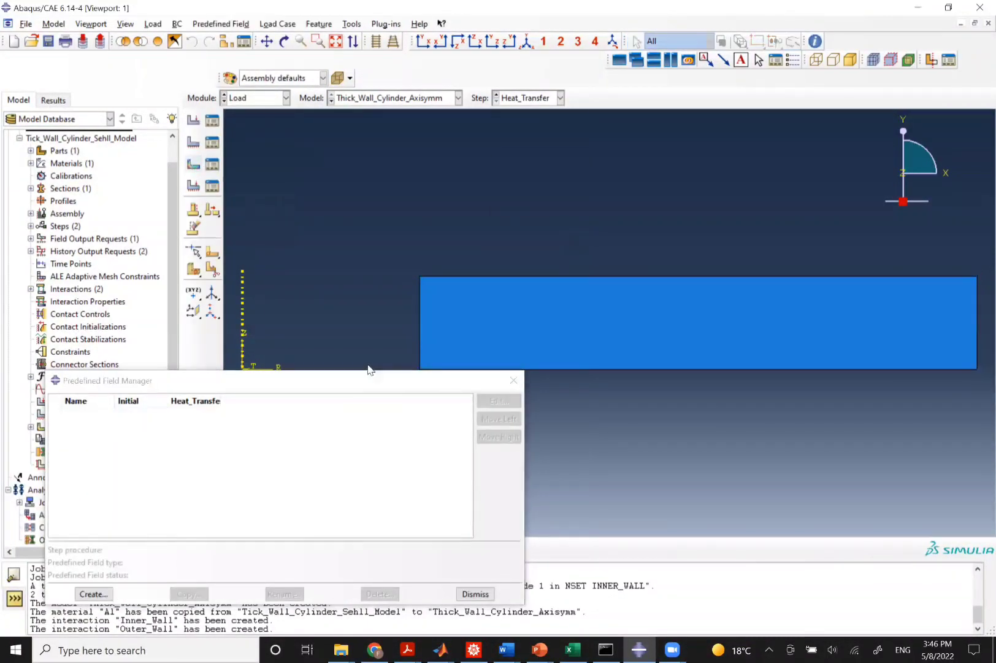
pyautogui.write('Temp')
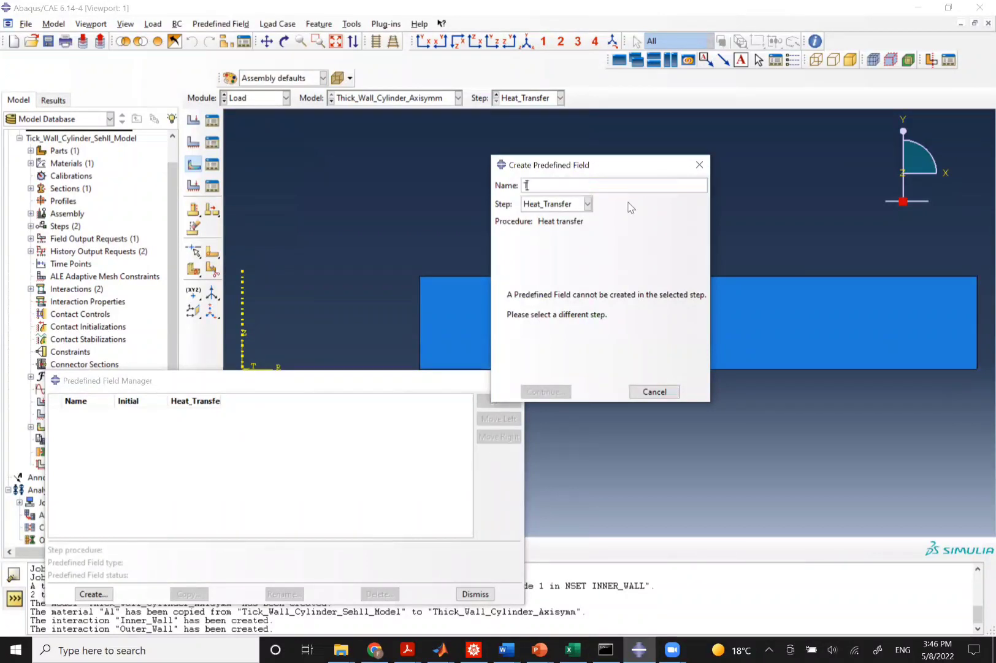
pyautogui.click(557, 206)
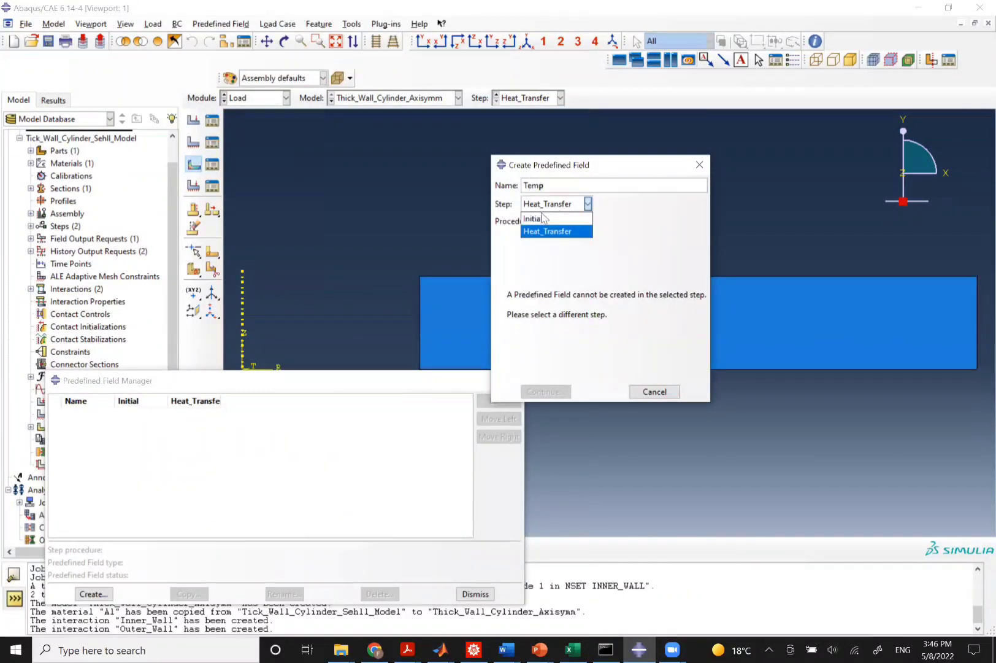
pyautogui.click(549, 218)
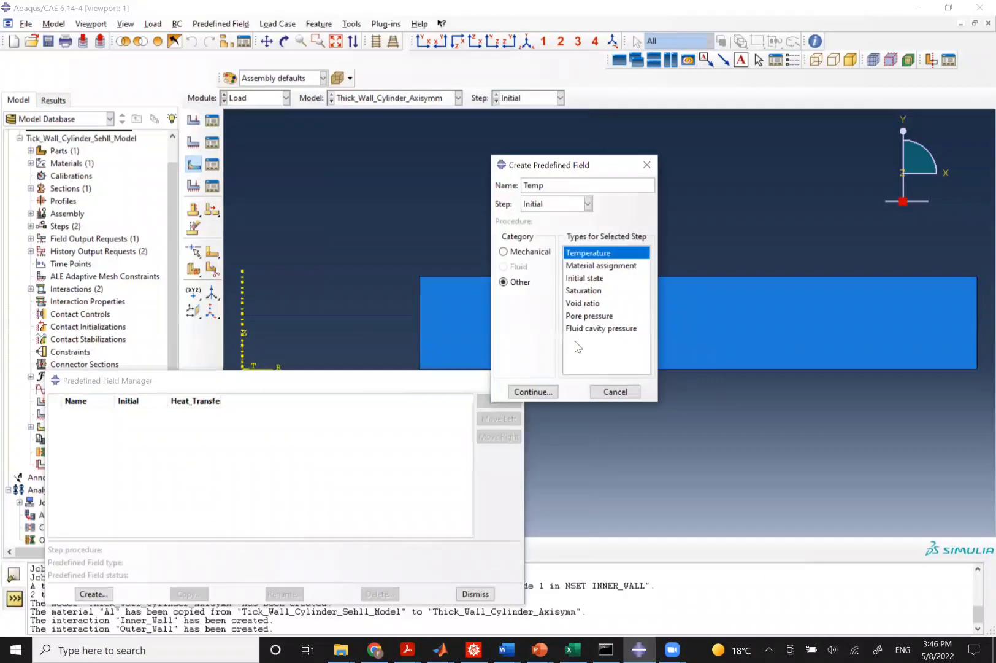
pyautogui.click(523, 392)
# Apply the Temp field to the whole cylinder section with a magnitude of 10.
pyautogui.moveTo(423, 241); pyautogui.dragTo(979, 412)
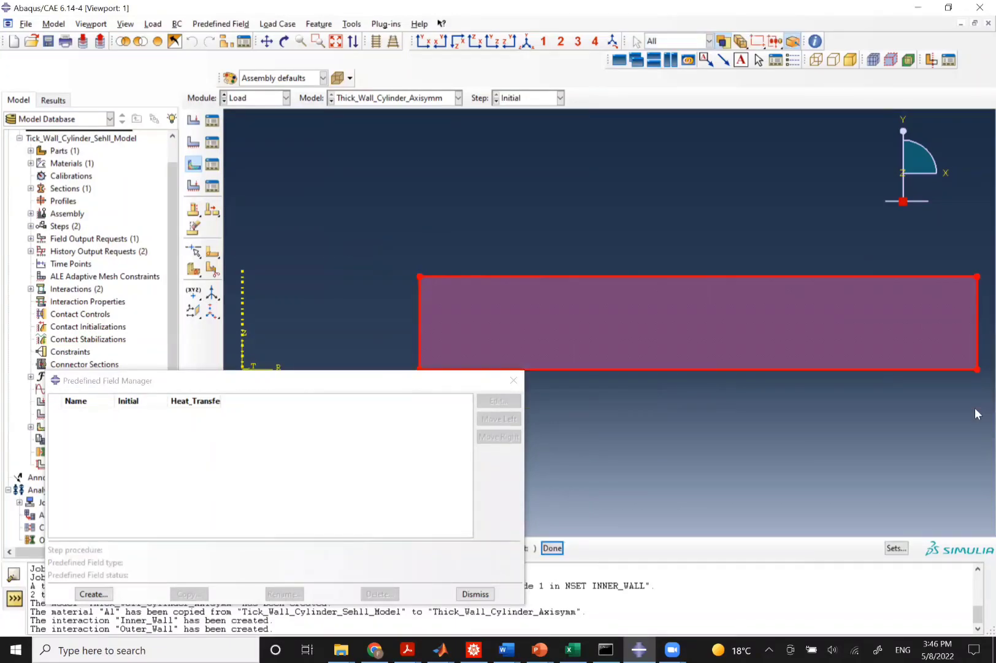
pyautogui.middleClick(979, 412)
pyautogui.click(118, 293)
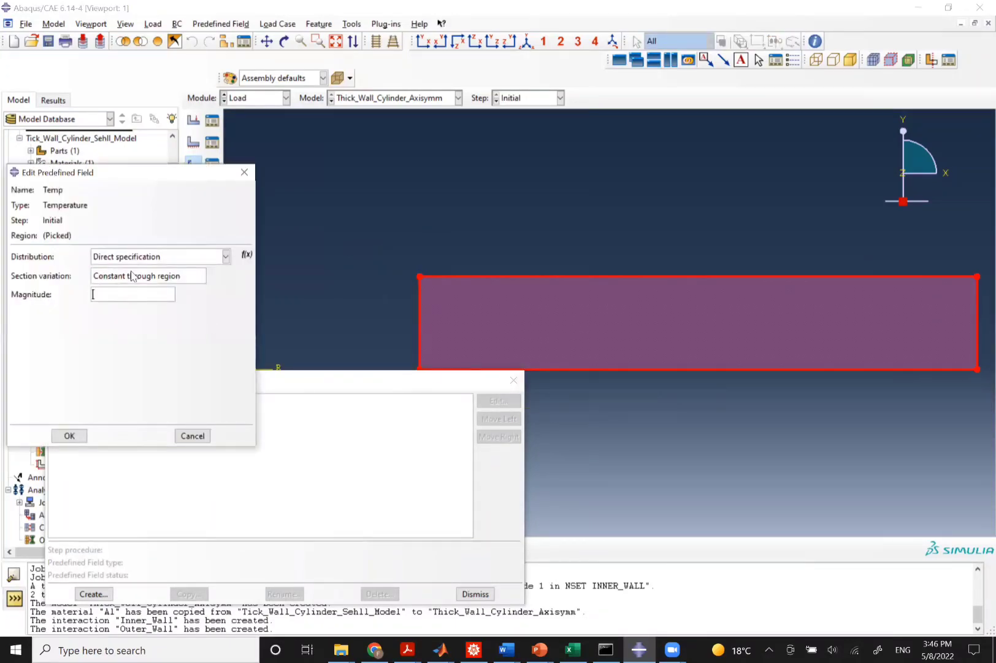
pyautogui.write('10')
pyautogui.click(69, 436)
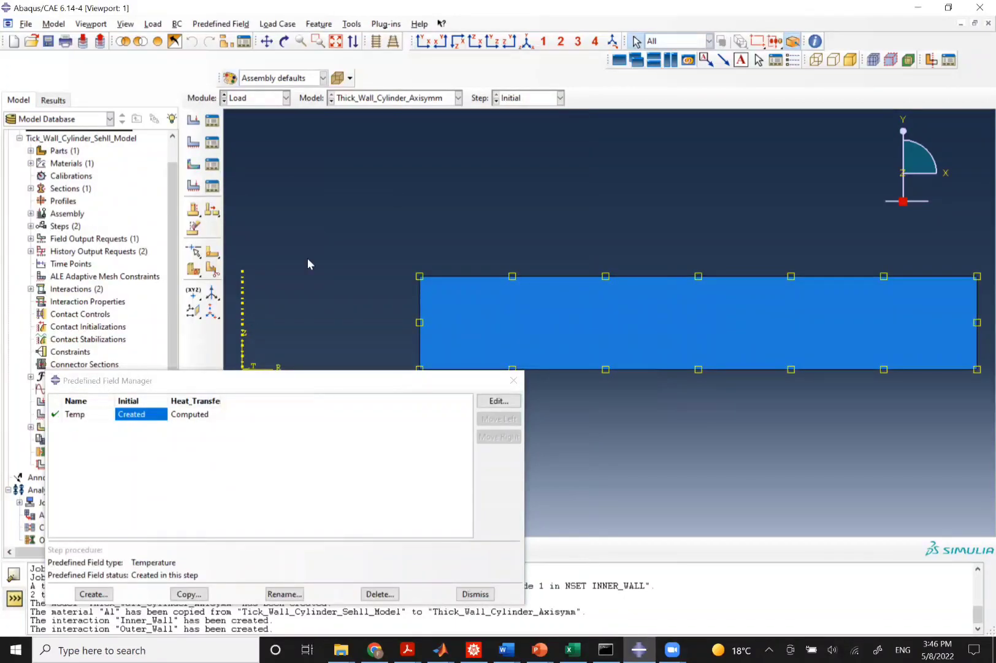
# In the Mesh module, set the mesh controls to quad elements with the structured technique.
pyautogui.click(249, 99)
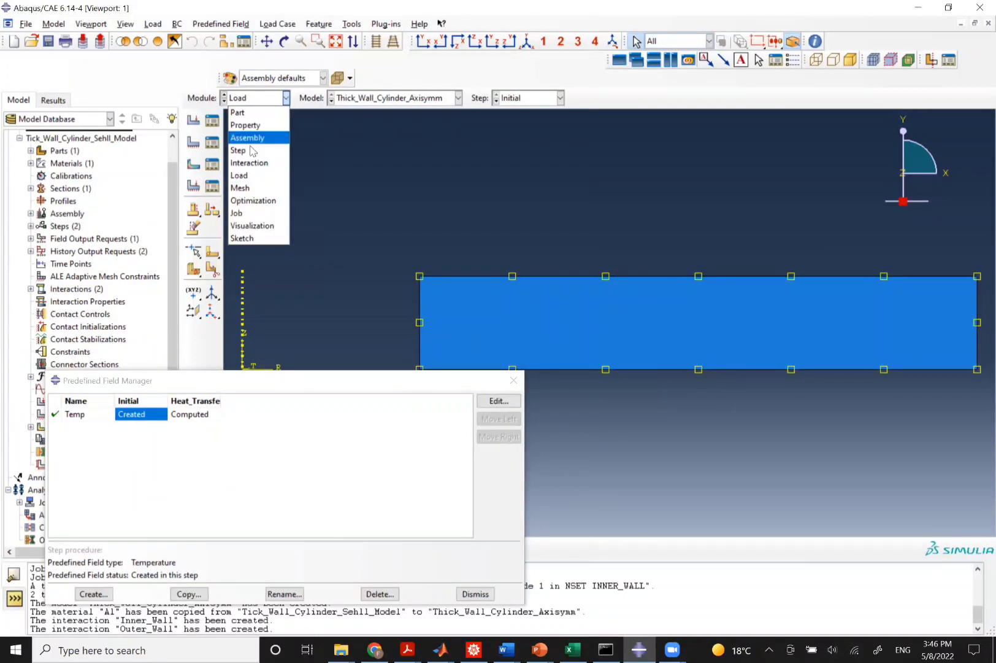
pyautogui.click(255, 189)
pyautogui.click(212, 138)
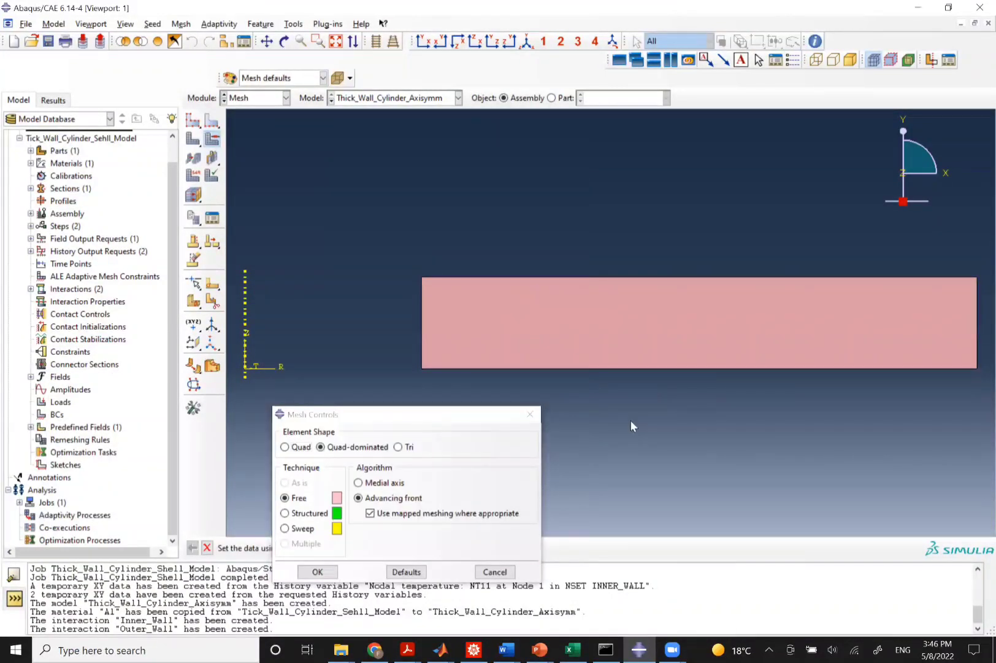
pyautogui.click(286, 447)
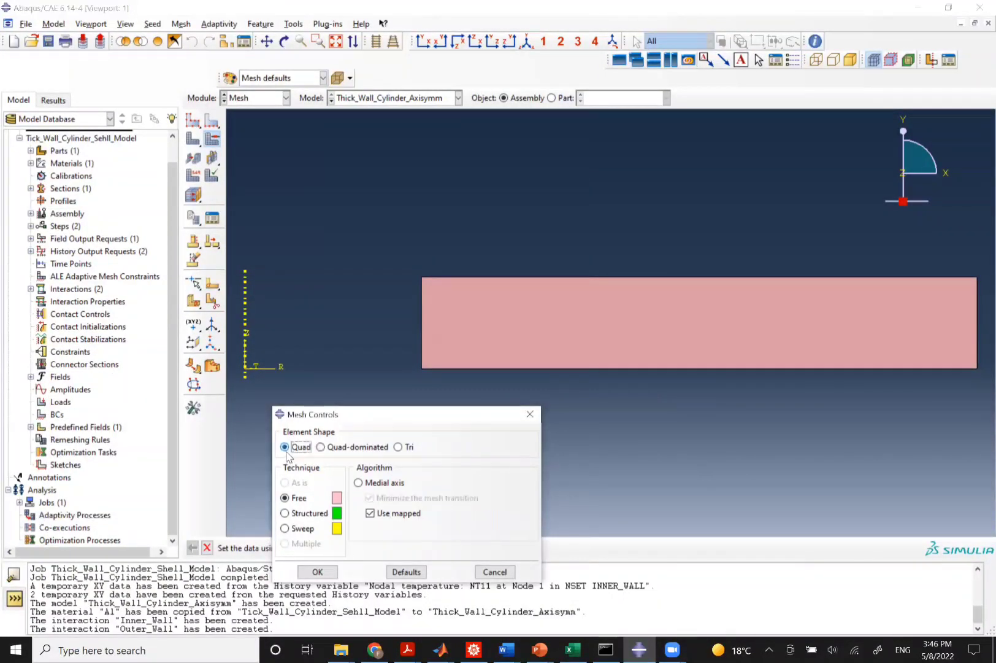
pyautogui.click(286, 513)
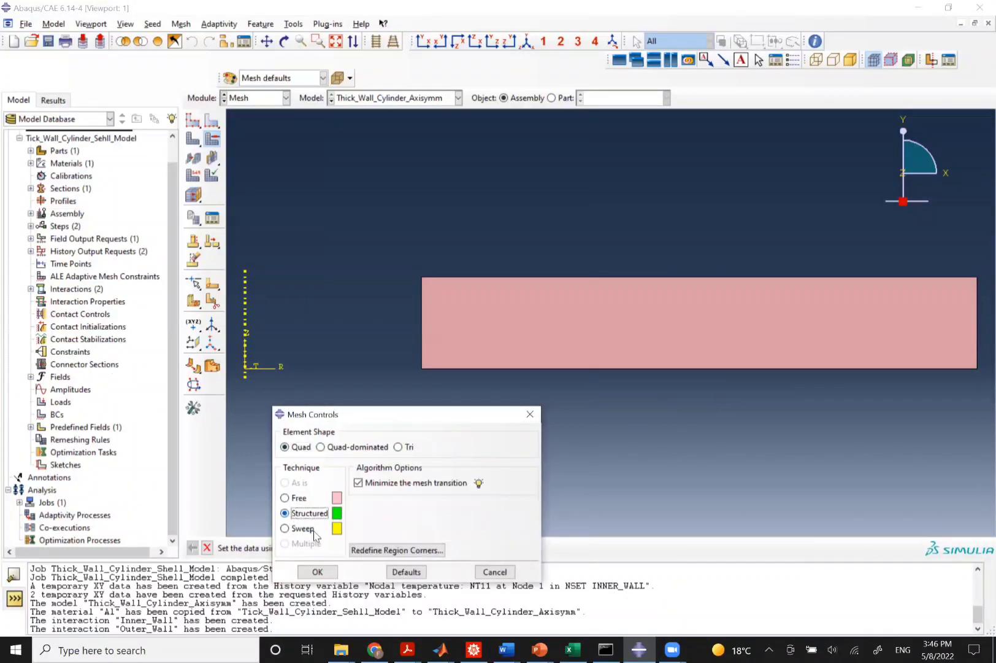
pyautogui.click(317, 572)
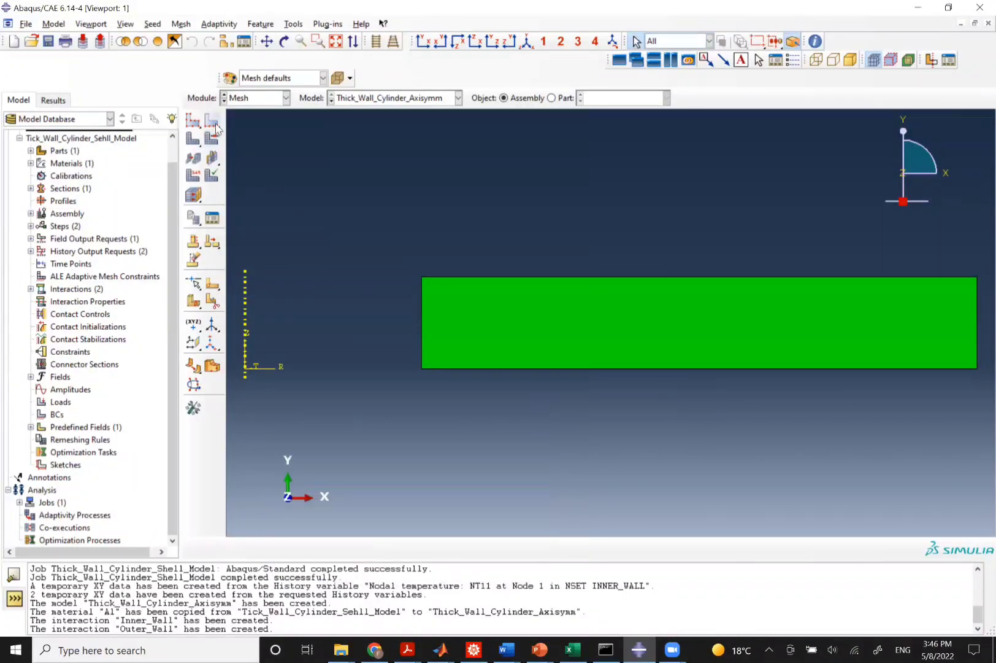
# Seed the cylinder with an approximate global size of 0.001 and mesh the part instance.
pyautogui.click(193, 121)
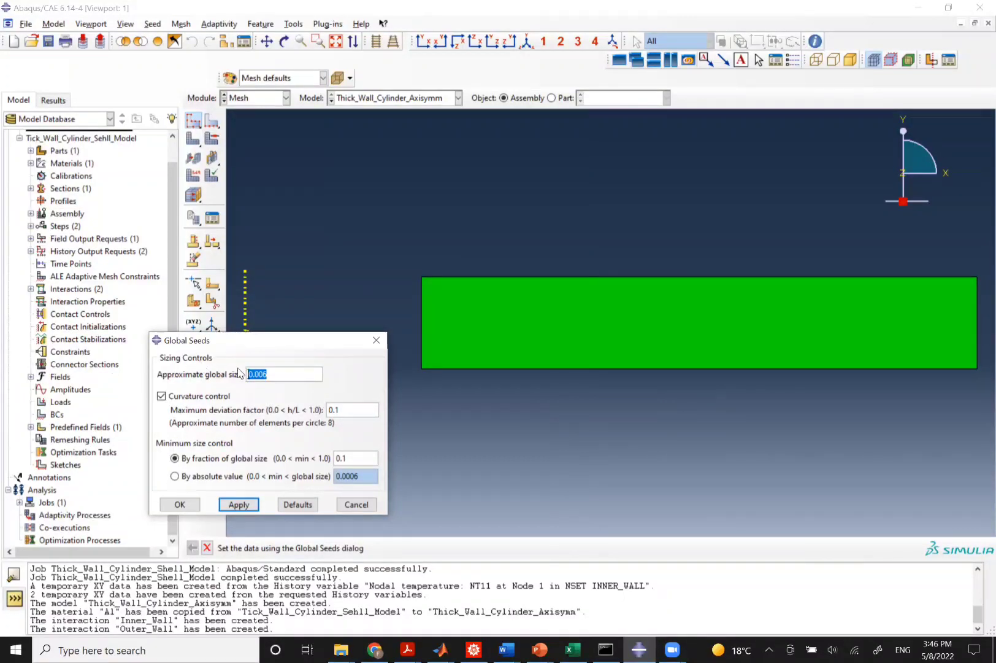
pyautogui.click(264, 374)
pyautogui.moveTo(263, 374); pyautogui.dragTo(277, 387)
pyautogui.write('1')
pyautogui.click(241, 504)
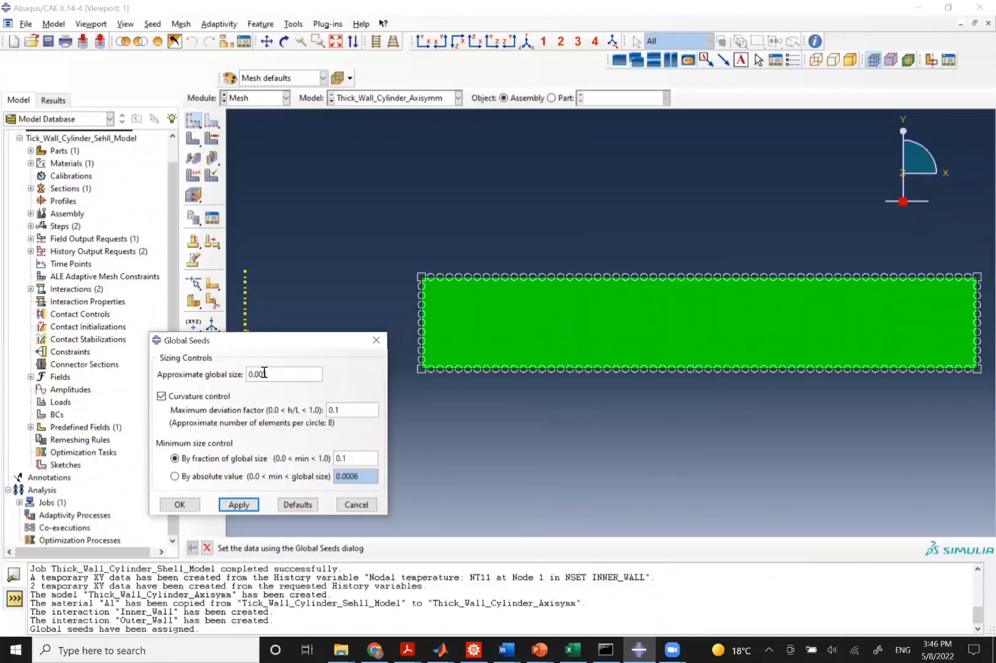
pyautogui.write('5')
pyautogui.click(235, 504)
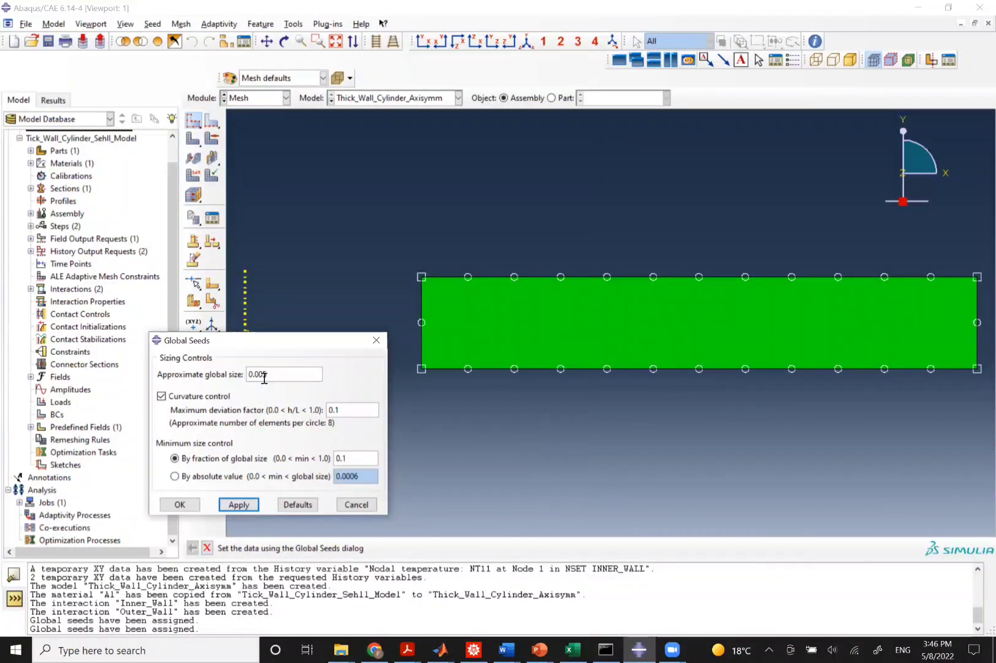
pyautogui.moveTo(265, 376); pyautogui.dragTo(303, 373)
pyautogui.write('1')
pyautogui.click(256, 507)
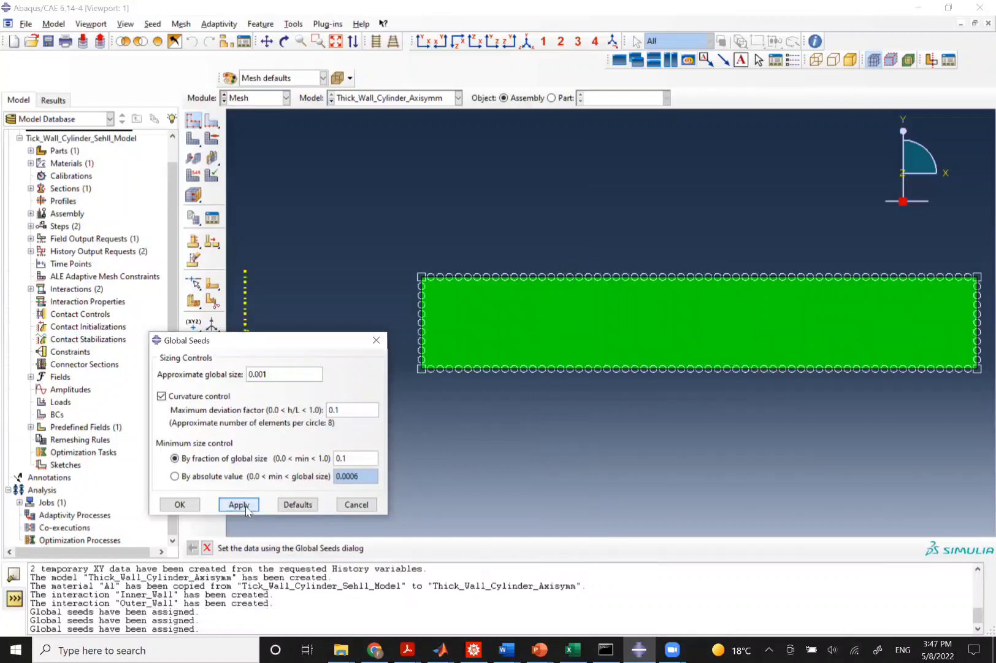
pyautogui.click(178, 505)
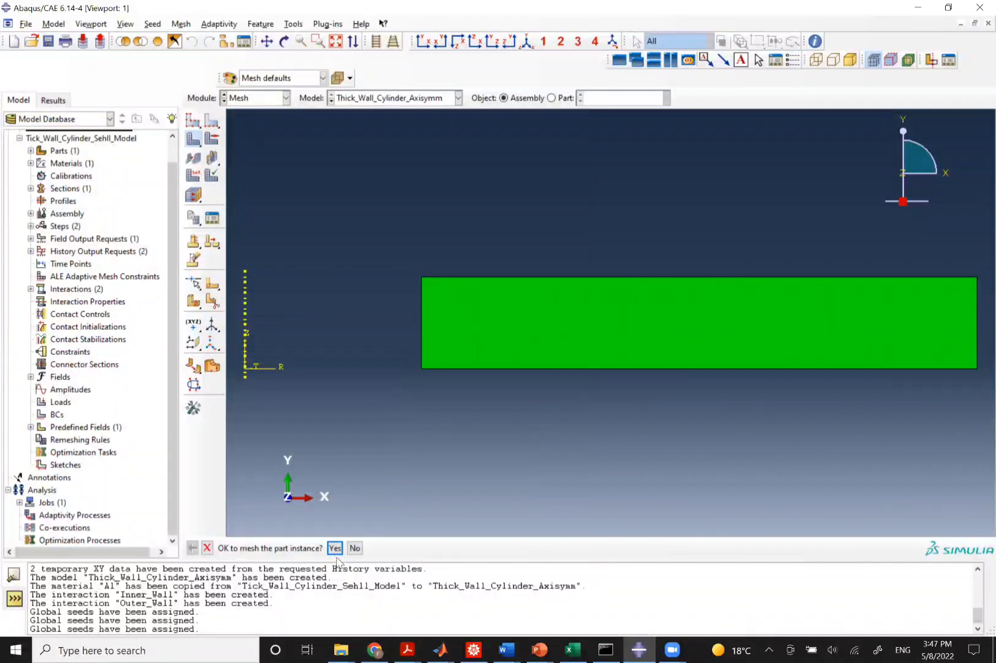
pyautogui.click(335, 548)
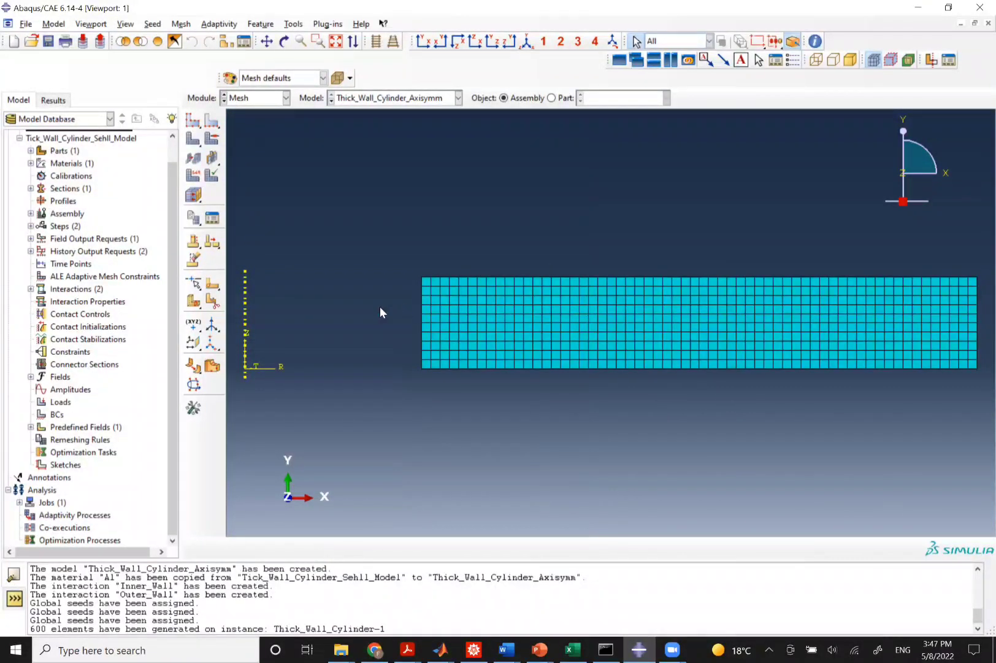
# Set the element type to Heat Transfer family with quadratic order, giving DCAX8 axisymmetric quadrilaterals.
pyautogui.click(193, 175)
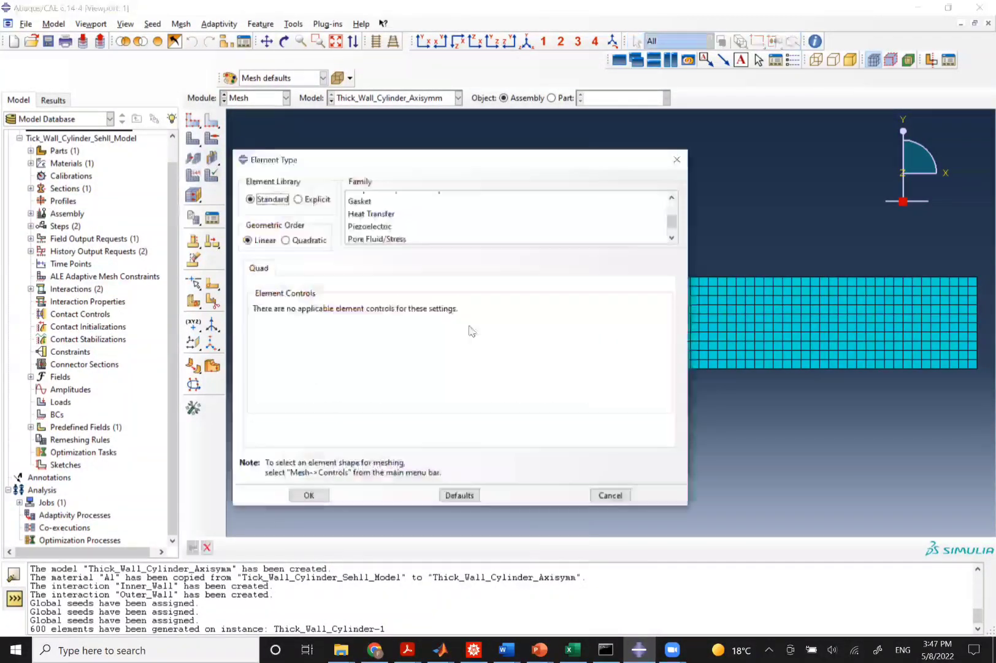
pyautogui.click(371, 213)
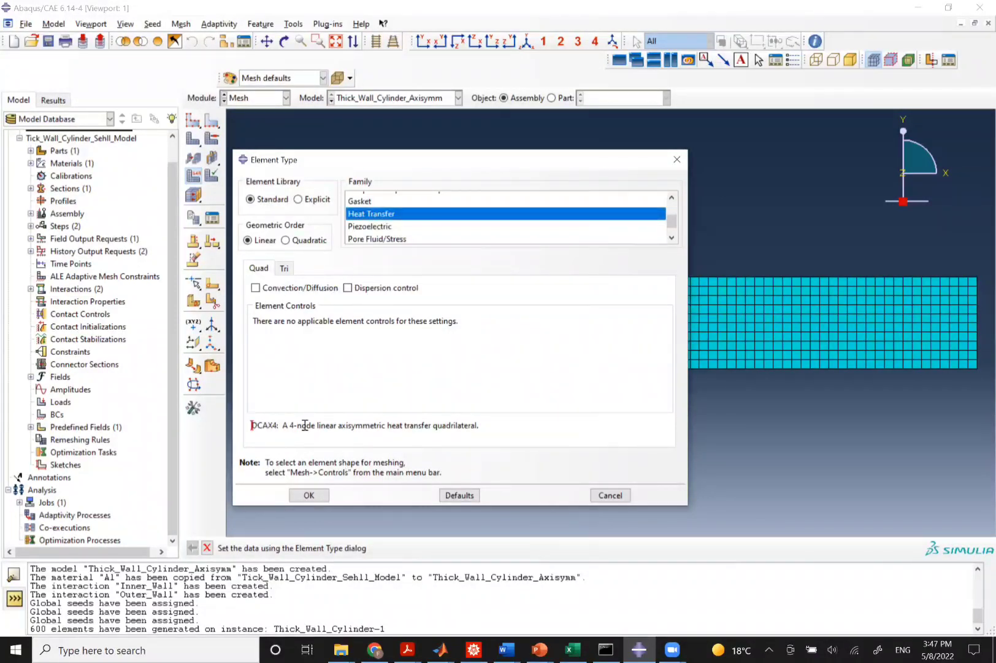
pyautogui.moveTo(256, 430); pyautogui.dragTo(357, 430)
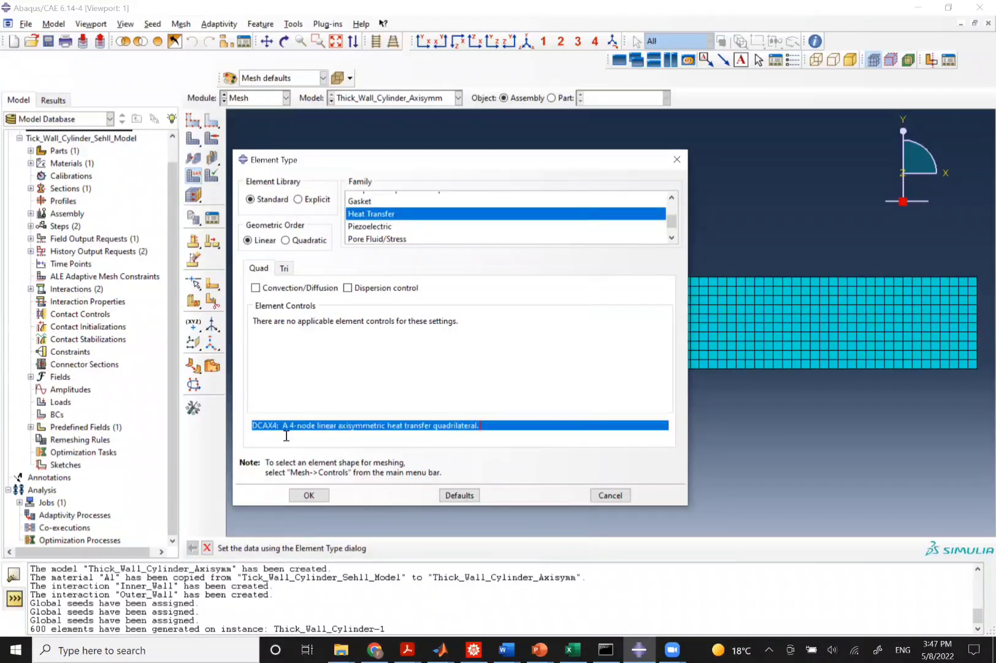
pyautogui.click(310, 430)
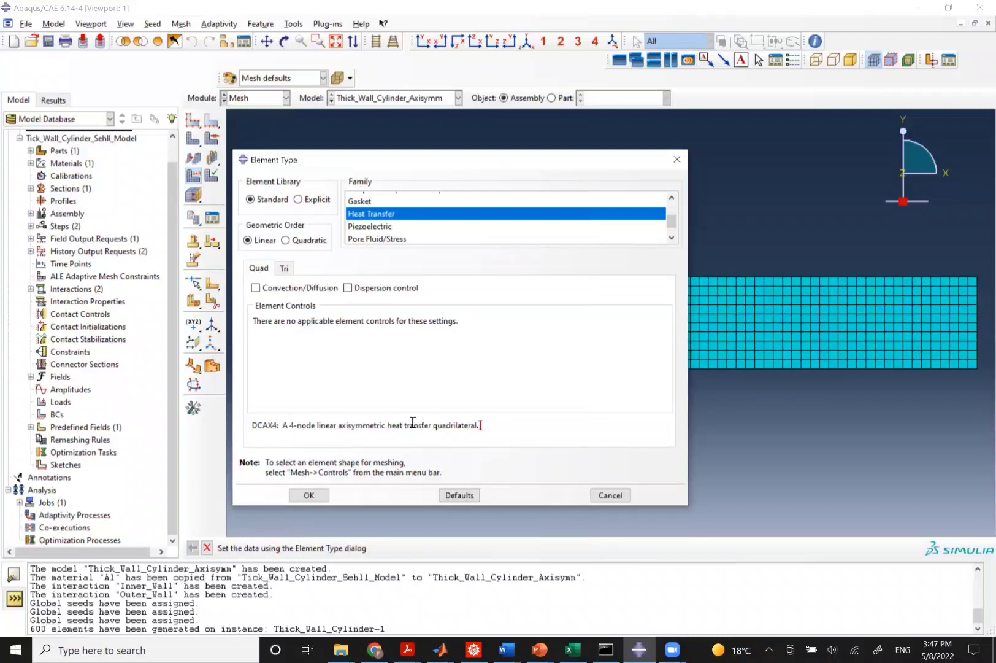
pyautogui.moveTo(285, 427); pyautogui.dragTo(393, 447)
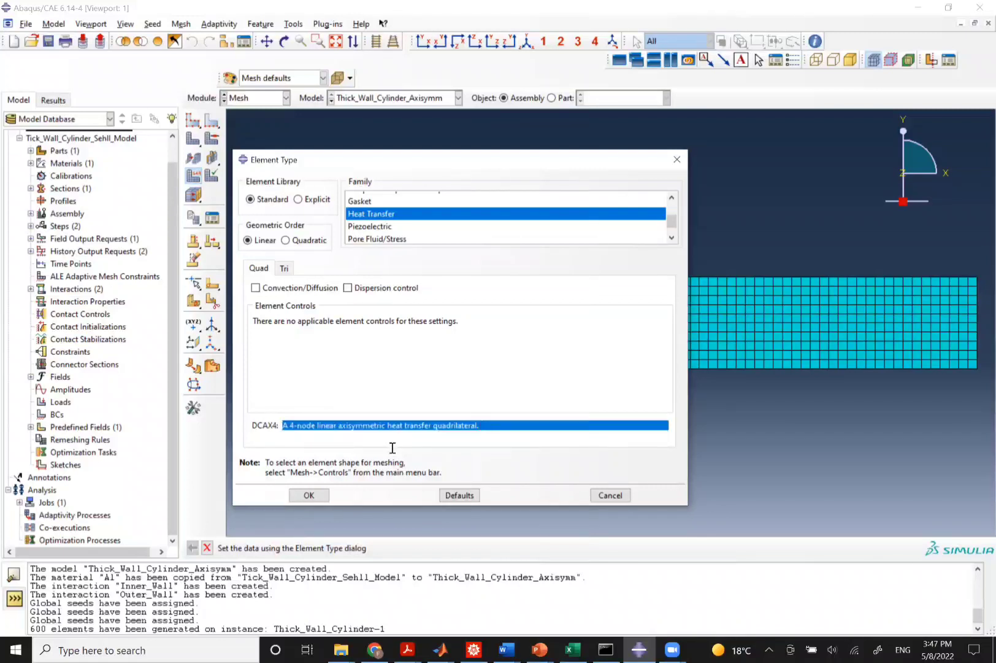
pyautogui.click(286, 239)
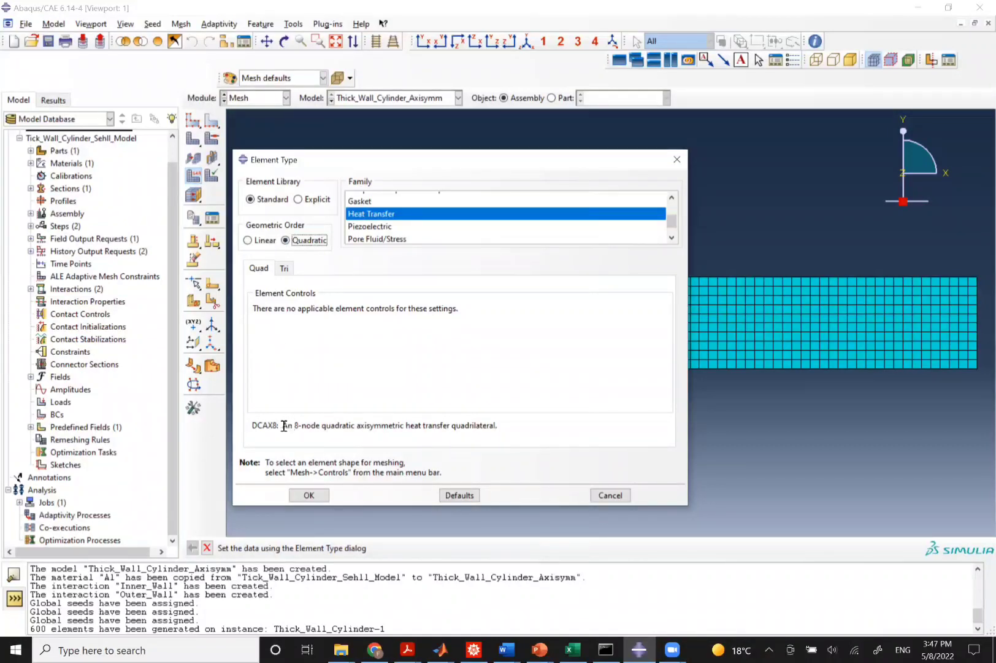
pyautogui.moveTo(285, 426); pyautogui.dragTo(351, 435)
pyautogui.click(436, 432)
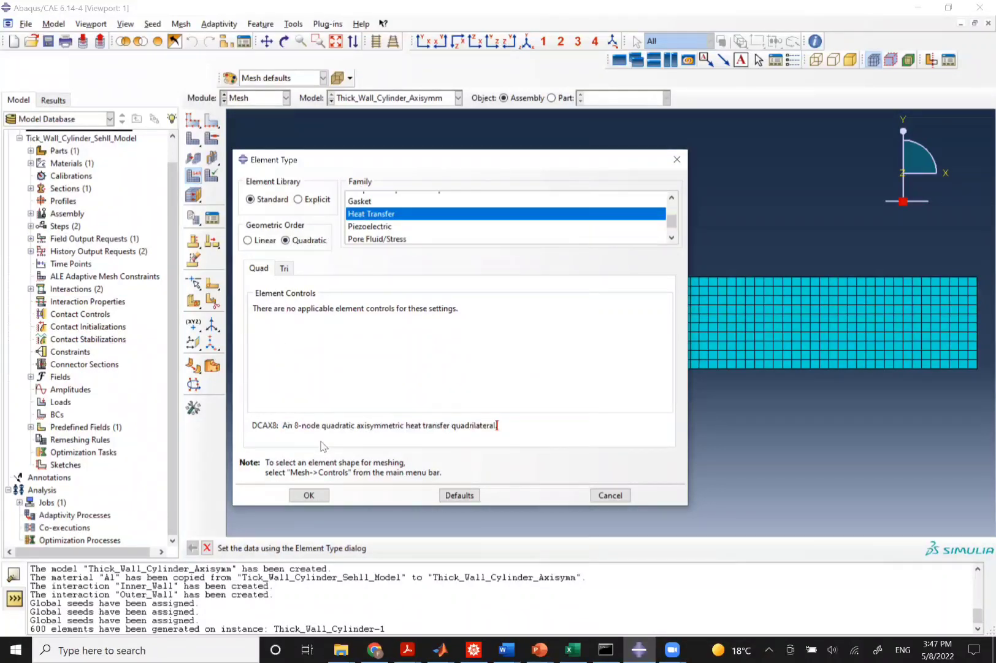
pyautogui.click(309, 496)
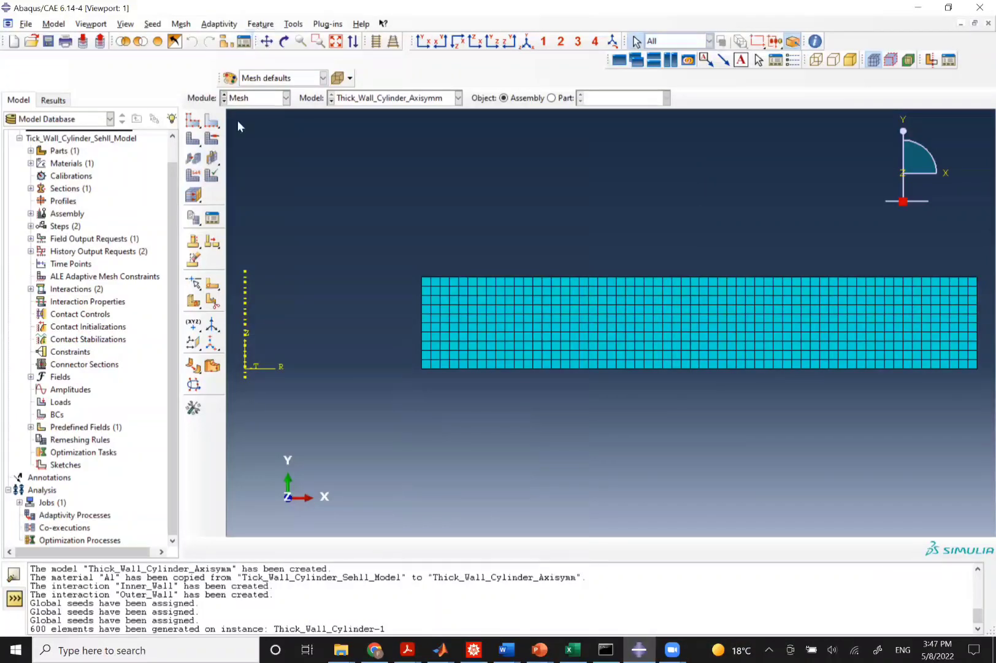
# In the Job module, create a job named Thick_Wall_Cylinder_Axisymm for the axisymmetric model.
pyautogui.click(243, 100)
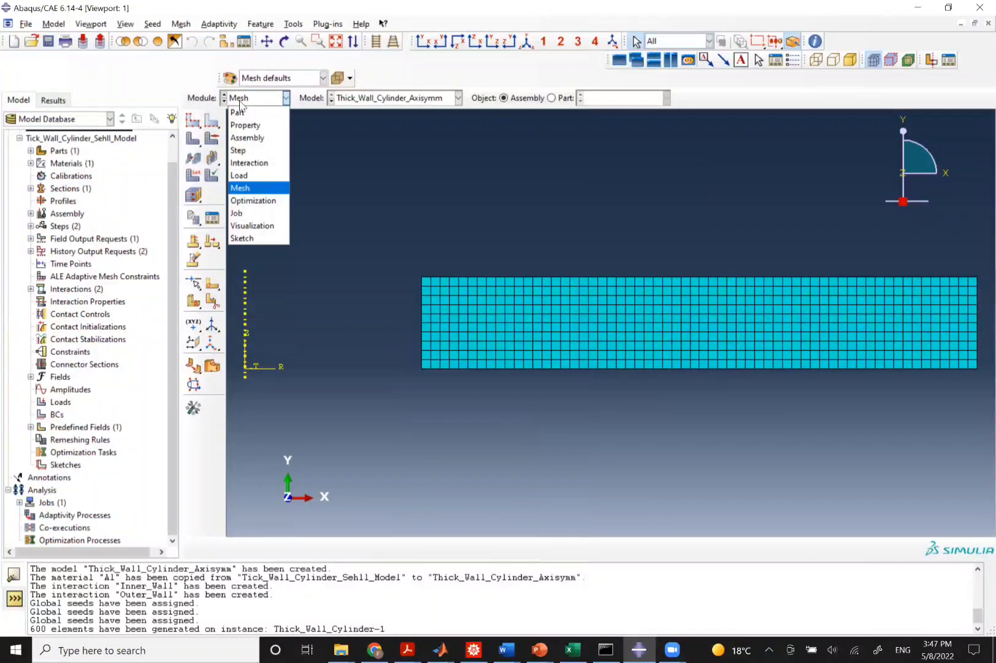
pyautogui.click(244, 214)
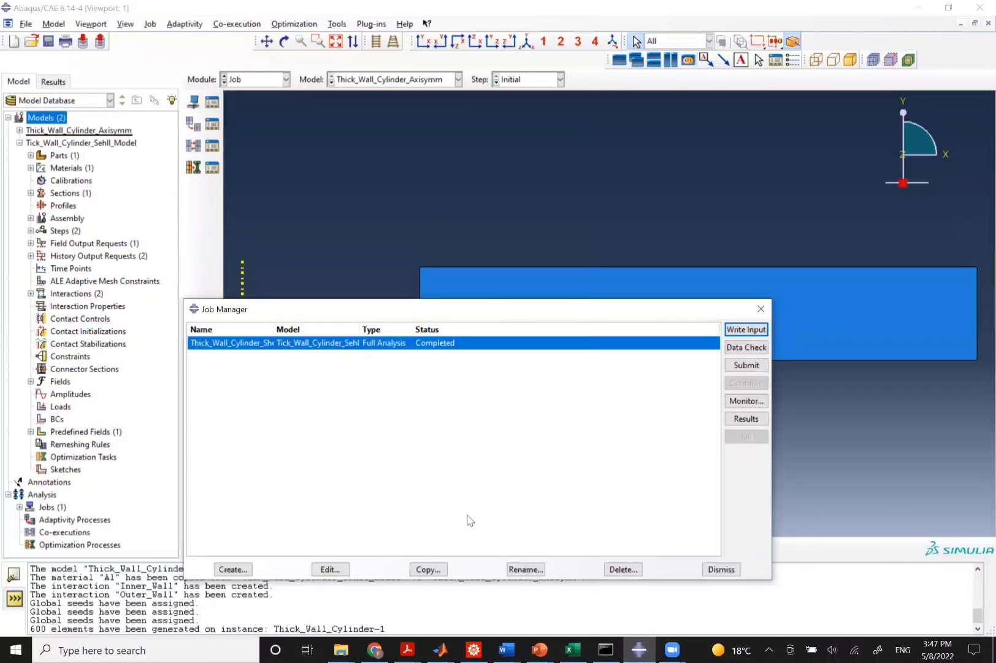
pyautogui.click(233, 568)
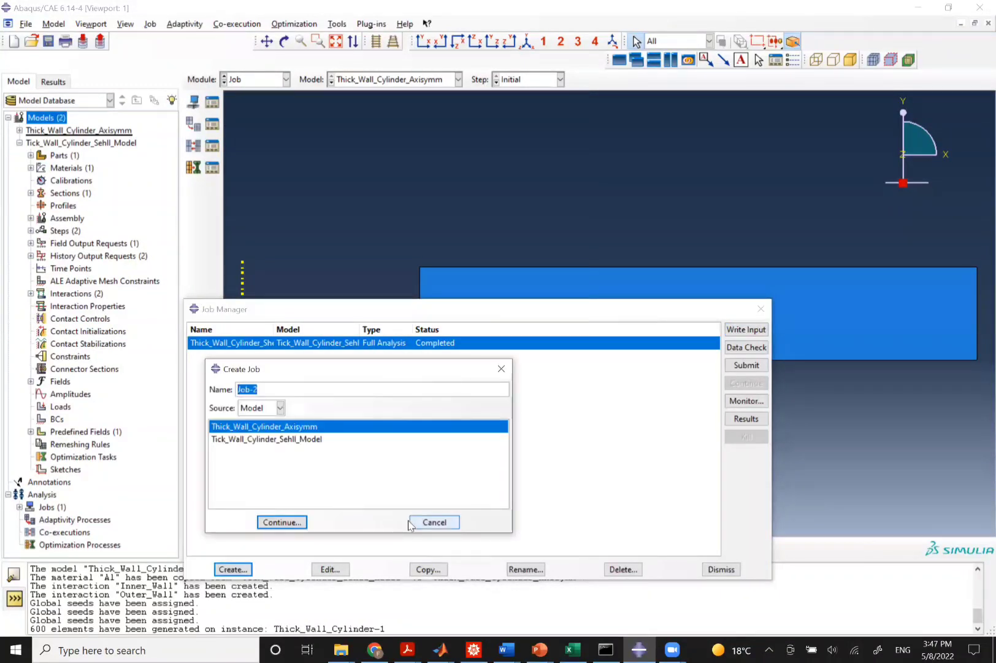
pyautogui.write('Thick_Wall_Cylinder_Ax')
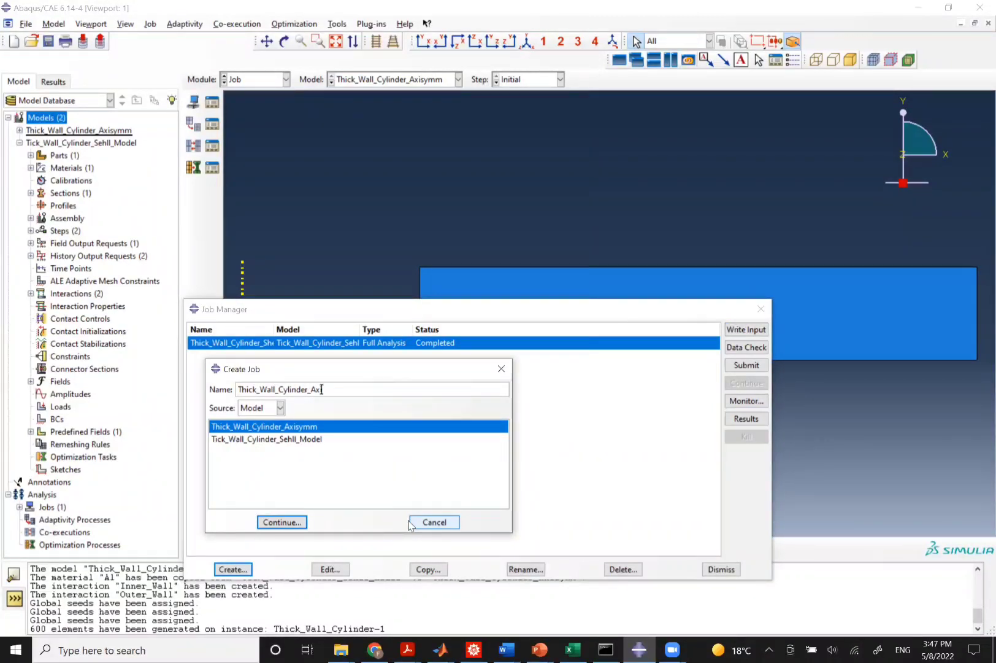
pyautogui.write('isymm')
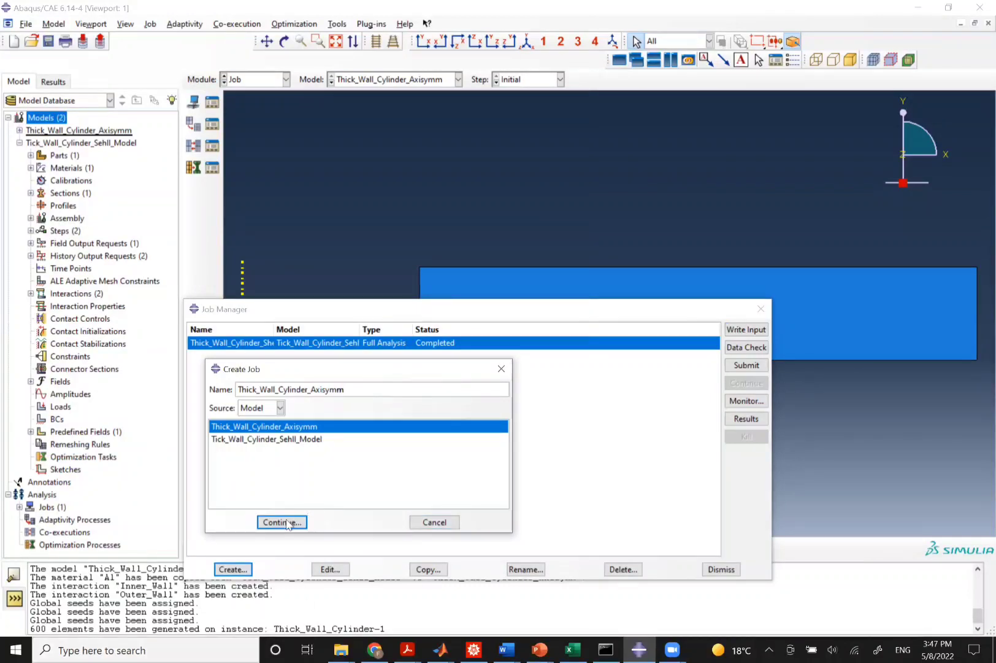
pyautogui.click(284, 522)
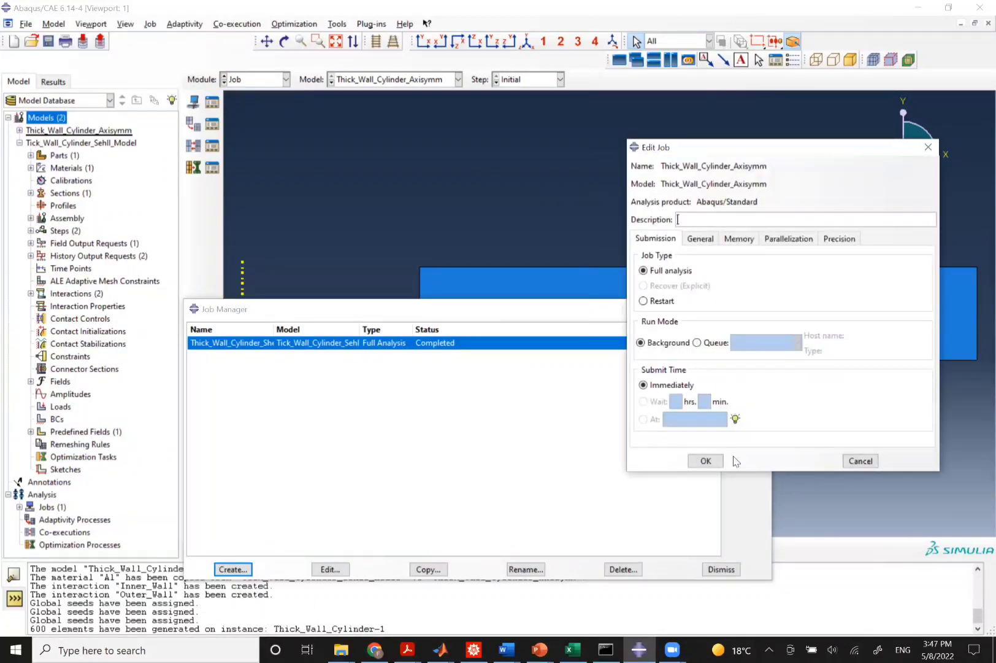
pyautogui.click(705, 460)
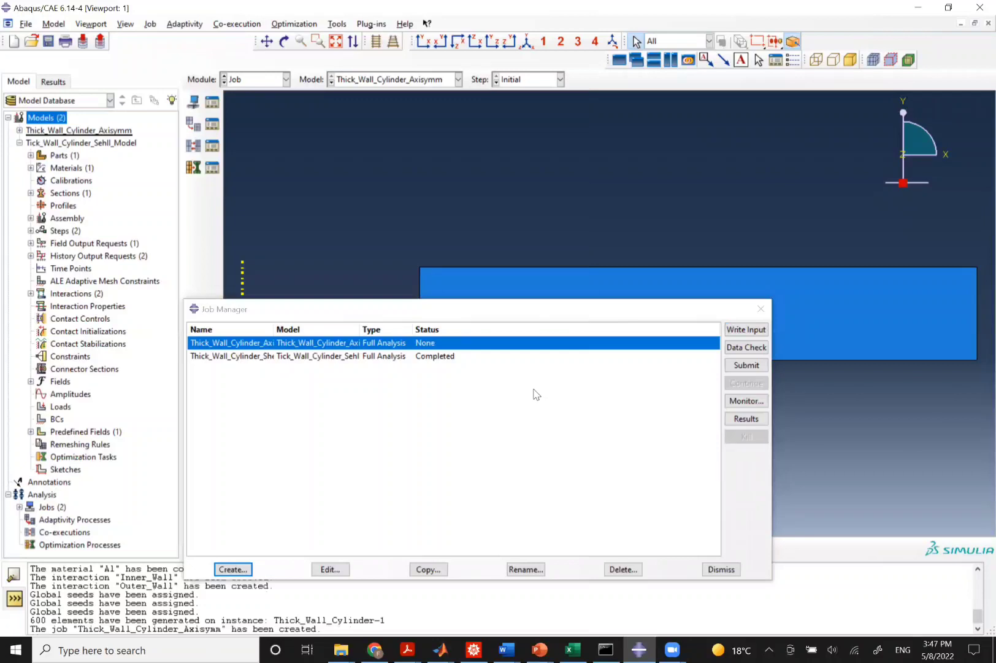
# Try to submit the Thick_Wall_Cylinder_Axisymm job, declining to continue.
pyautogui.click(744, 365)
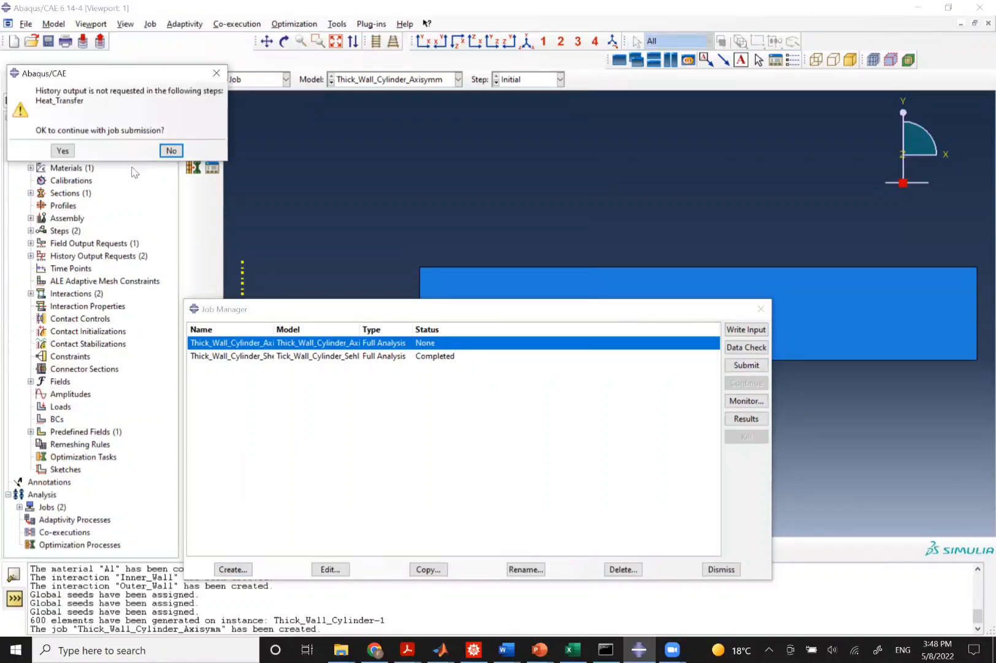
pyautogui.click(169, 150)
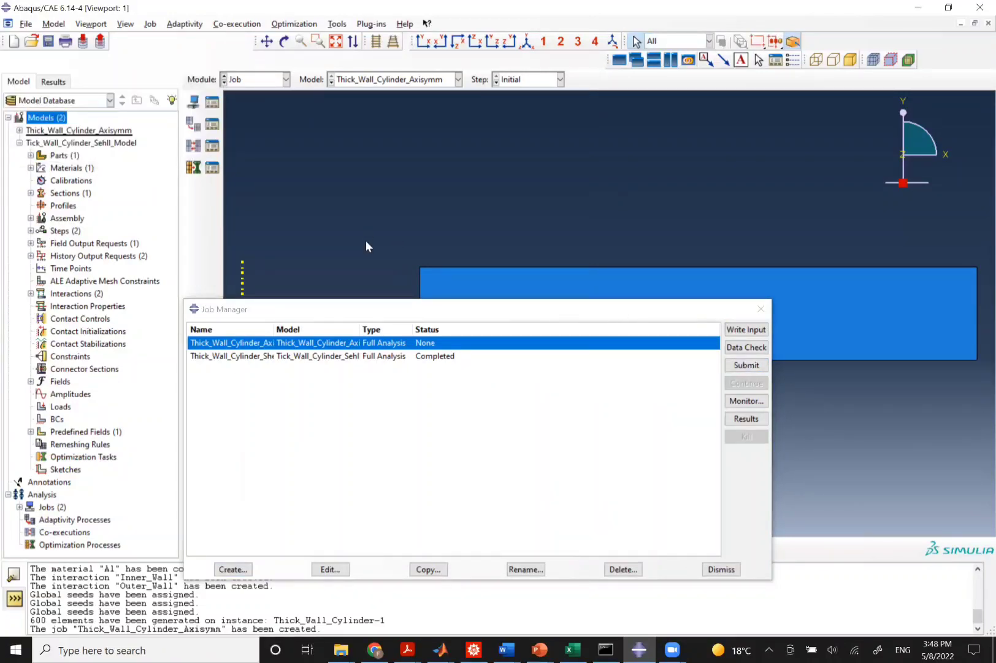
pyautogui.moveTo(360, 315); pyautogui.dragTo(319, 446)
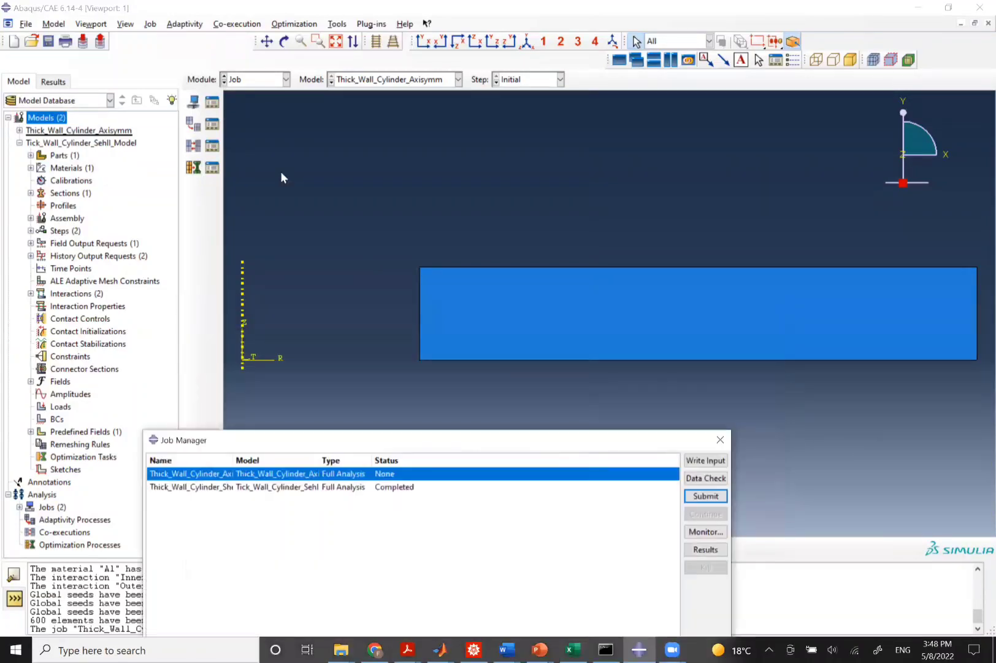
# In the Step module, create a geometry set named Inner_Wall from the cylinder section's upper-left vertex.
pyautogui.click(250, 82)
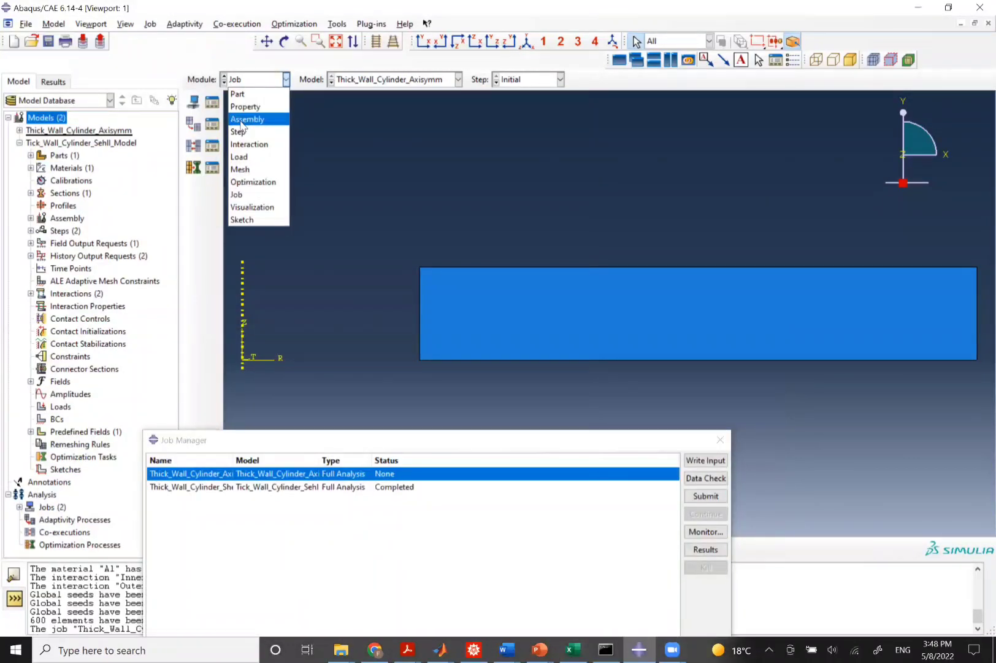
pyautogui.click(239, 131)
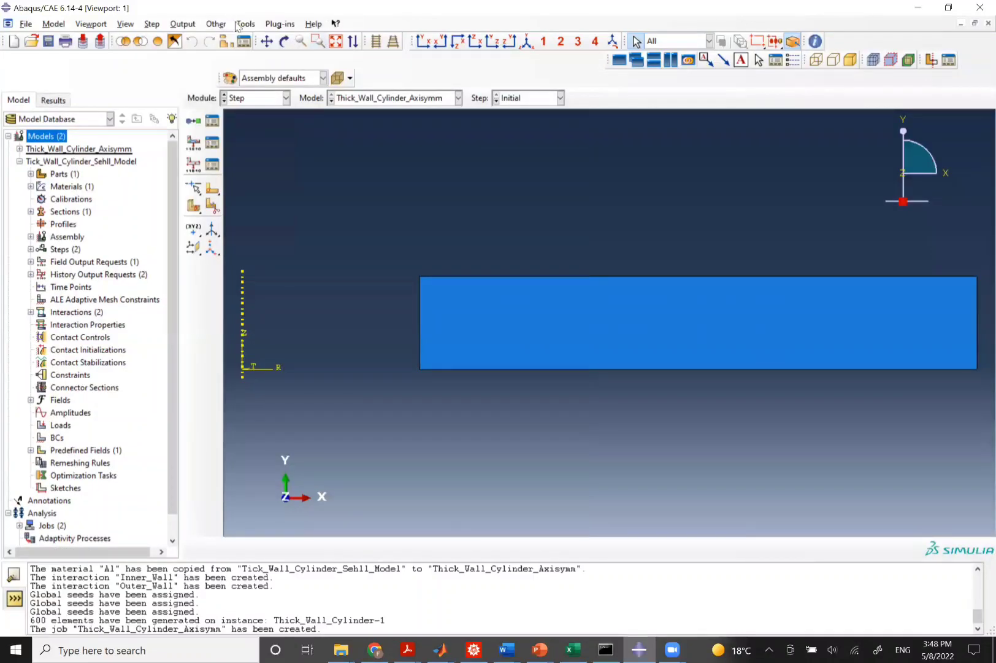
pyautogui.click(240, 24)
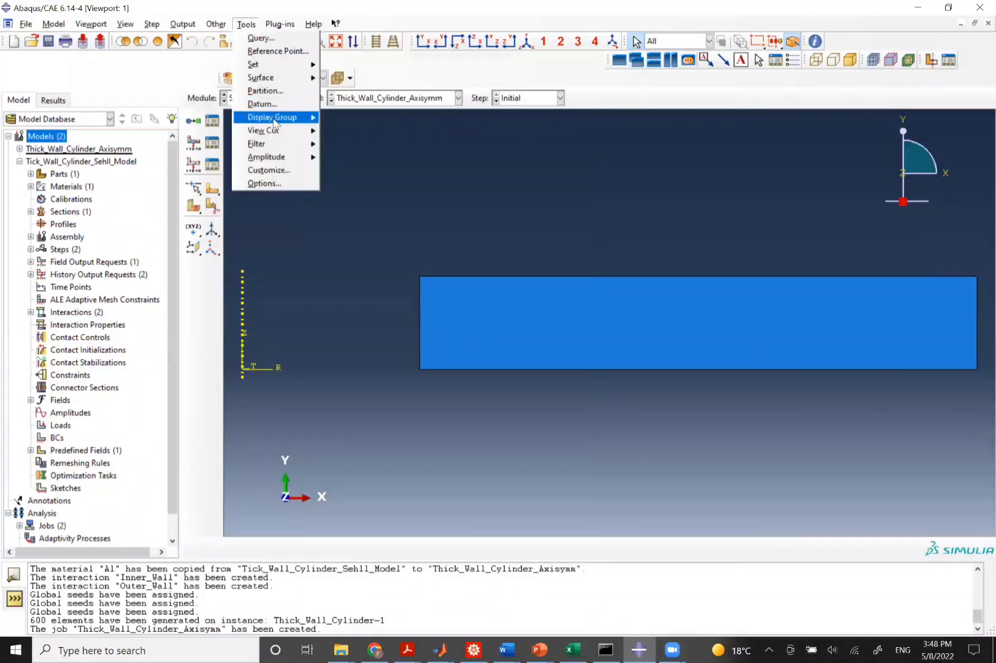
pyautogui.moveTo(283, 83)
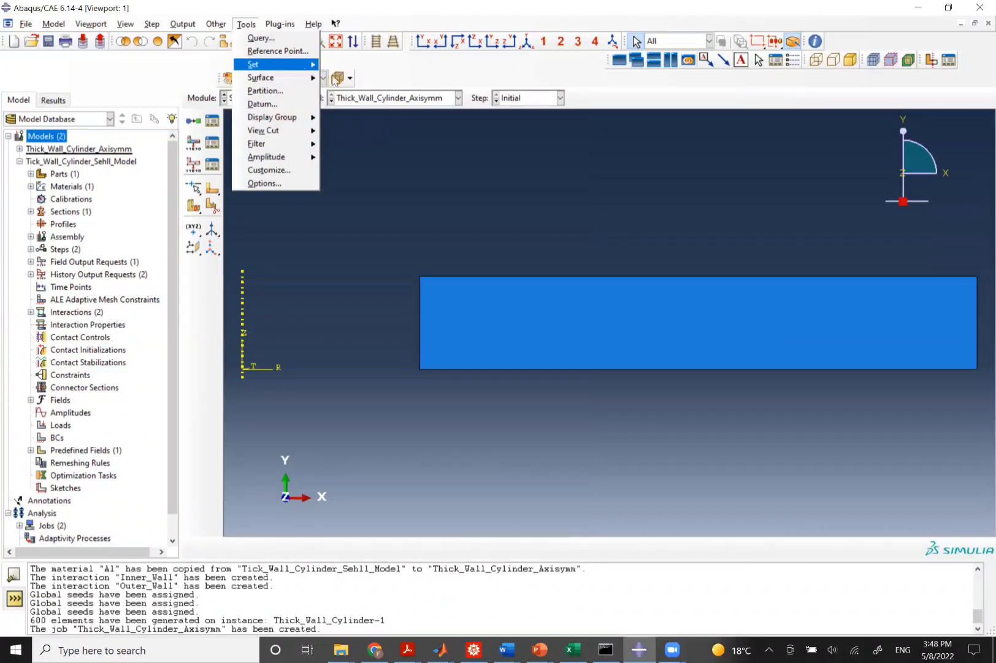
pyautogui.moveTo(307, 64)
pyautogui.click(352, 78)
pyautogui.write('I')
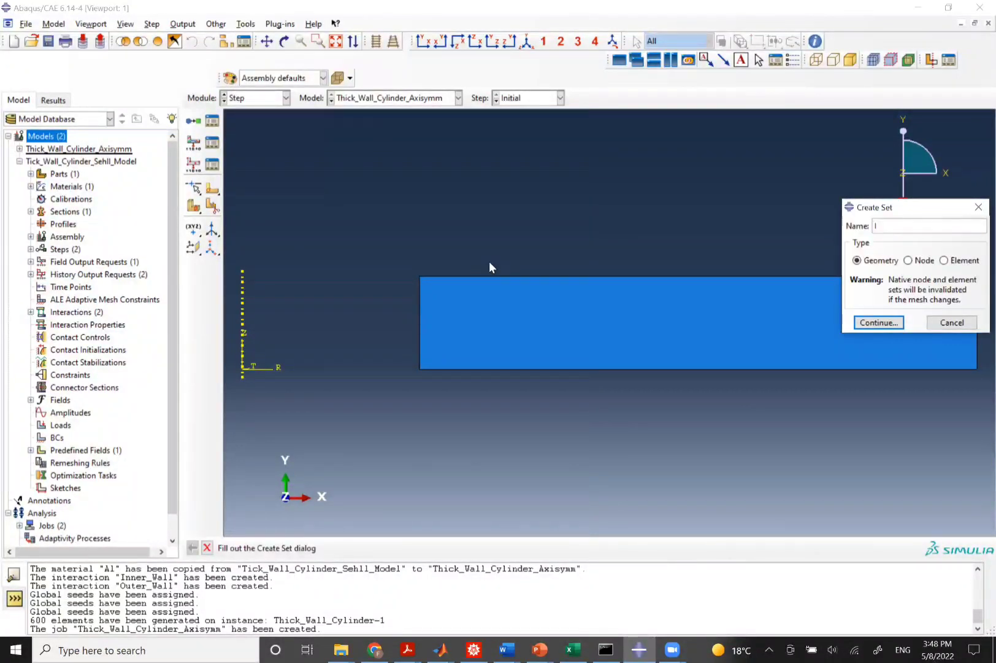
pyautogui.write('nner_Wall')
pyautogui.click(879, 323)
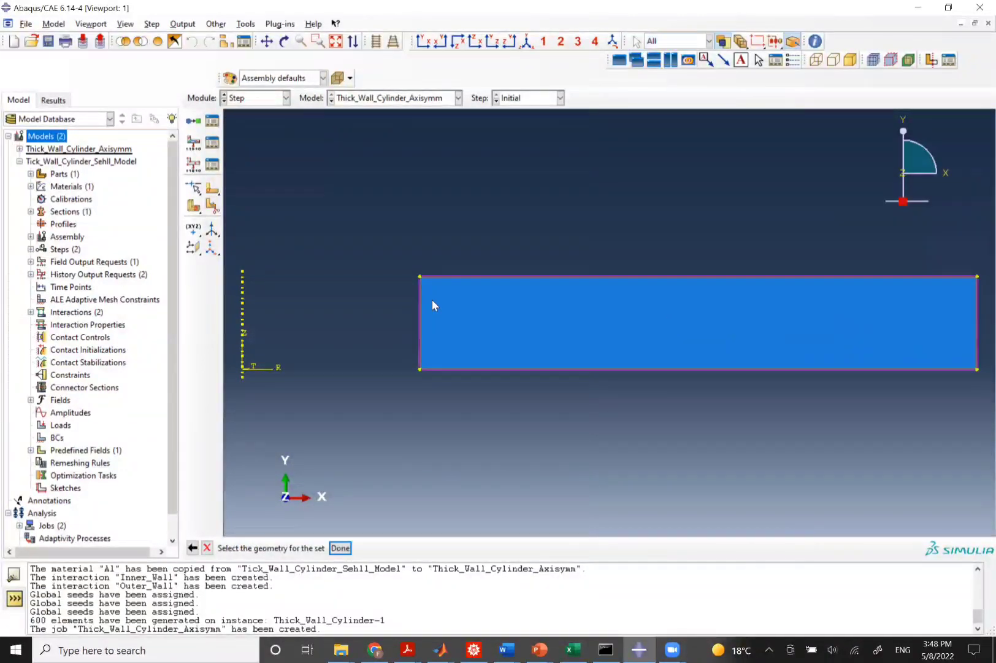
pyautogui.click(418, 275)
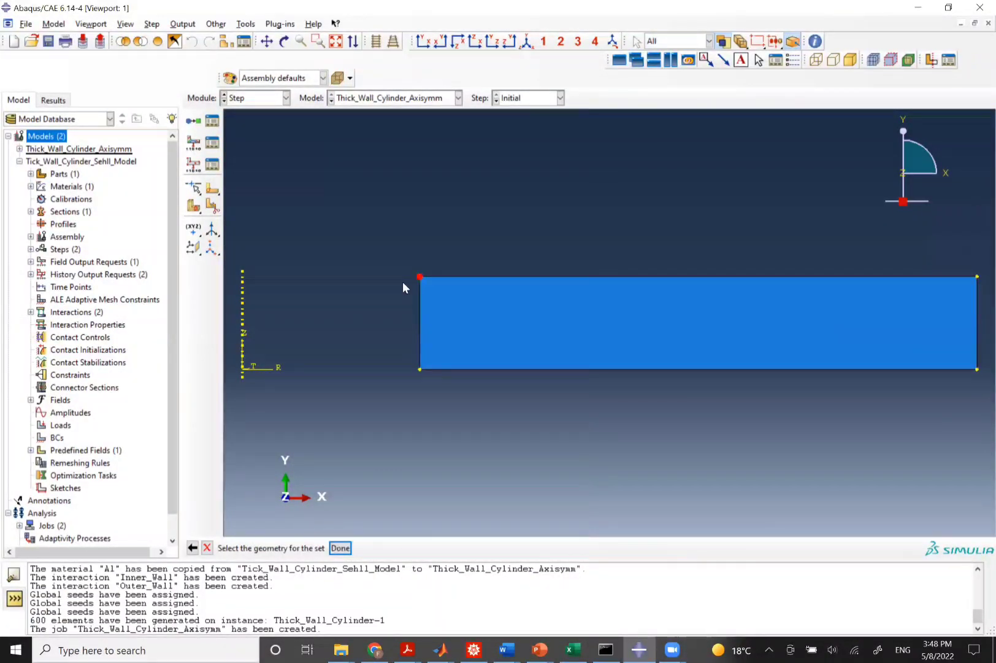
pyautogui.middleClick(373, 317)
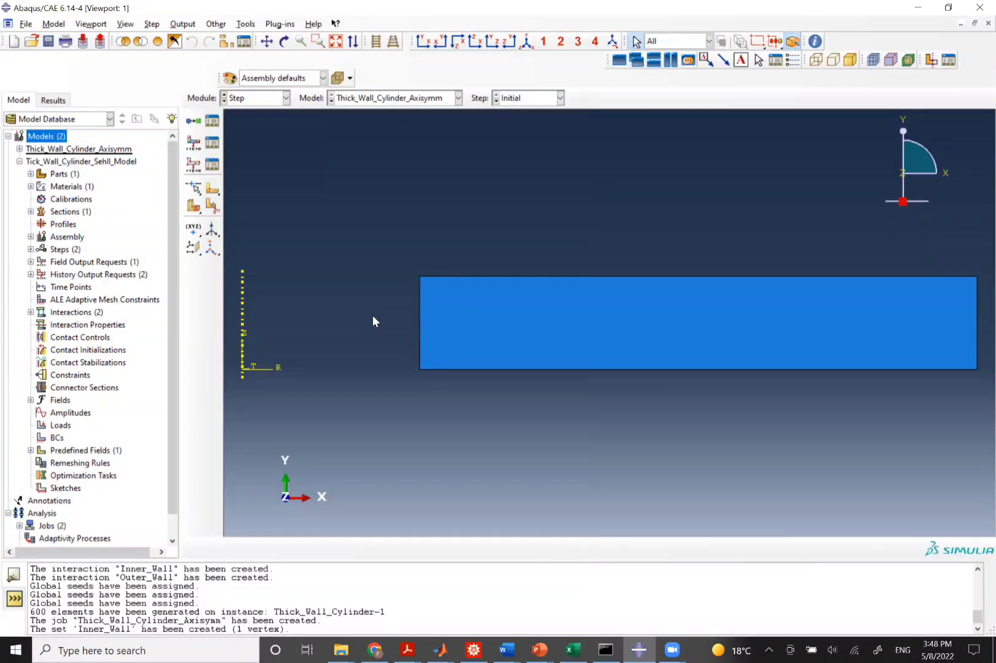
# Create a geometry set named Outer_Wall from the section's upper-right vertex.
pyautogui.click(246, 24)
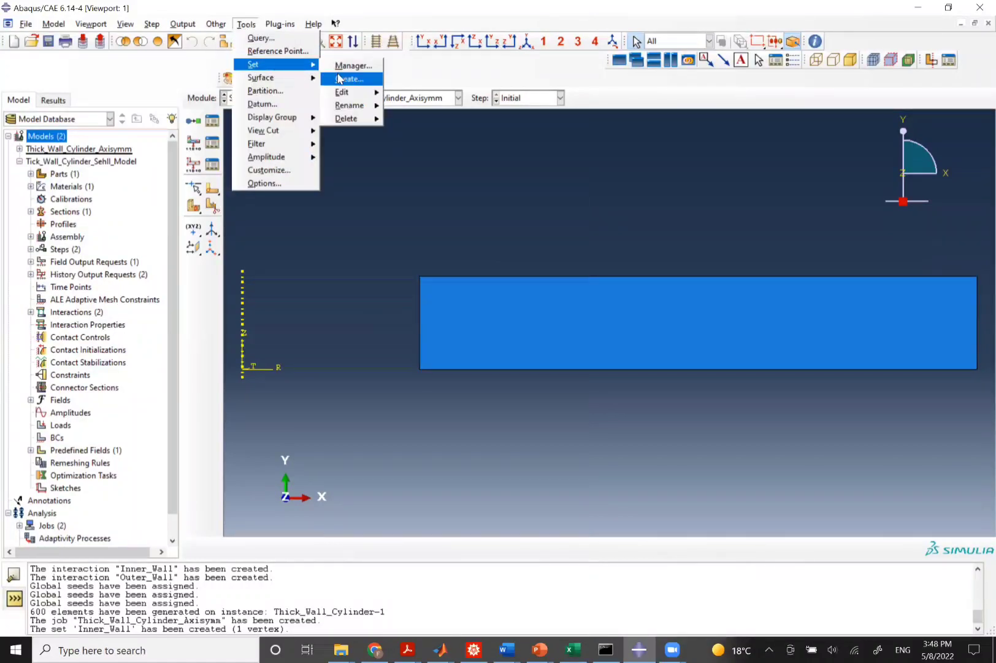
pyautogui.click(339, 78)
pyautogui.write('Outer_W')
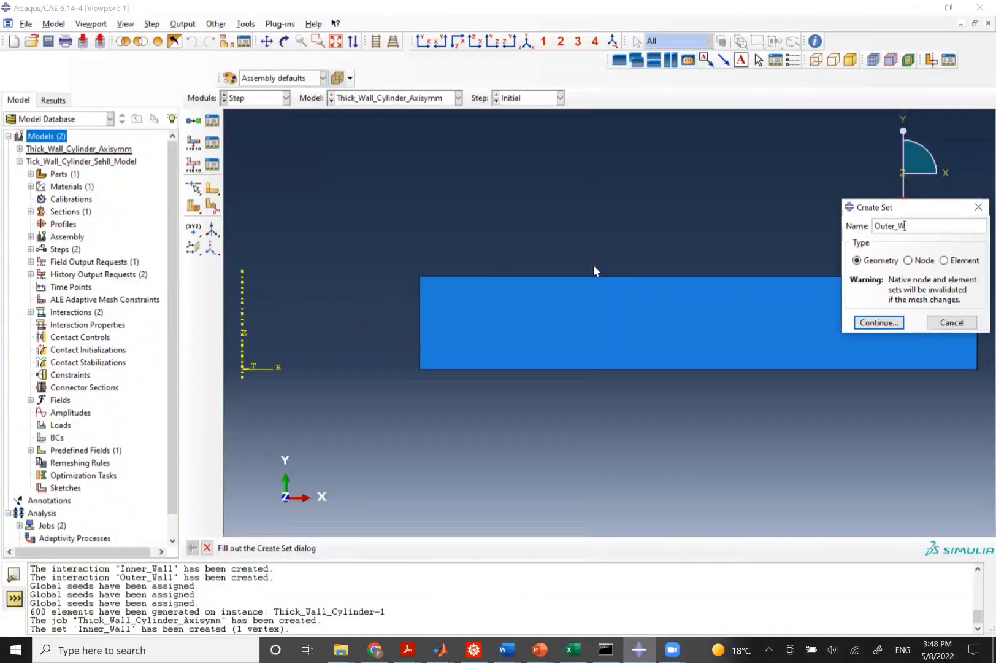
pyautogui.write('all')
pyautogui.click(878, 323)
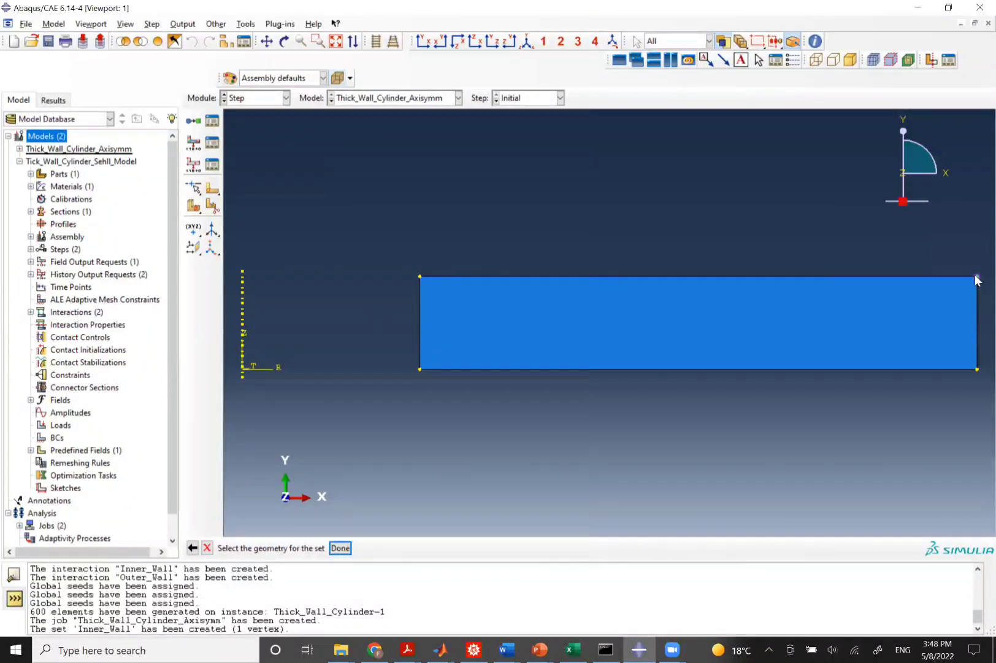
pyautogui.click(978, 277)
pyautogui.middleClick(977, 279)
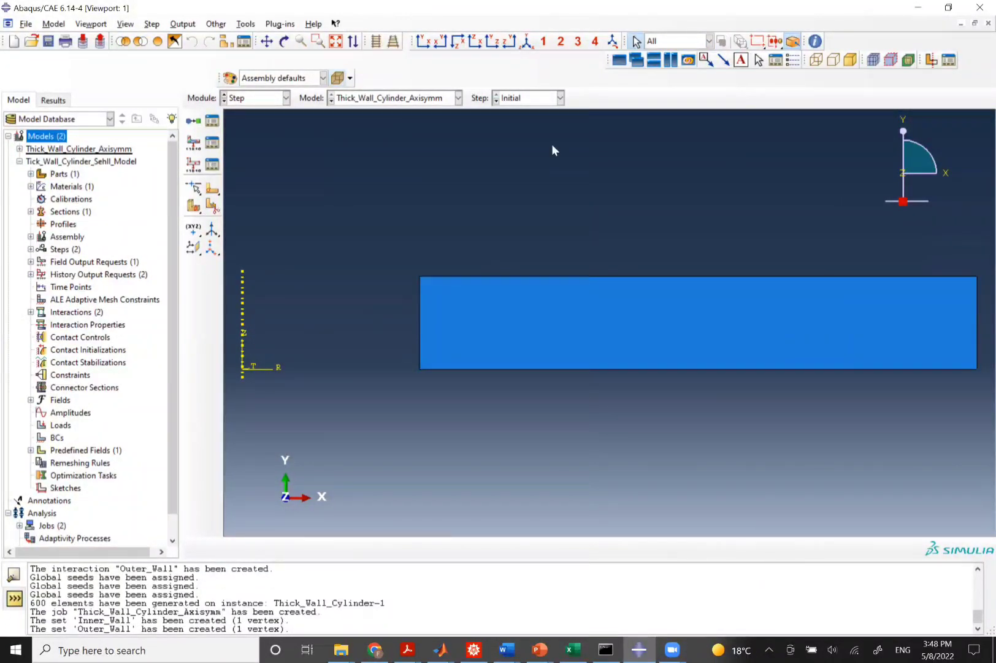
# Create history output Inner_Wall_Sensor in Heat_Transfer on set Inner_Wall, requesting NT nodal temperature.
pyautogui.click(187, 26)
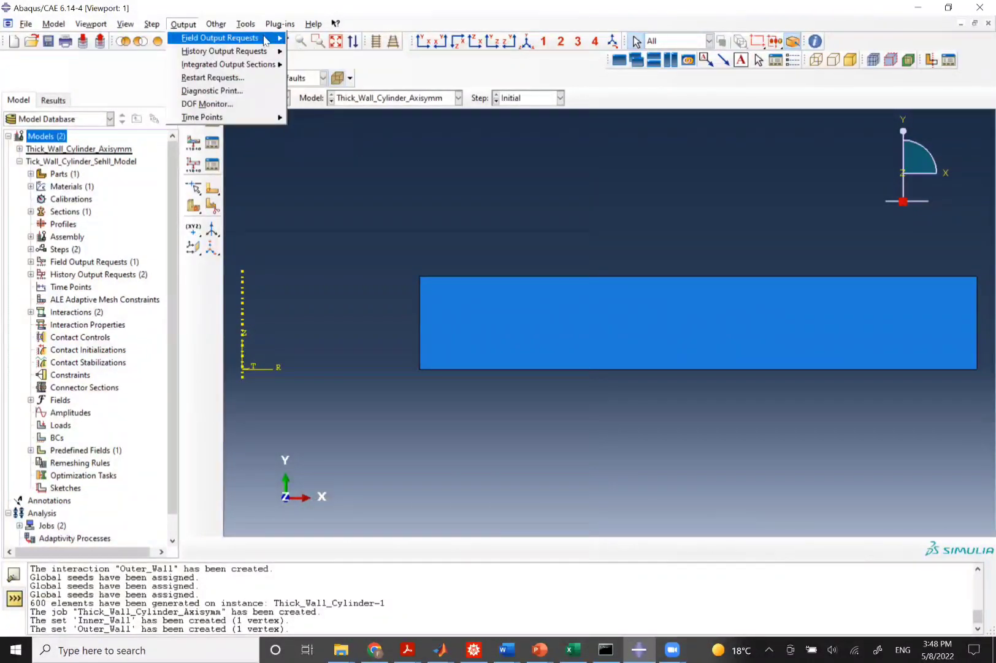
pyautogui.moveTo(246, 51)
pyautogui.click(310, 67)
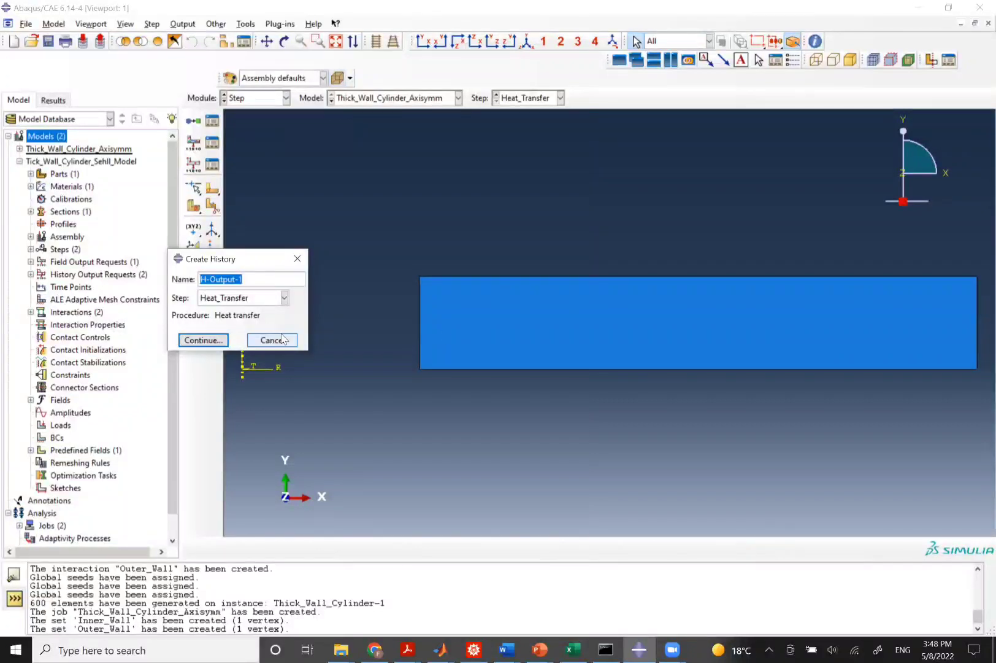
pyautogui.write('Inner')
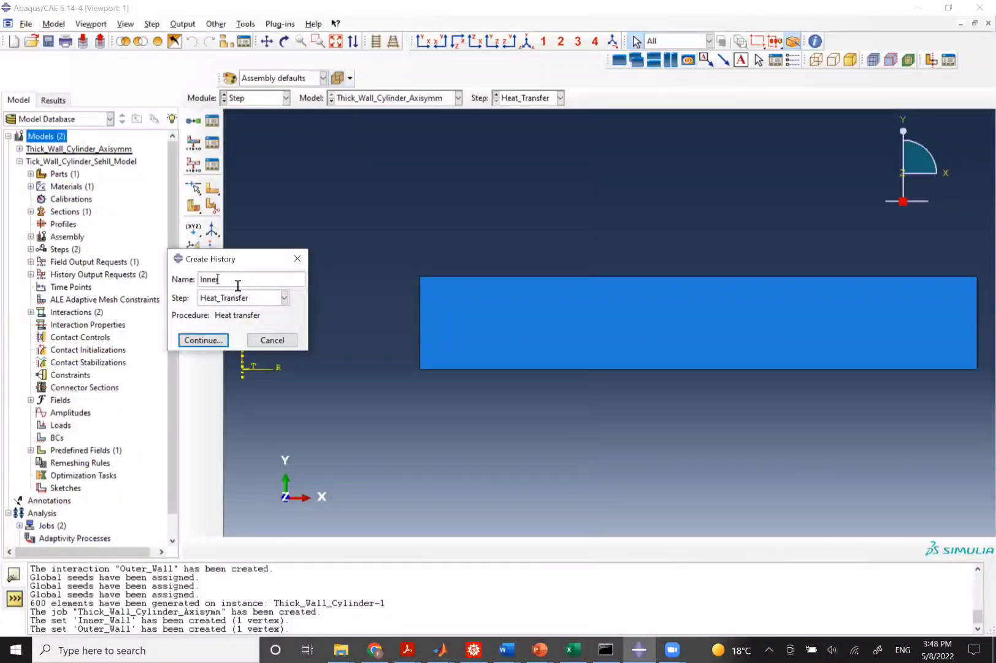
pyautogui.write('_Wall_Sensor')
pyautogui.press('Return')
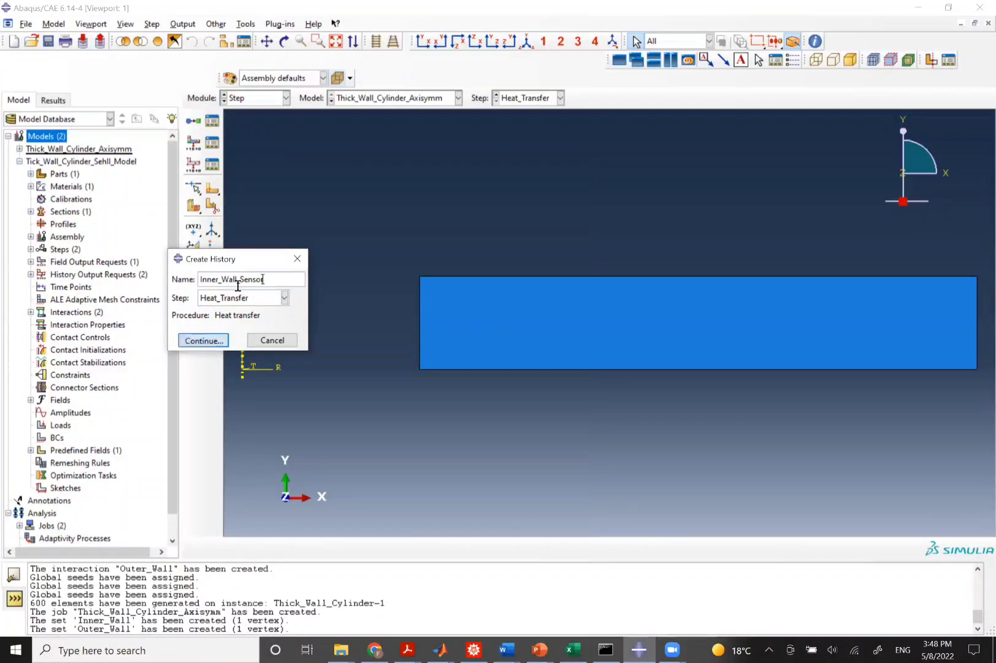
pyautogui.click(190, 159)
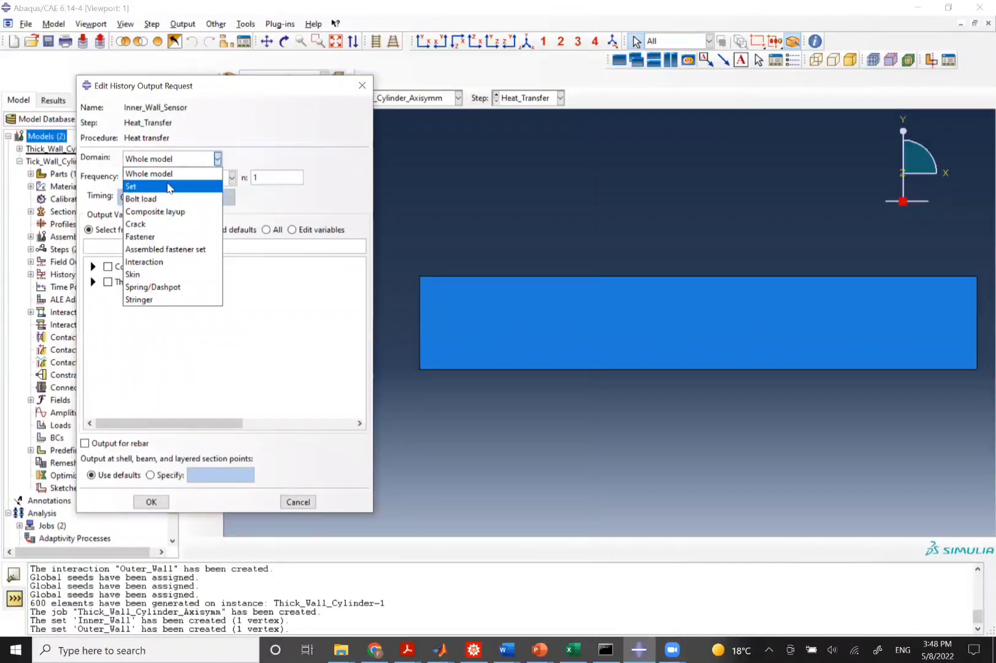
pyautogui.click(170, 186)
pyautogui.click(268, 161)
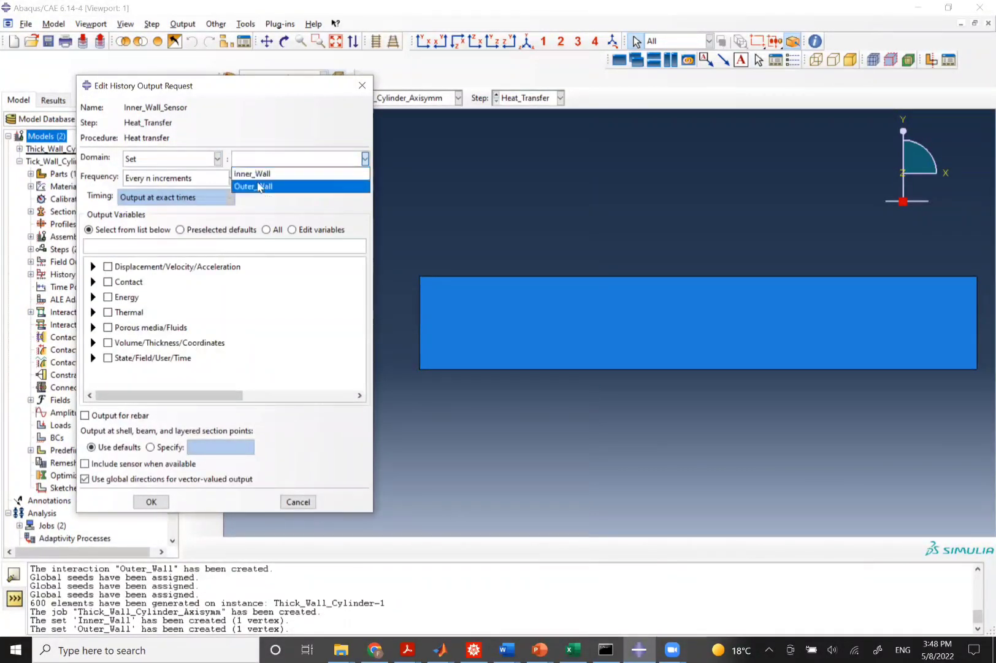
pyautogui.click(255, 173)
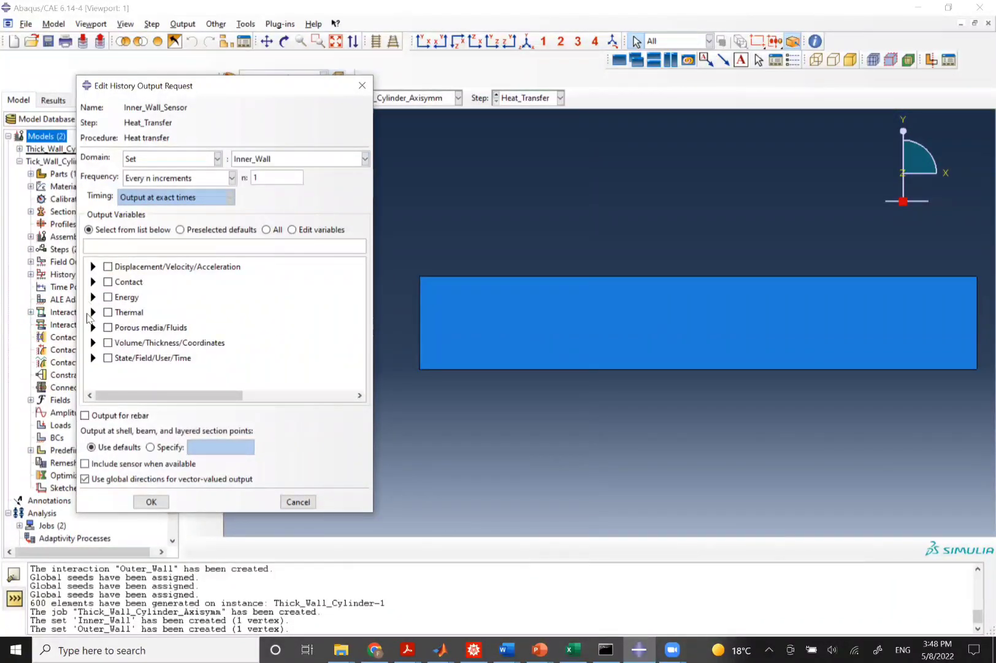
pyautogui.click(93, 311)
pyautogui.click(123, 325)
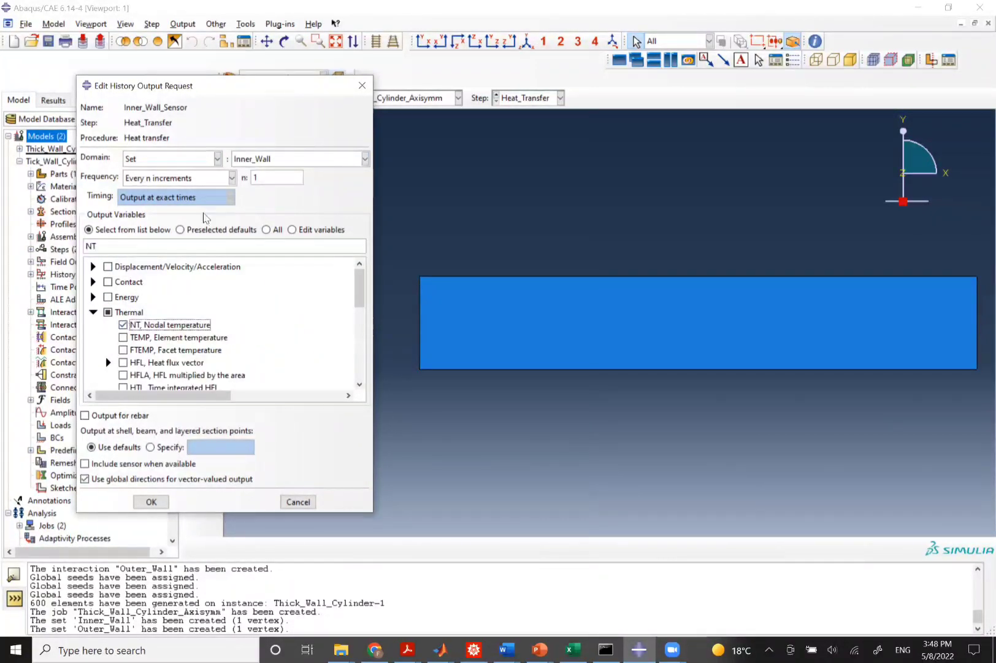
pyautogui.click(151, 501)
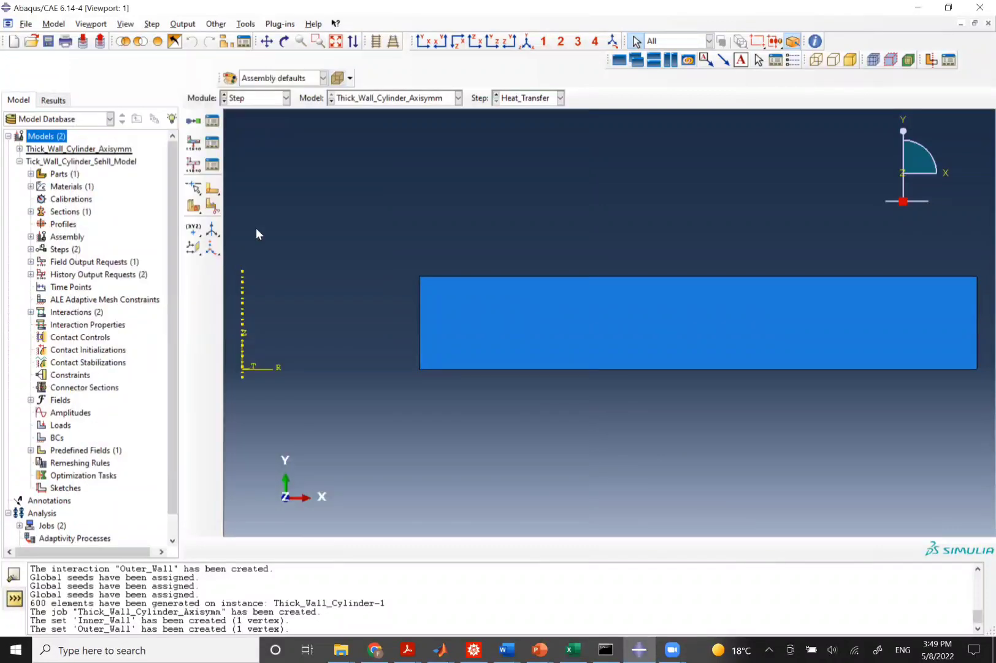
# Create history output Outer_Wall_Sensor in Heat_Transfer on set Outer_Wall, requesting NT nodal temperature.
pyautogui.click(182, 24)
pyautogui.moveTo(269, 51)
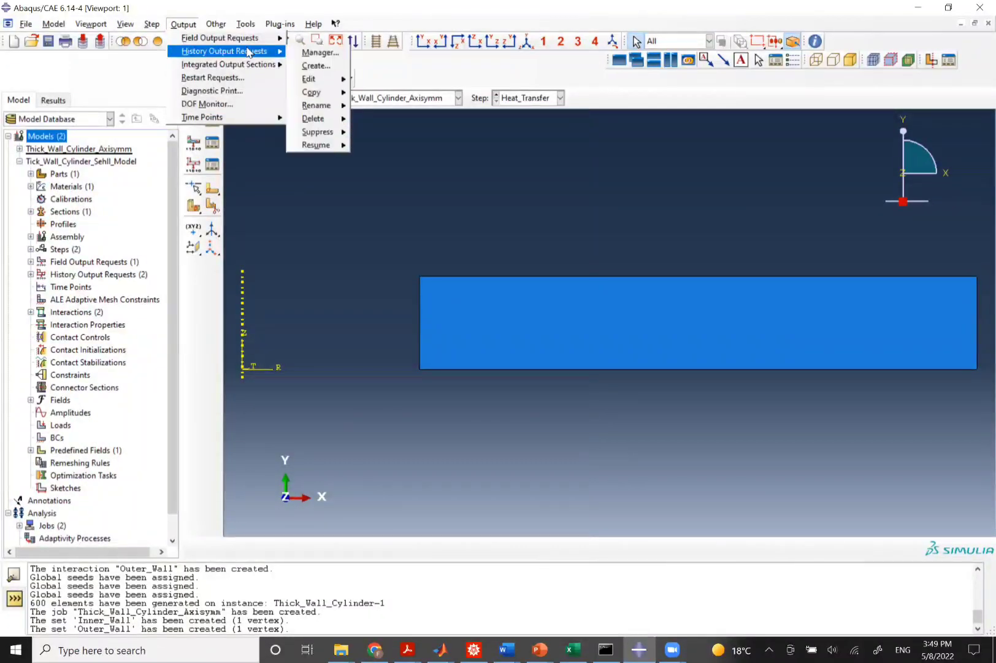
pyautogui.click(309, 65)
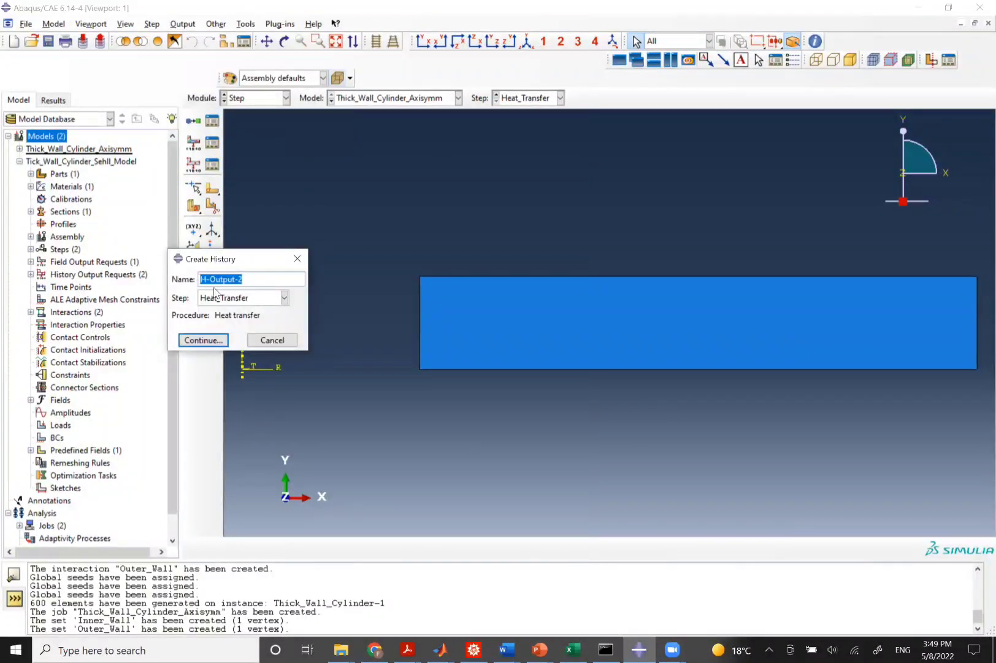
pyautogui.write('Outer_Wall_Sensor')
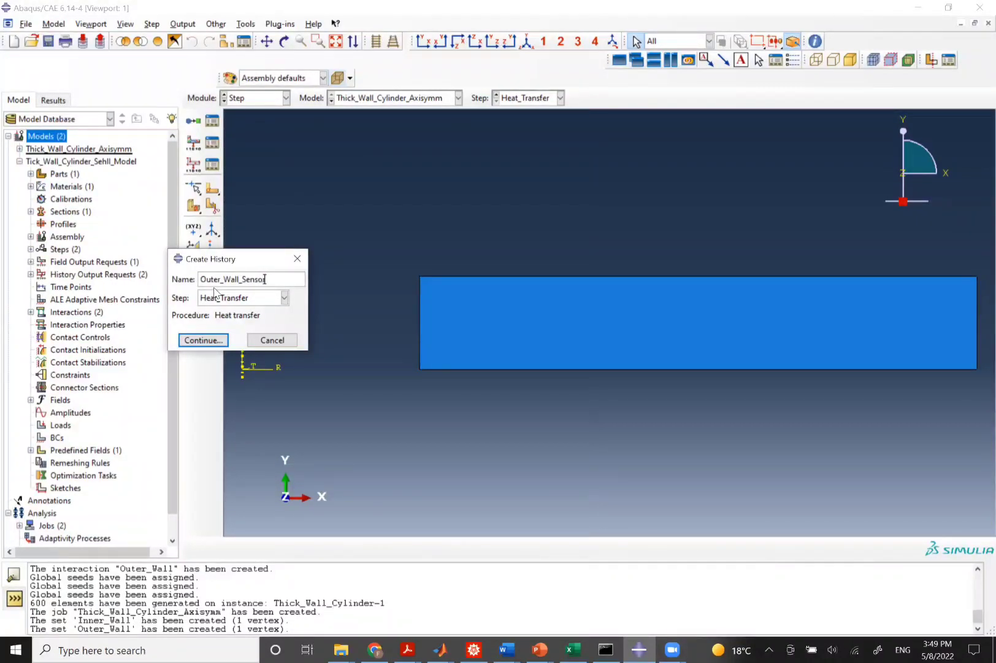
pyautogui.press('Return')
pyautogui.click(178, 162)
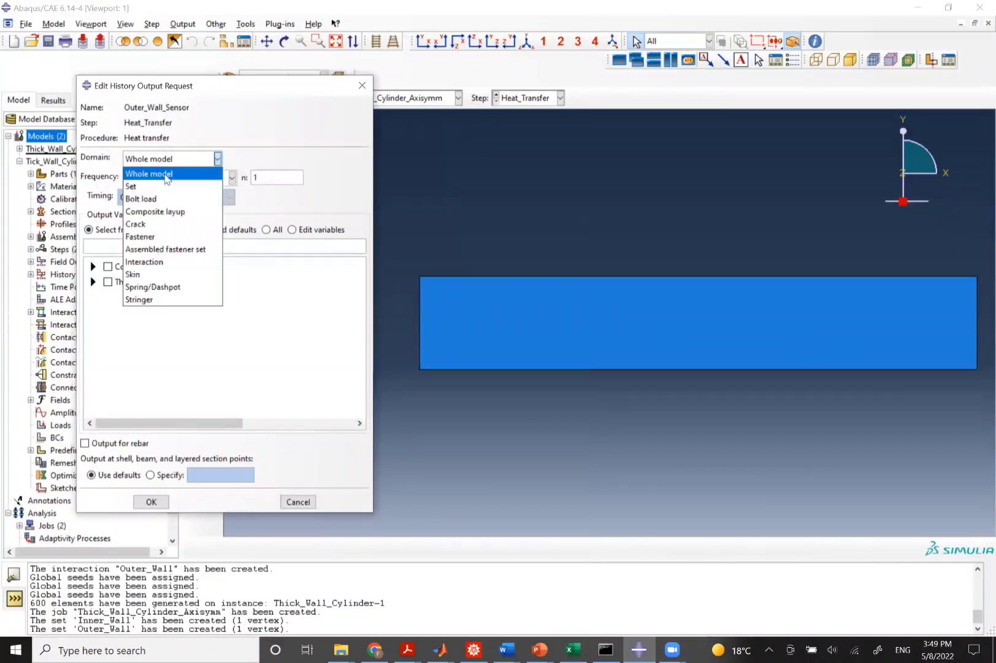
pyautogui.click(179, 176)
pyautogui.click(260, 160)
pyautogui.click(249, 178)
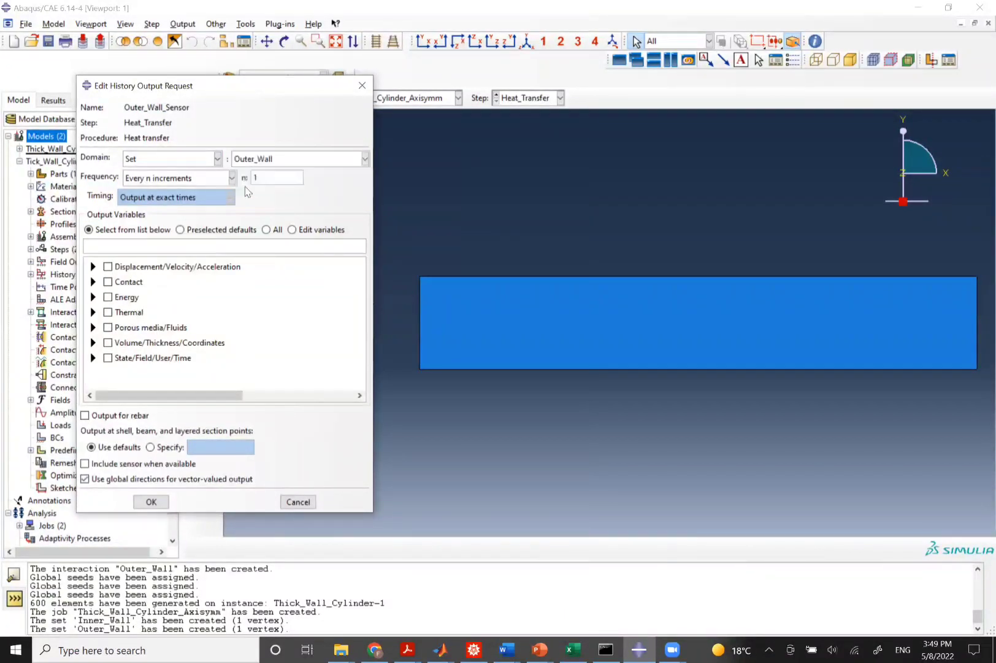
pyautogui.click(93, 312)
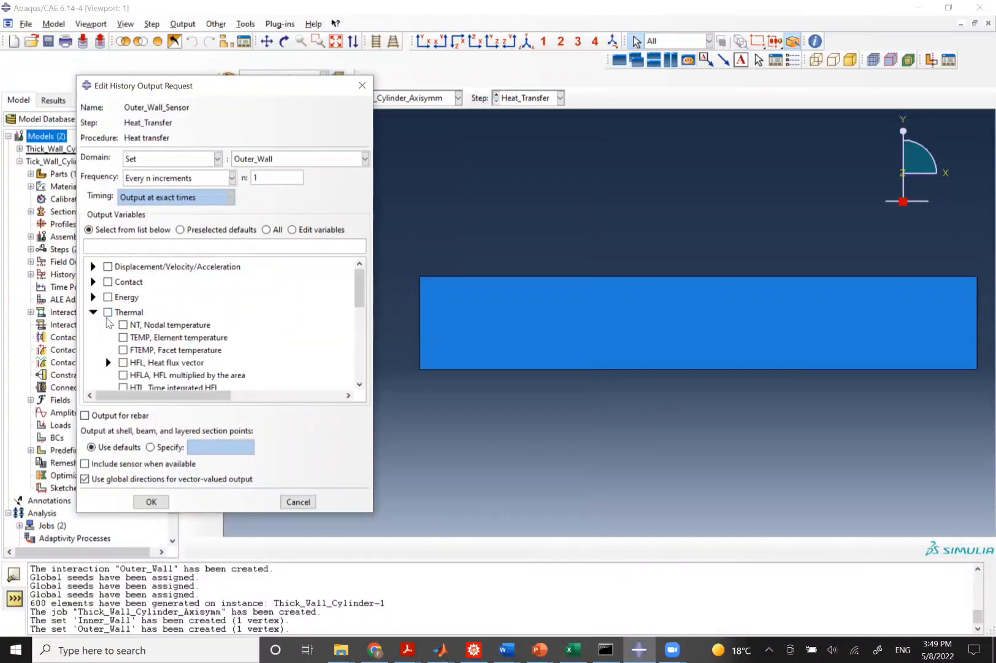
pyautogui.click(123, 325)
pyautogui.click(146, 503)
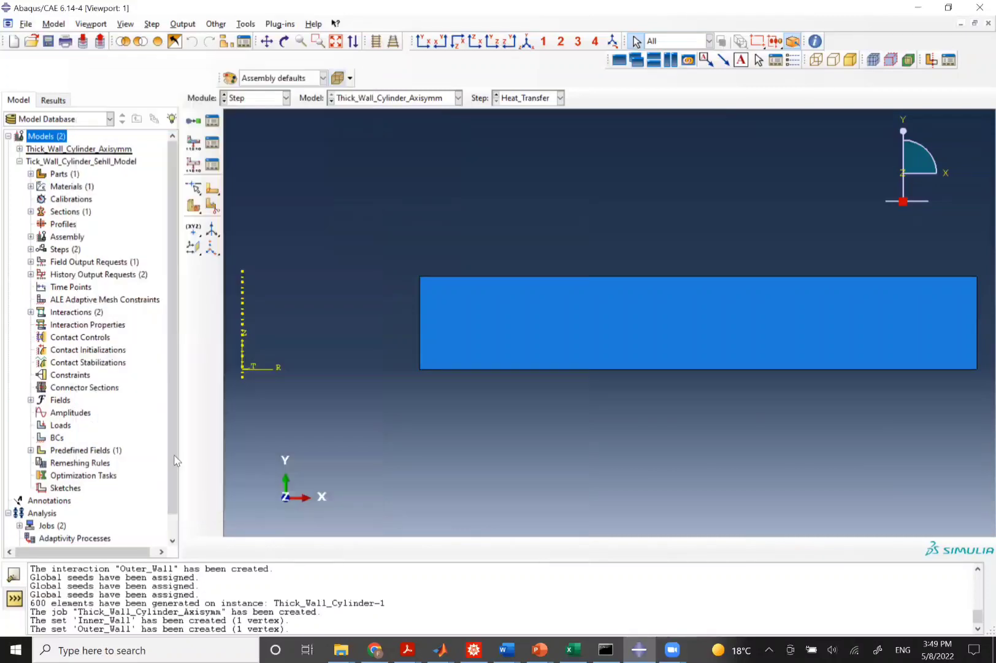
pyautogui.click(183, 24)
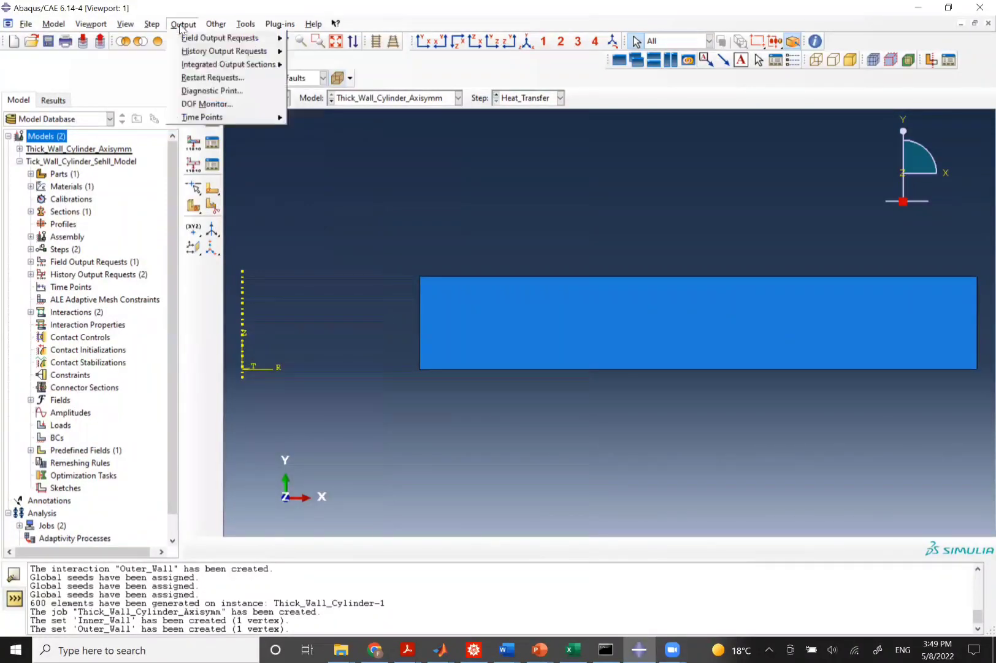
pyautogui.moveTo(258, 38)
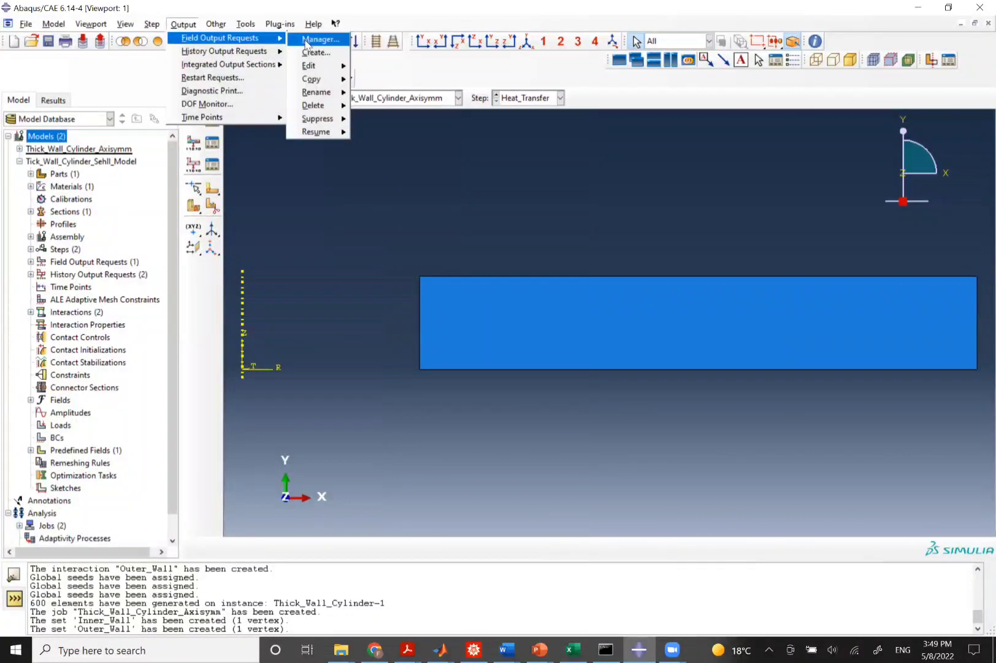
pyautogui.click(310, 51)
pyautogui.click(488, 372)
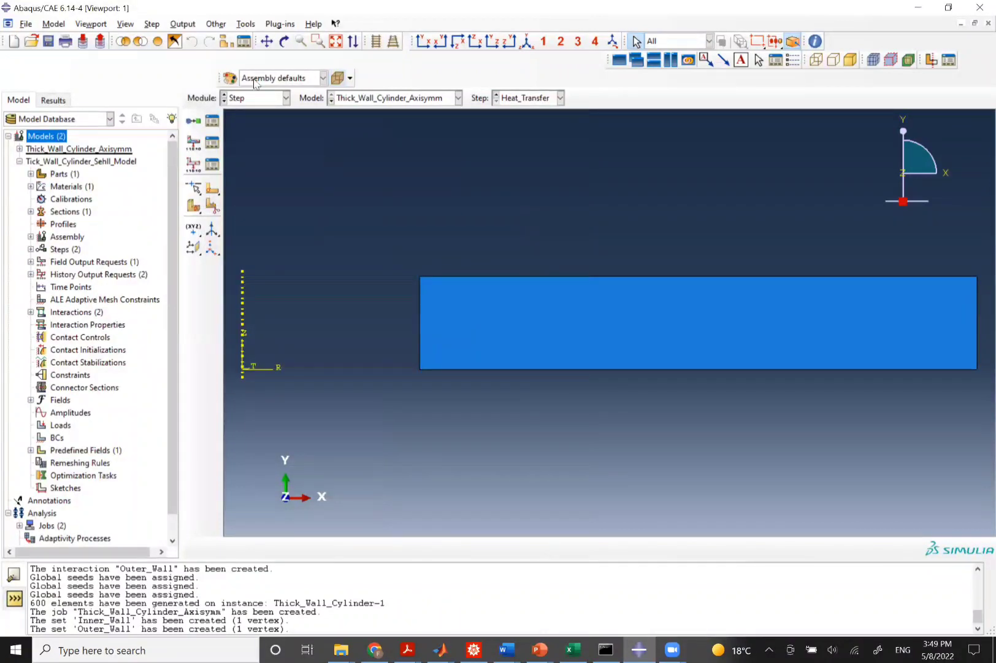
# Switch to the Job module and submit the Thick_Wall_Cylinder_Axisymm job for analysis.
pyautogui.click(286, 97)
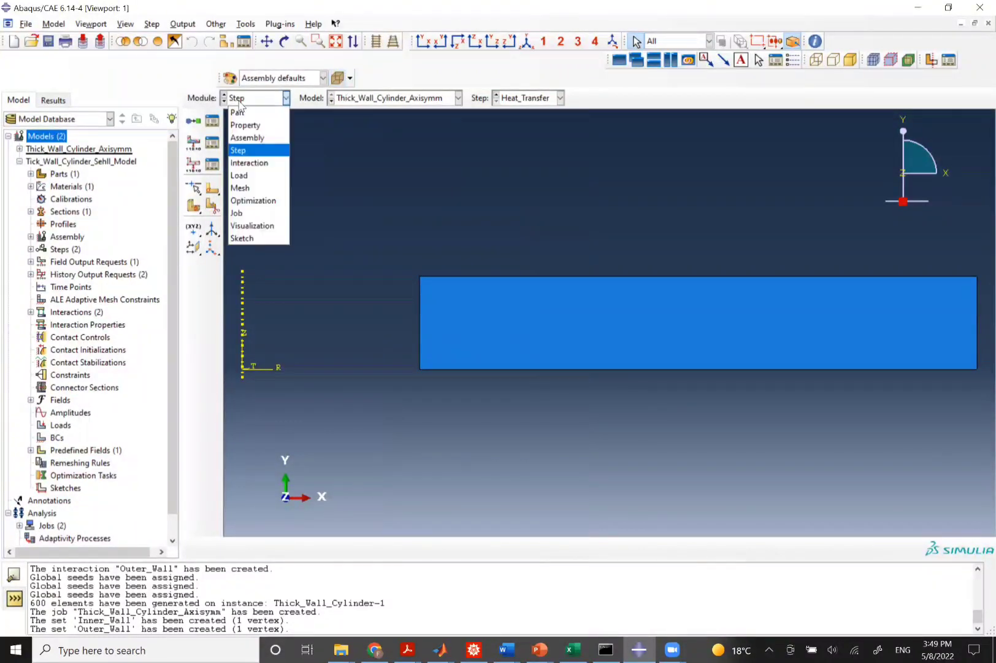
pyautogui.click(239, 213)
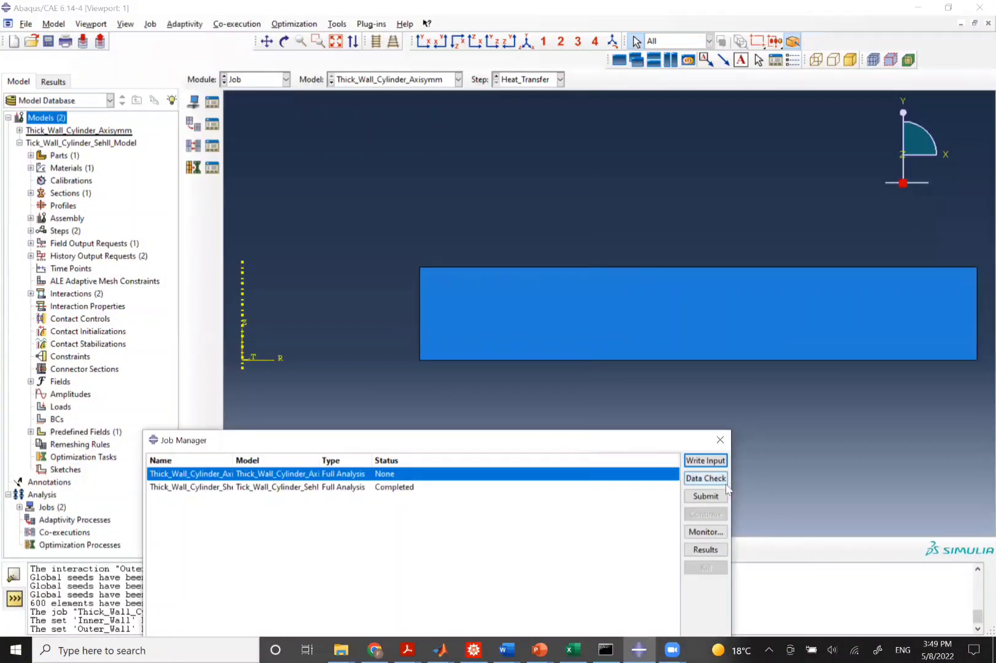
pyautogui.click(707, 495)
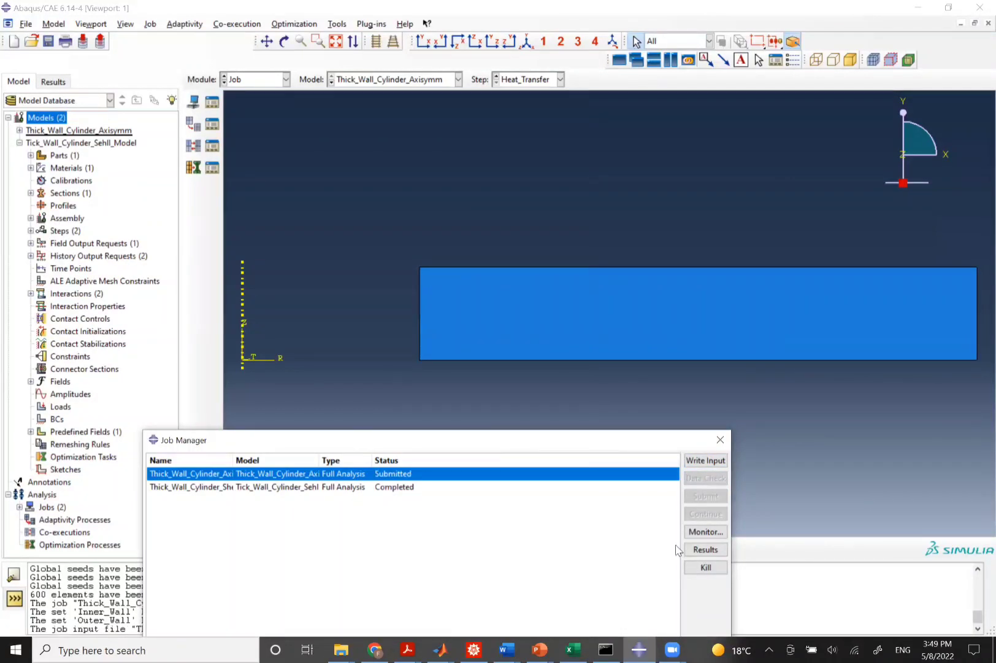
# Open the job monitor and follow the running analysis, checking its increments, errors and warnings.
pyautogui.moveTo(599, 446); pyautogui.dragTo(654, 256)
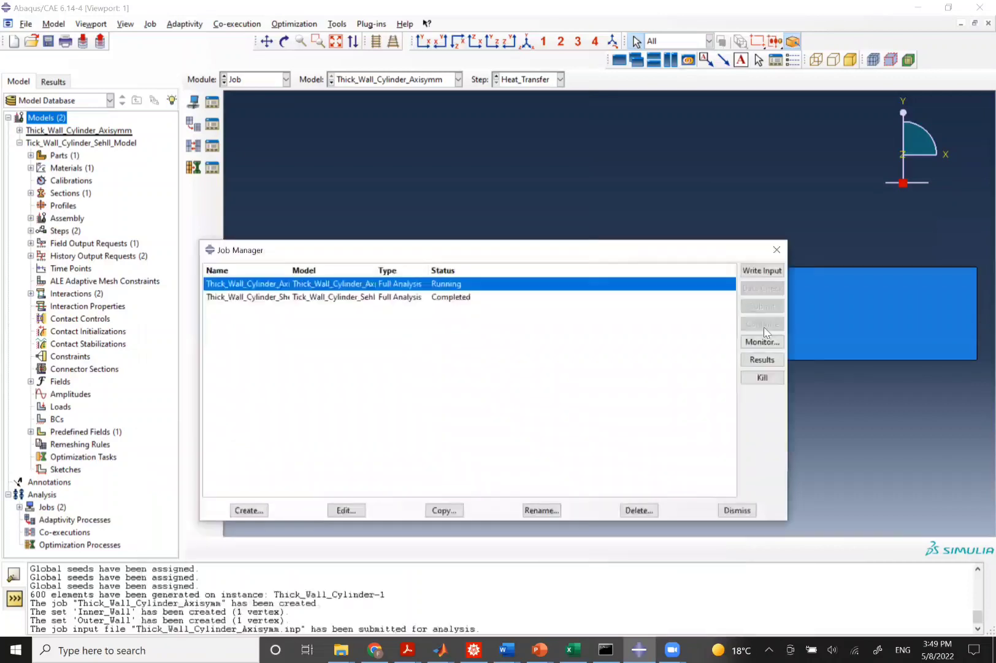
pyautogui.click(762, 342)
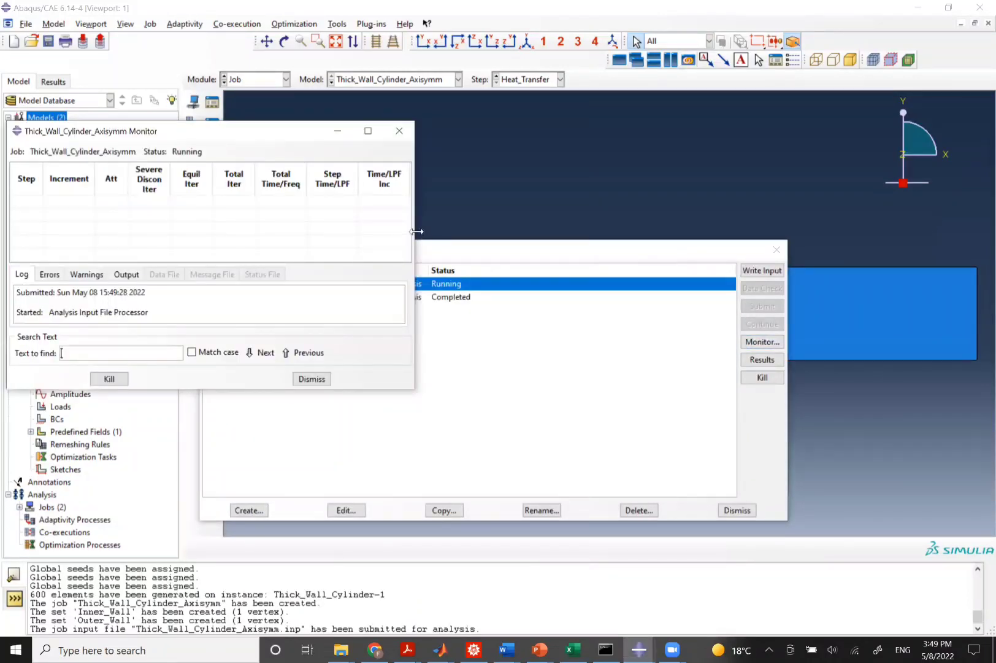
pyautogui.moveTo(415, 281); pyautogui.dragTo(651, 281)
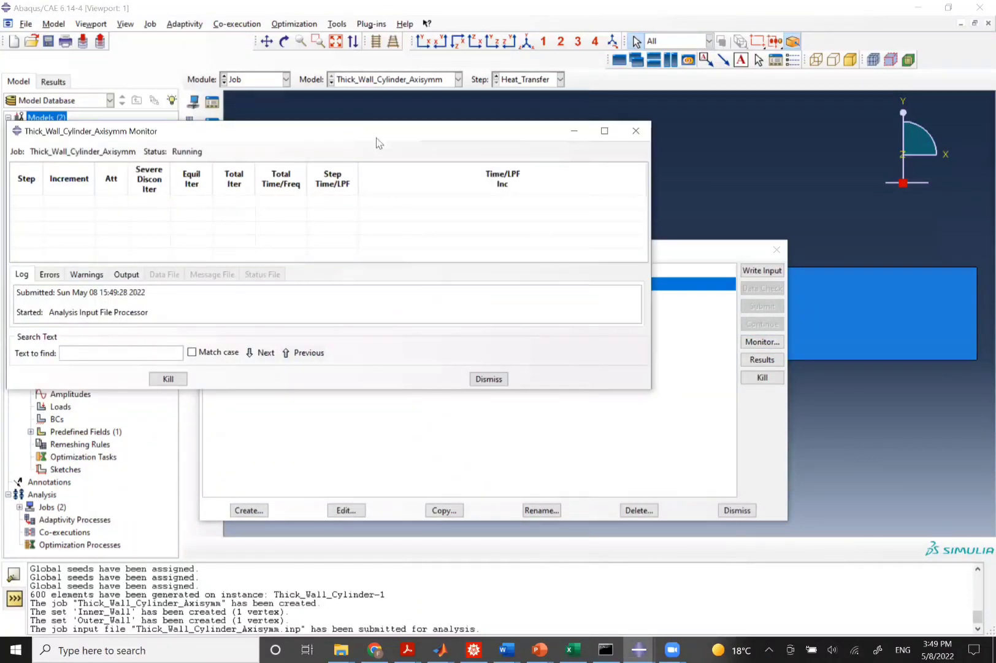
pyautogui.moveTo(376, 142); pyautogui.dragTo(566, 176)
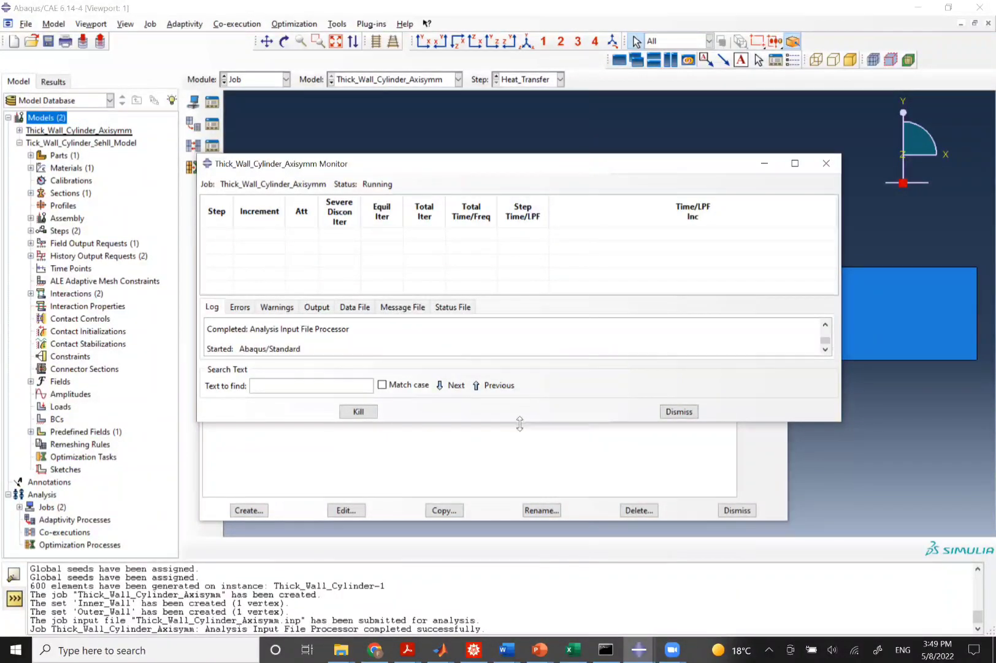
pyautogui.moveTo(519, 424); pyautogui.dragTo(500, 556)
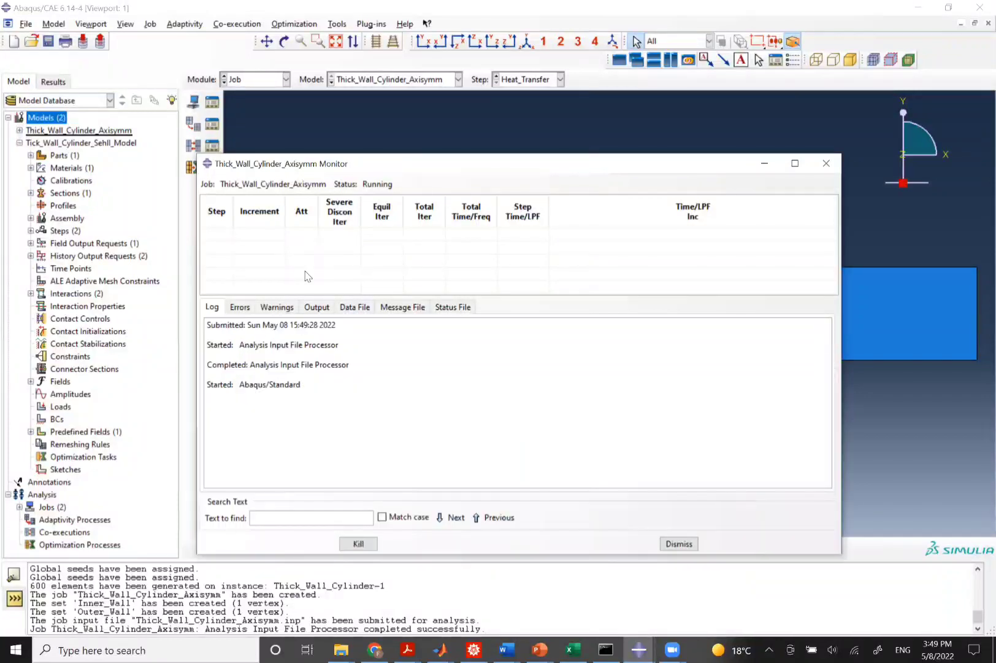
pyautogui.click(244, 307)
pyautogui.click(261, 307)
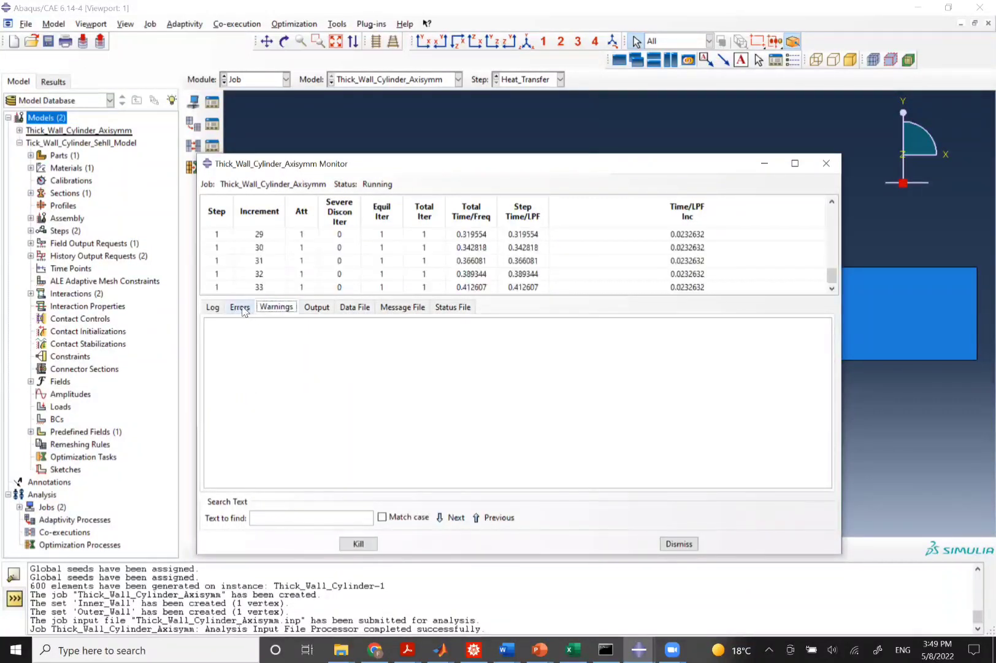
pyautogui.click(242, 308)
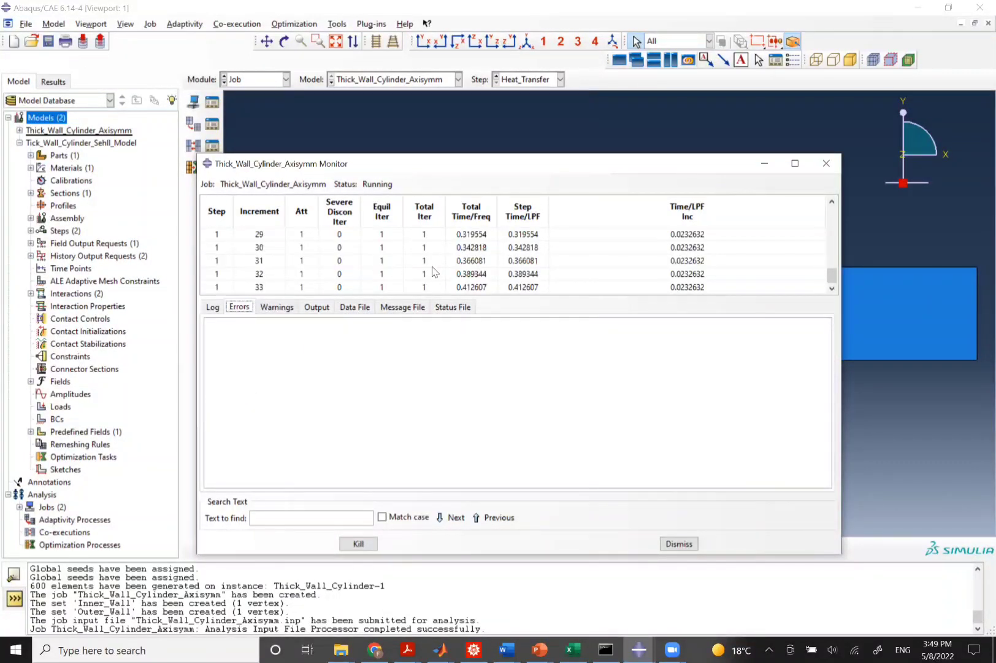
pyautogui.scroll(10, 434, 271)
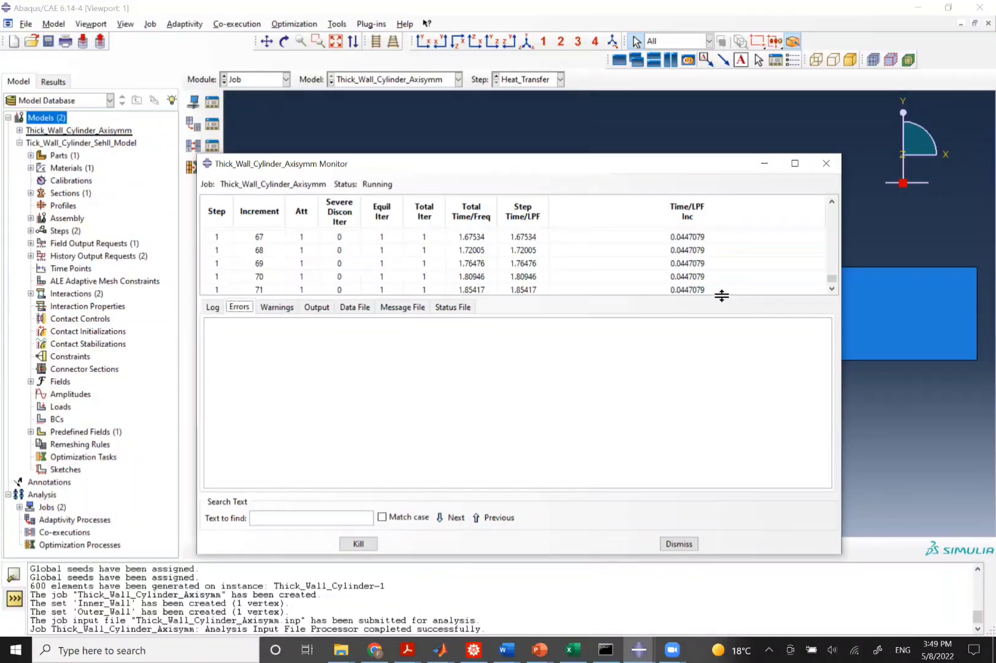
pyautogui.moveTo(722, 295); pyautogui.dragTo(705, 395)
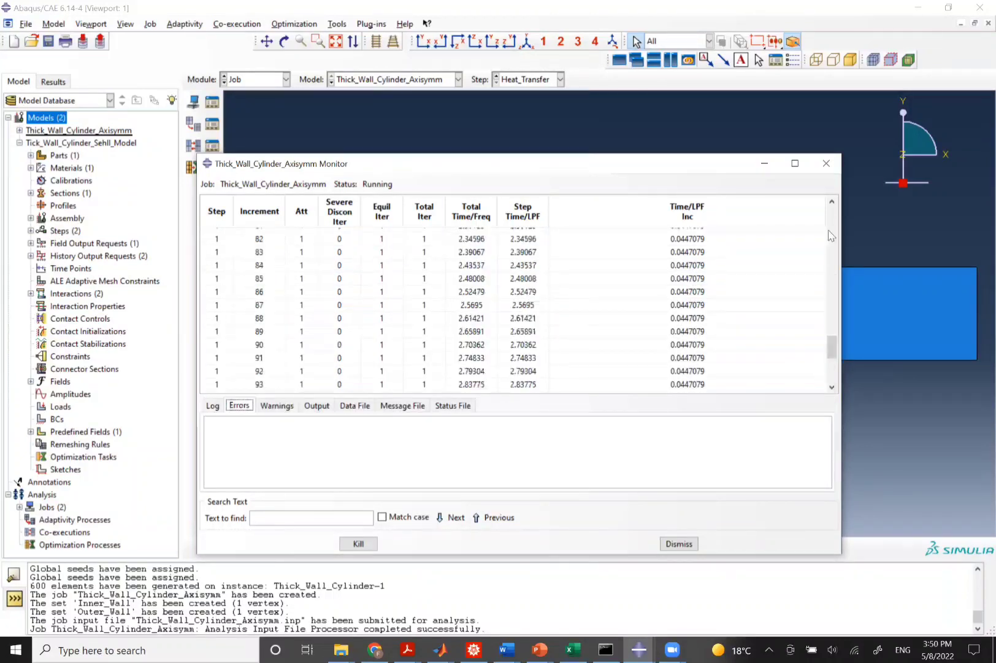
pyautogui.scroll(20, 832, 227)
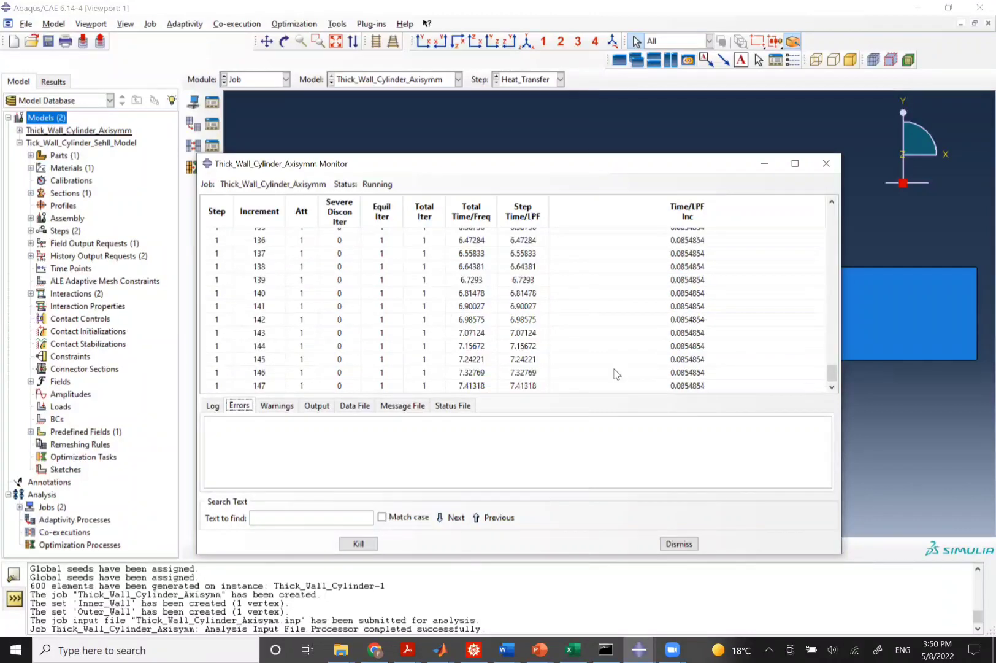
pyautogui.click(871, 104)
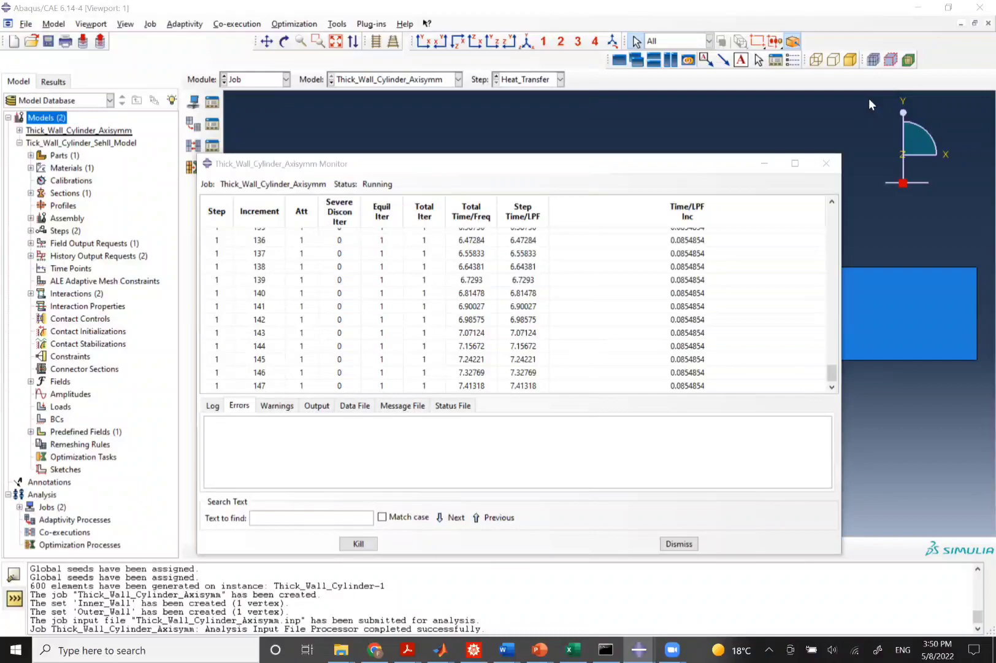
pyautogui.click(820, 87)
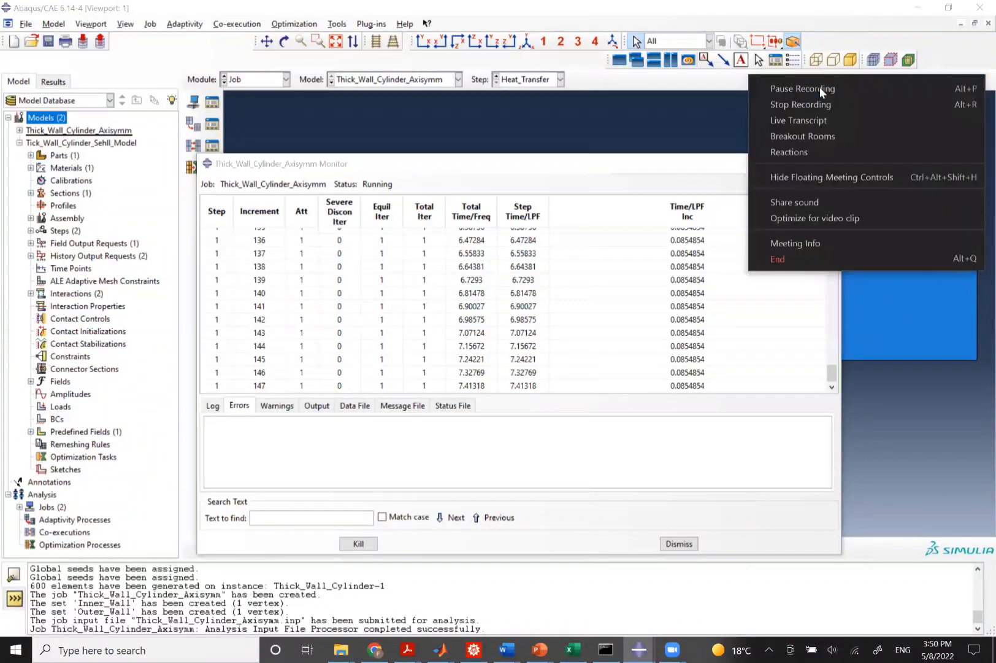
pyautogui.click(819, 88)
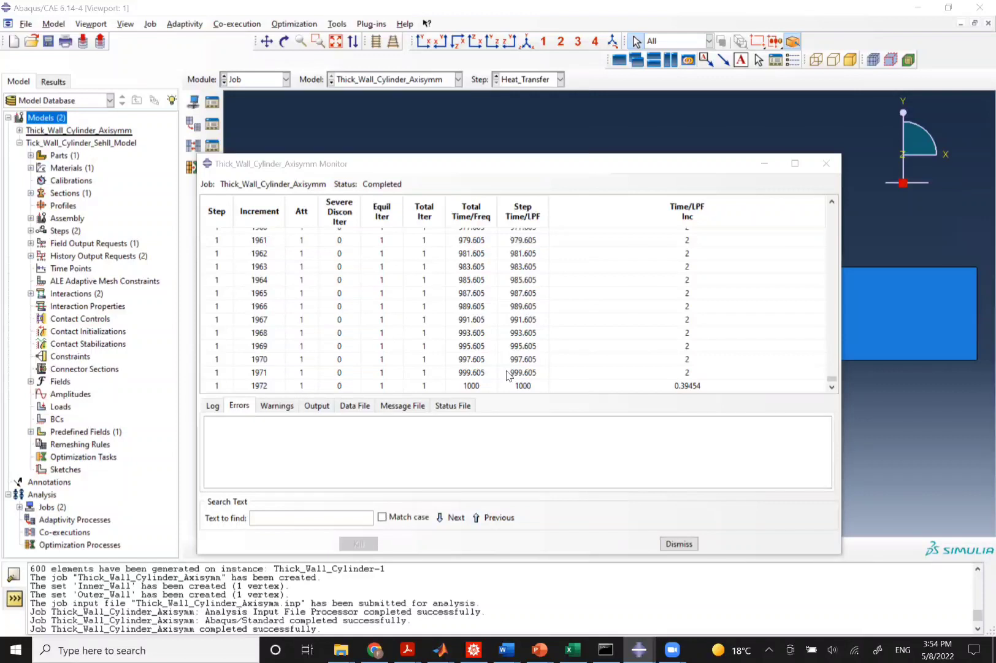
# Review the completed job's increment list and the message log.
pyautogui.scroll(20, 507, 374)
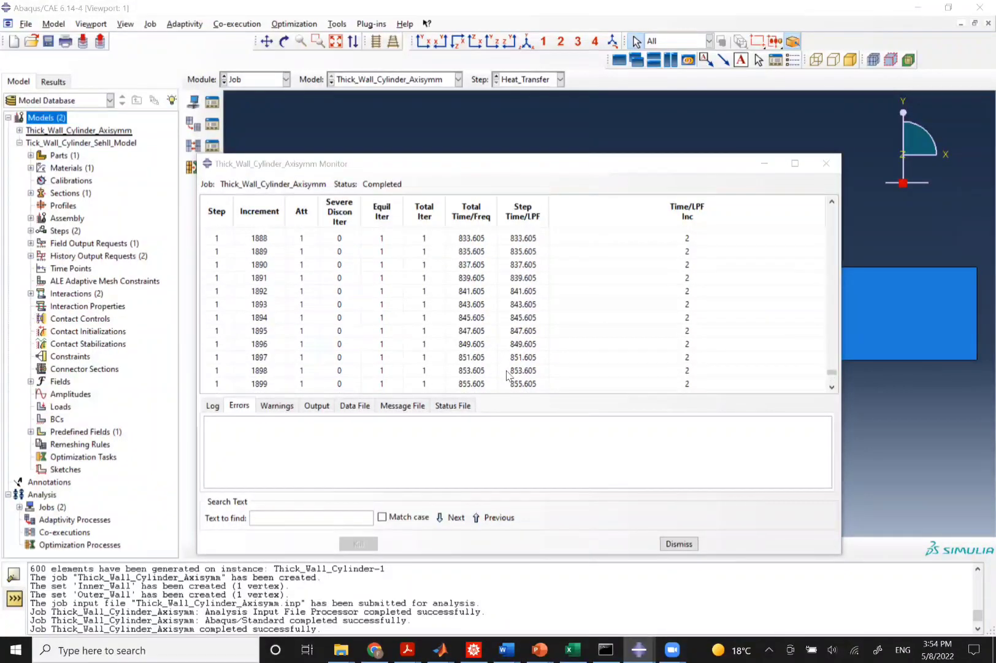
pyautogui.scroll(-20, 507, 374)
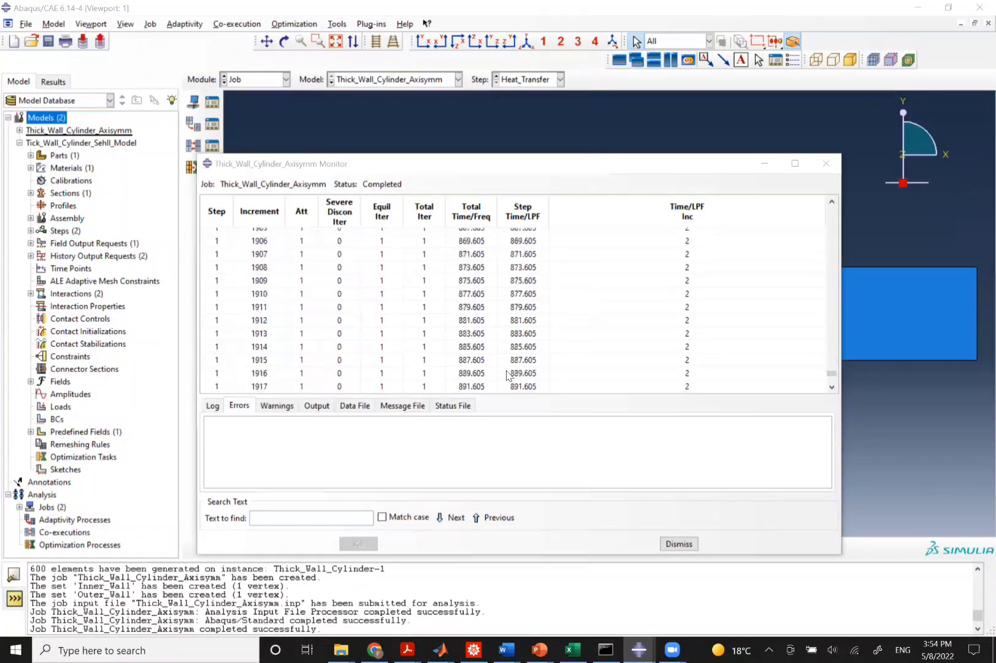
pyautogui.scroll(-1, 507, 374)
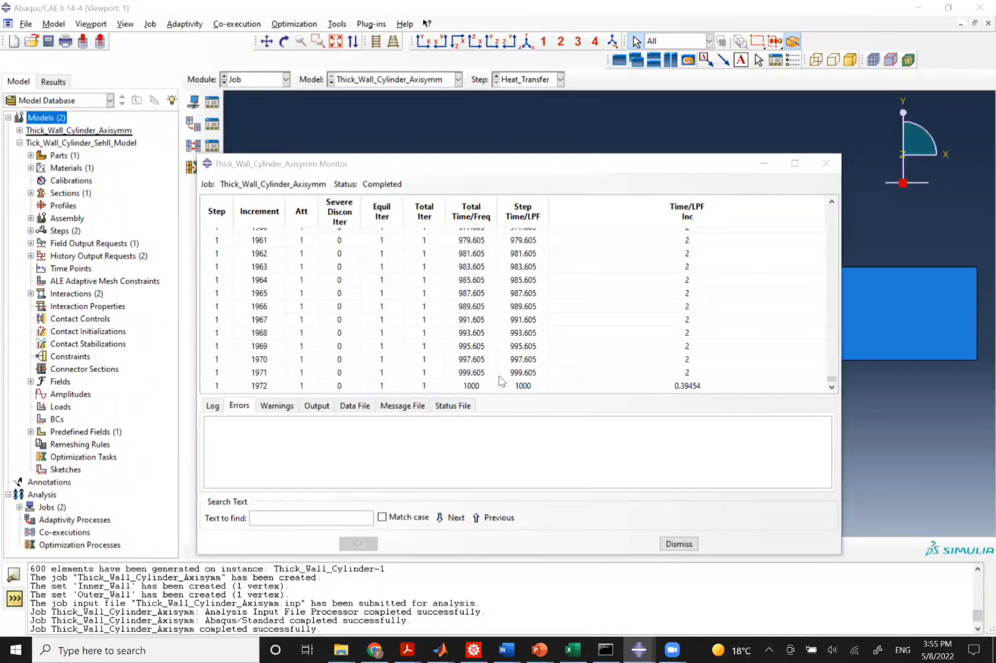
pyautogui.click(37, 573)
pyautogui.moveTo(31, 569); pyautogui.dragTo(288, 582)
pyautogui.click(255, 595)
pyautogui.scroll(3, 255, 594)
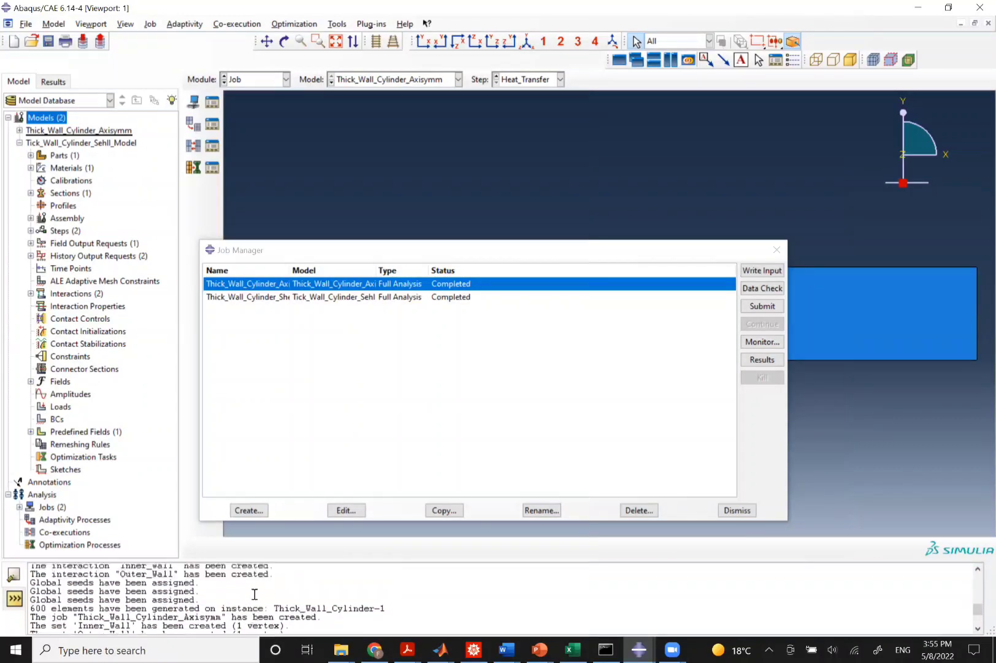
pyautogui.scroll(3, 255, 594)
pyautogui.scroll(2, 255, 594)
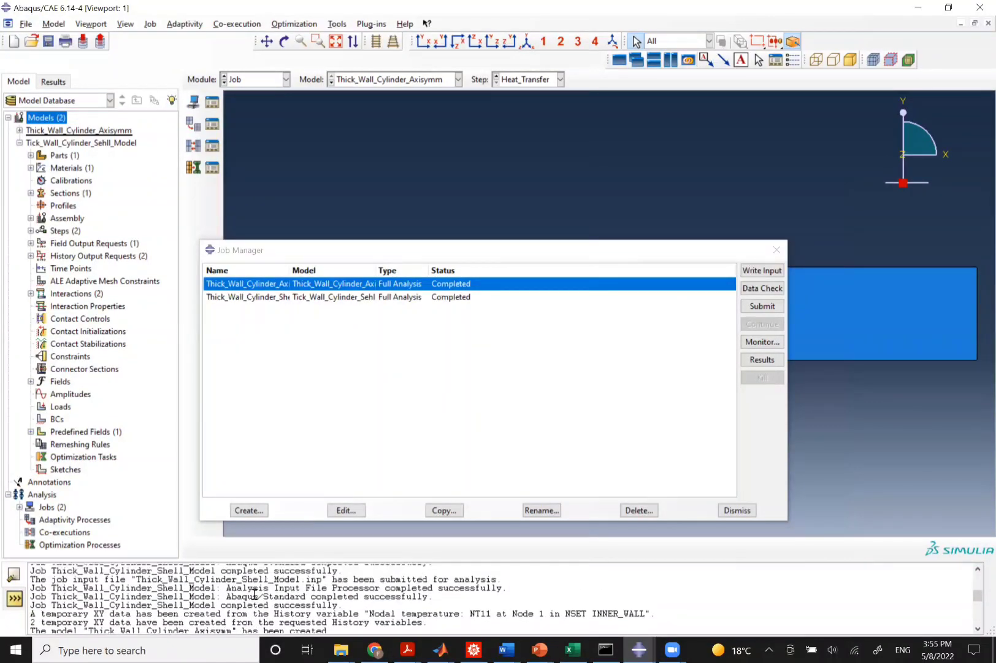
pyautogui.scroll(-5, 254, 595)
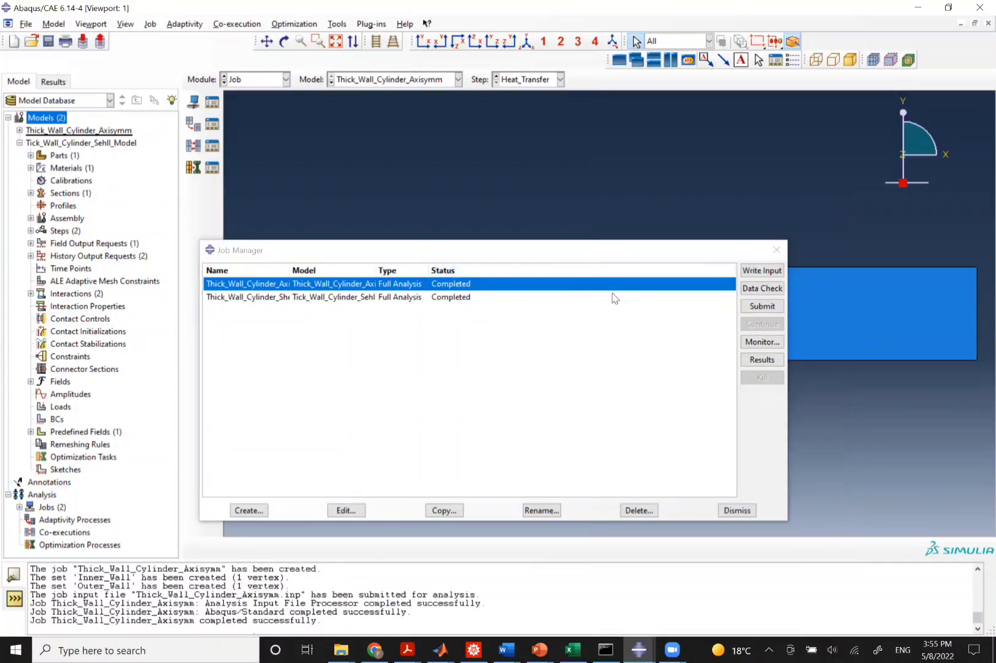
# Open the axisymmetric job's results and plot NT11 temperature contours in an isometric view.
pyautogui.click(761, 360)
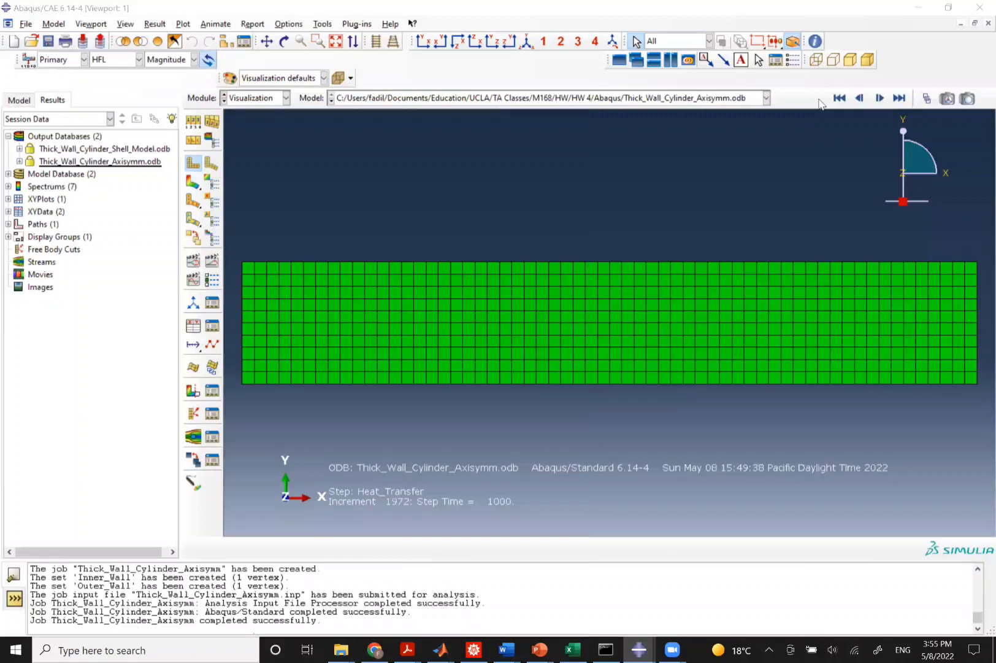
pyautogui.click(193, 182)
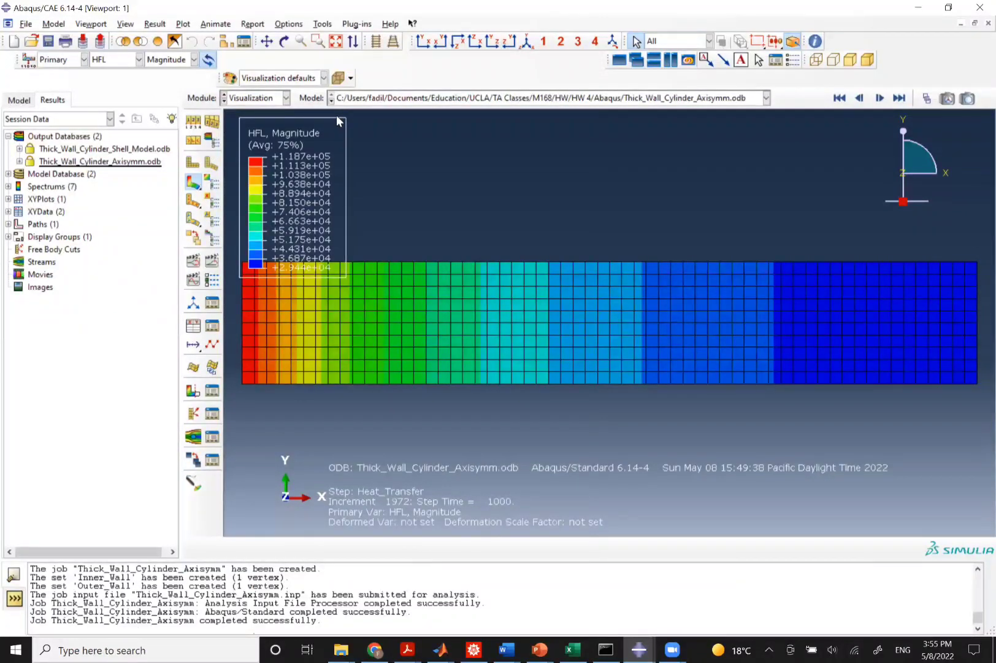
pyautogui.click(527, 41)
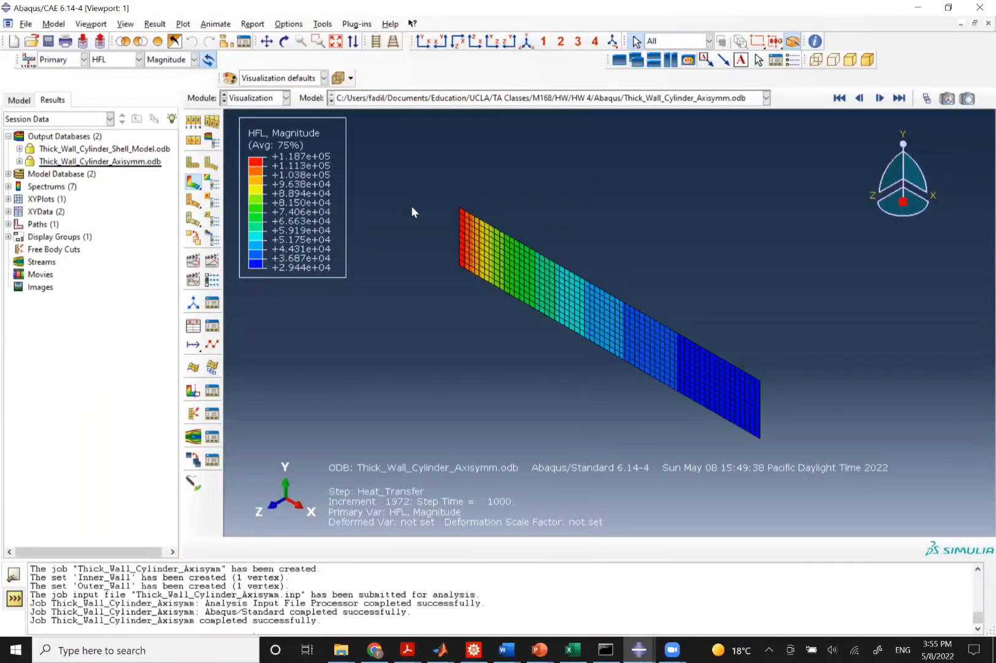
pyautogui.click(97, 61)
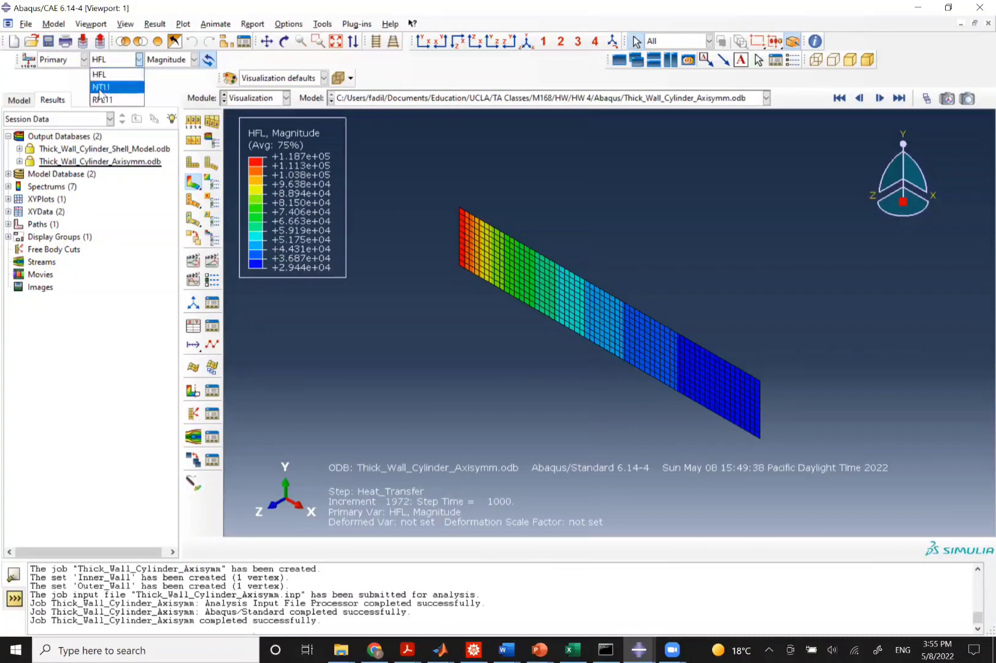
pyautogui.click(101, 88)
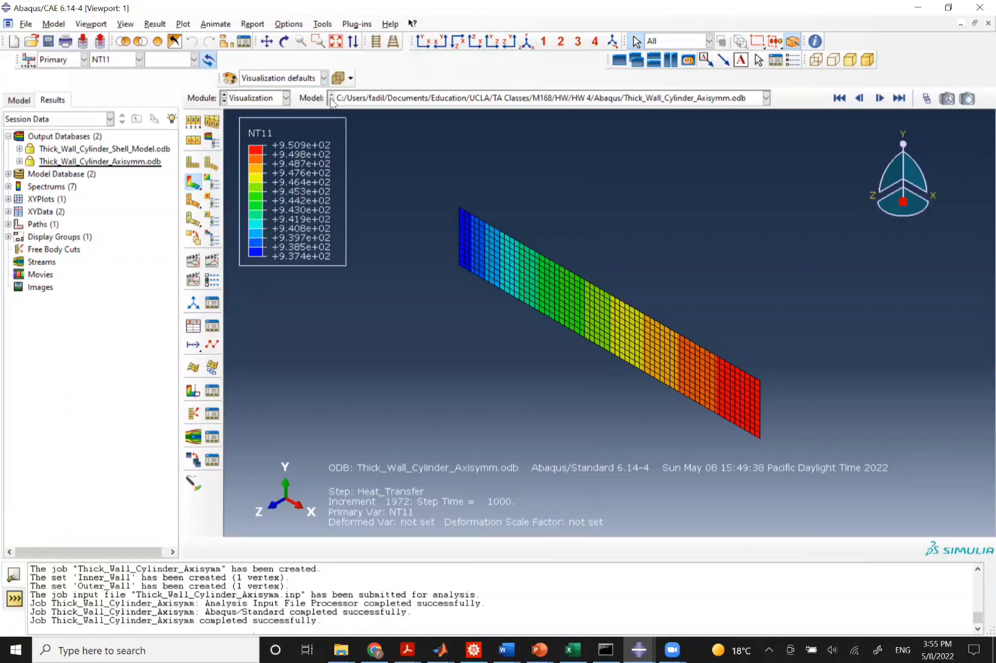
pyautogui.click(289, 23)
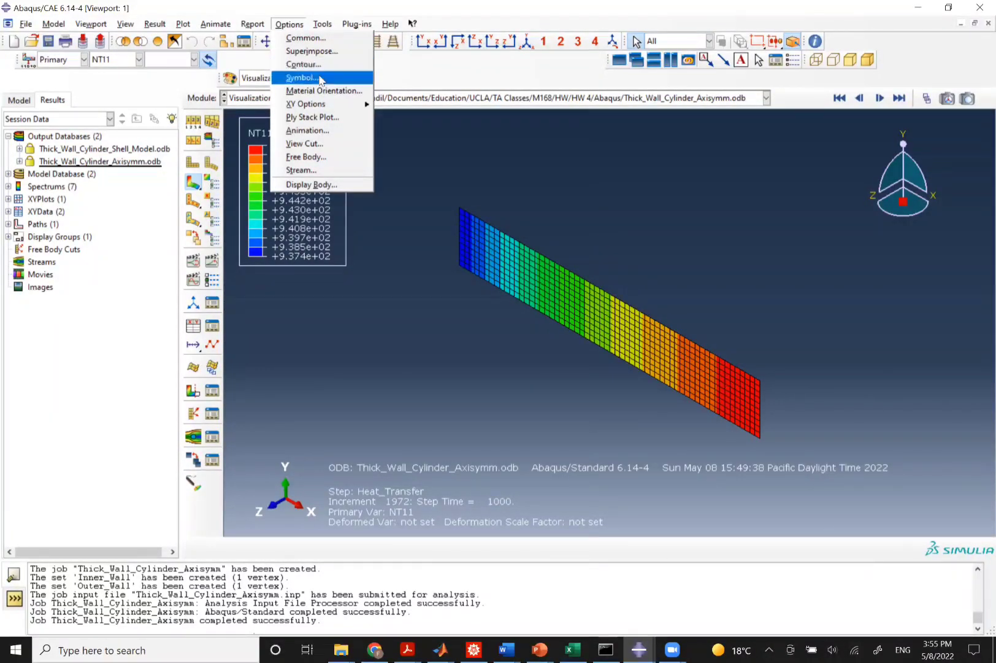
pyautogui.click(303, 38)
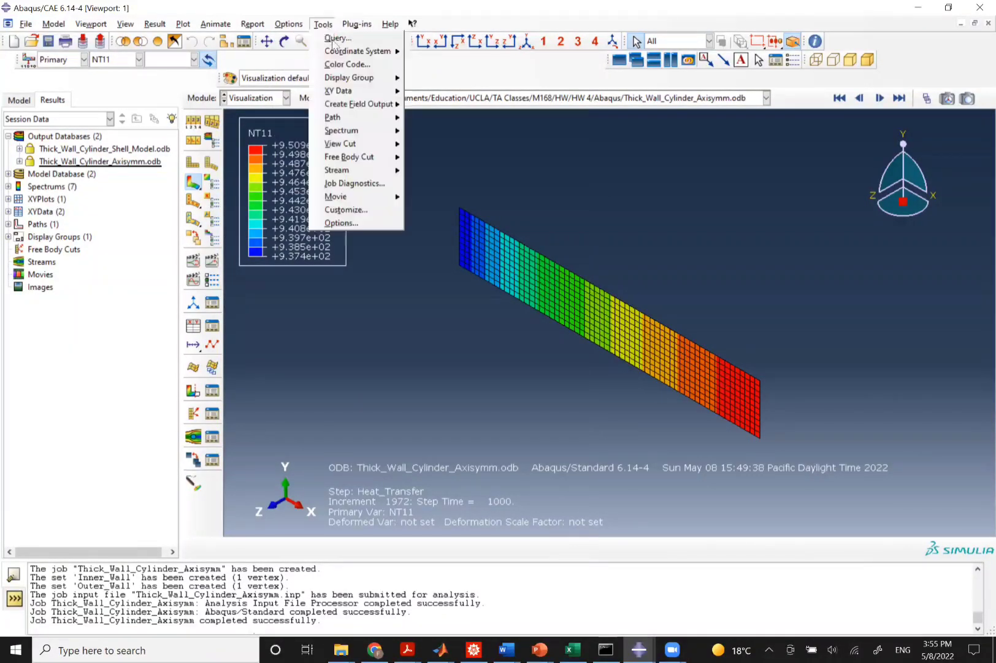
pyautogui.click(288, 25)
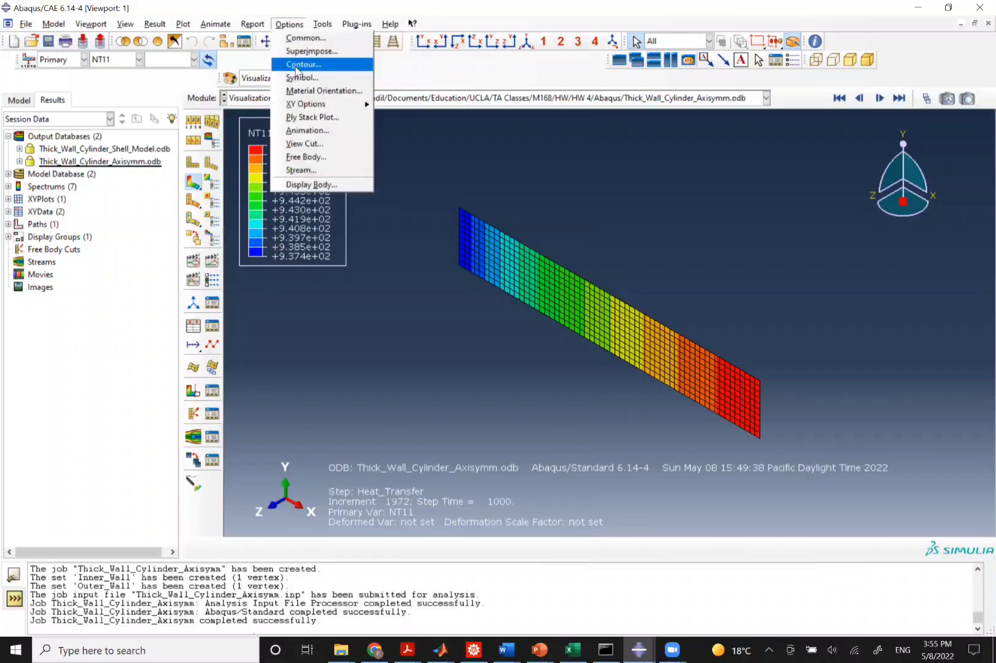
pyautogui.click(301, 39)
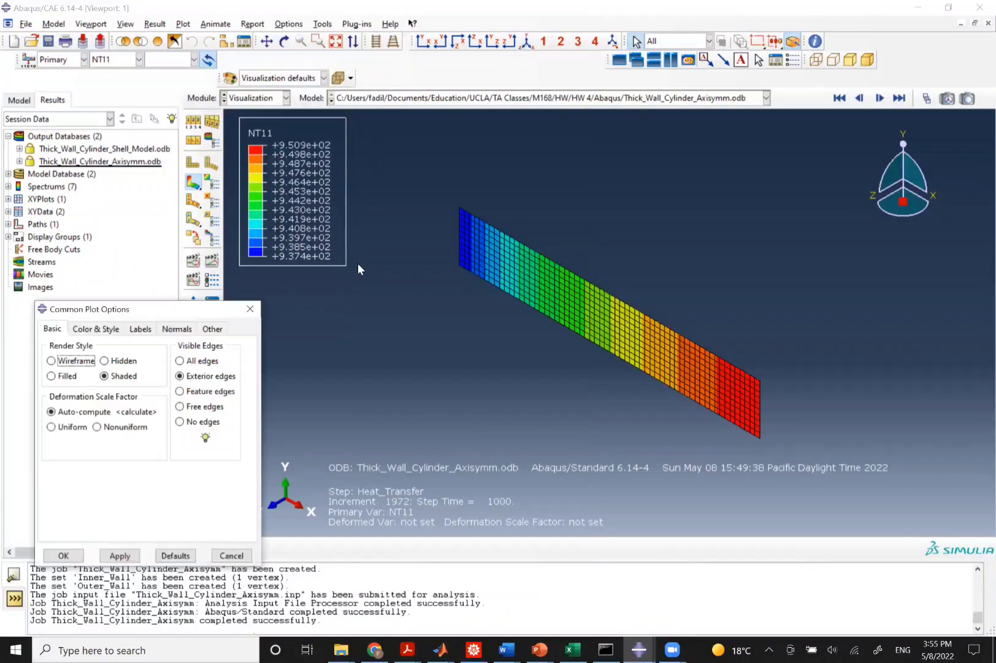
pyautogui.click(250, 309)
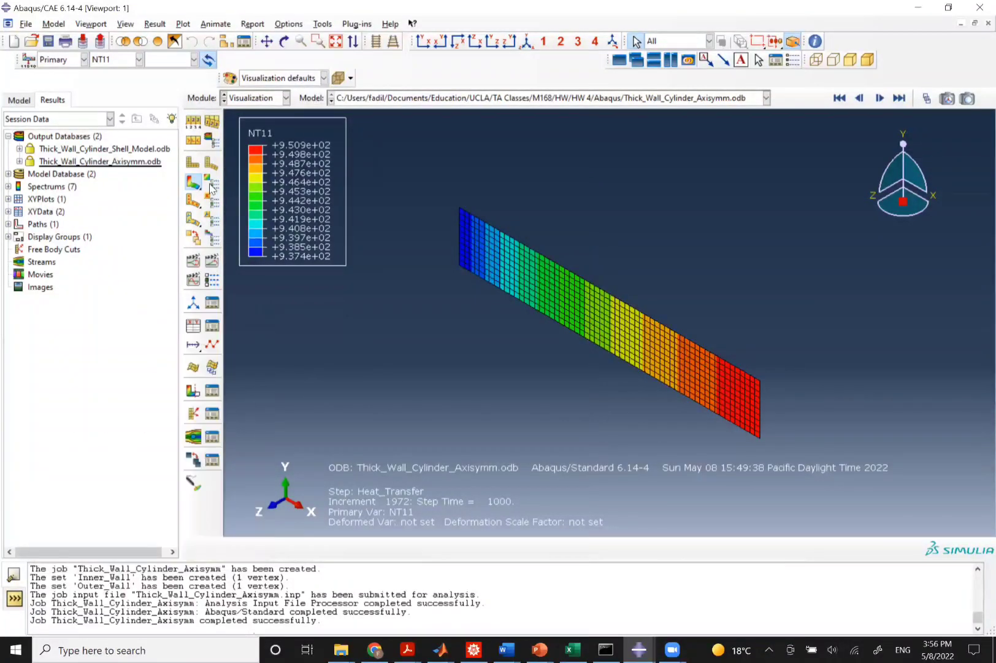
pyautogui.click(194, 122)
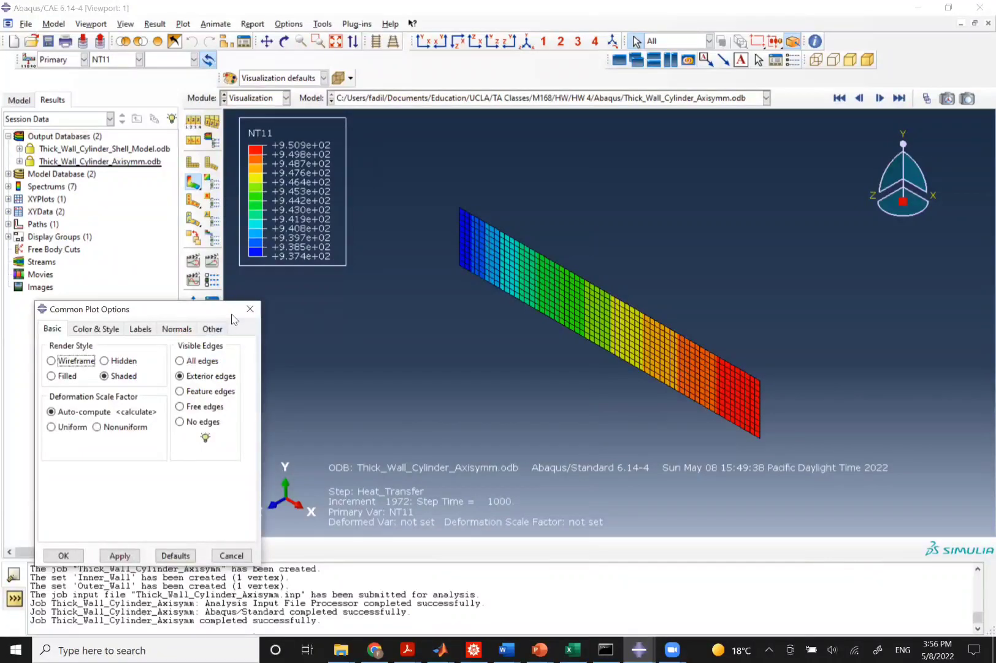
pyautogui.click(250, 310)
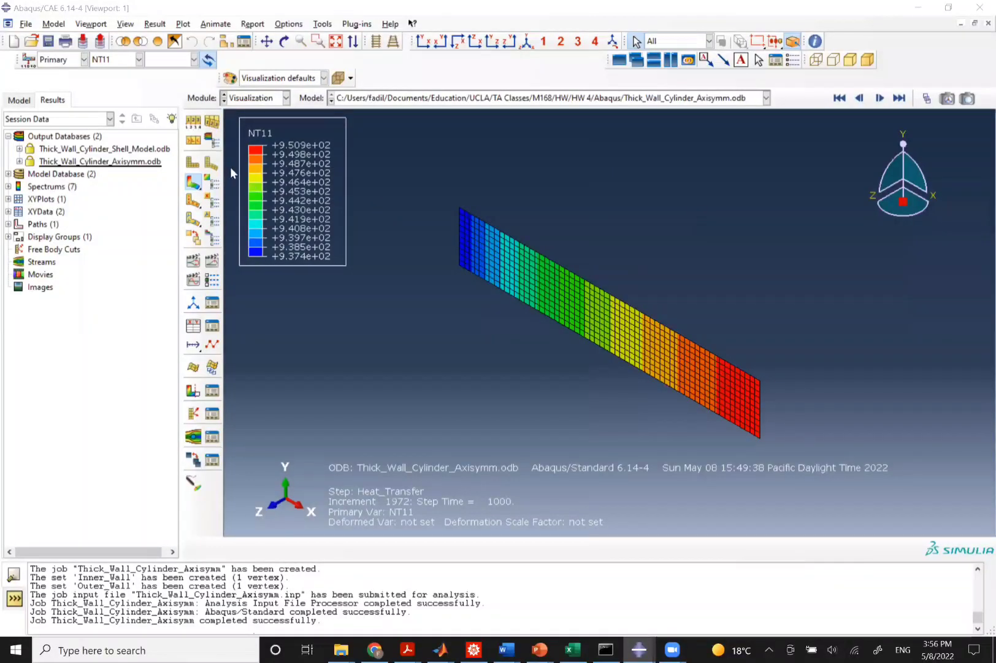
# Enable element sweeping in the ODB display options, sweeping the axisymmetric section from 0 to 180 degrees.
pyautogui.click(211, 141)
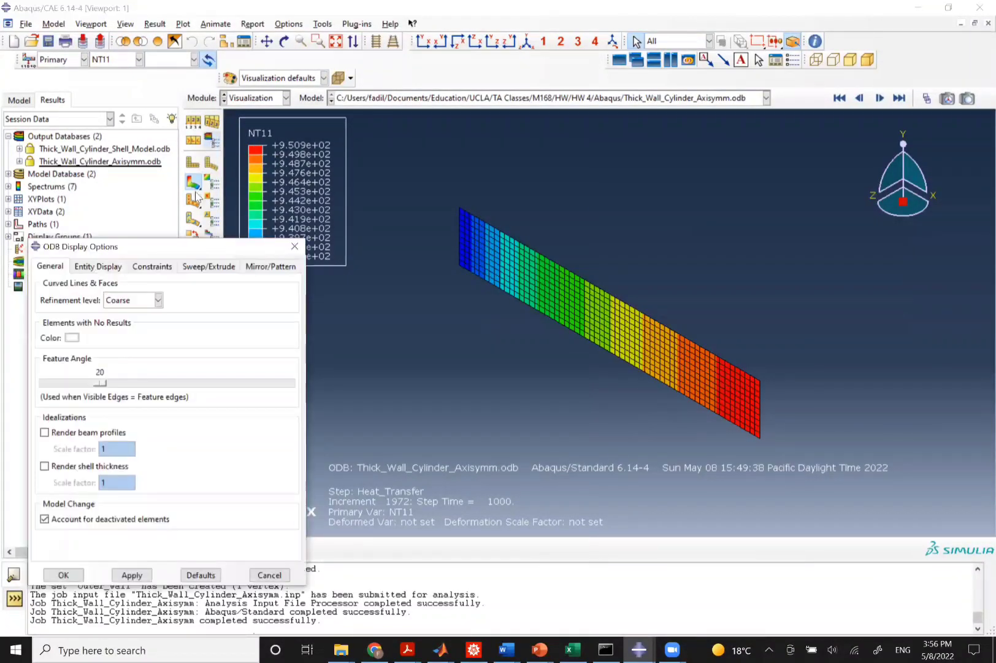
pyautogui.click(208, 267)
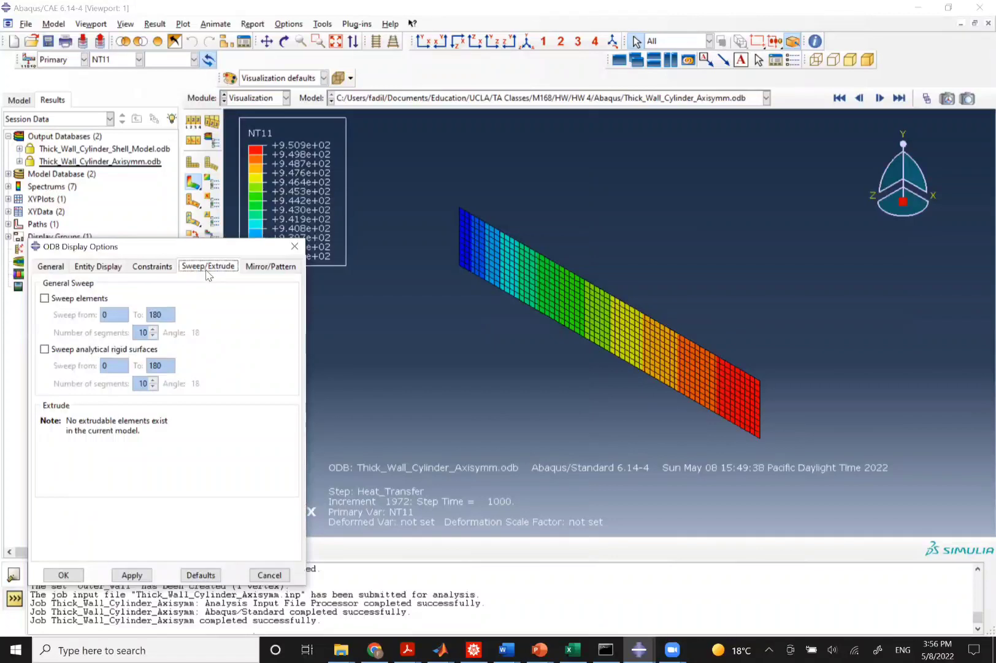
pyautogui.click(46, 300)
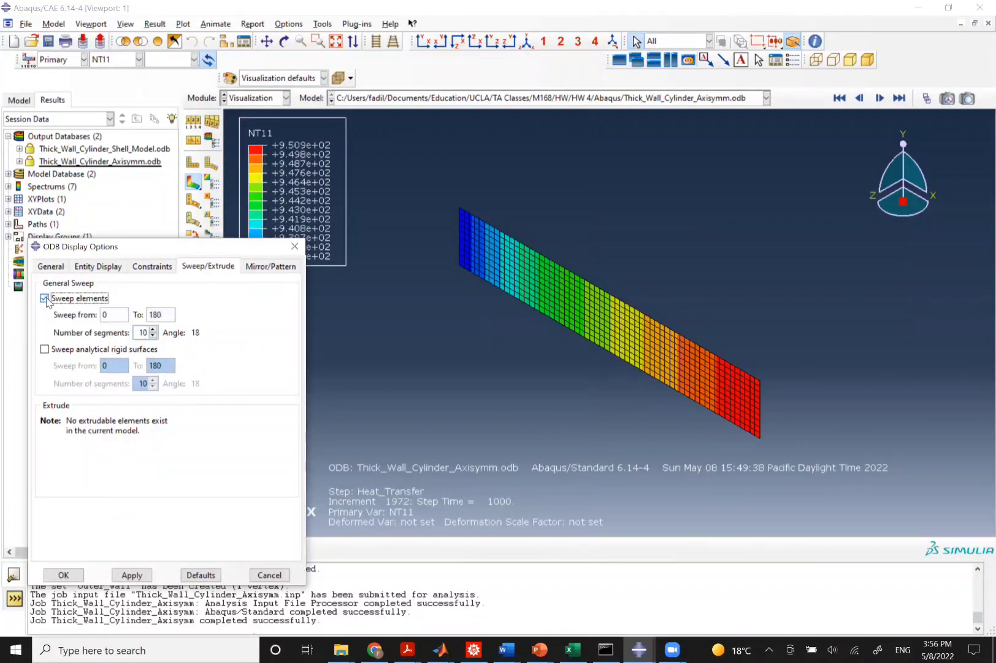
pyautogui.click(131, 574)
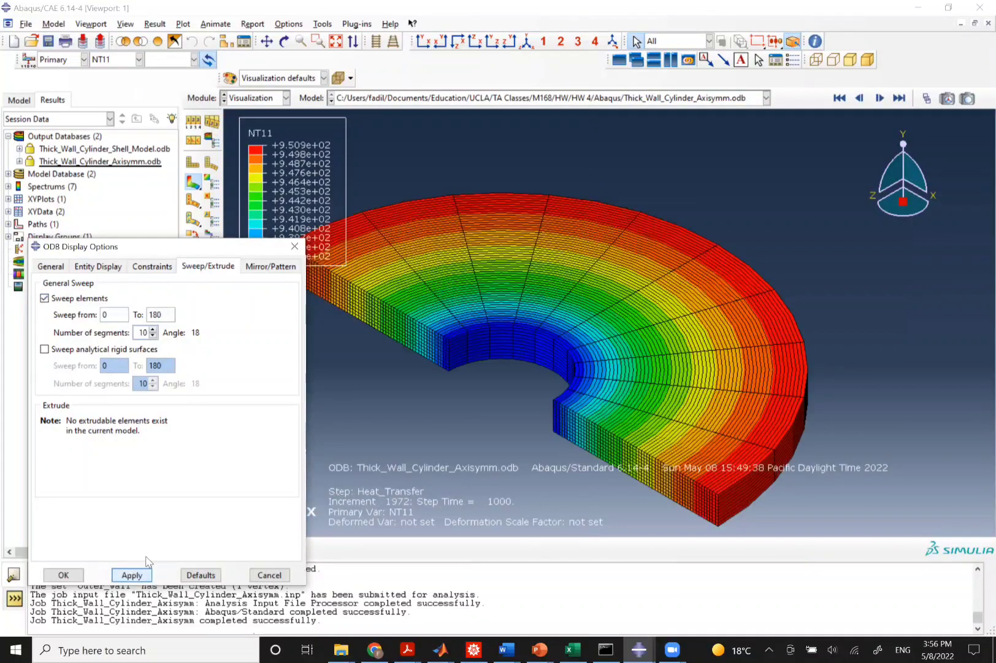
# Extend the sweep end angle to 250 degrees and then to the full 360 degrees.
pyautogui.click(160, 314)
pyautogui.doubleClick(160, 314)
pyautogui.write('250')
pyautogui.click(132, 577)
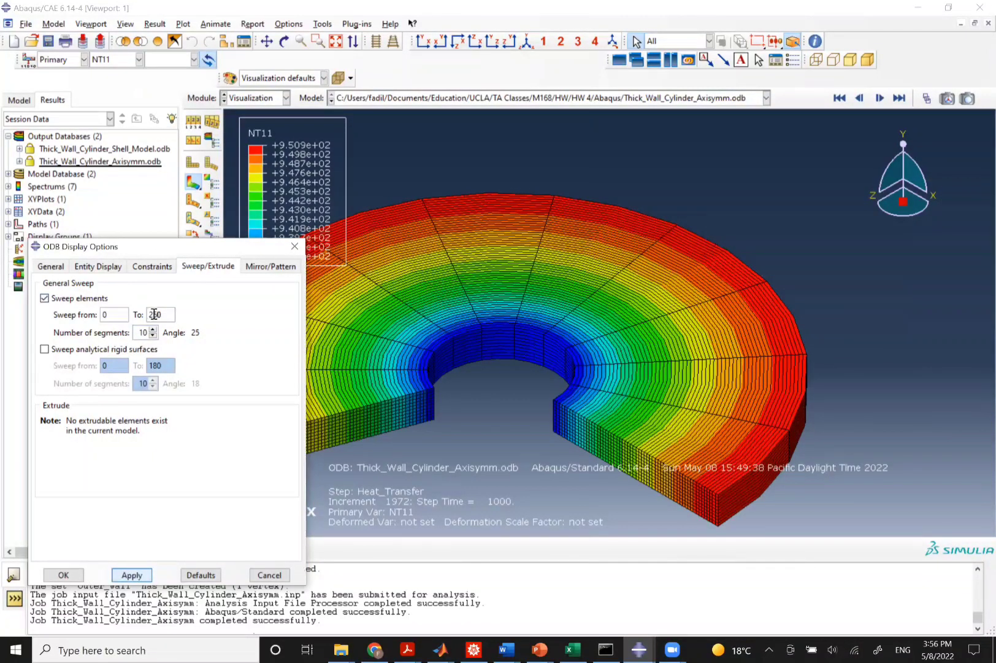
pyautogui.doubleClick(156, 314)
pyautogui.write('360')
pyautogui.click(130, 575)
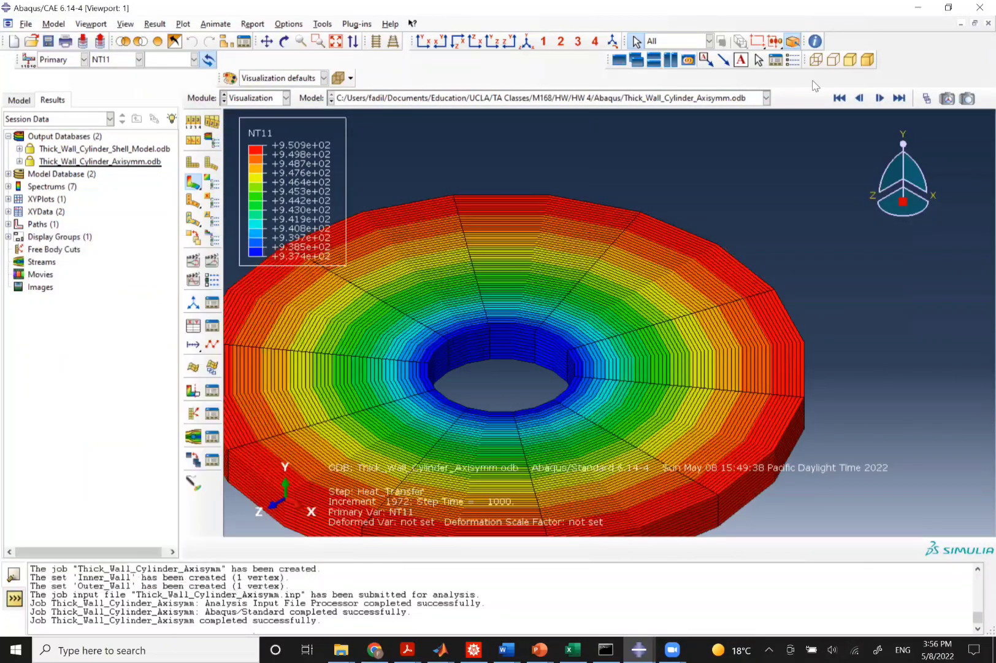
# View the swept cylinder along its axis, add a second viewport and tile both viewports side by side.
pyautogui.click(441, 44)
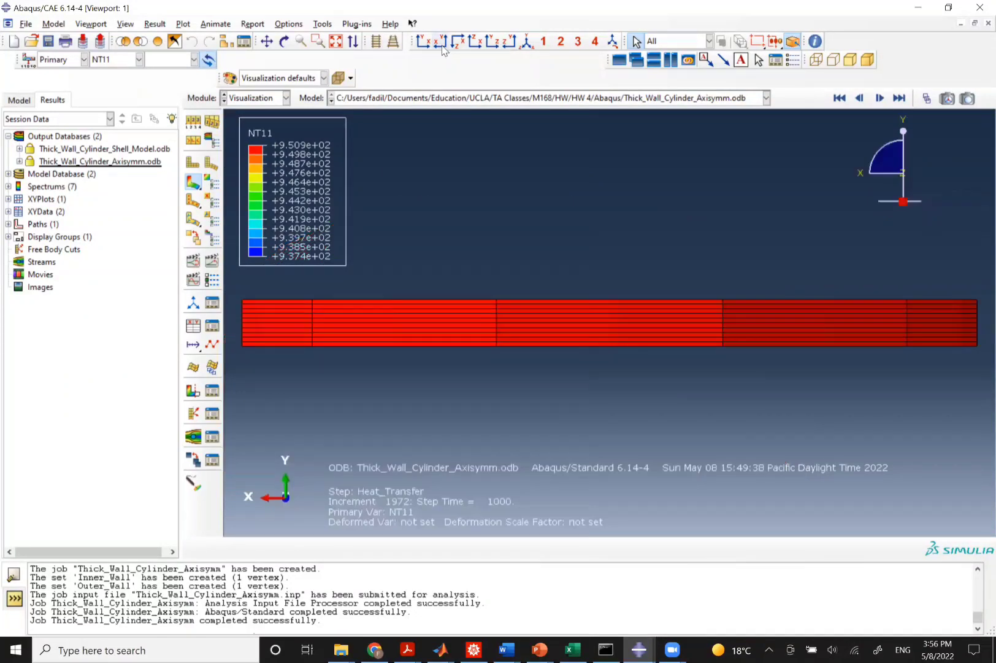
pyautogui.click(494, 43)
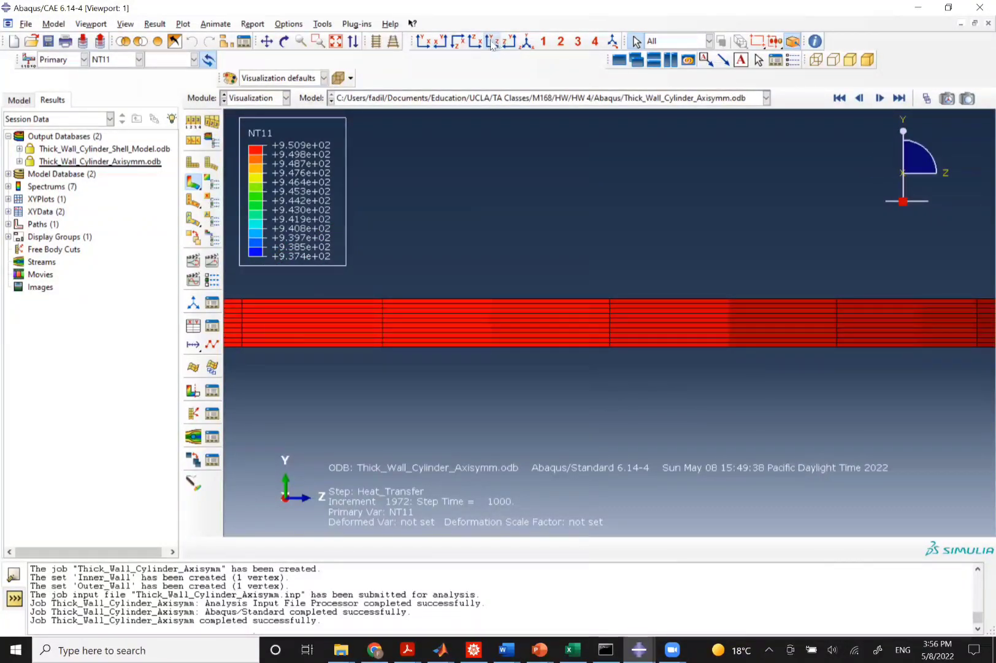
pyautogui.click(474, 43)
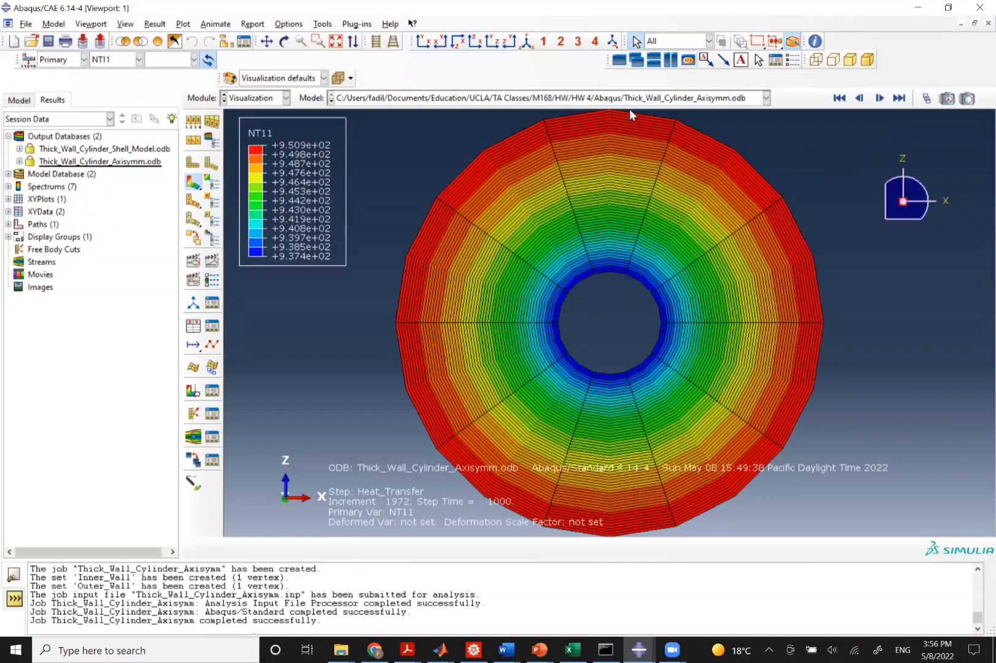
pyautogui.click(619, 60)
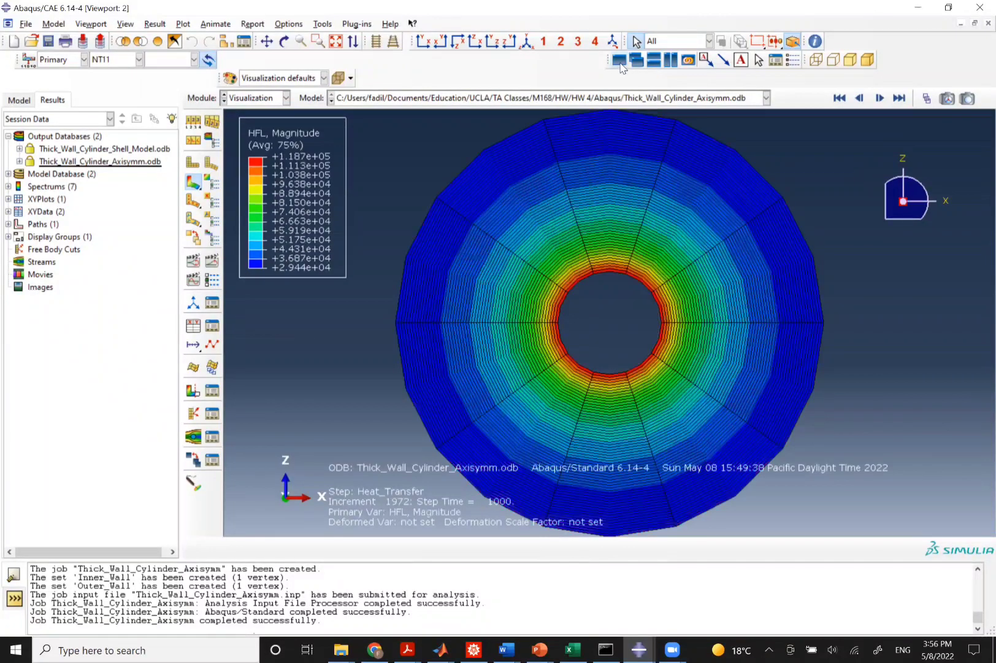
pyautogui.click(671, 60)
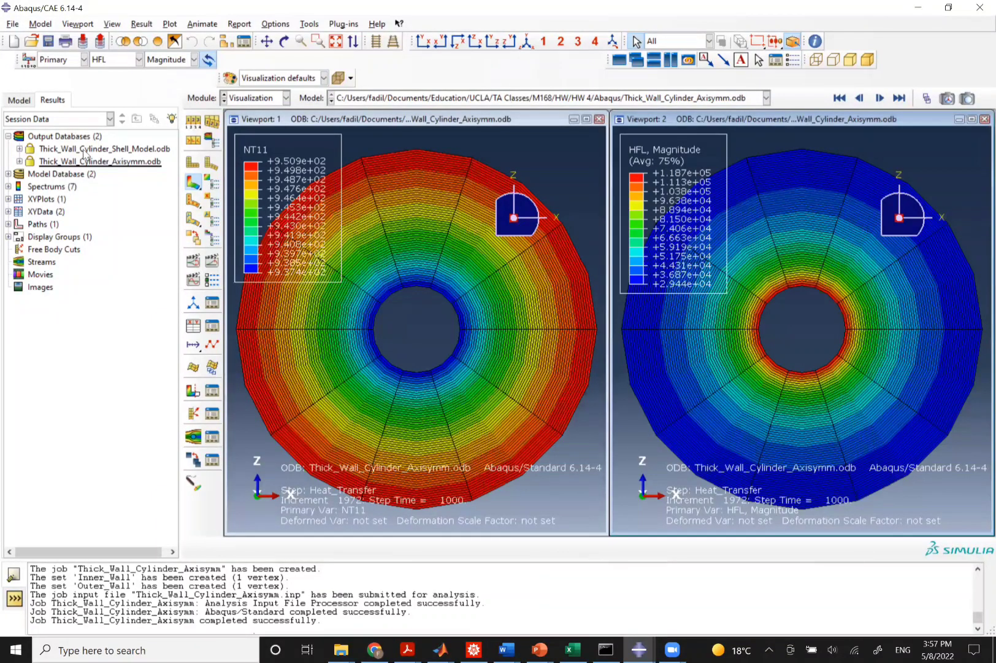
# Open the shell model results in the second viewport and plot its NT11 temperature contours.
pyautogui.doubleClick(130, 153)
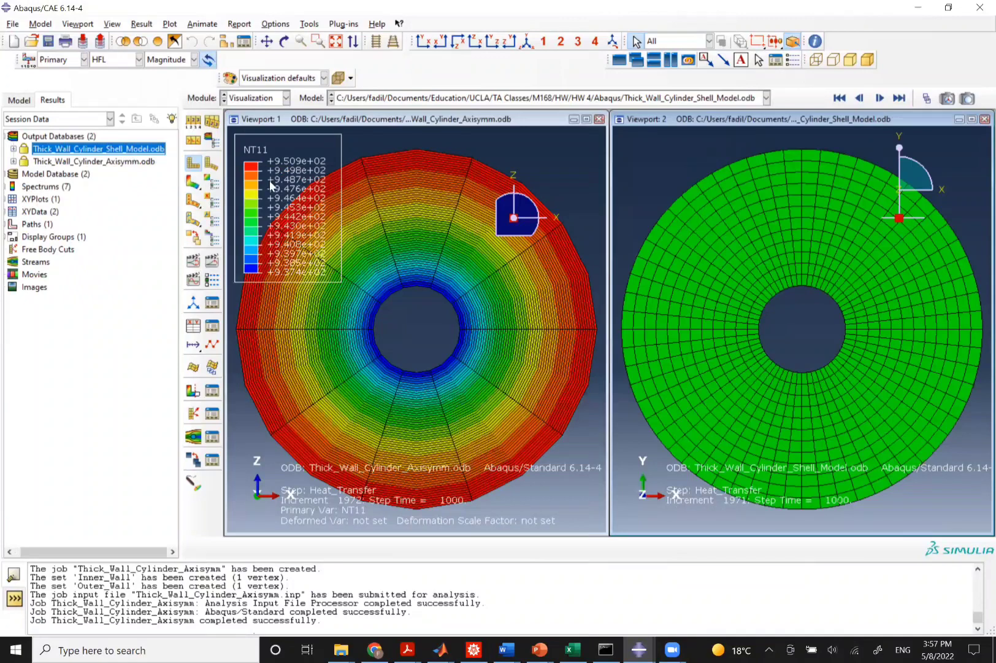
pyautogui.click(193, 185)
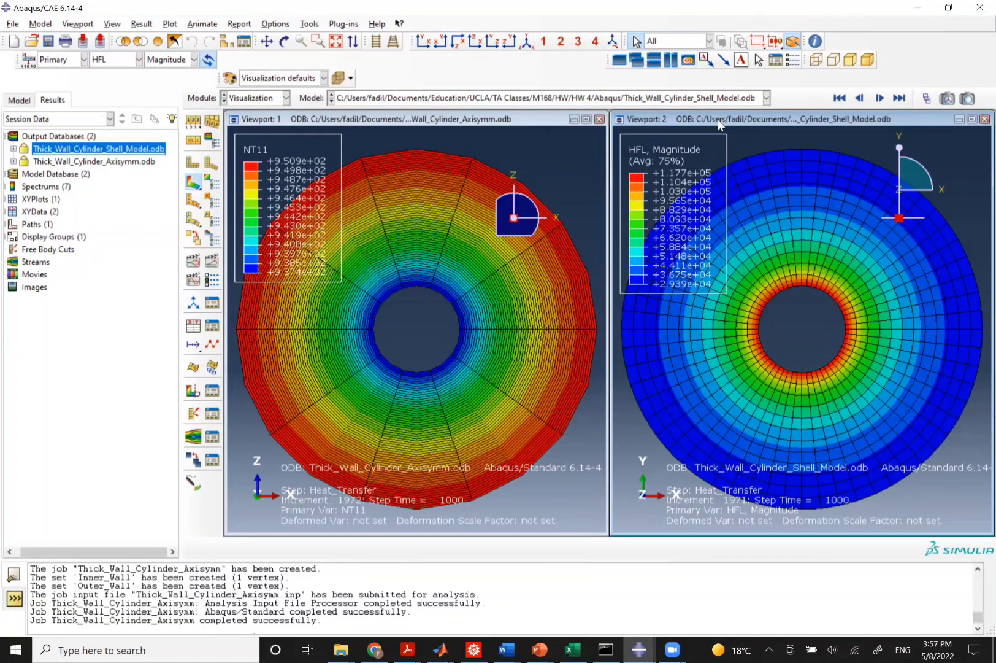
pyautogui.click(126, 59)
pyautogui.click(102, 87)
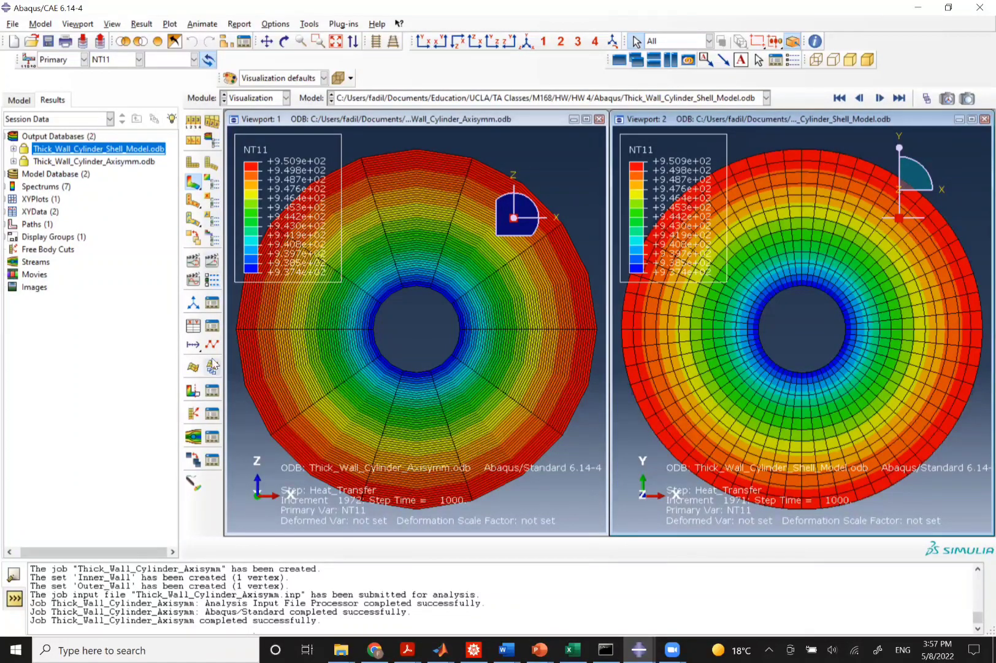
# Plot the shell model's inner and outer wall NT11 temperature histories as an XY plot in the second viewport.
pyautogui.click(193, 329)
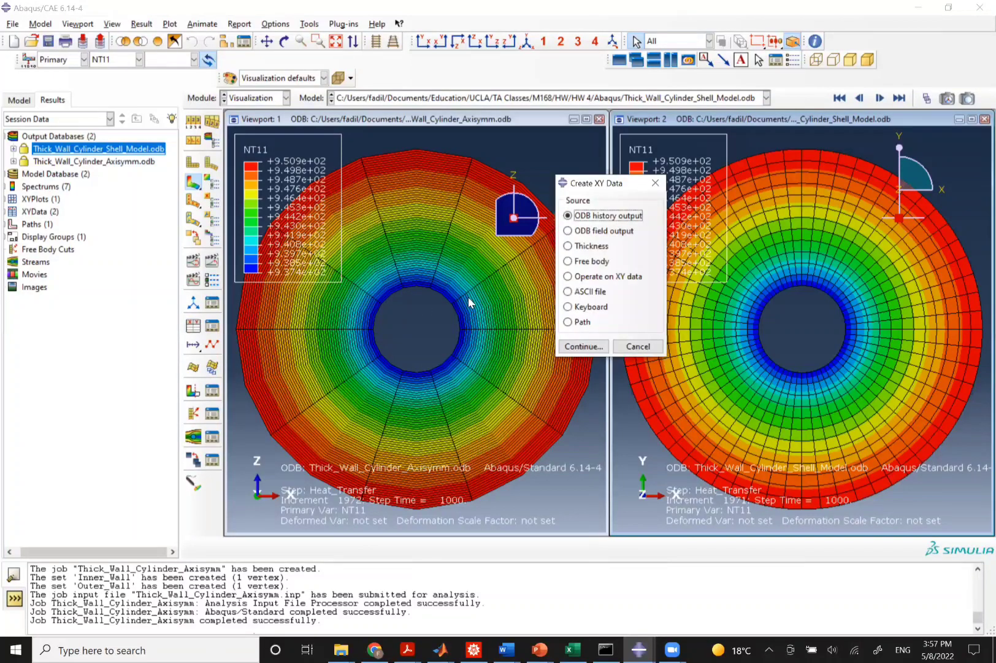
pyautogui.click(586, 347)
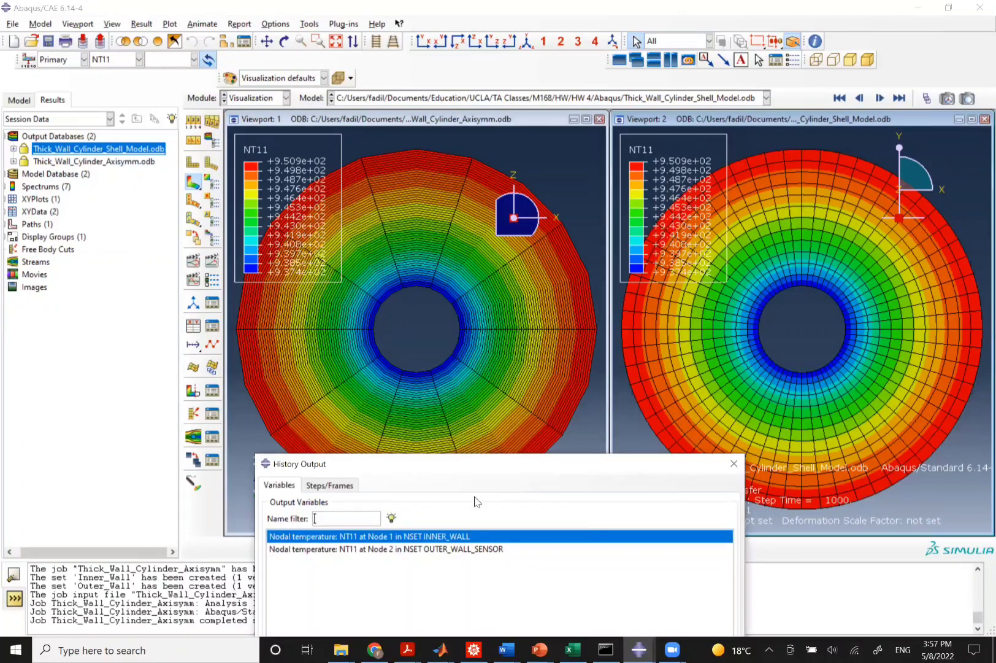
pyautogui.moveTo(486, 463); pyautogui.dragTo(507, 248)
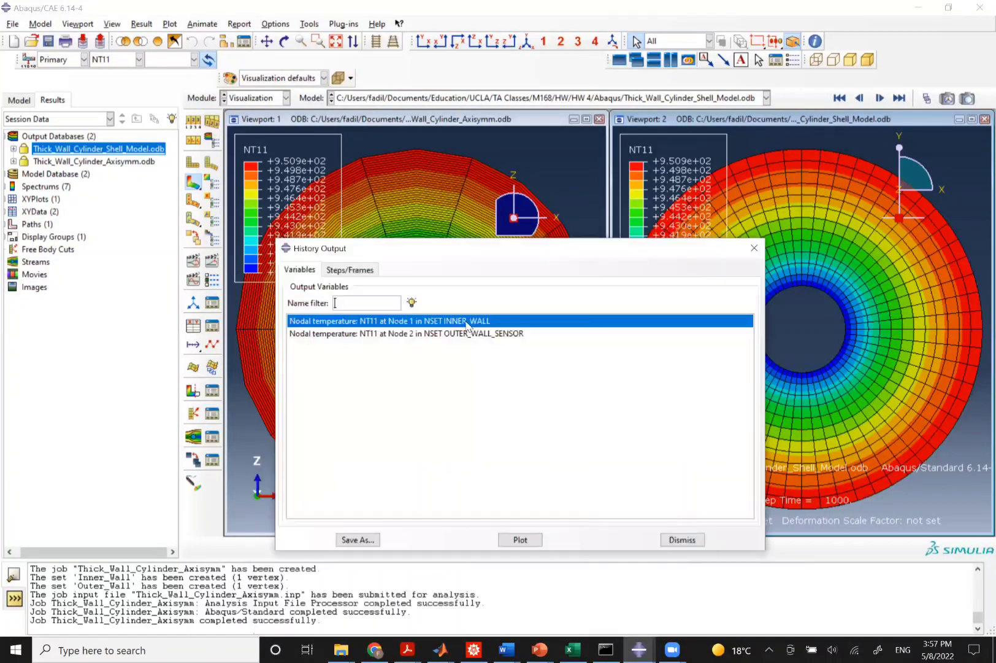
pyautogui.keyDown('shift'); pyautogui.click(468, 334); pyautogui.keyUp('shift')
pyautogui.click(519, 541)
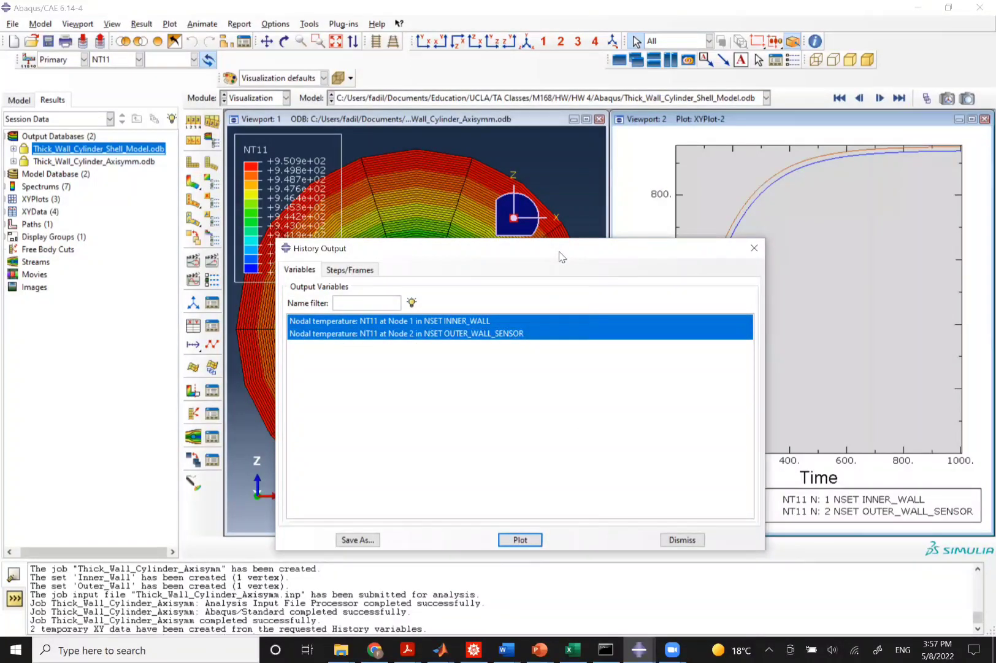
pyautogui.moveTo(560, 252); pyautogui.dragTo(619, 501)
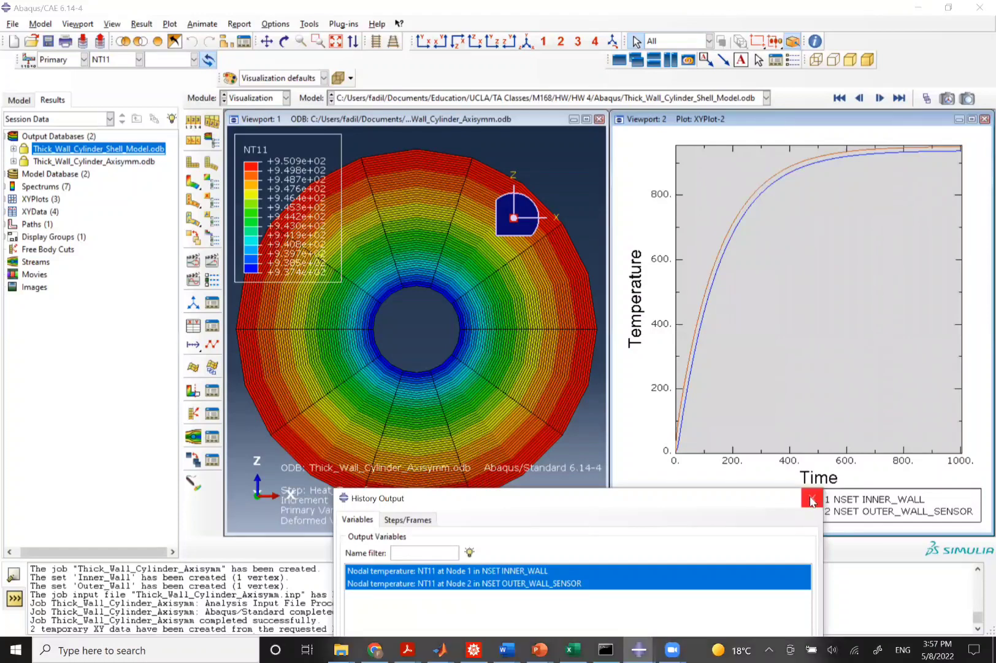
pyautogui.click(809, 497)
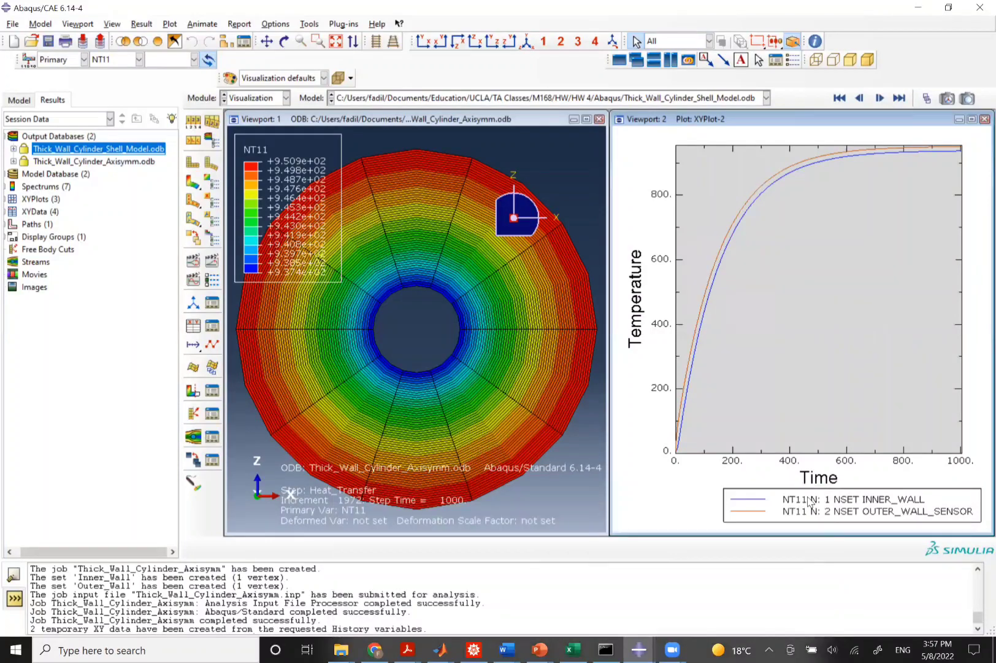
# Plot the axisymmetric model's inner and outer wall NT11 temperature histories in the first viewport.
pyautogui.click(250, 245)
pyautogui.click(193, 323)
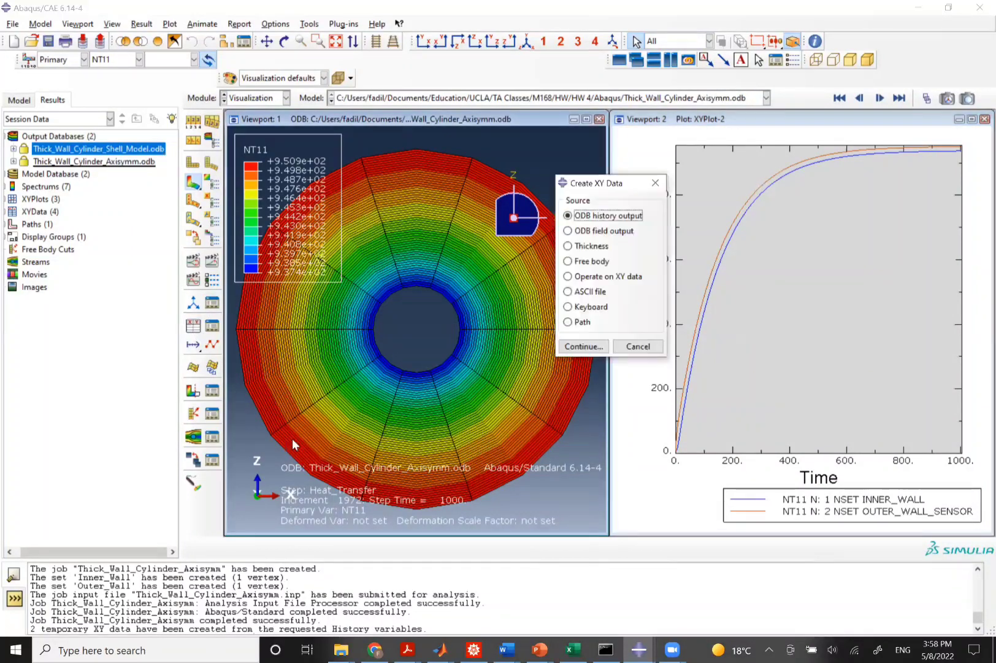
pyautogui.click(584, 346)
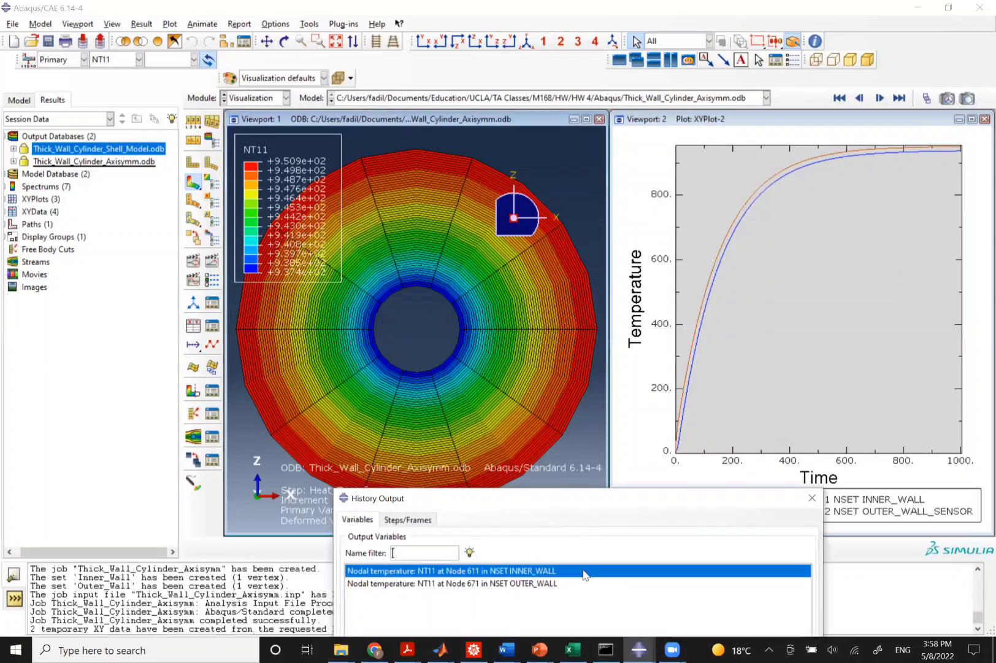
pyautogui.keyDown('shift'); pyautogui.click(570, 583); pyautogui.keyUp('shift')
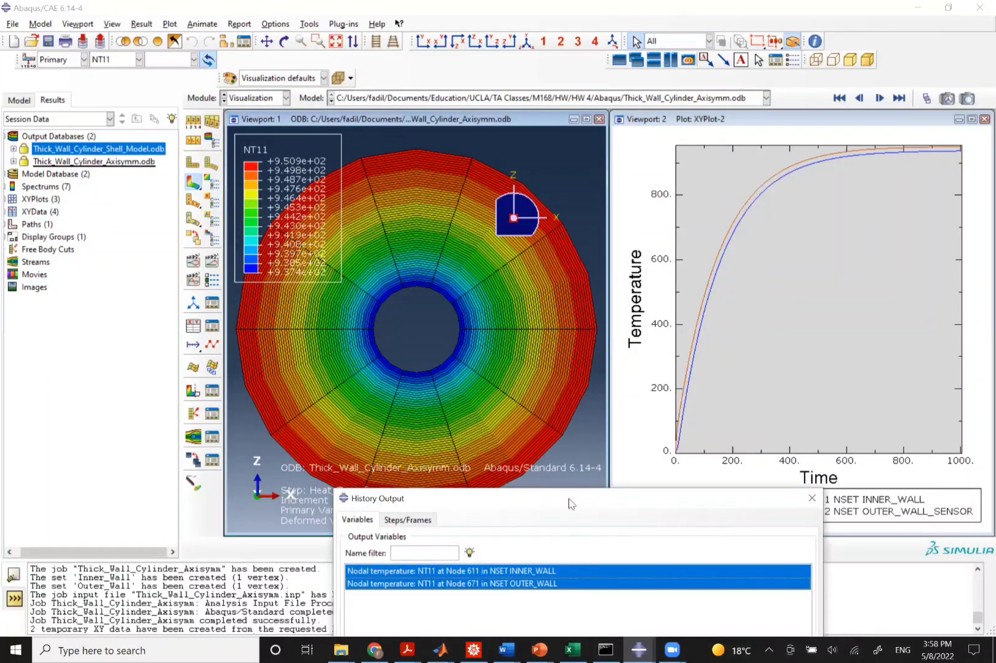
pyautogui.moveTo(570, 498); pyautogui.dragTo(610, 317)
pyautogui.click(606, 591)
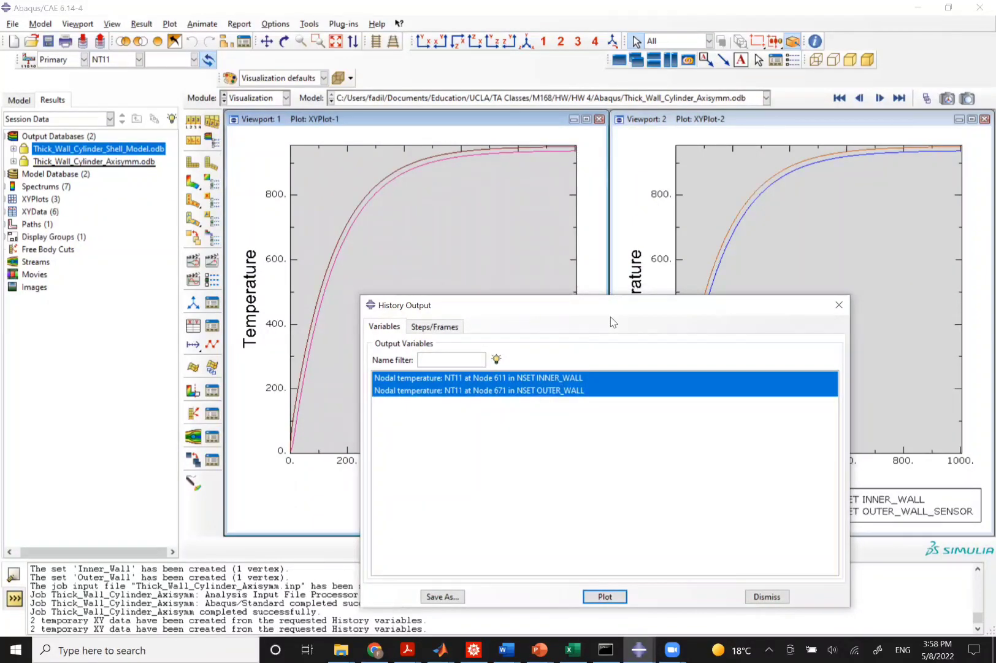
pyautogui.moveTo(610, 317); pyautogui.dragTo(542, 588)
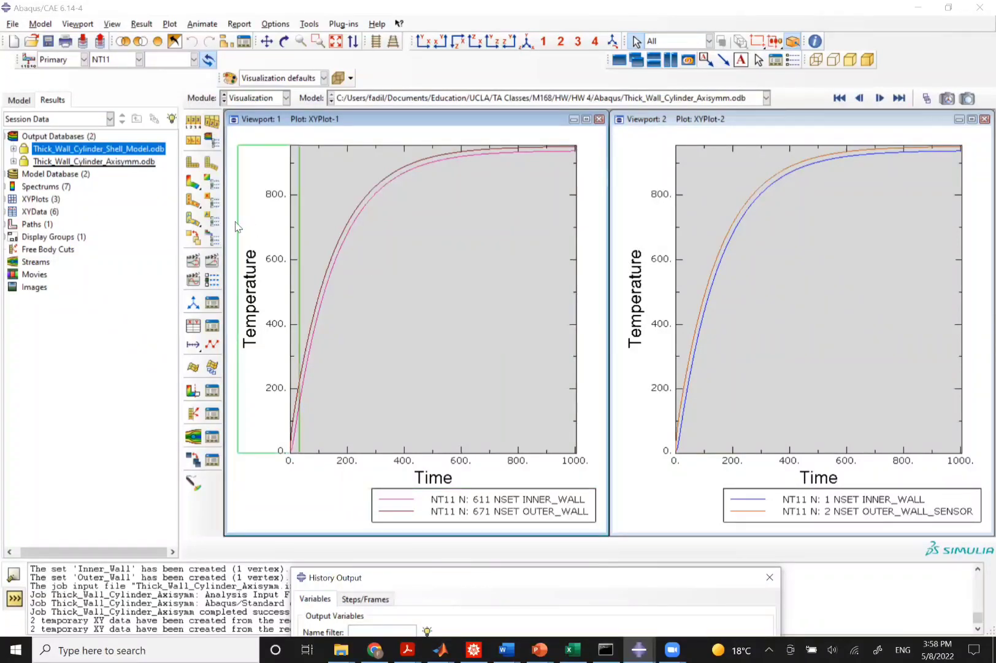
# Return both viewports to their NT11 contour plots.
pyautogui.click(193, 186)
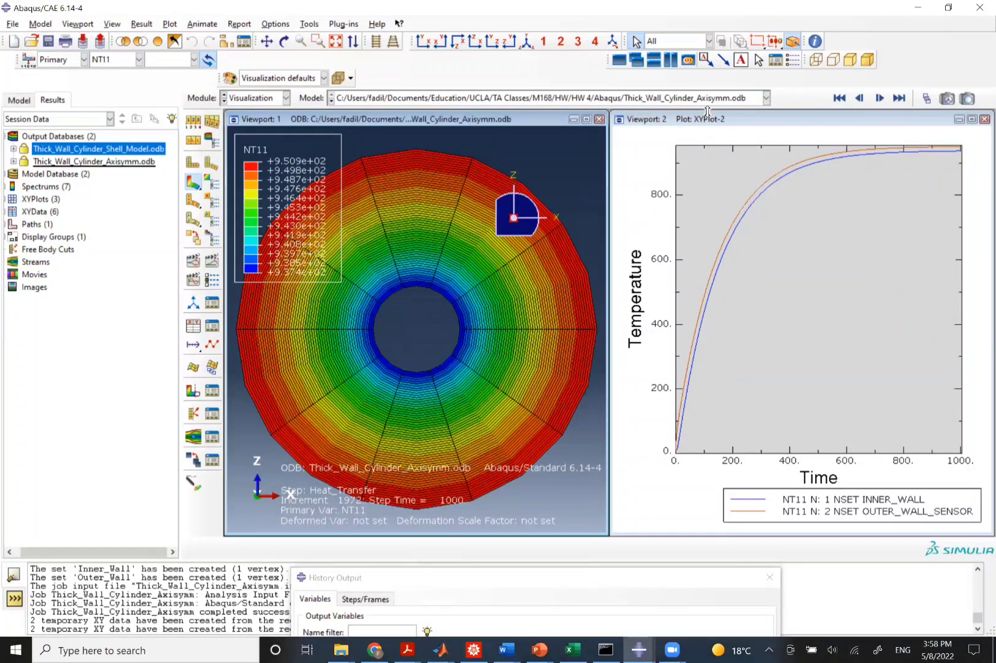
pyautogui.click(698, 121)
pyautogui.click(193, 183)
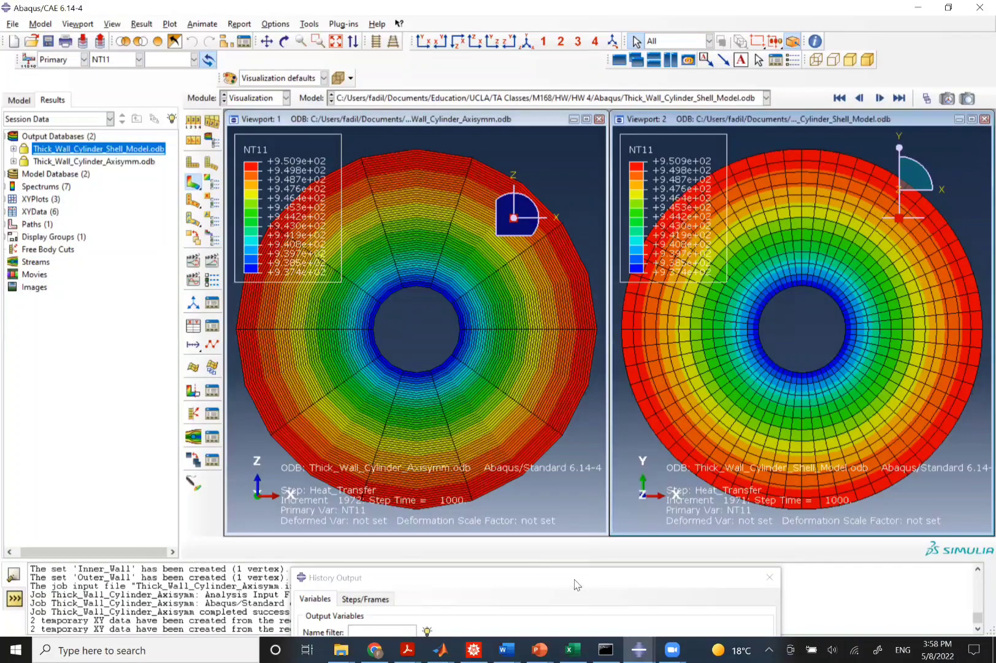
# Close the History Output dialog and switch to another open window.
pyautogui.moveTo(577, 584); pyautogui.dragTo(602, 464)
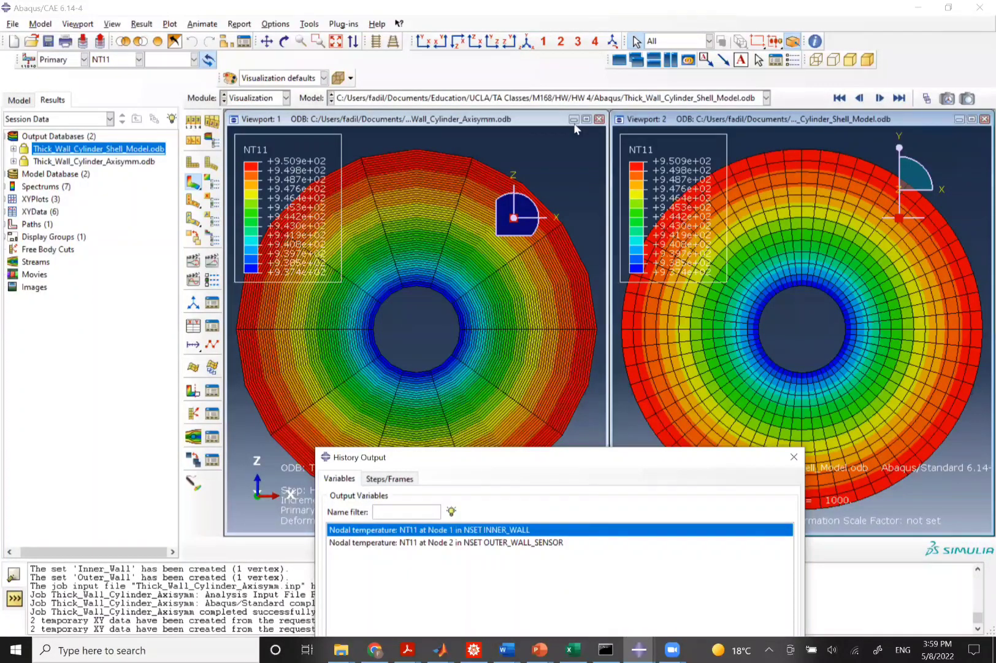
pyautogui.click(549, 200)
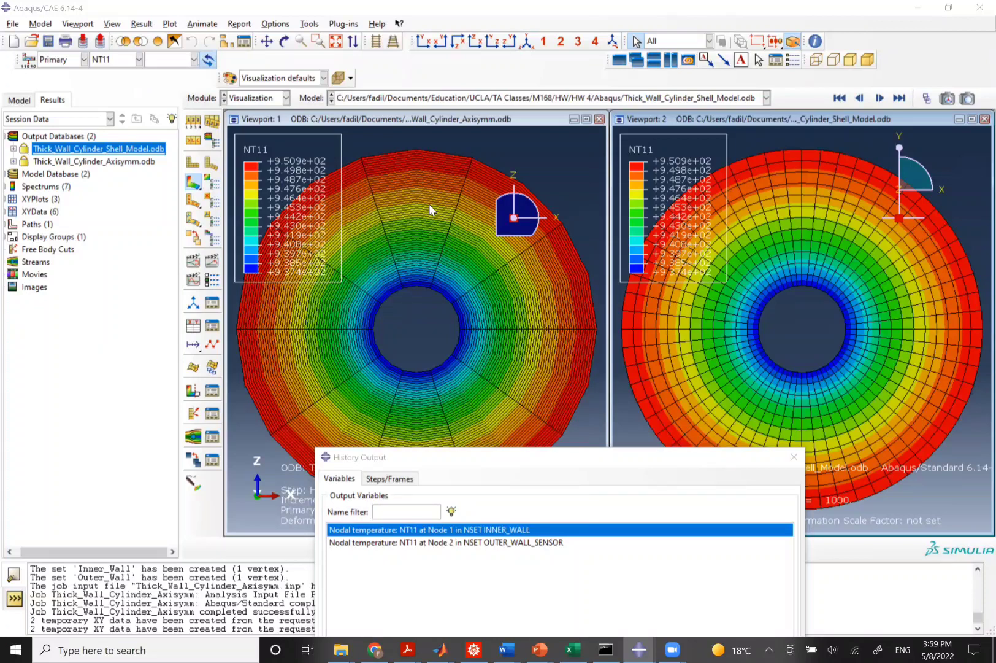
pyautogui.click(527, 457)
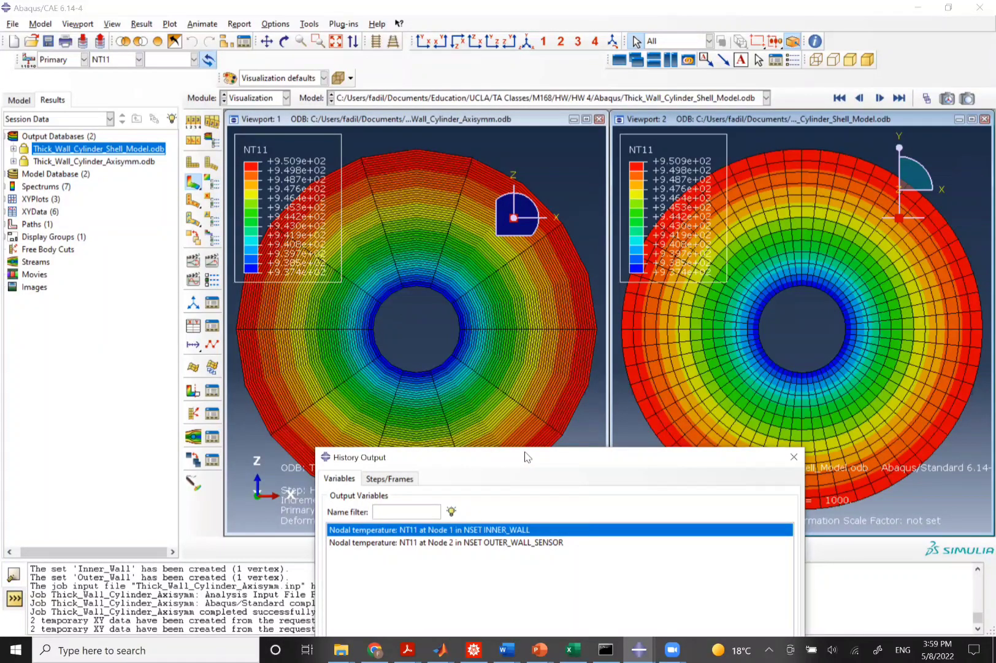
pyautogui.moveTo(526, 456); pyautogui.dragTo(493, 320)
pyautogui.click(761, 321)
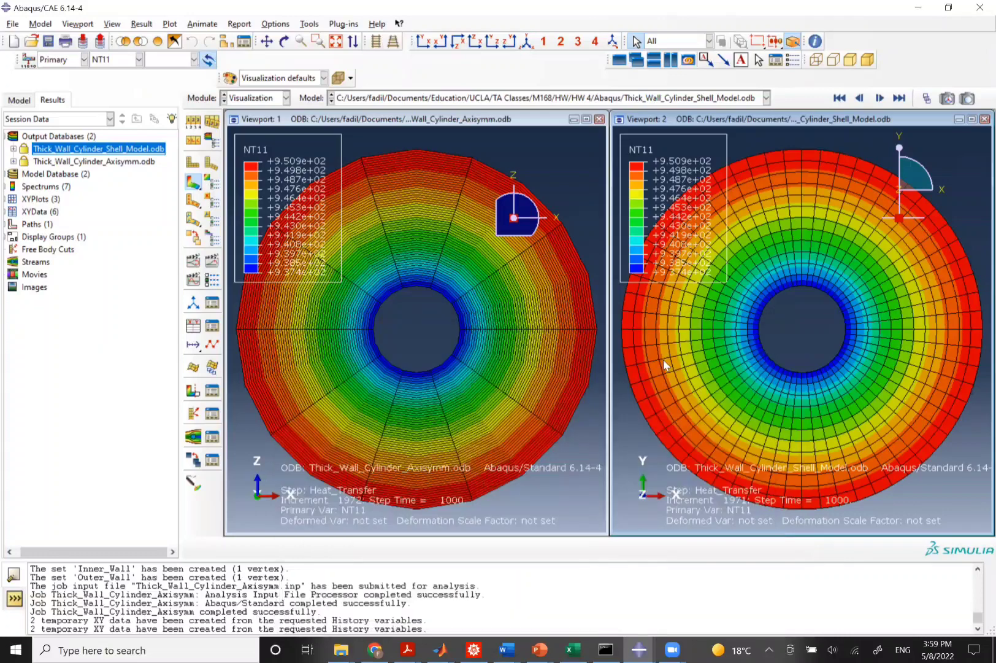
pyautogui.hotkey('alt', 'Tab')
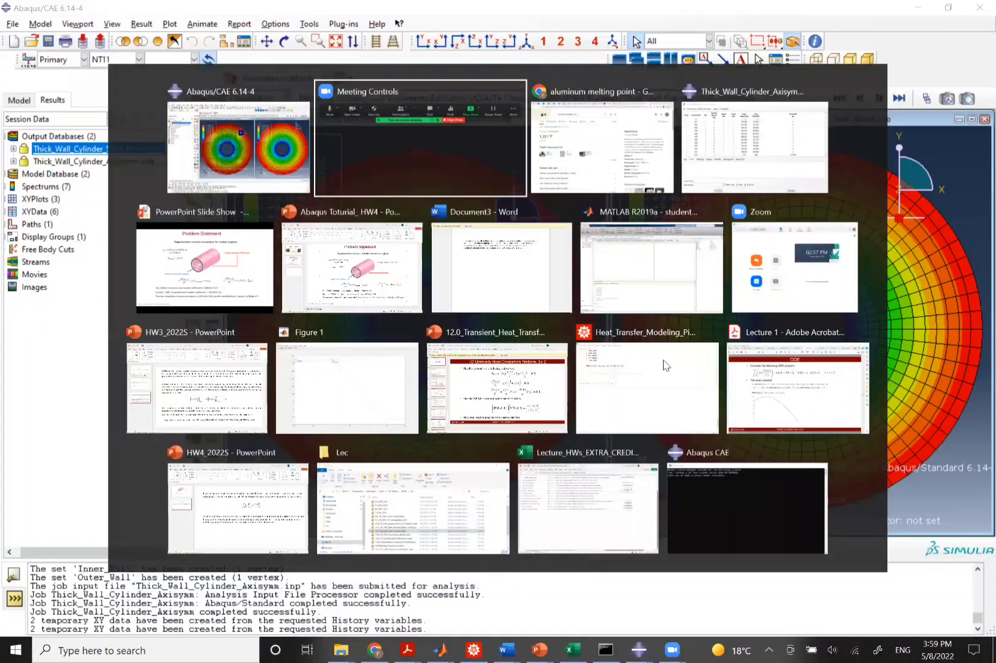